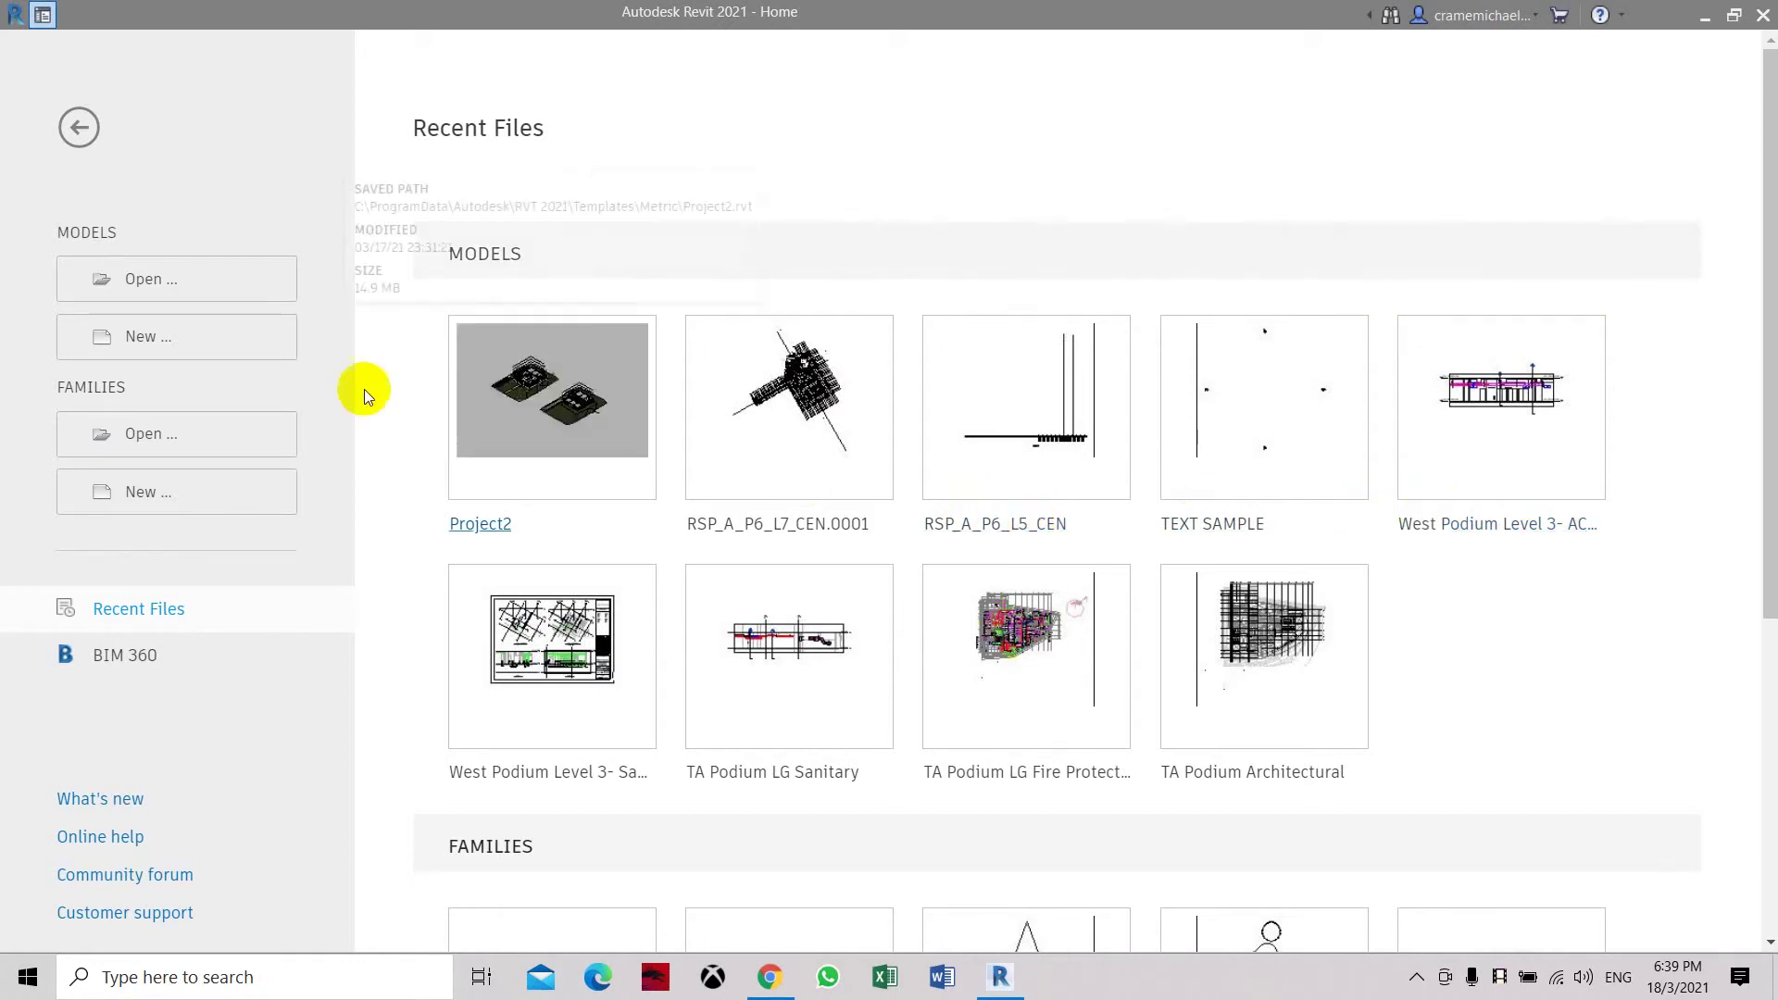
# Step: Create a new project from the DefaultMetric template
pyautogui.click(202, 348)
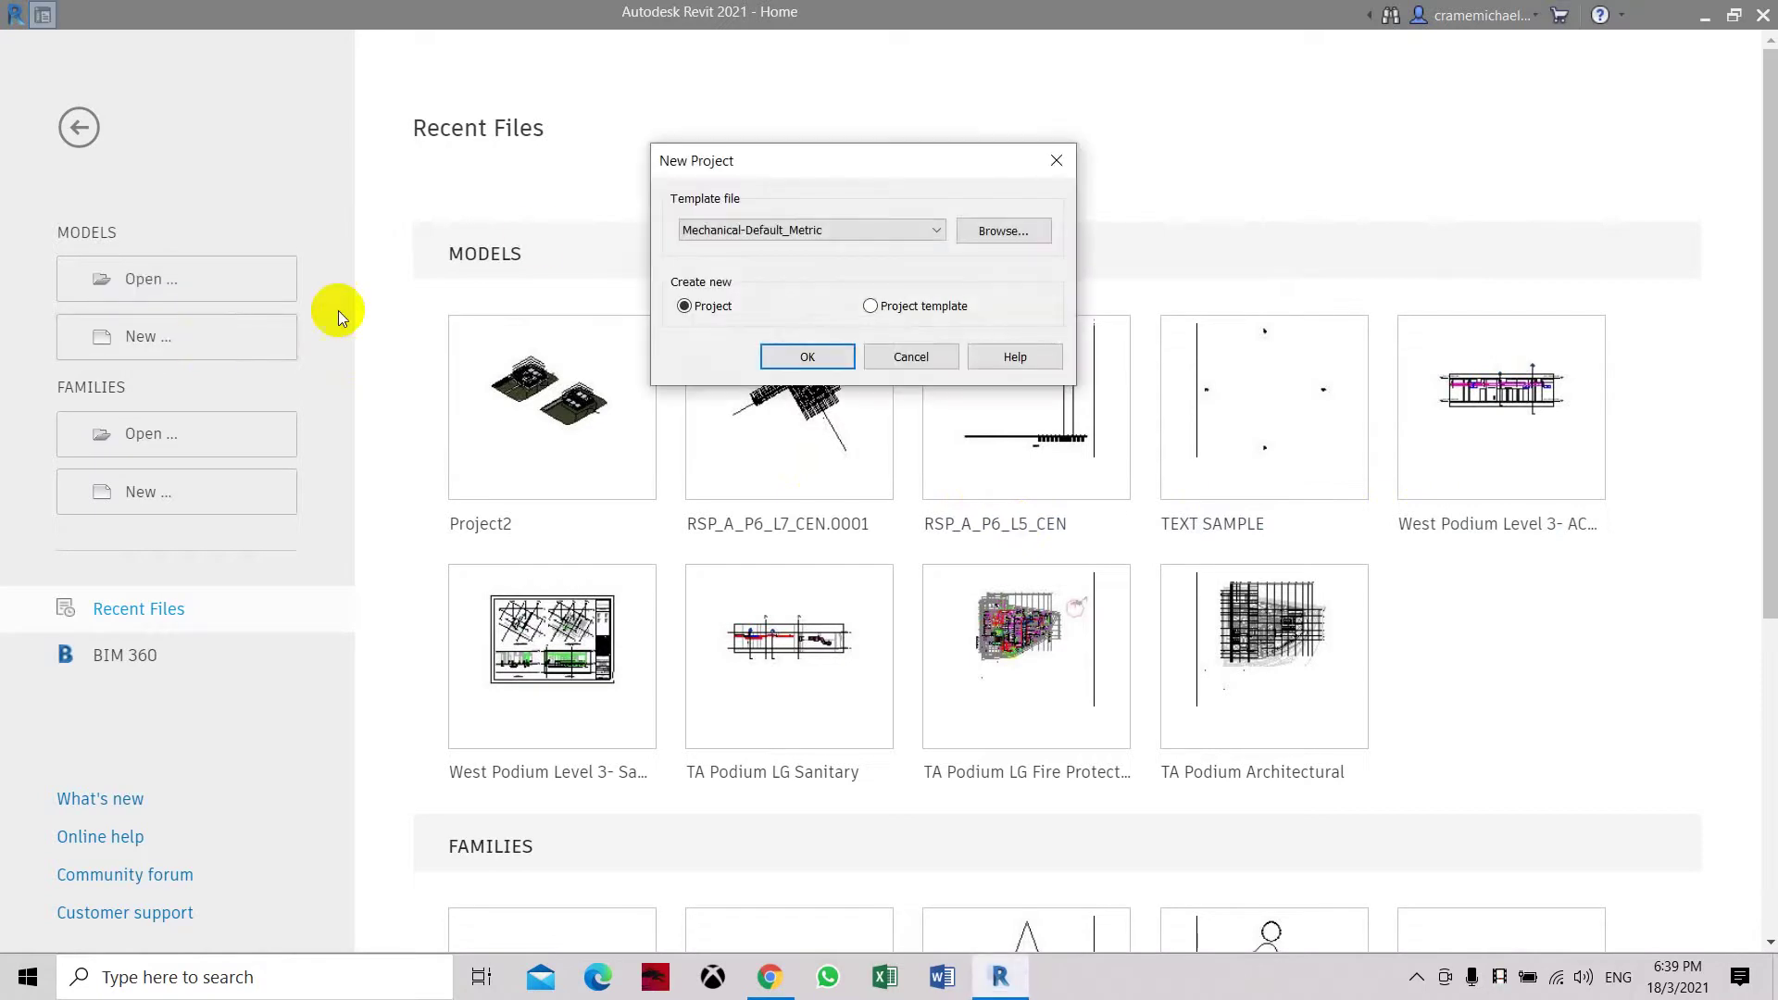
pyautogui.click(820, 237)
pyautogui.click(802, 287)
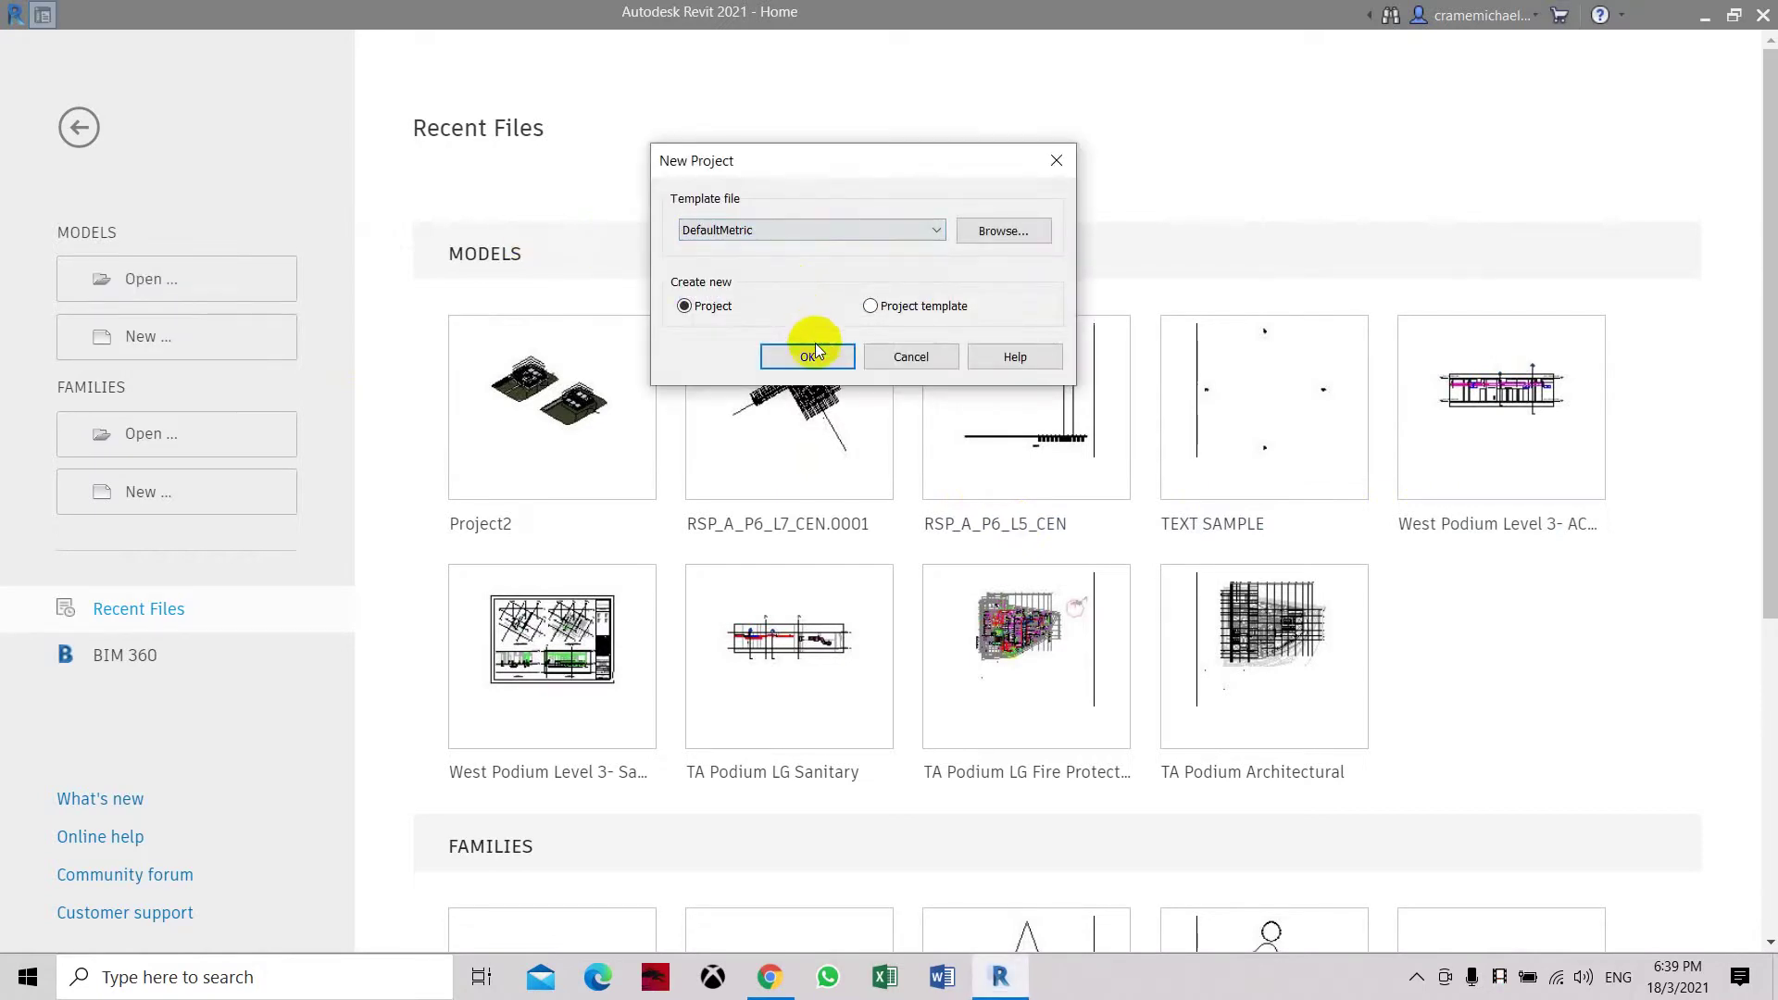
pyautogui.click(815, 349)
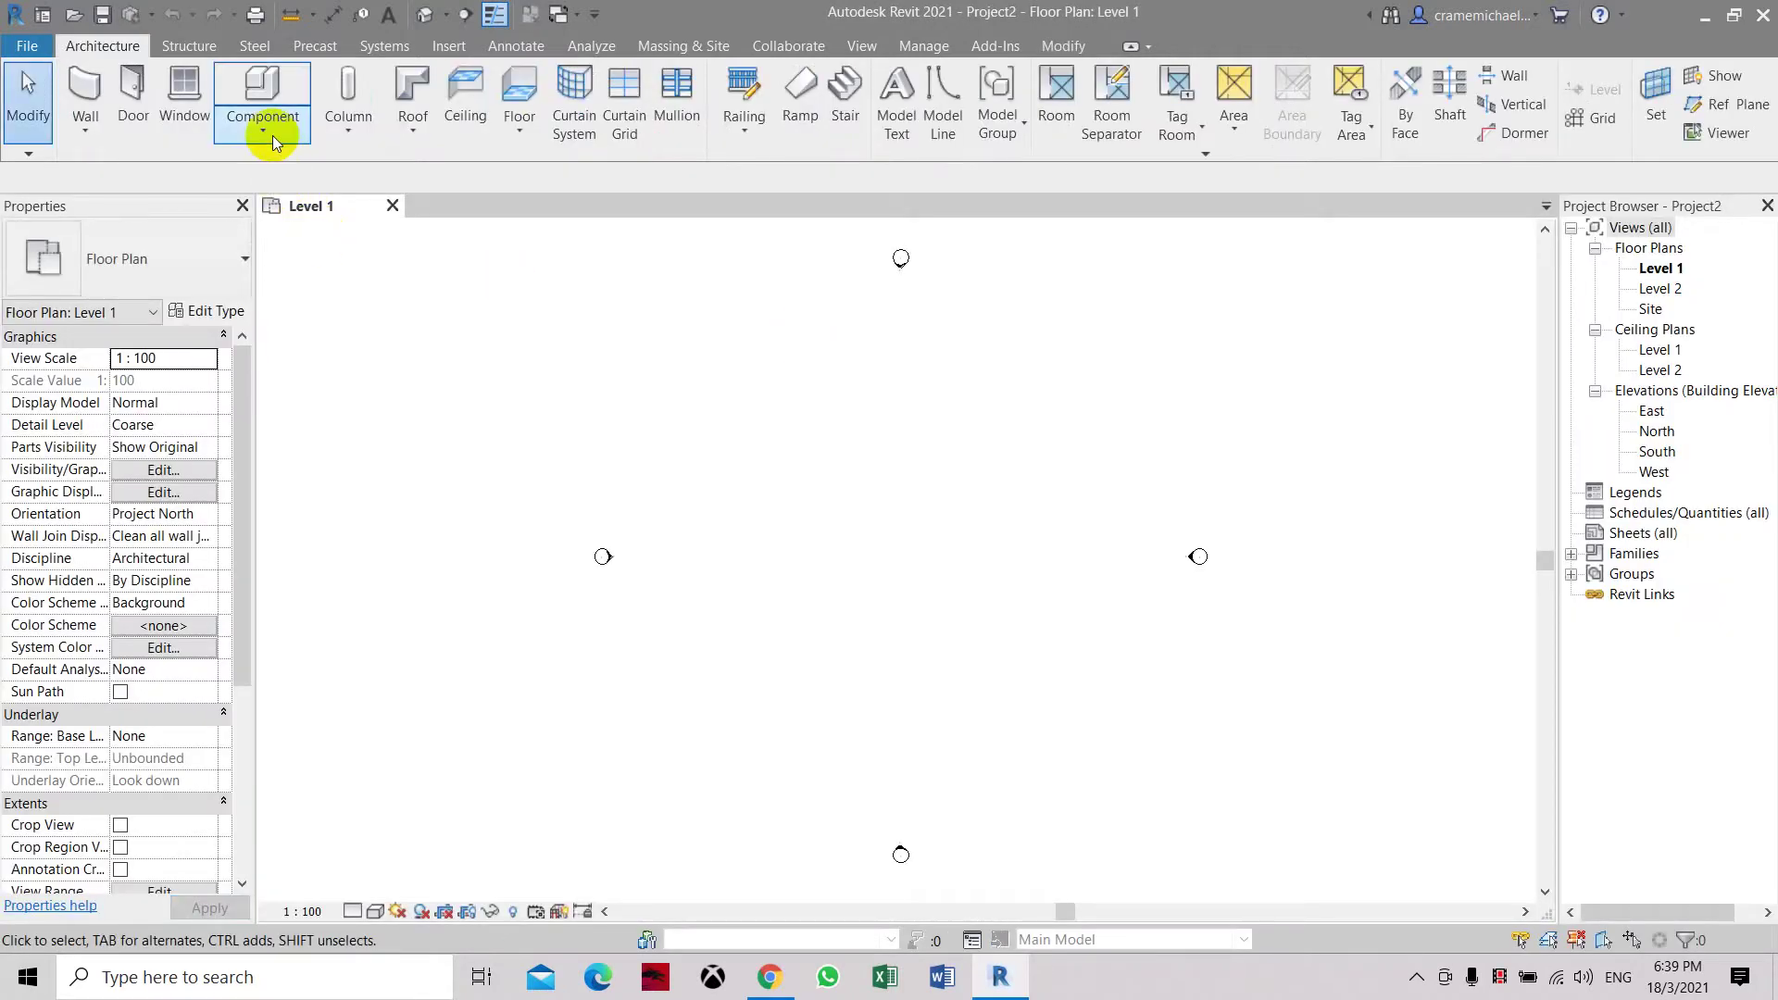
# Step: Start an in-place model component in the Generic Models category, accepting the default name
pyautogui.click(272, 135)
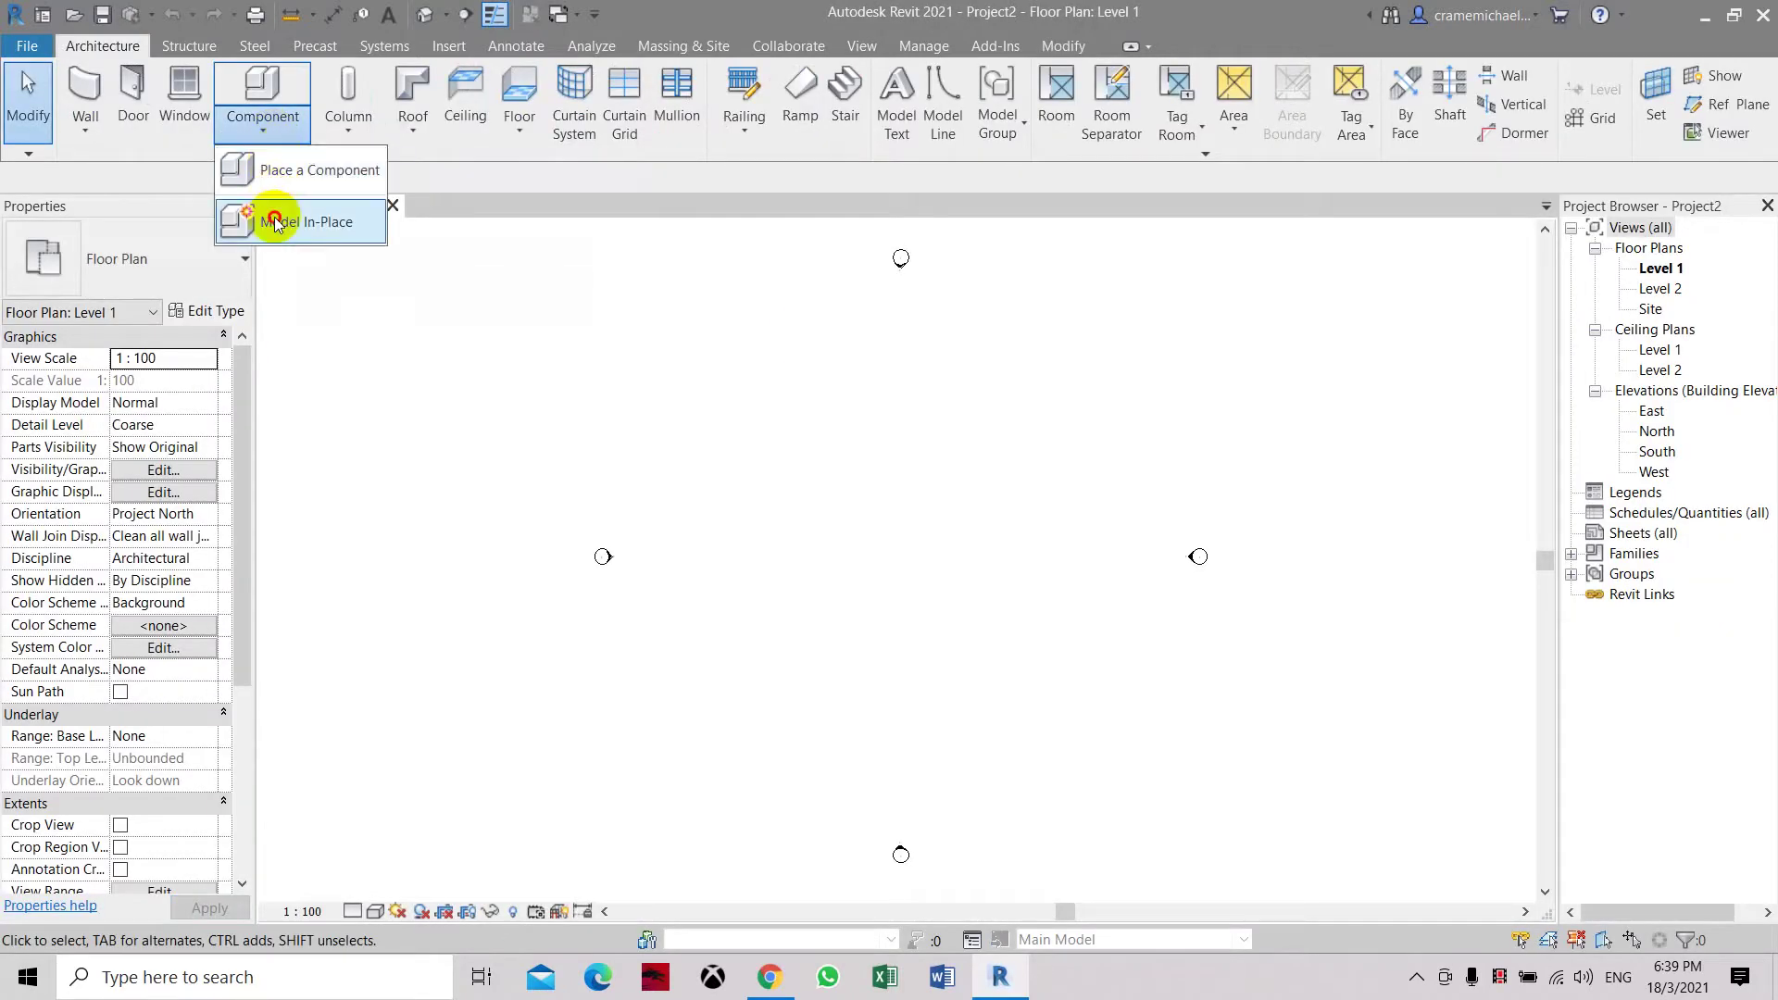
pyautogui.click(276, 222)
pyautogui.scroll(-1, 836, 488)
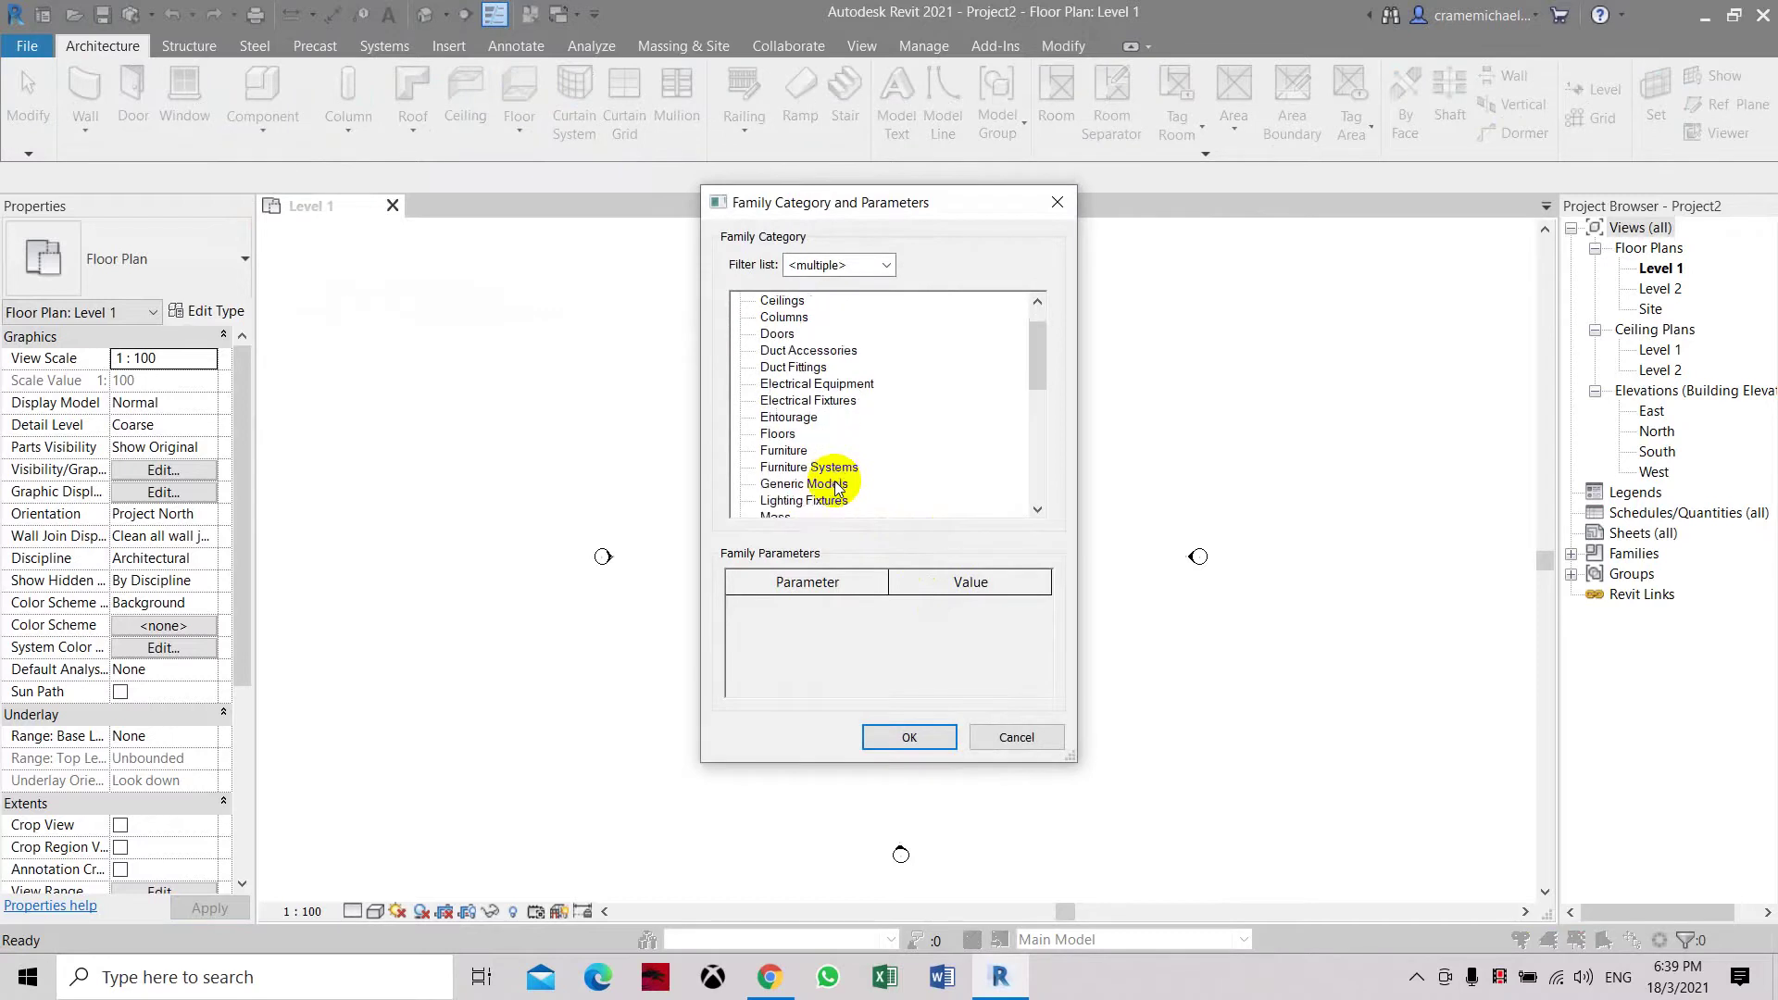
pyautogui.scroll(-1, 830, 485)
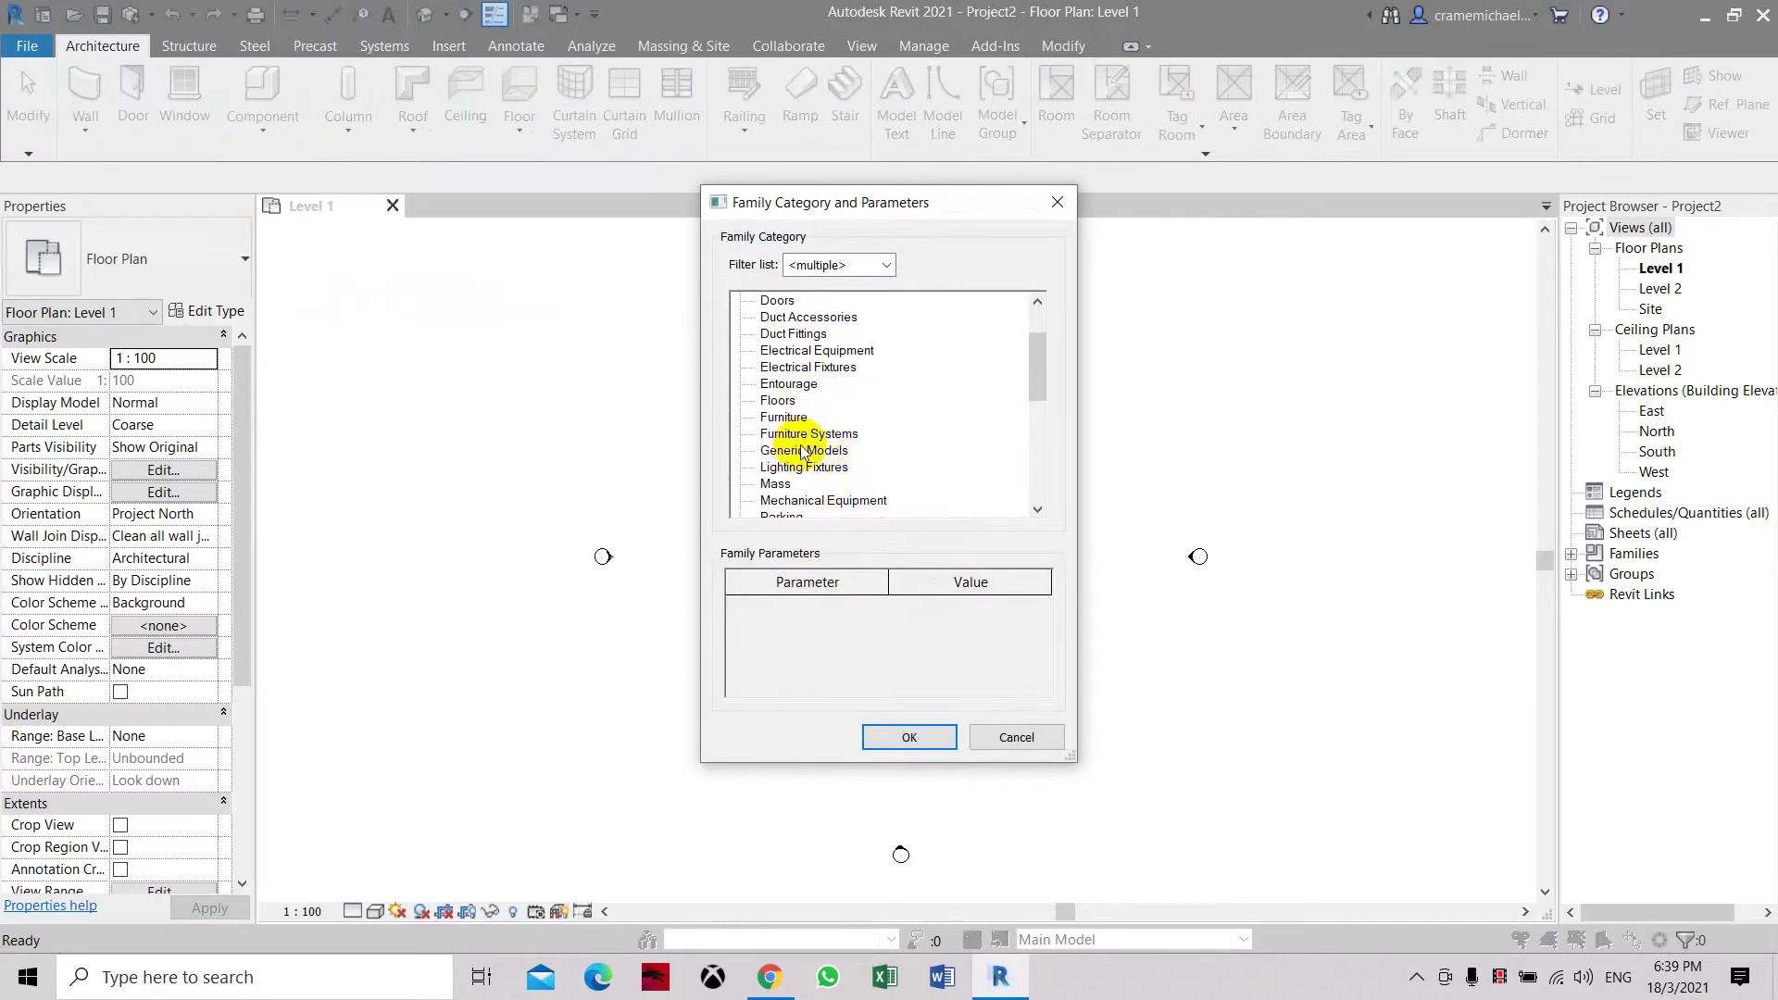
pyautogui.click(911, 736)
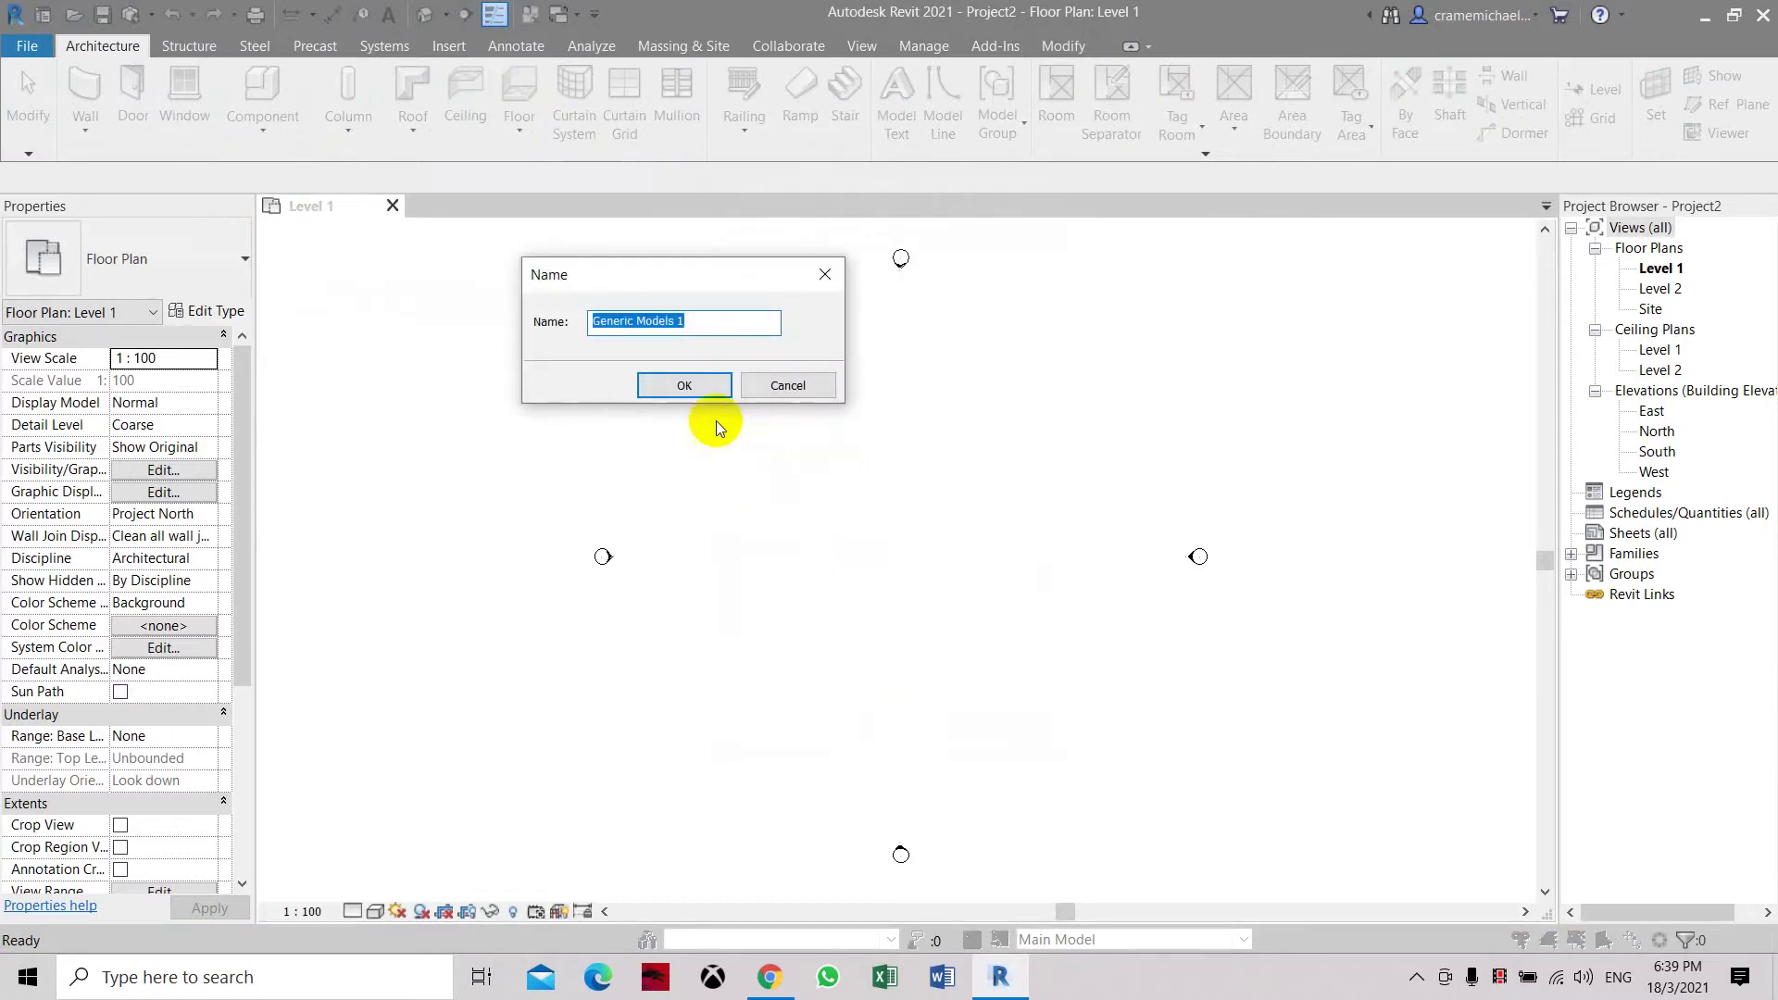
pyautogui.click(693, 391)
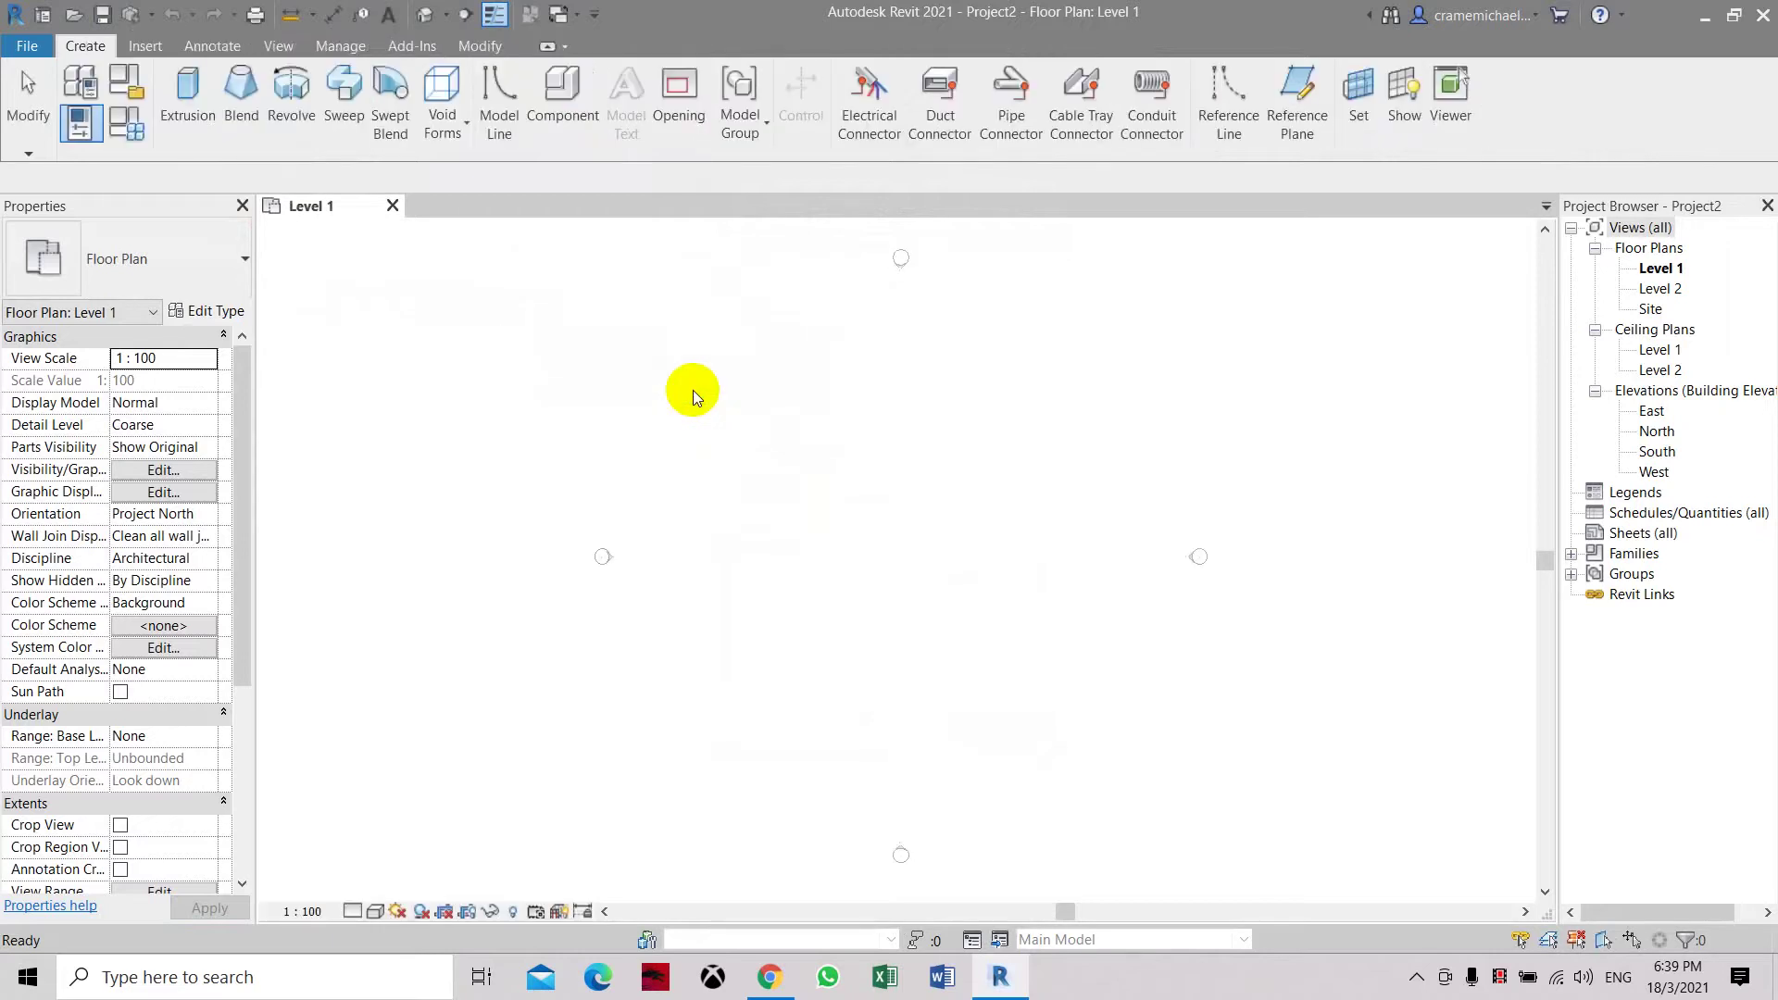
# Step: Draw a vertical and a horizontal reference plane crossing near the middle of the Level 1 plan
pyautogui.moveTo(1032, 461); pyautogui.dragTo(986, 444, button='middle')
pyautogui.click(1301, 118)
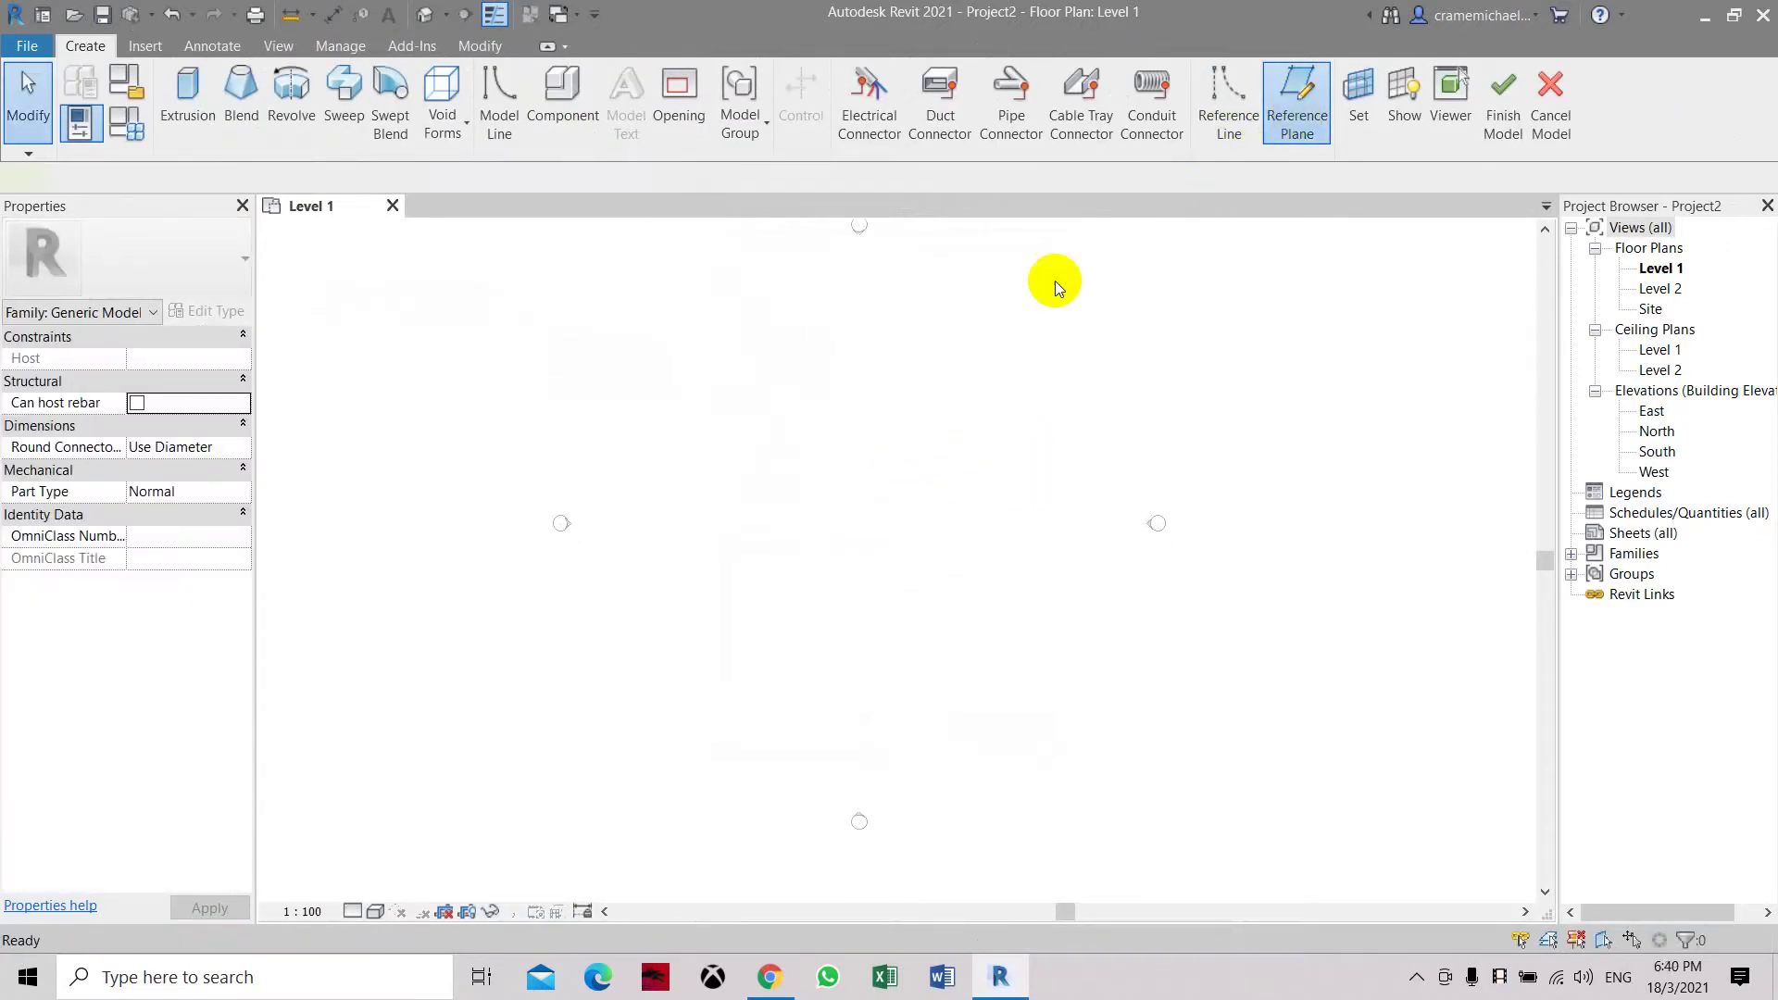
pyautogui.click(869, 310)
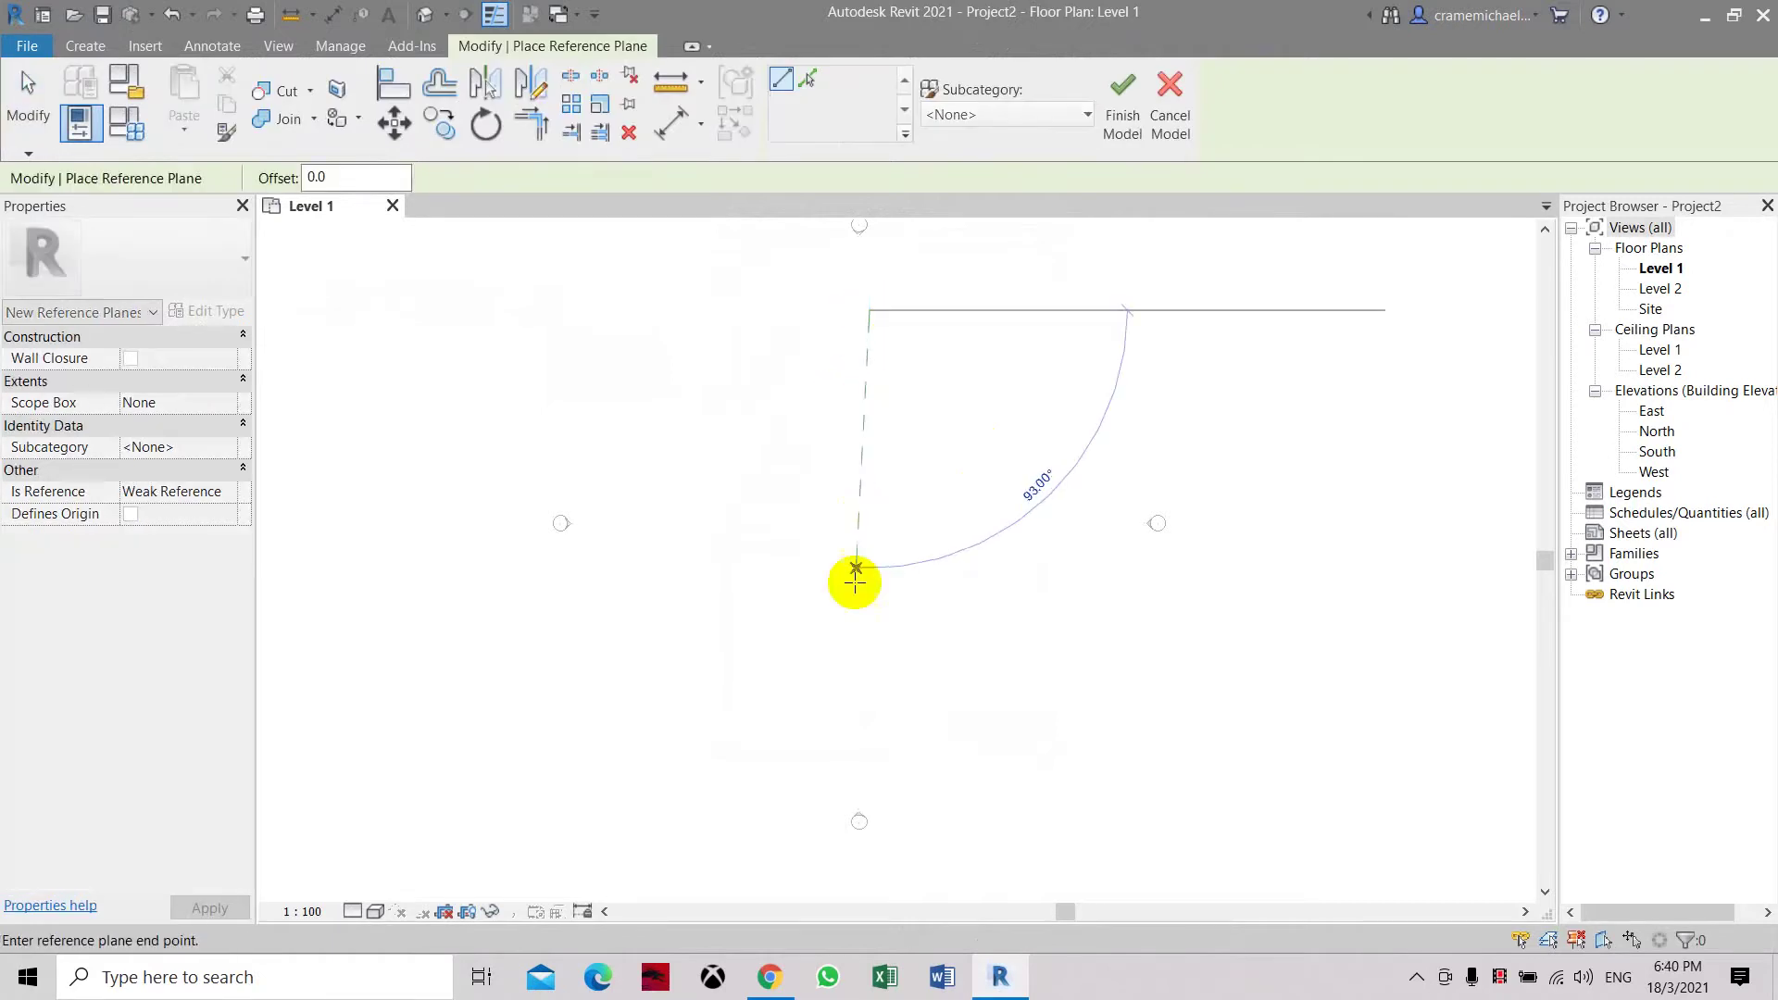
pyautogui.click(869, 711)
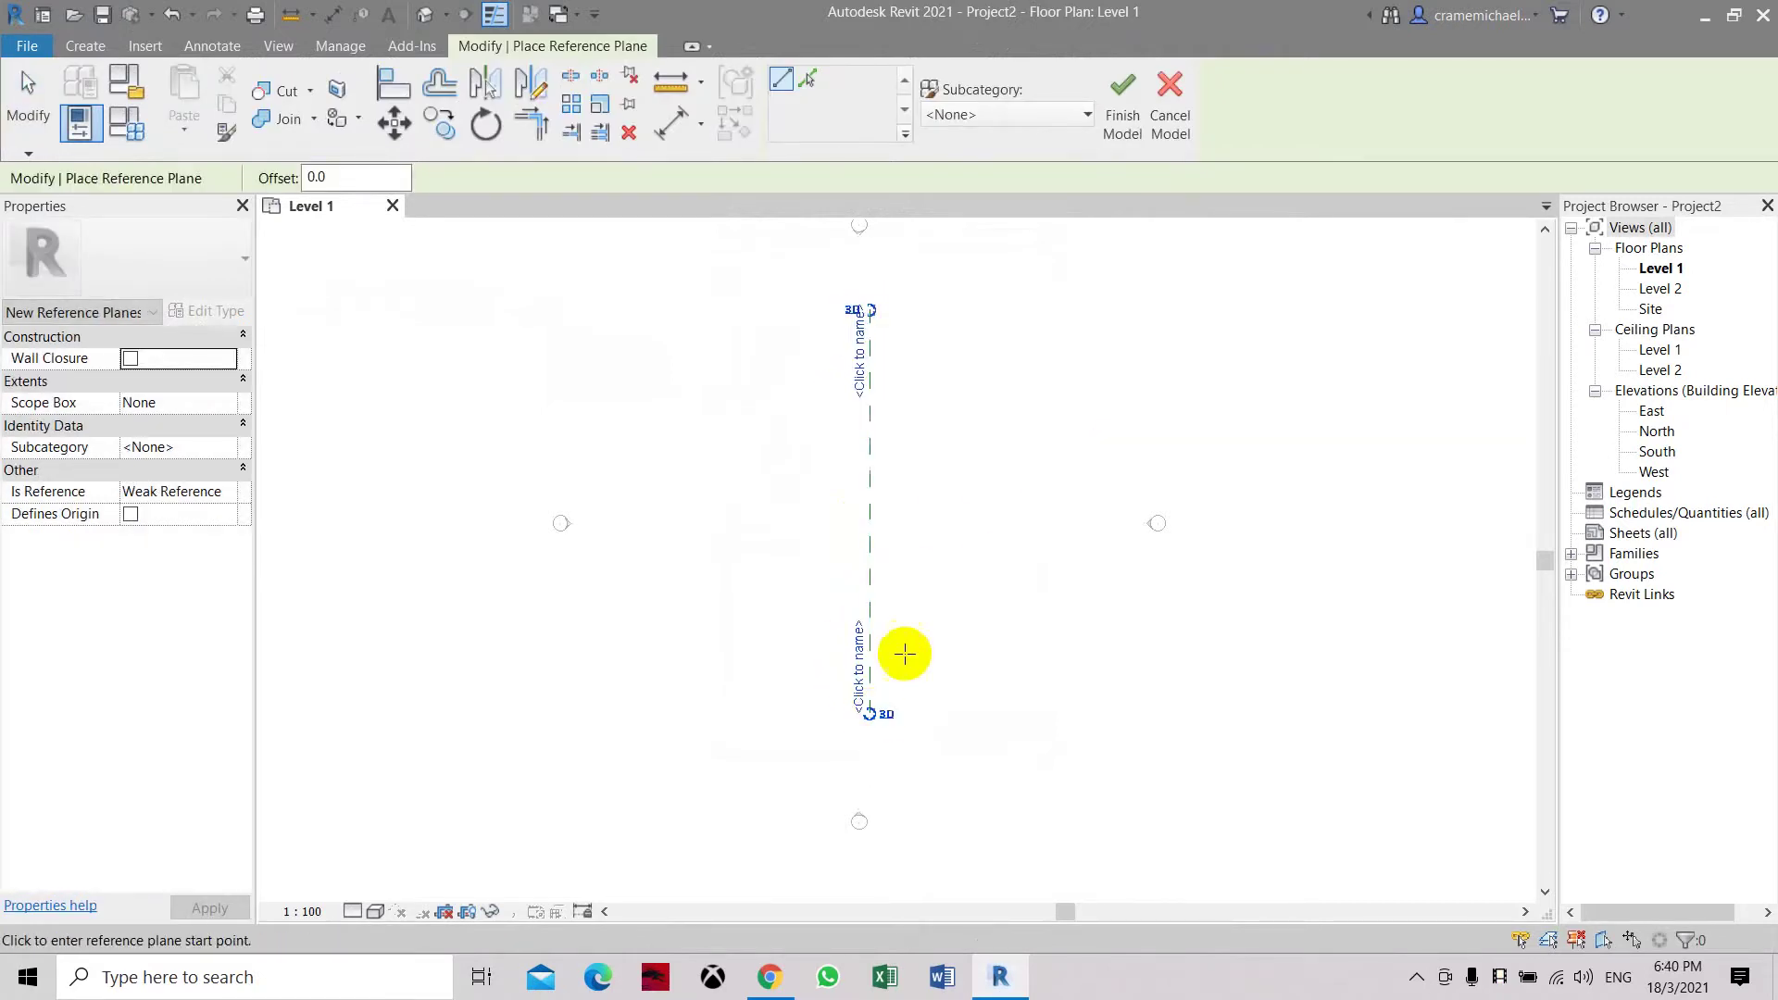
pyautogui.click(684, 512)
pyautogui.click(1092, 510)
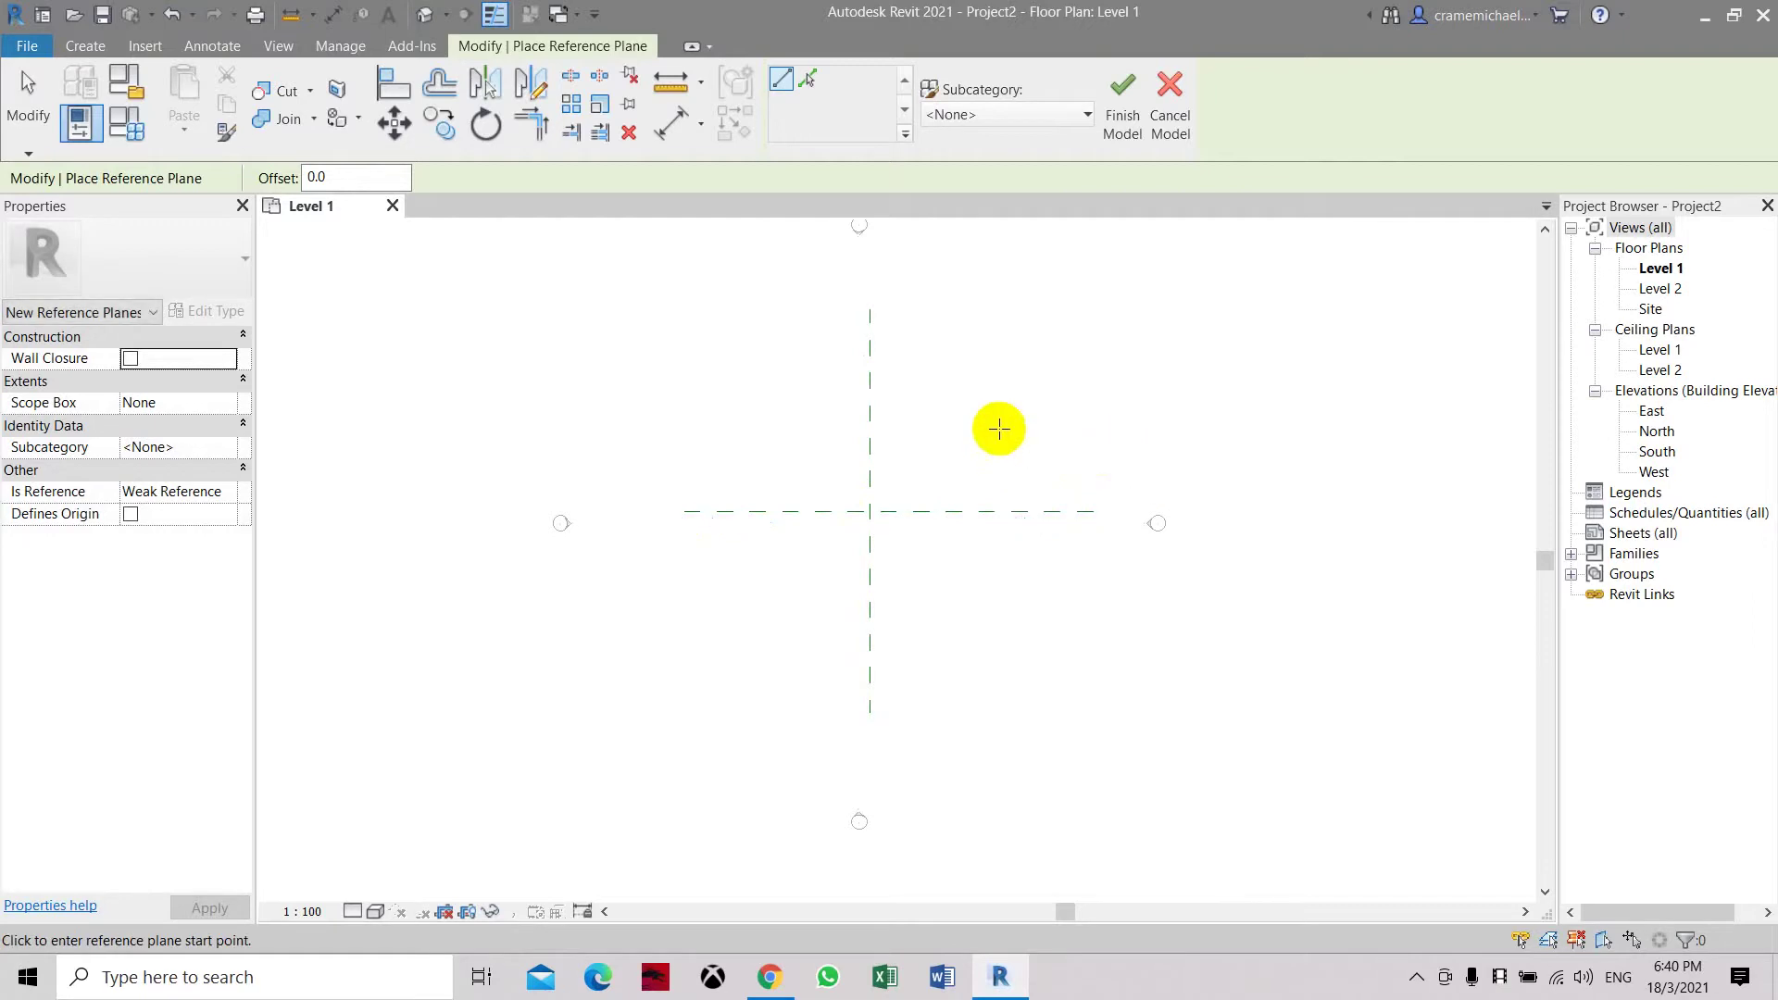
# Step: Add a vertical reference plane on each side of the centre plane, and horizontal ones below and above the central horizontal plane
pyautogui.click(745, 336)
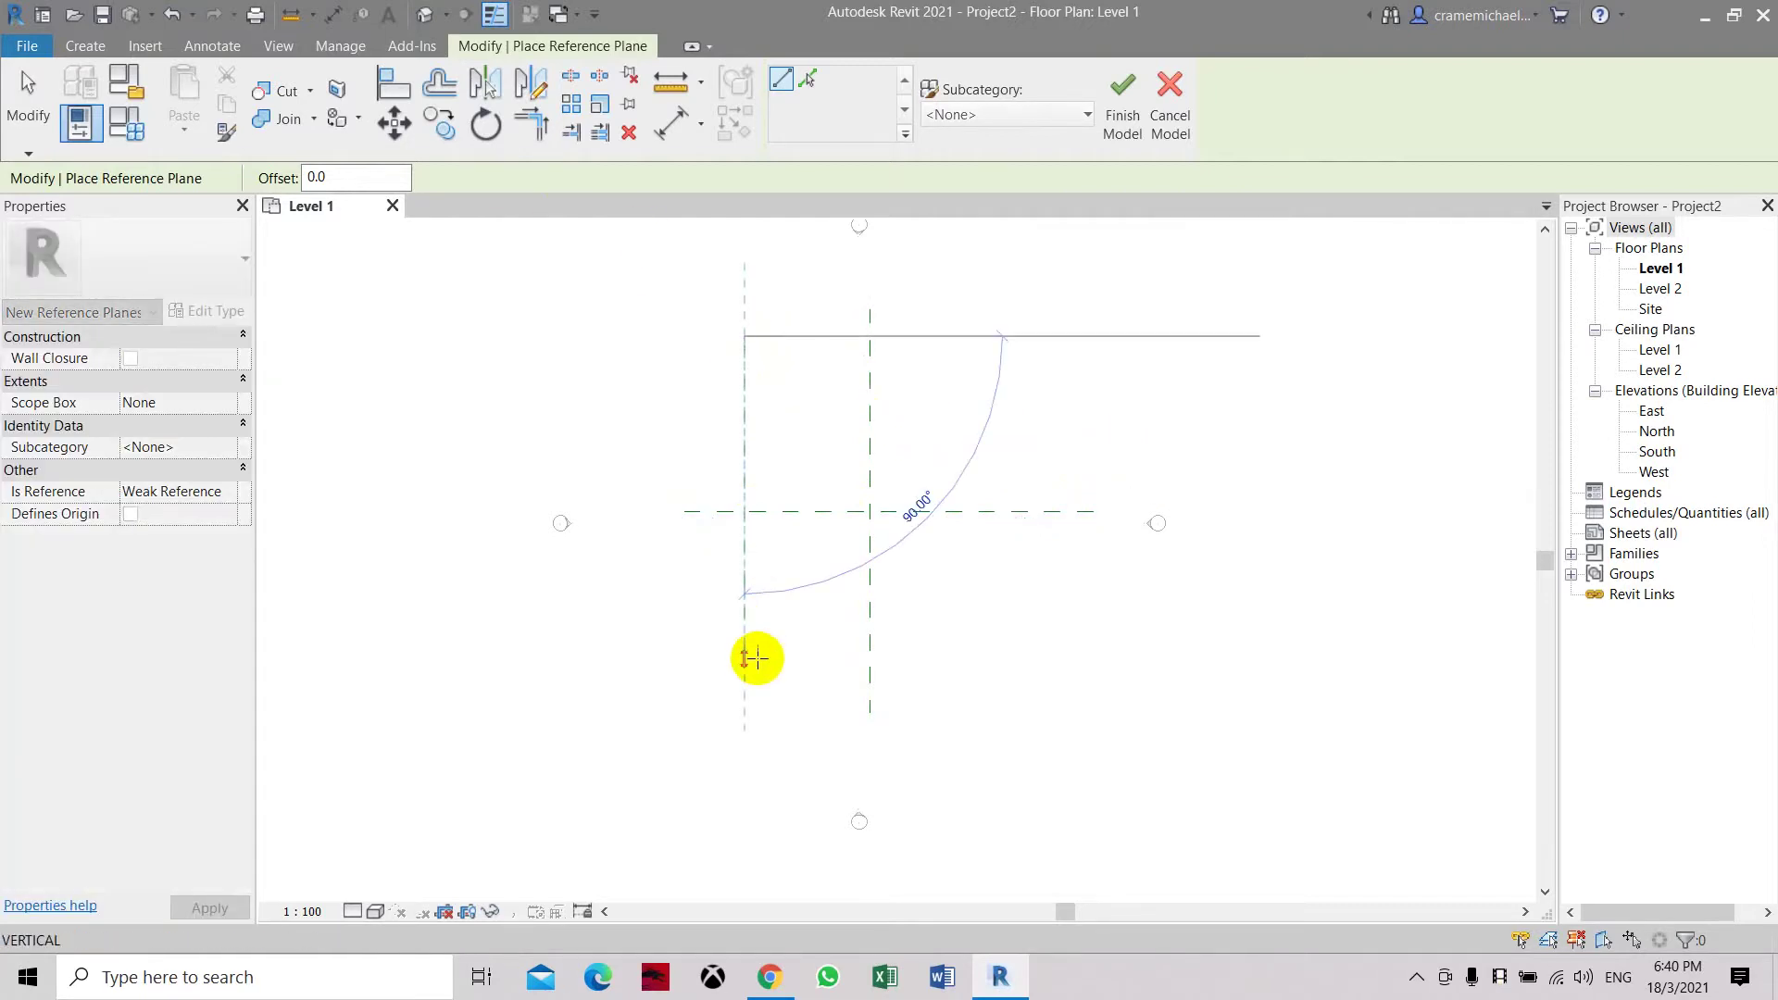
pyautogui.click(747, 682)
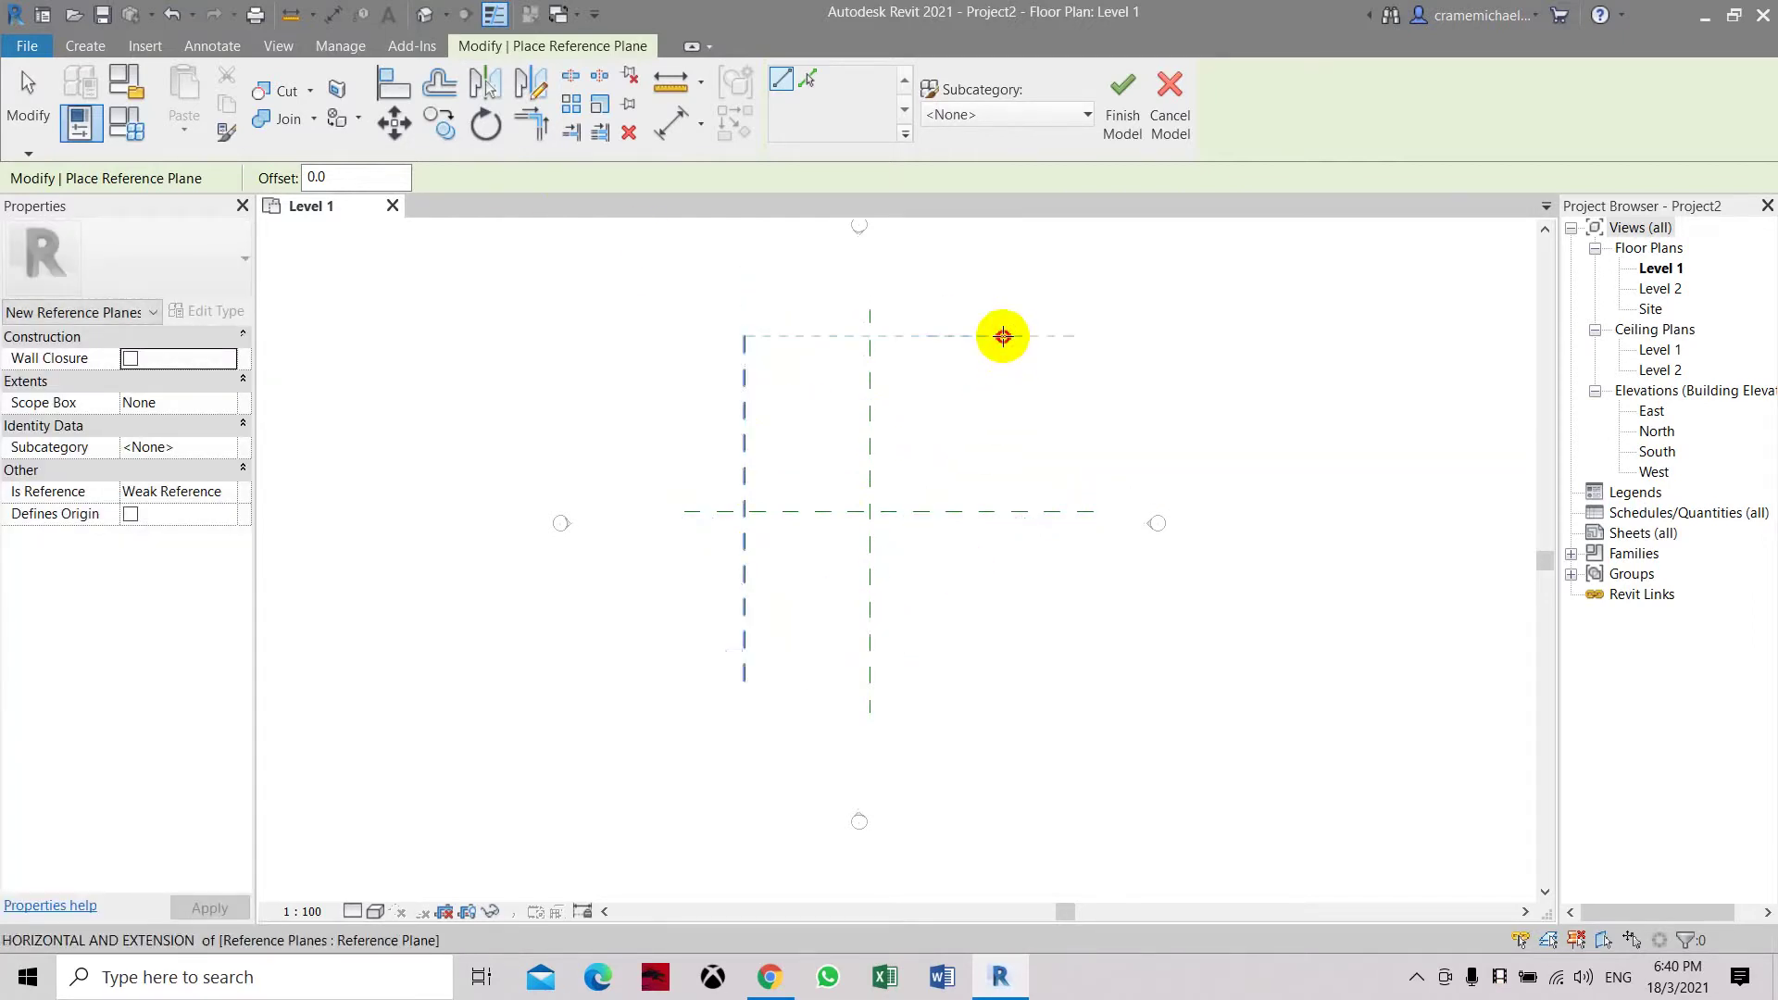
pyautogui.click(1002, 336)
pyautogui.click(998, 663)
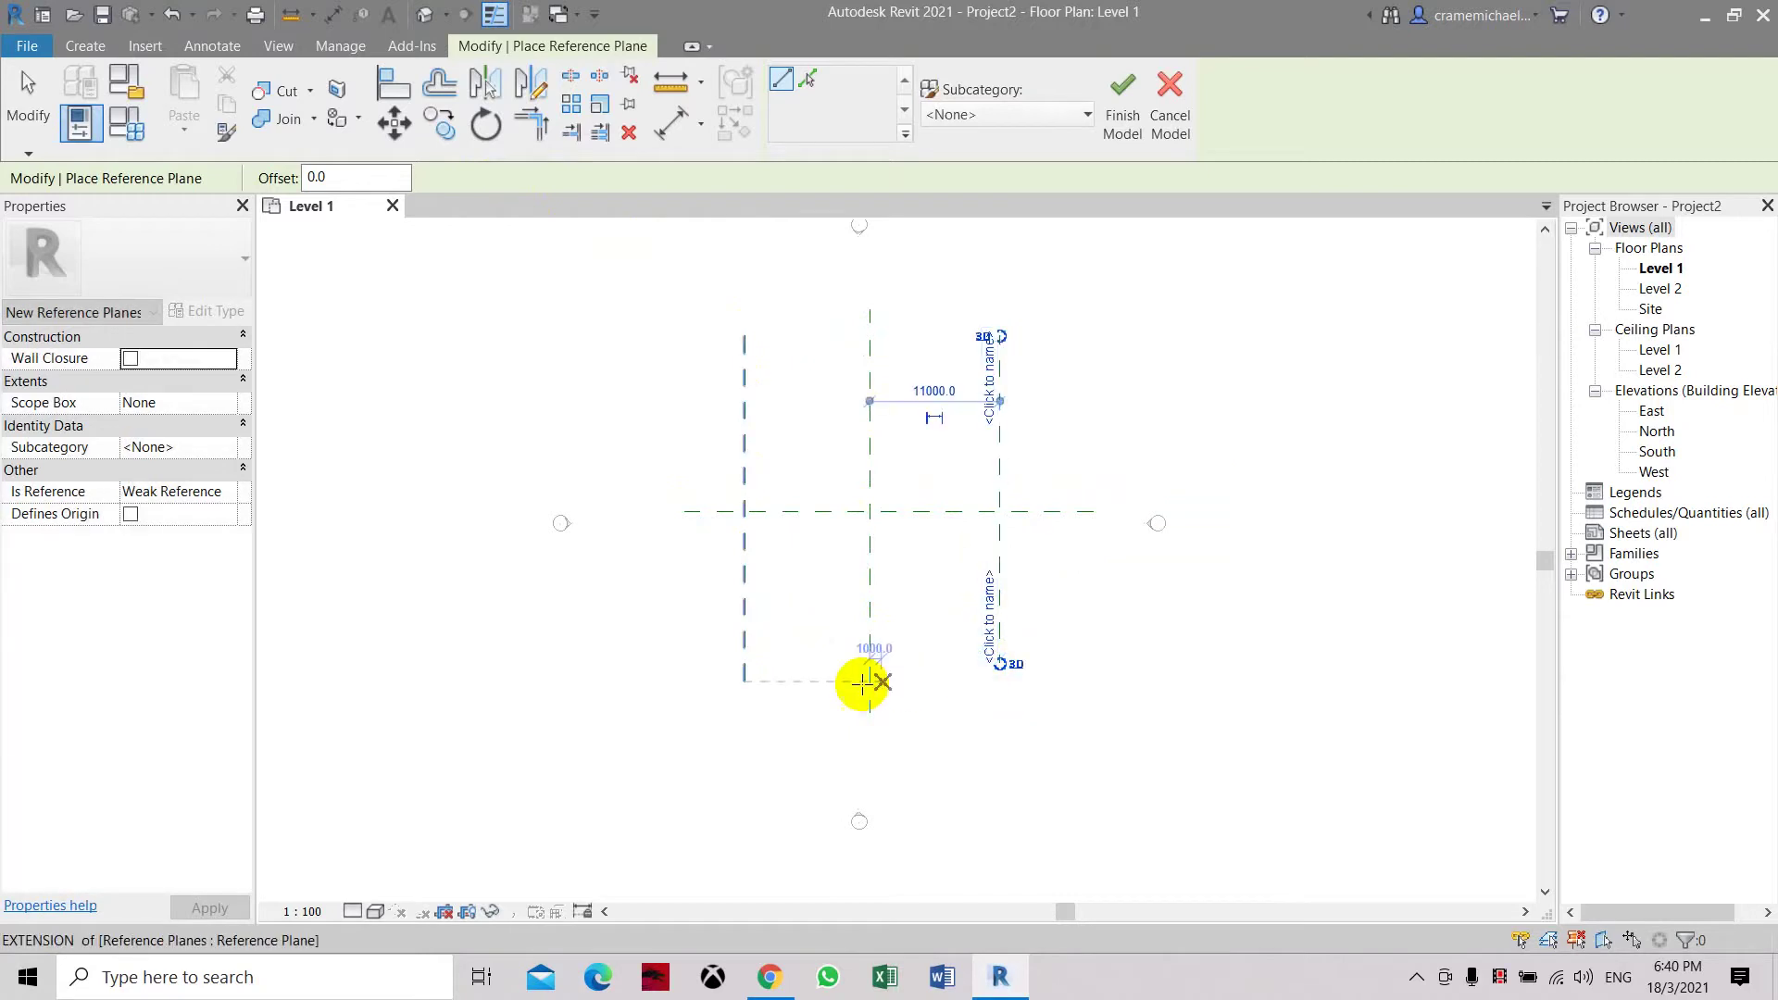
pyautogui.click(683, 606)
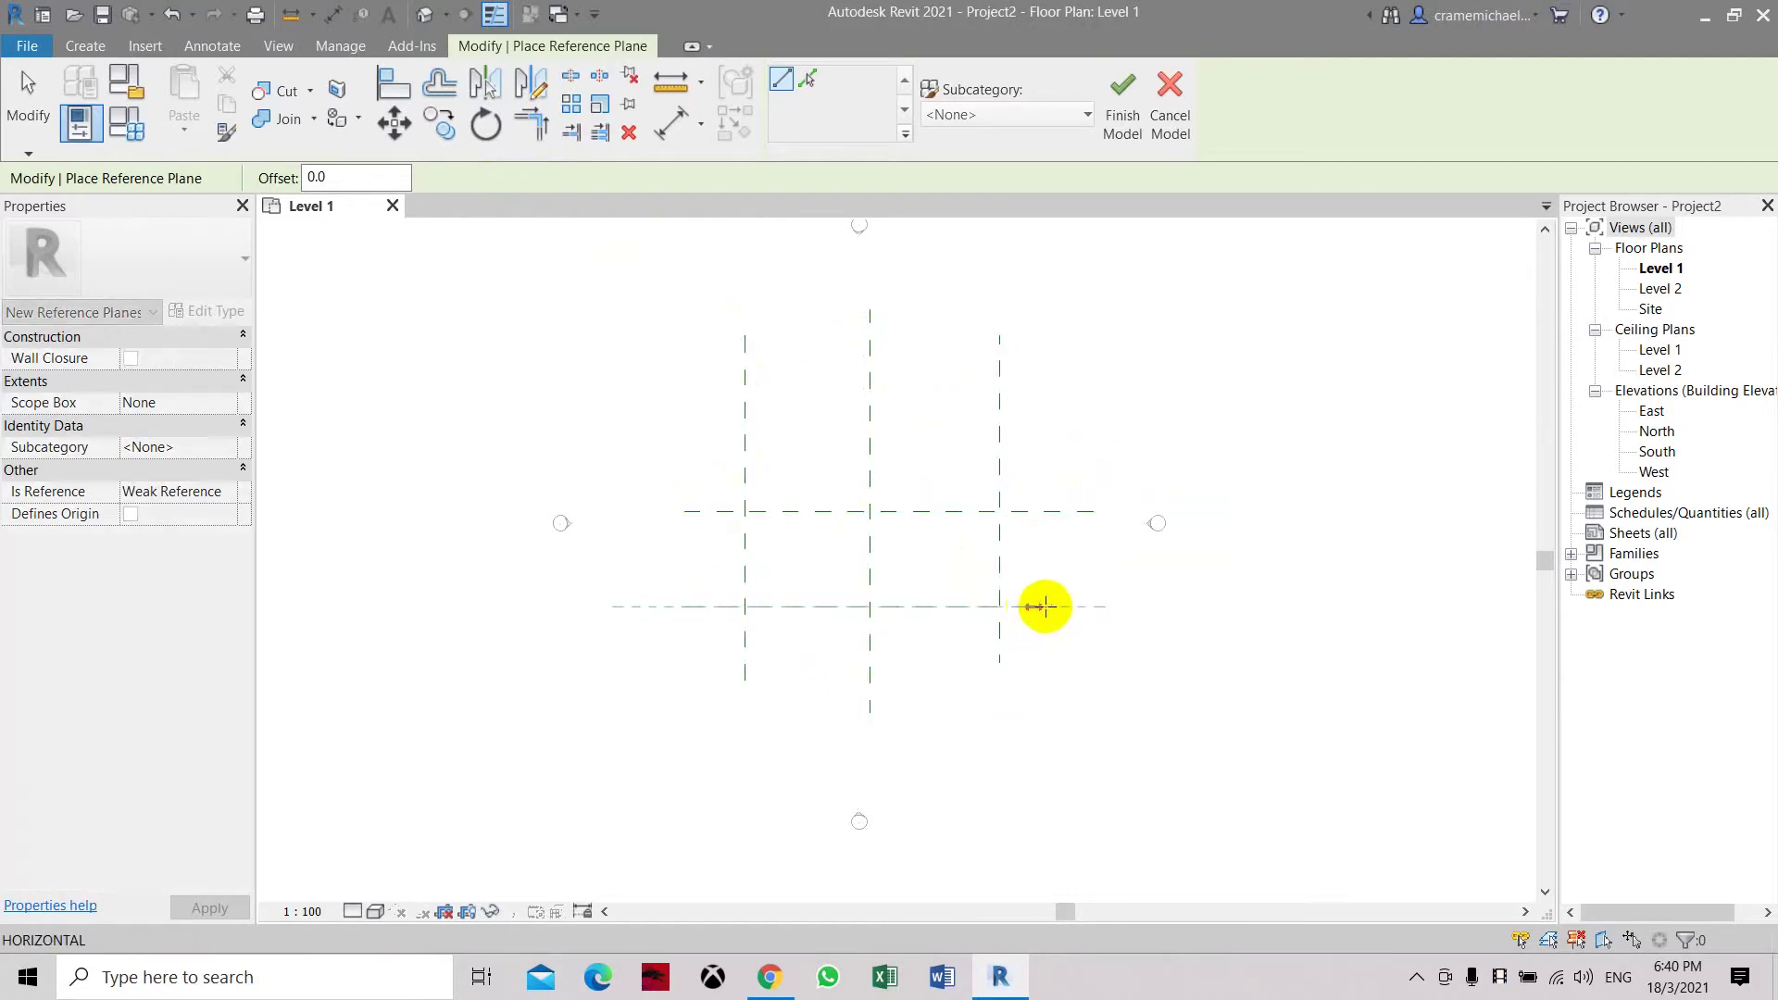
pyautogui.click(1093, 606)
pyautogui.click(684, 393)
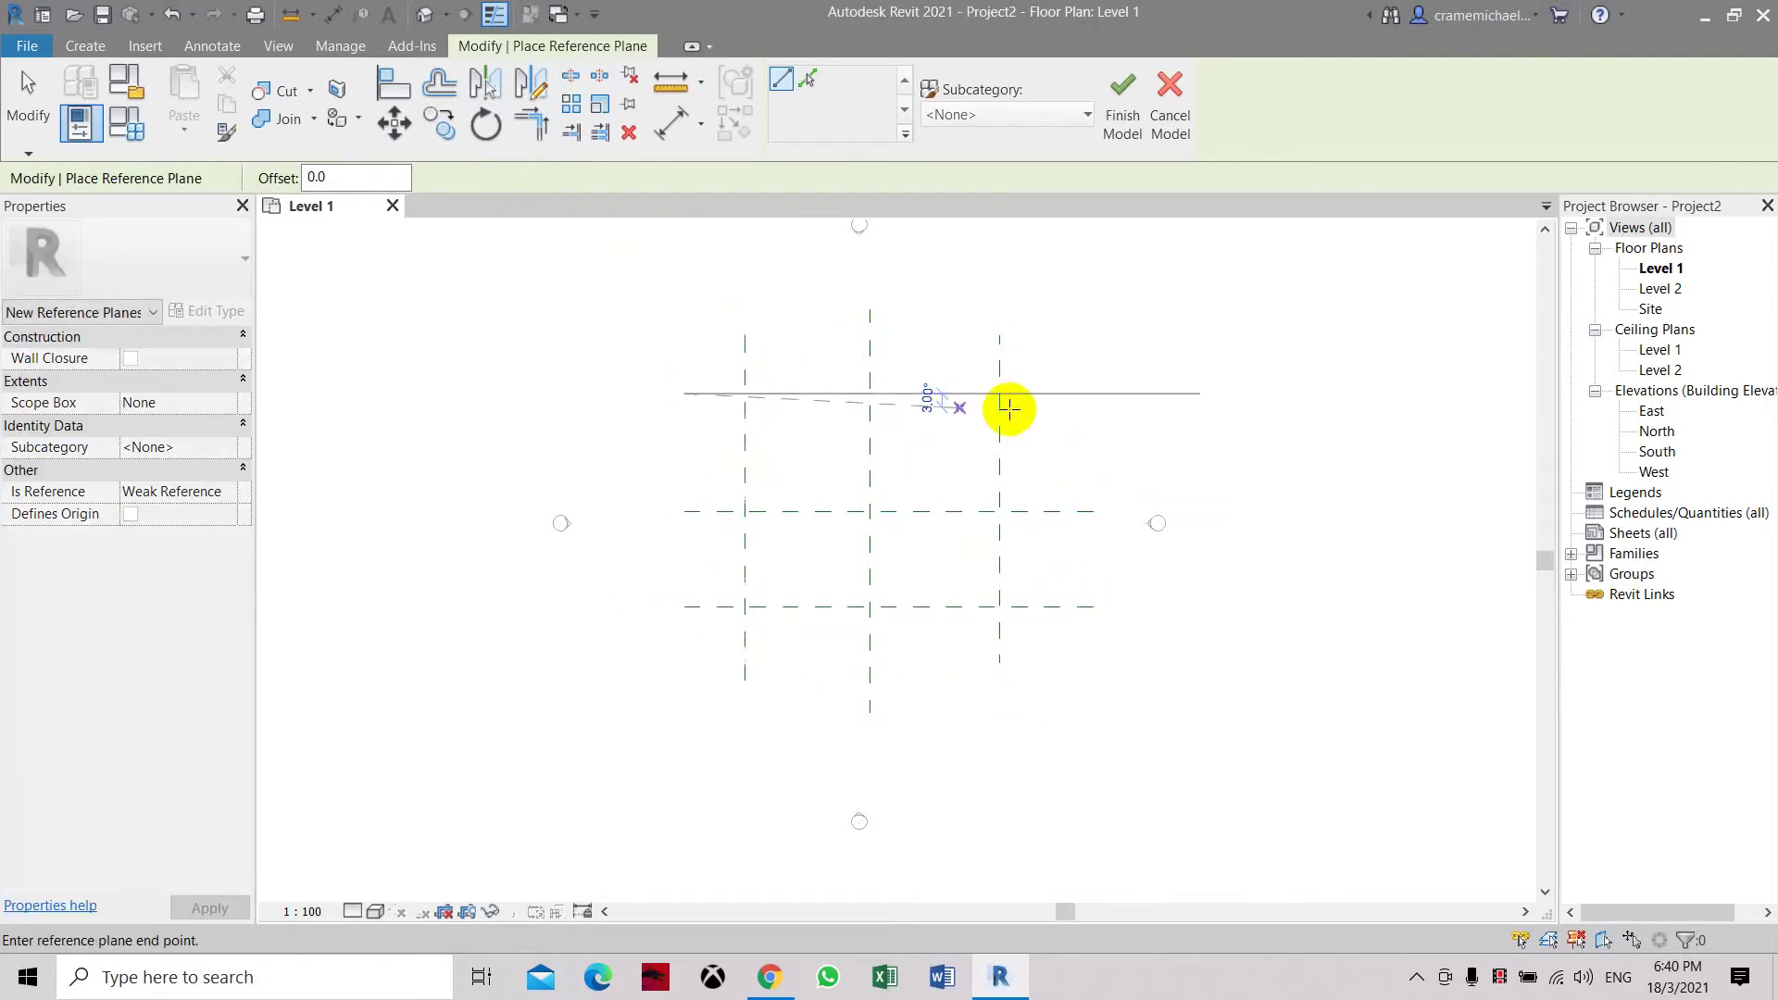
pyautogui.click(1093, 393)
# Step: Place an aligned dimension across the three vertical reference planes and set their spacing to equal (EQ)
pyautogui.click(669, 123)
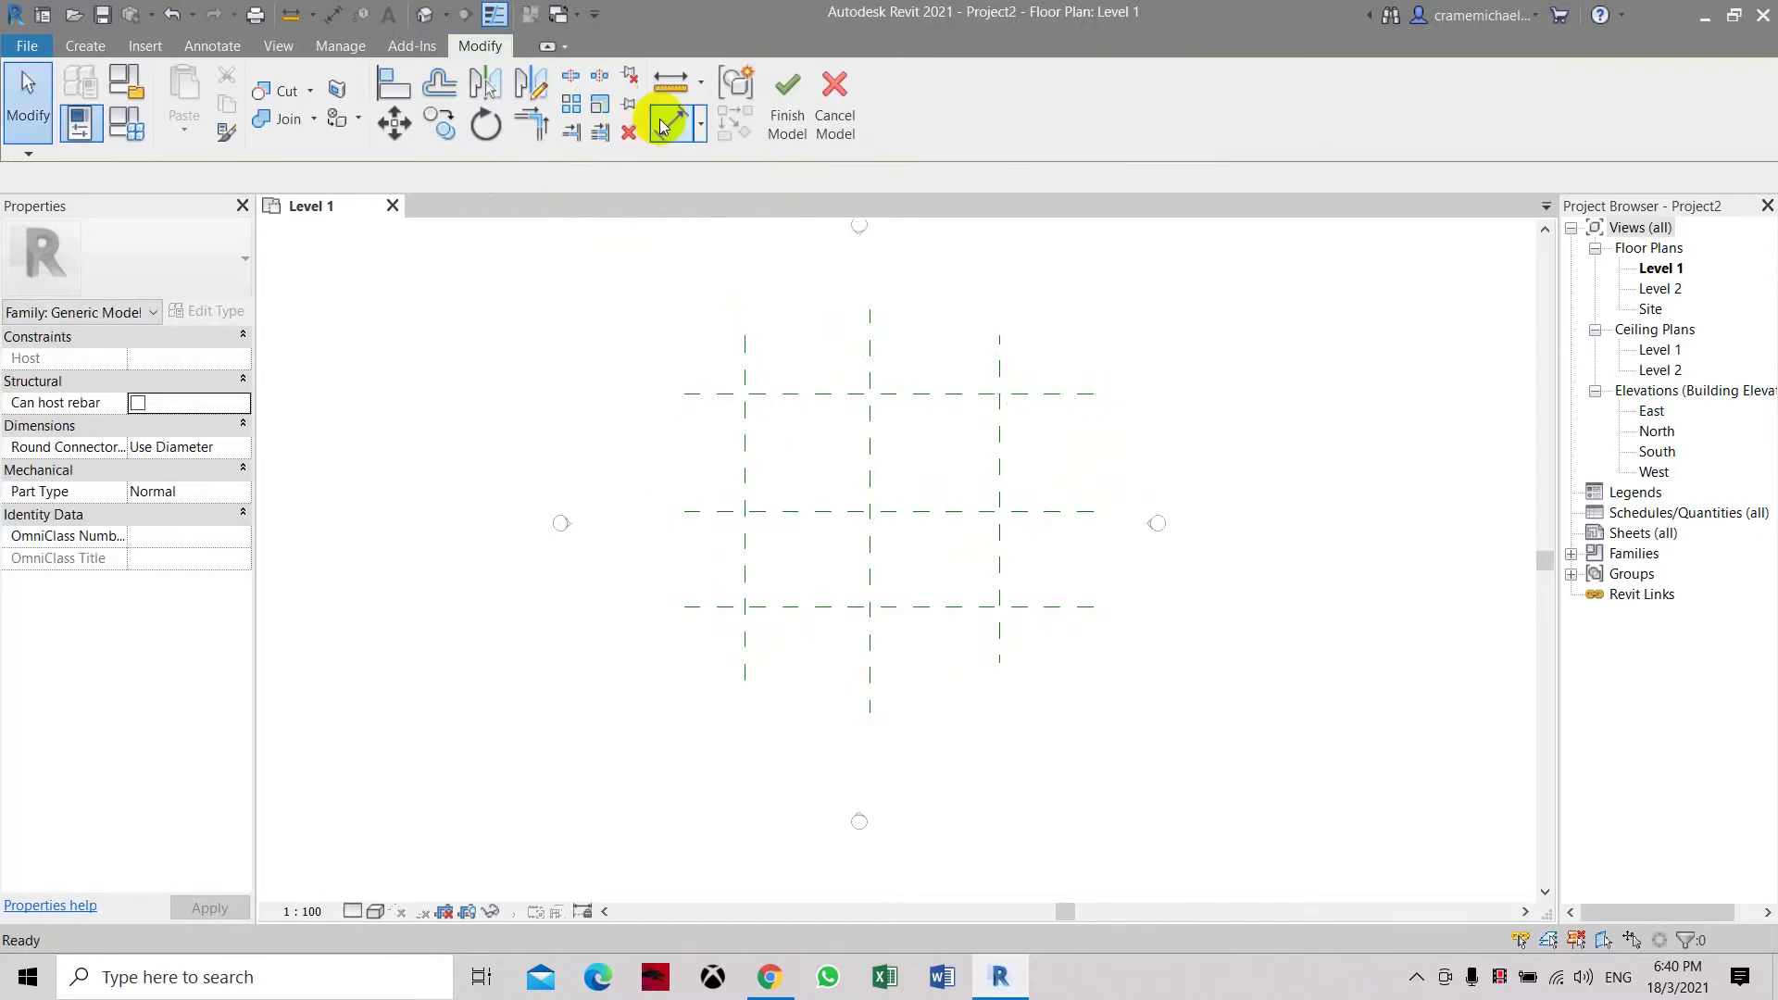
pyautogui.click(794, 347)
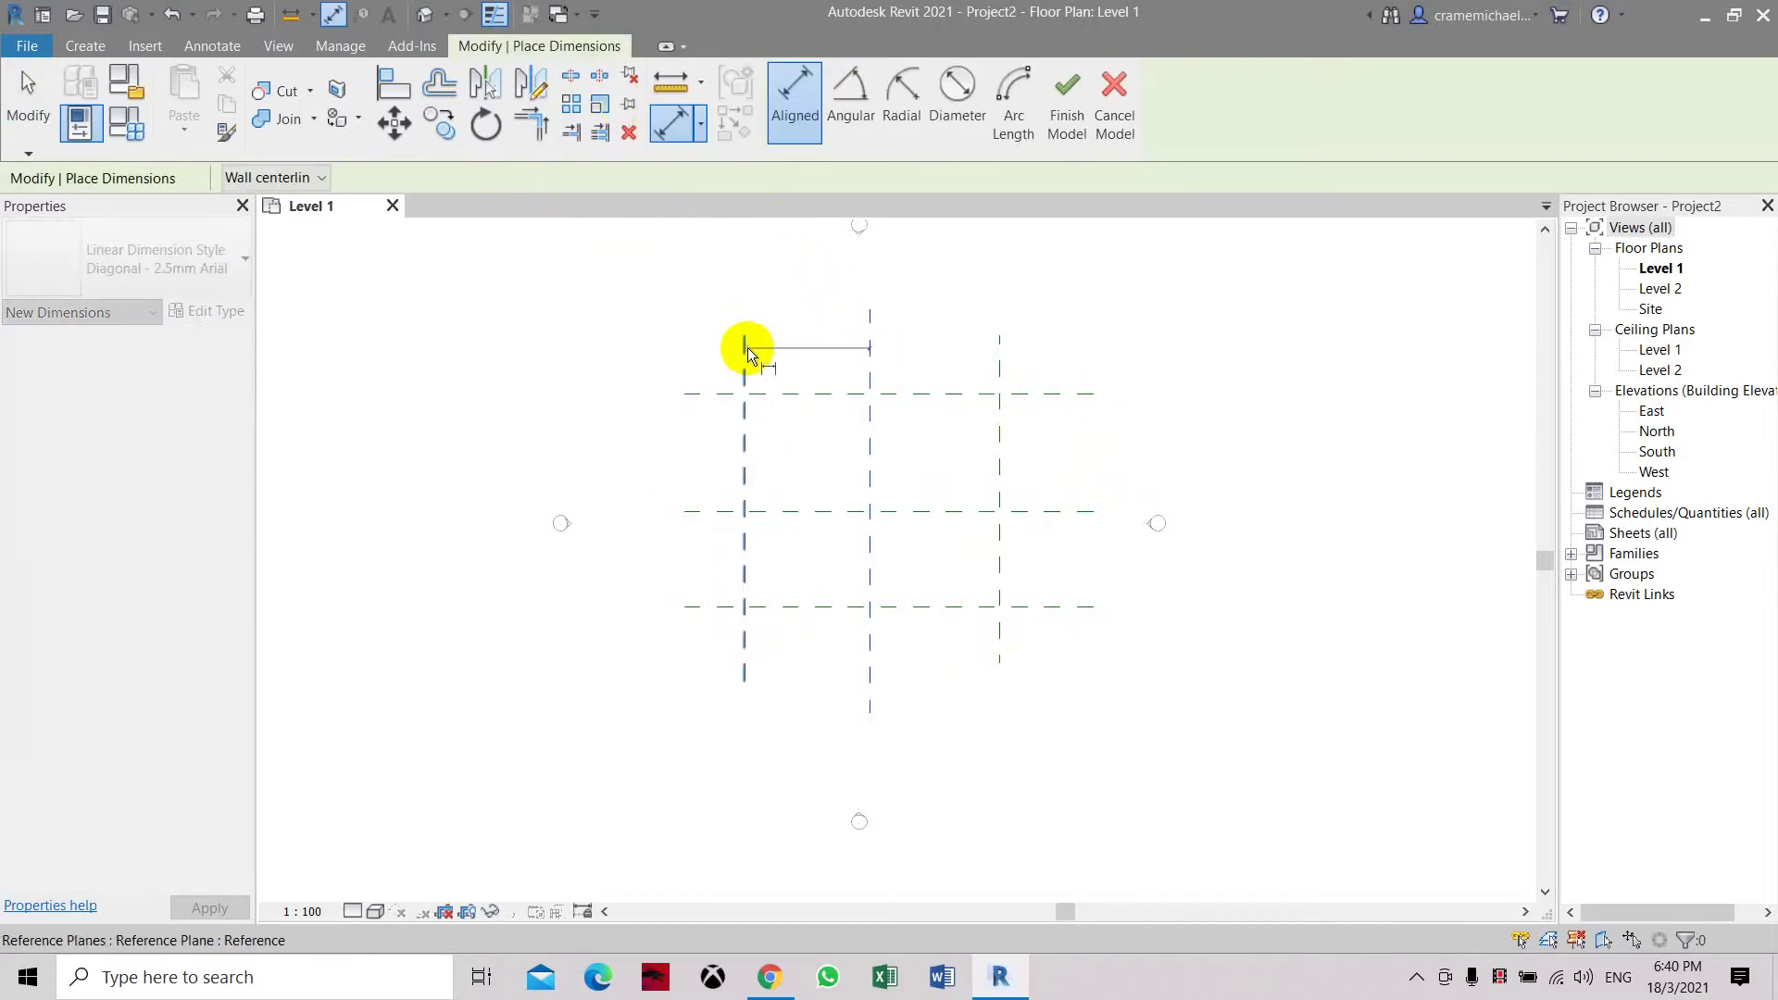
pyautogui.click(747, 347)
pyautogui.click(998, 346)
pyautogui.click(954, 331)
pyautogui.click(870, 313)
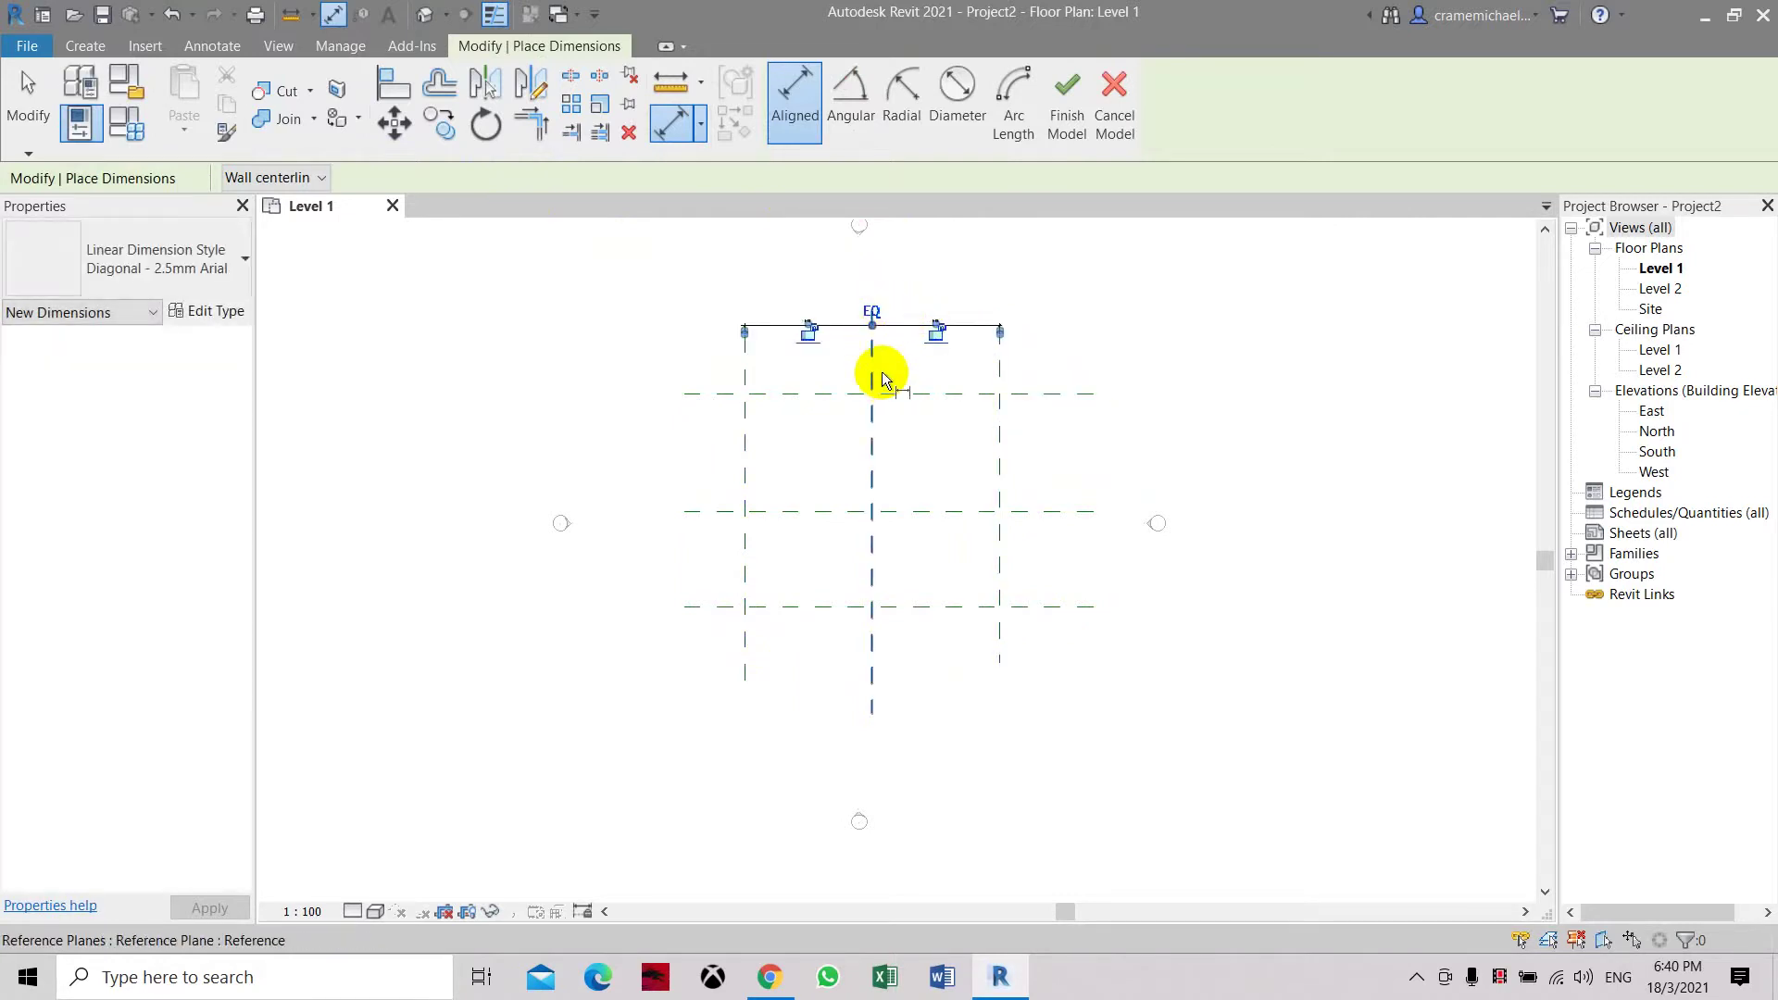
# Step: Dimension the three horizontal reference planes with an aligned dimension and make their spacing equal (EQ)
pyautogui.scroll(1, 870, 368)
pyautogui.click(659, 402)
pyautogui.click(656, 558)
pyautogui.click(648, 683)
pyautogui.click(576, 618)
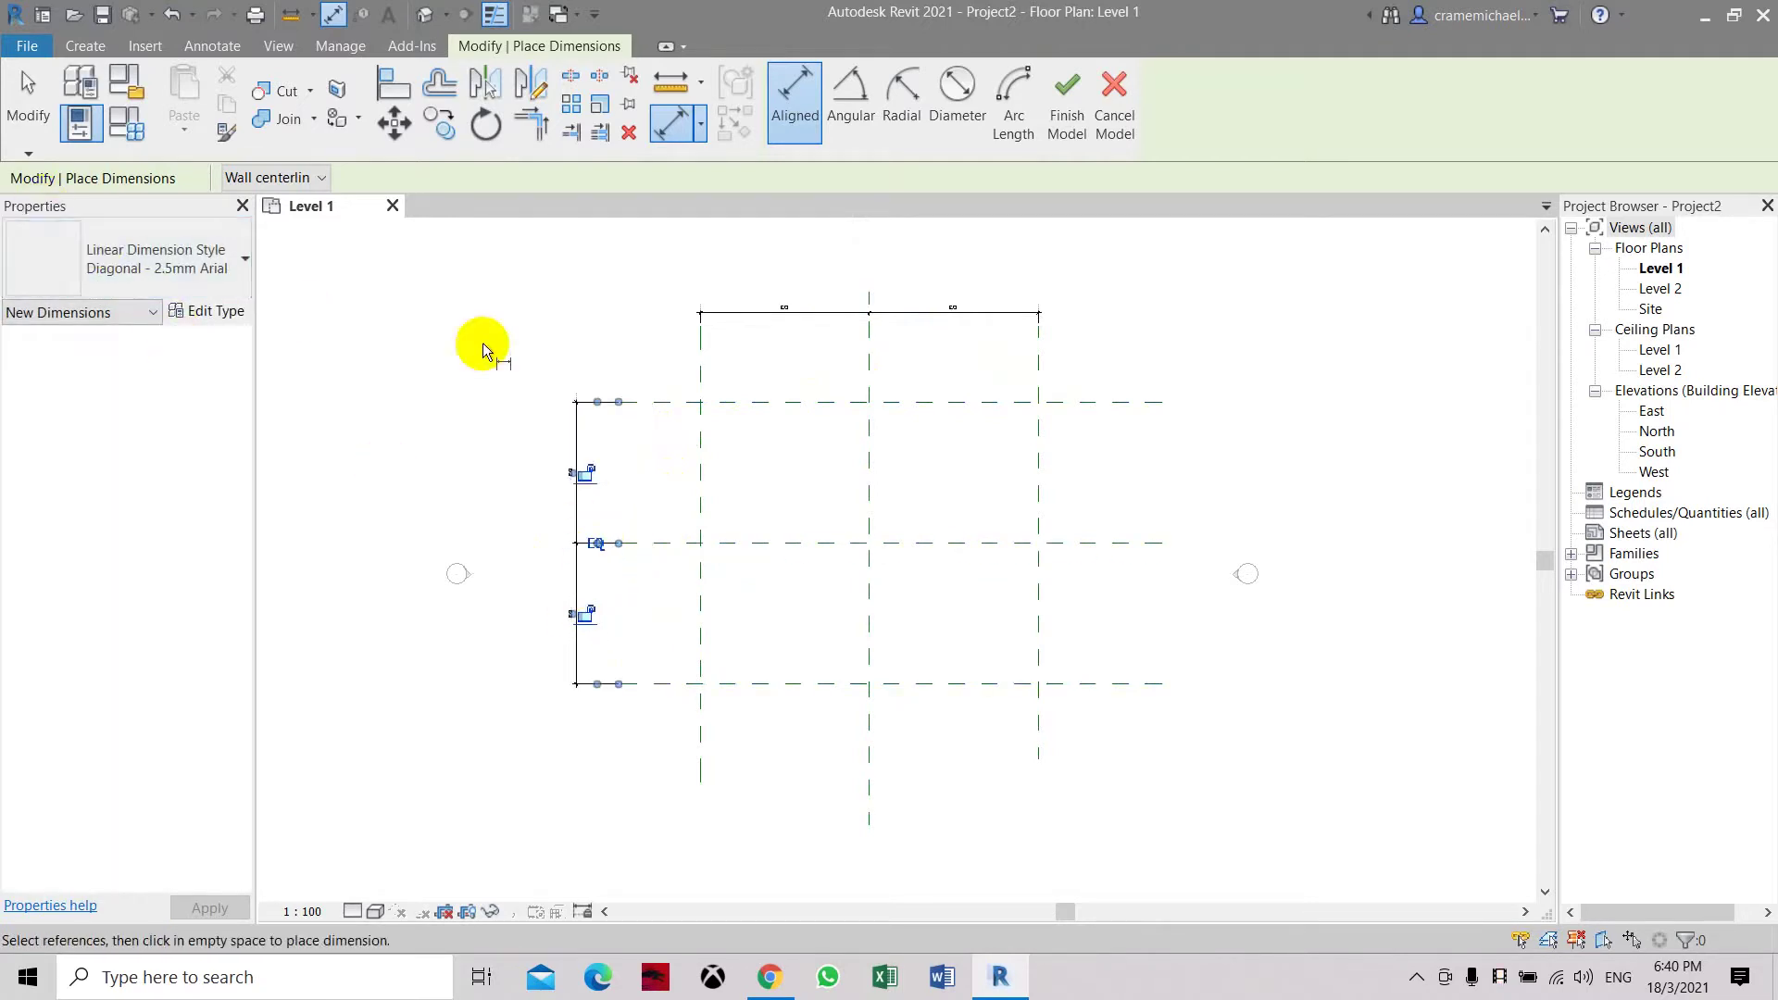
# Step: Add an overall aligned dimension between the two outer horizontal reference planes, outside the equality dimension
pyautogui.scroll(3, 833, 384)
pyautogui.scroll(-2, 835, 402)
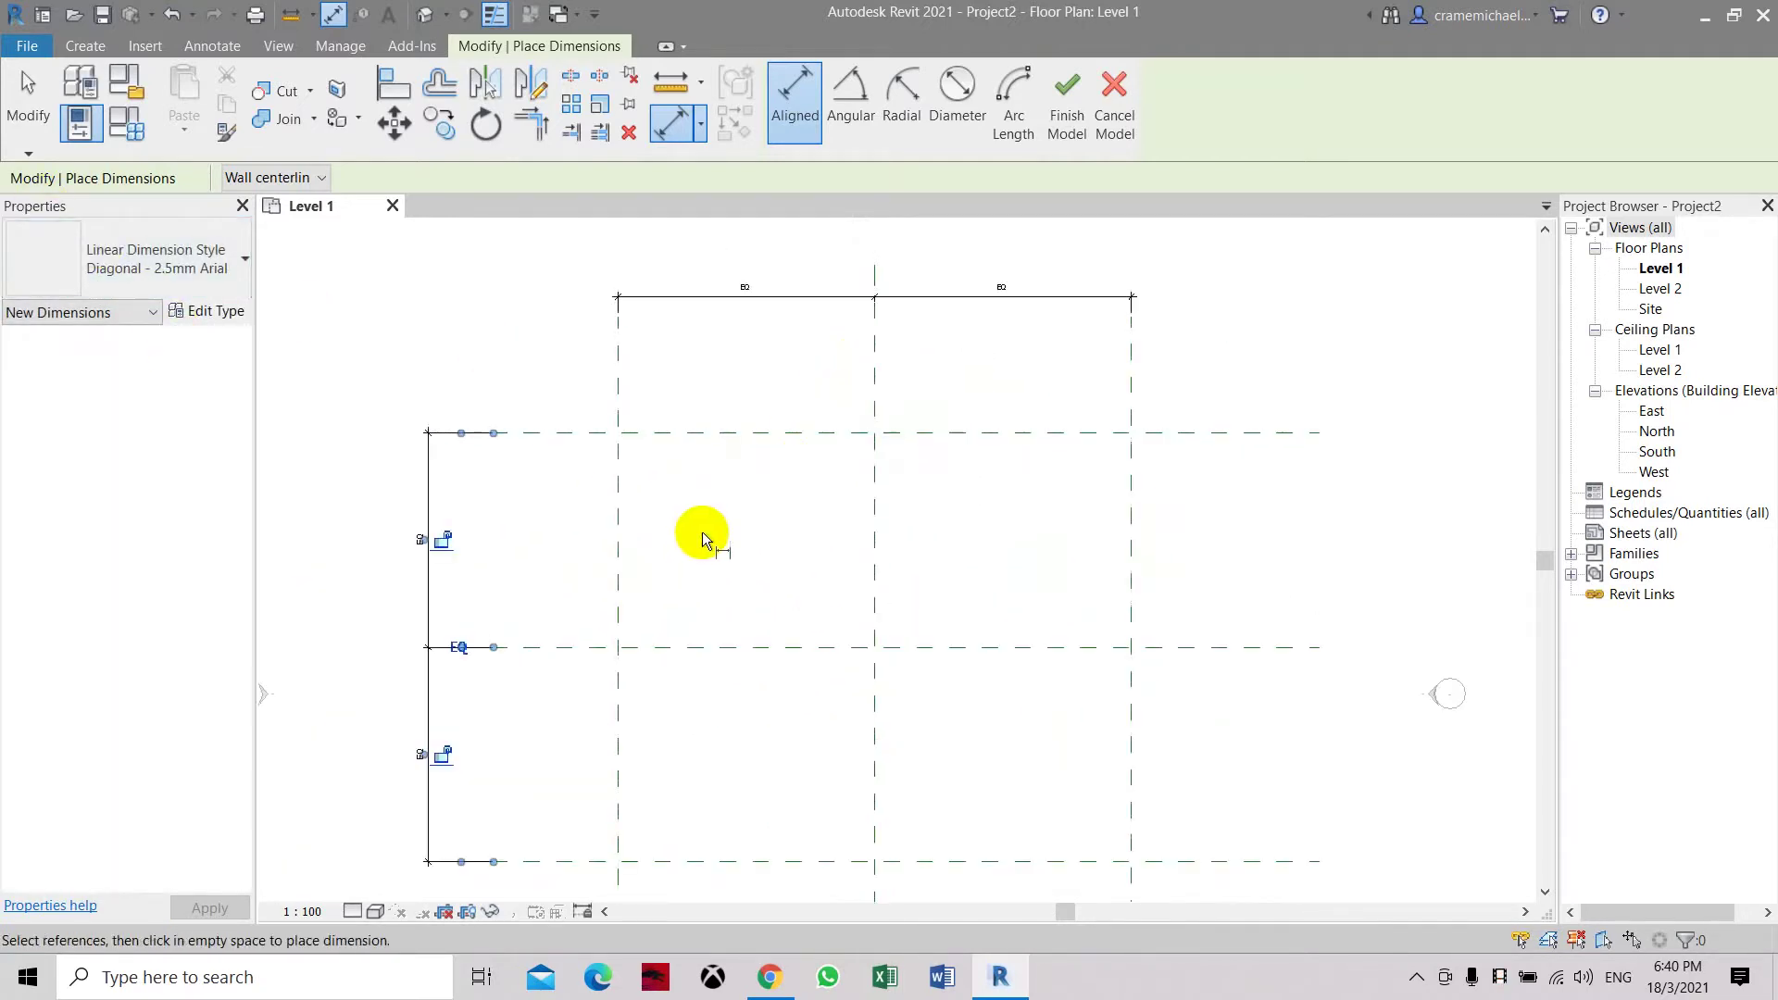
pyautogui.moveTo(703, 532); pyautogui.dragTo(859, 439, button='middle')
pyautogui.click(798, 111)
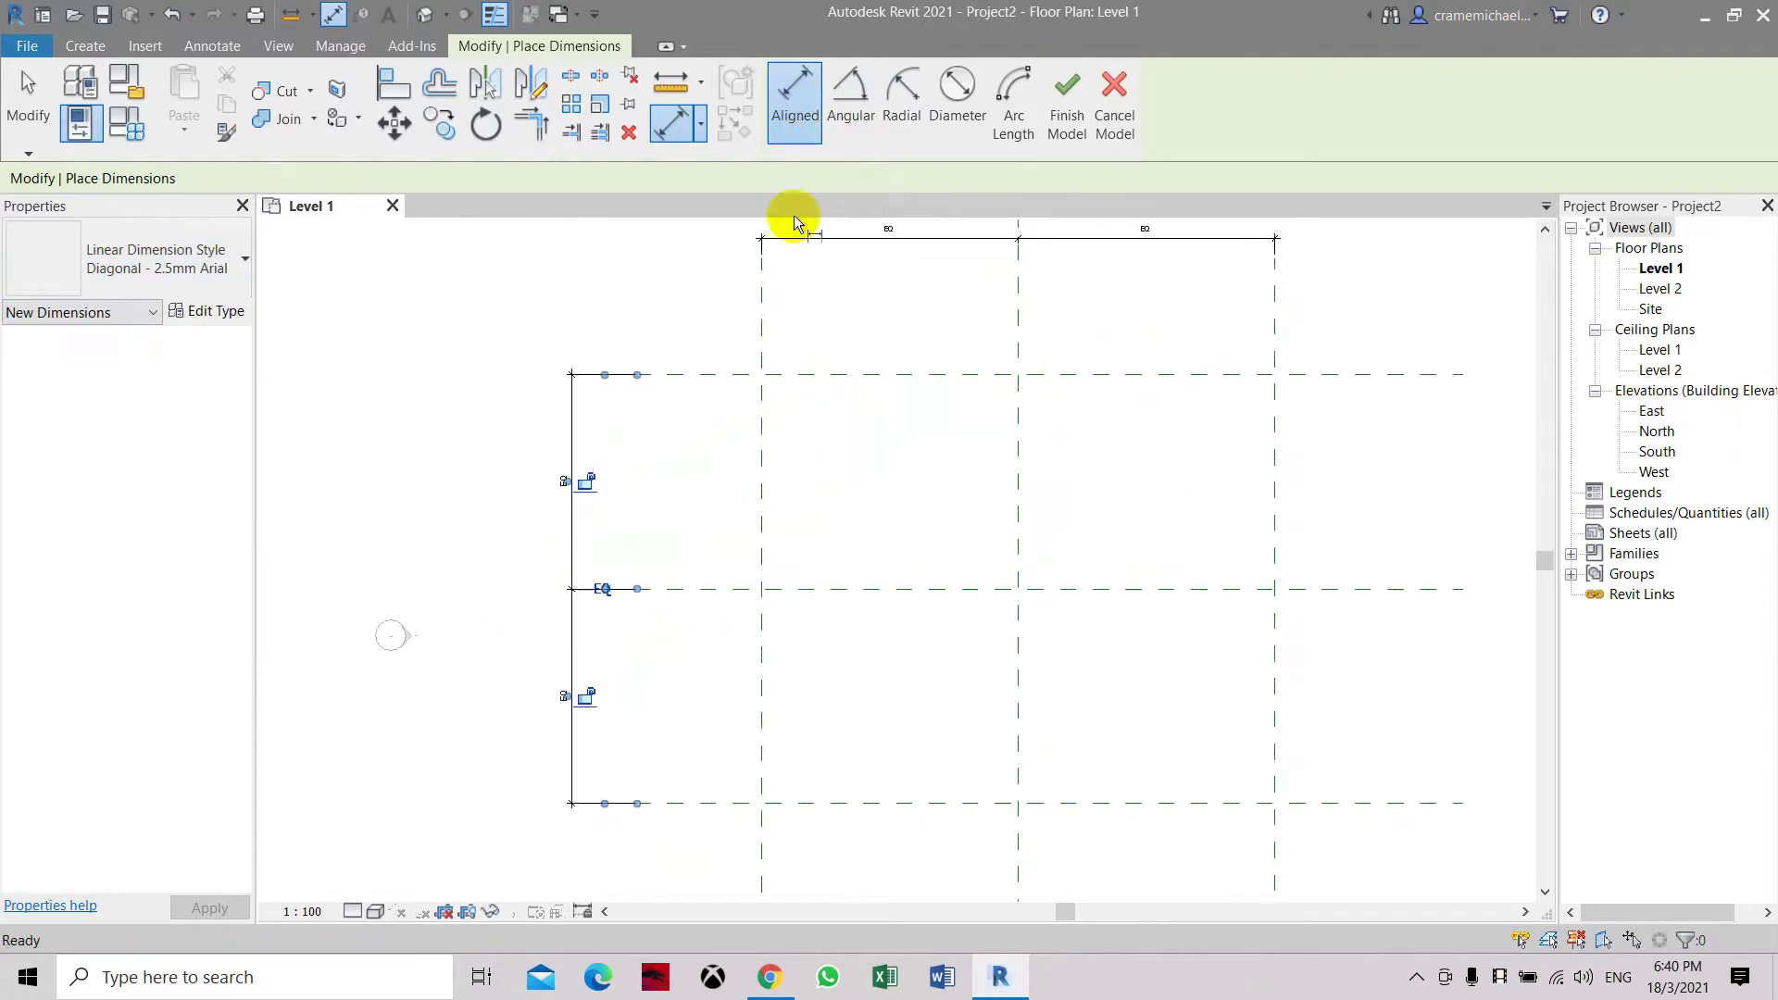
pyautogui.click(725, 803)
pyautogui.click(694, 376)
pyautogui.click(486, 425)
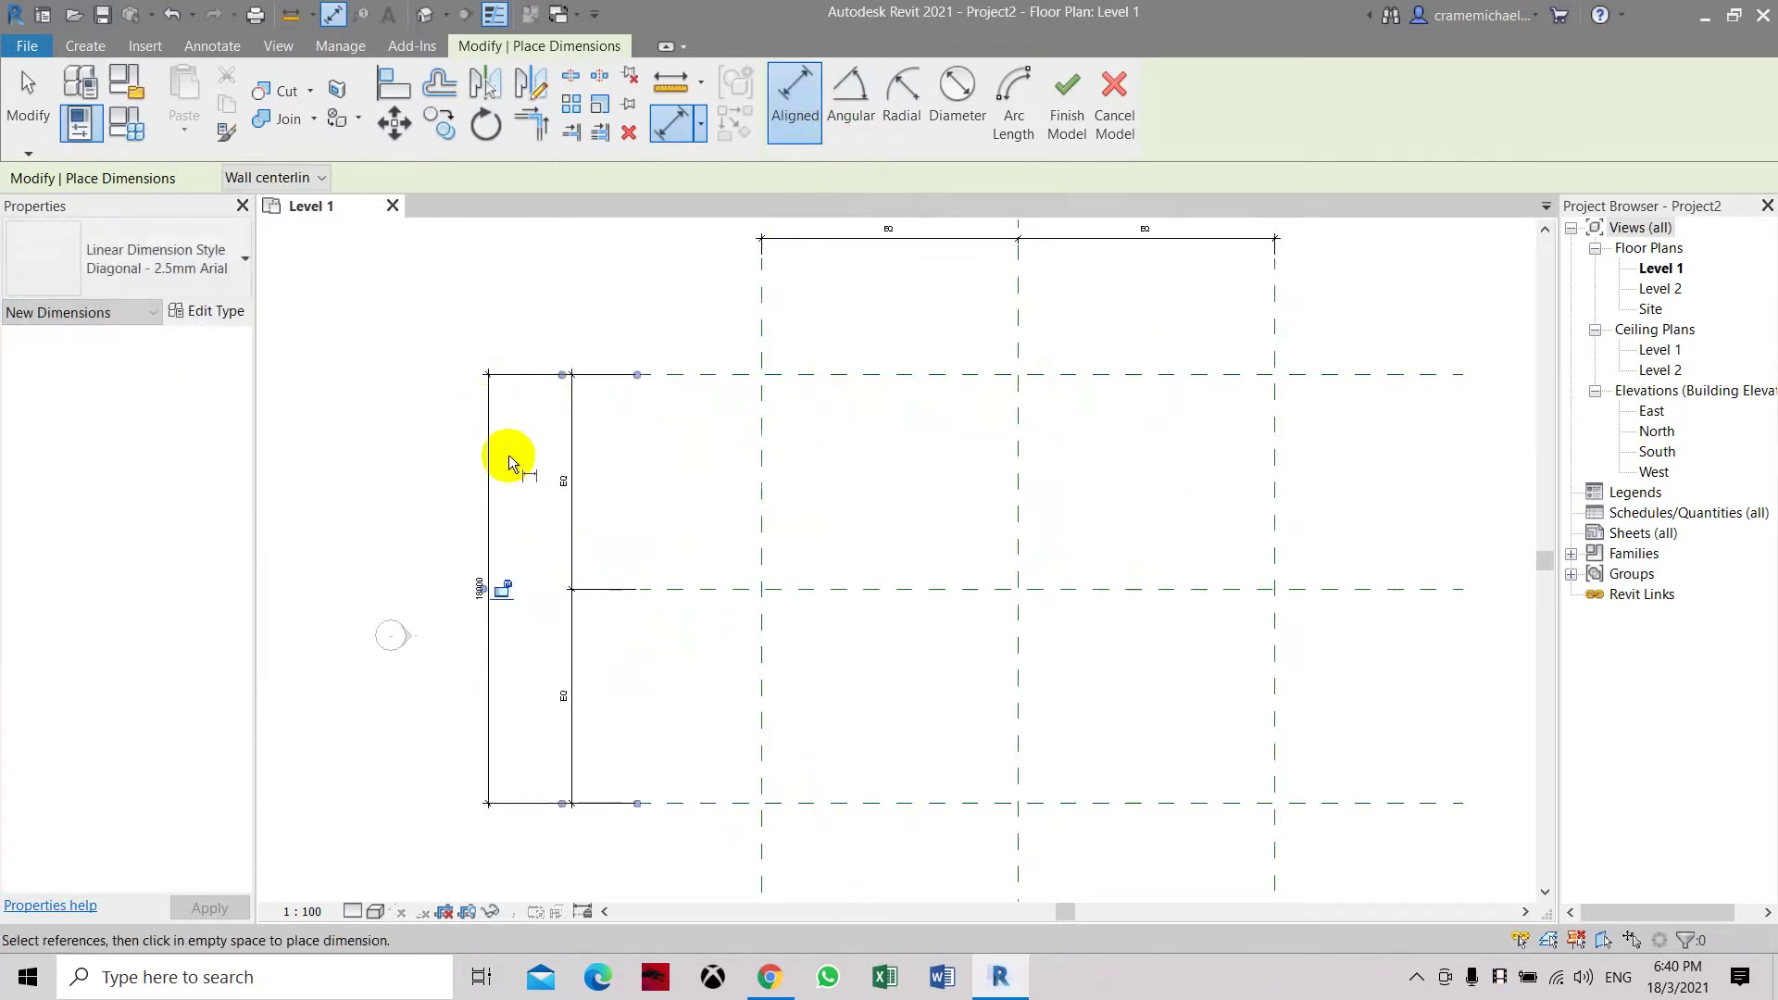
# Step: Add an overall aligned dimension between the two outer vertical reference planes, above the equality dimension
pyautogui.moveTo(822, 436); pyautogui.dragTo(785, 541, button='middle')
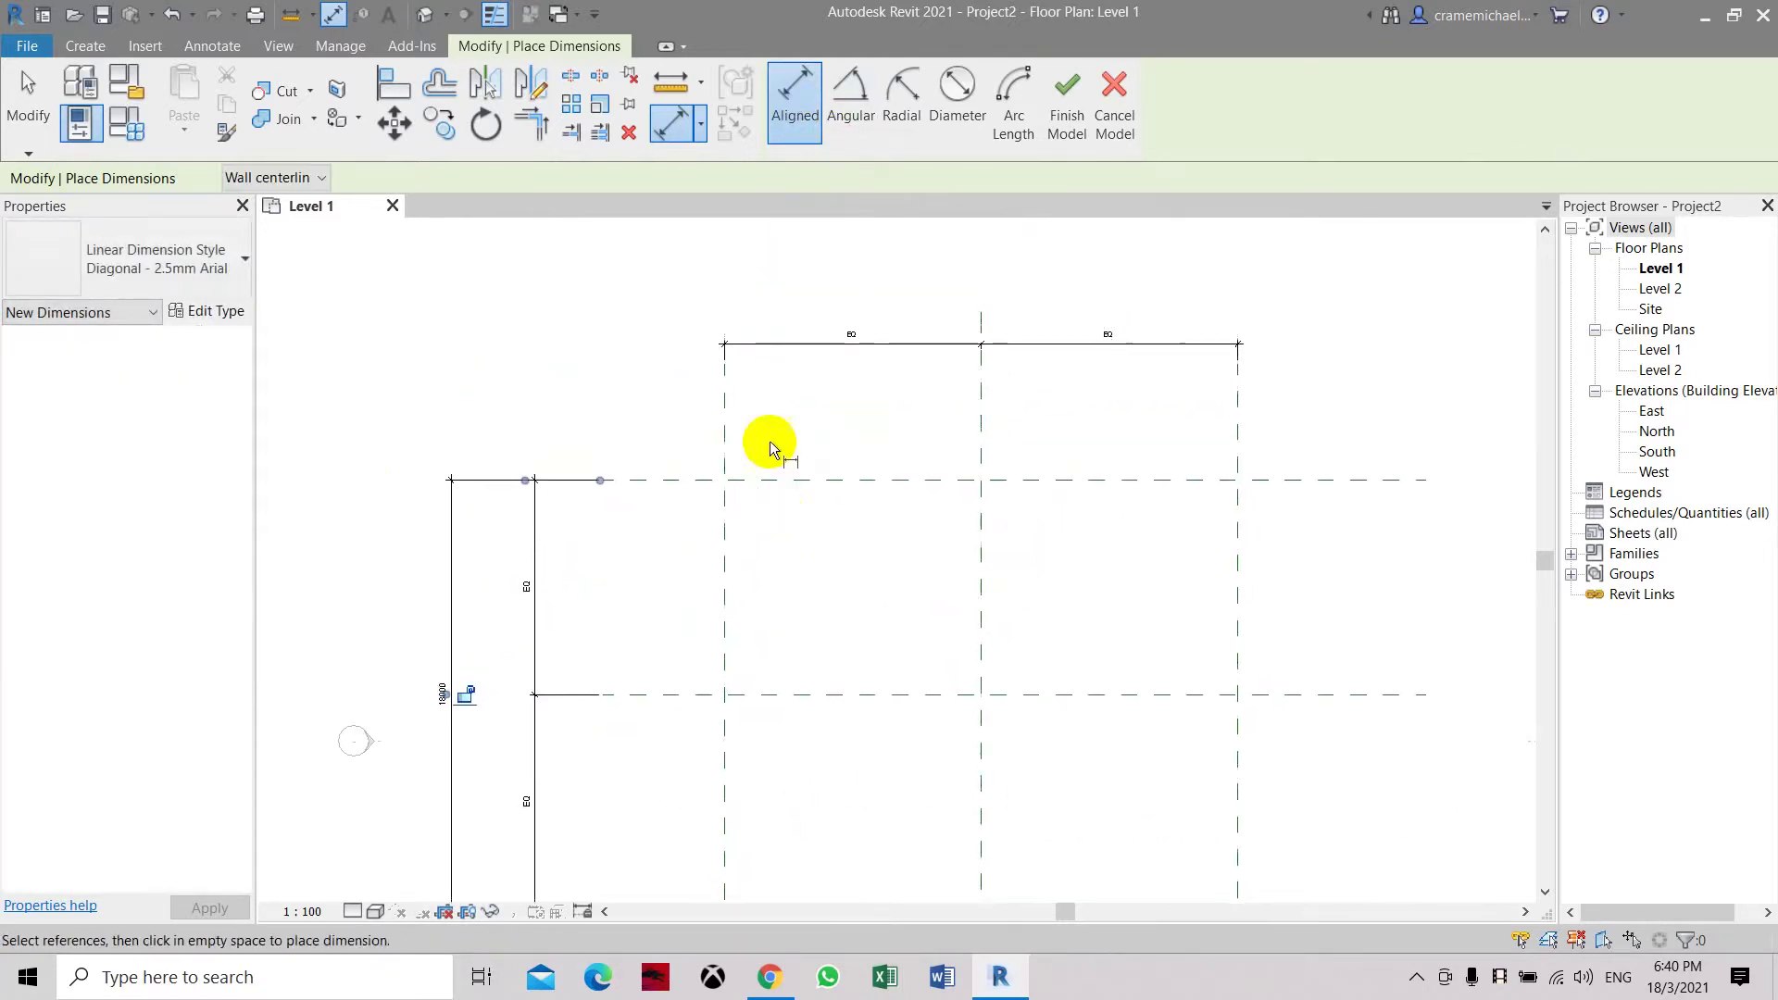
pyautogui.click(724, 400)
pyautogui.click(1236, 420)
pyautogui.click(1159, 275)
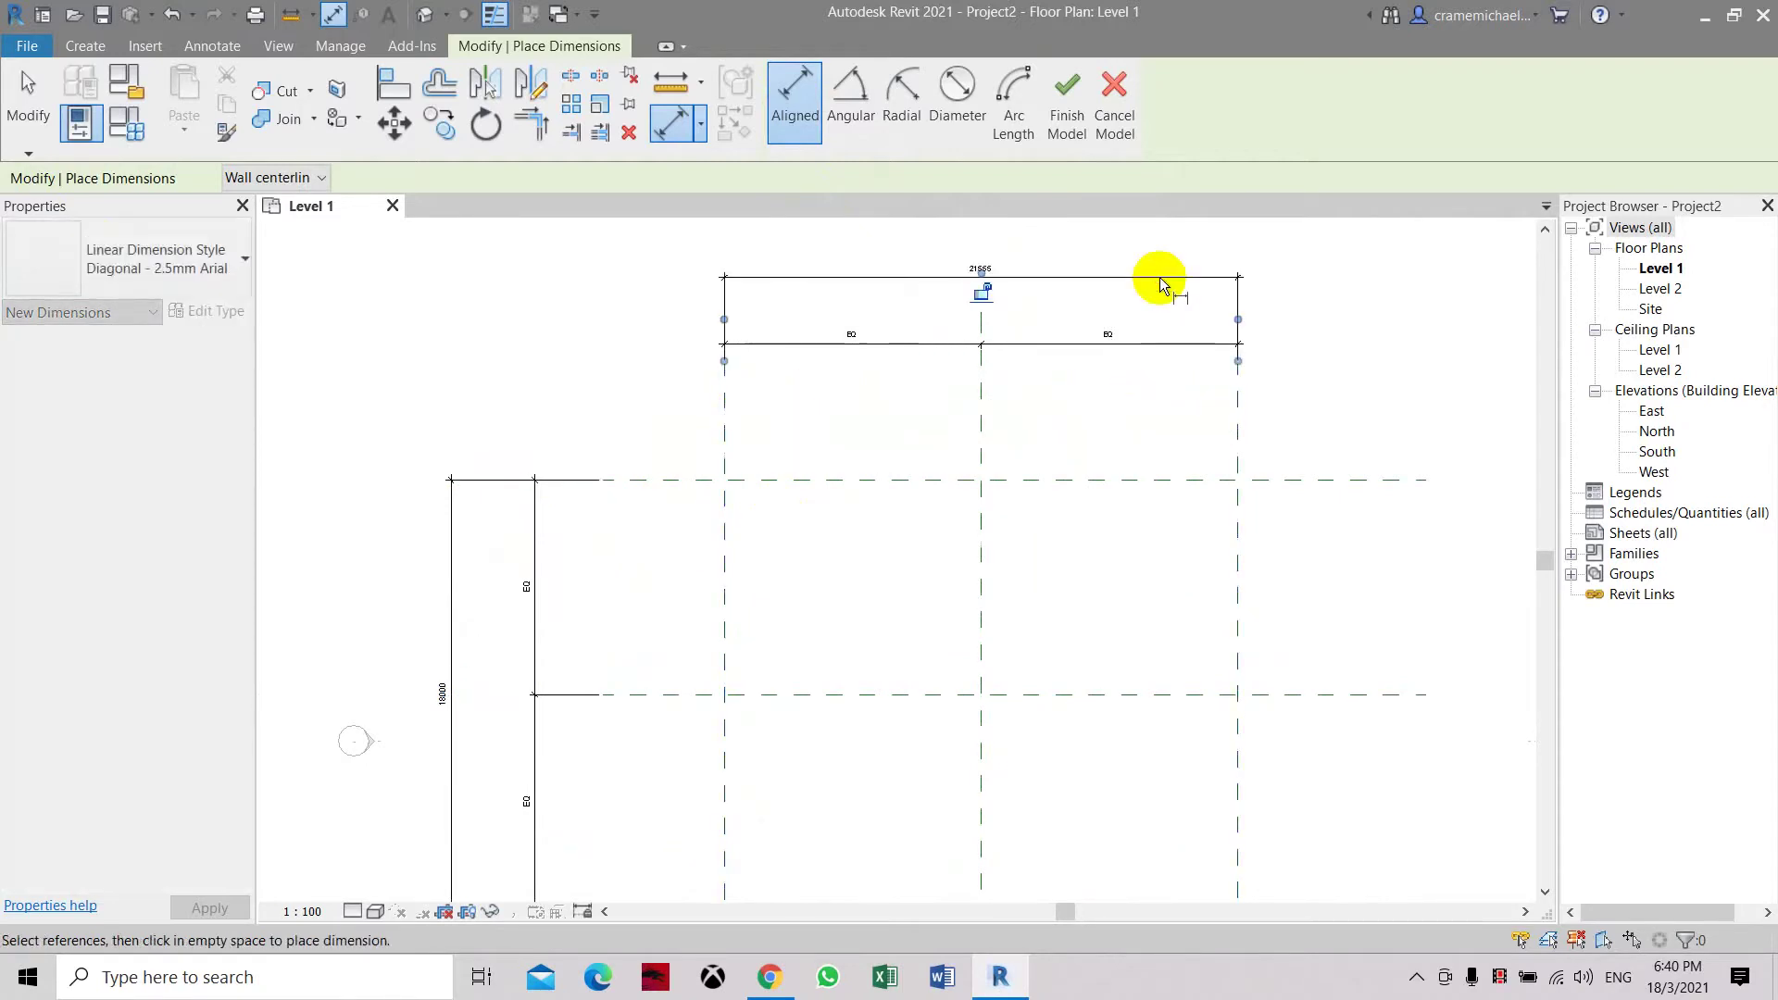
pyautogui.press('Escape')
# Step: Set the overall distance between the outer vertical reference planes to 18000 mm
pyautogui.click(1236, 437)
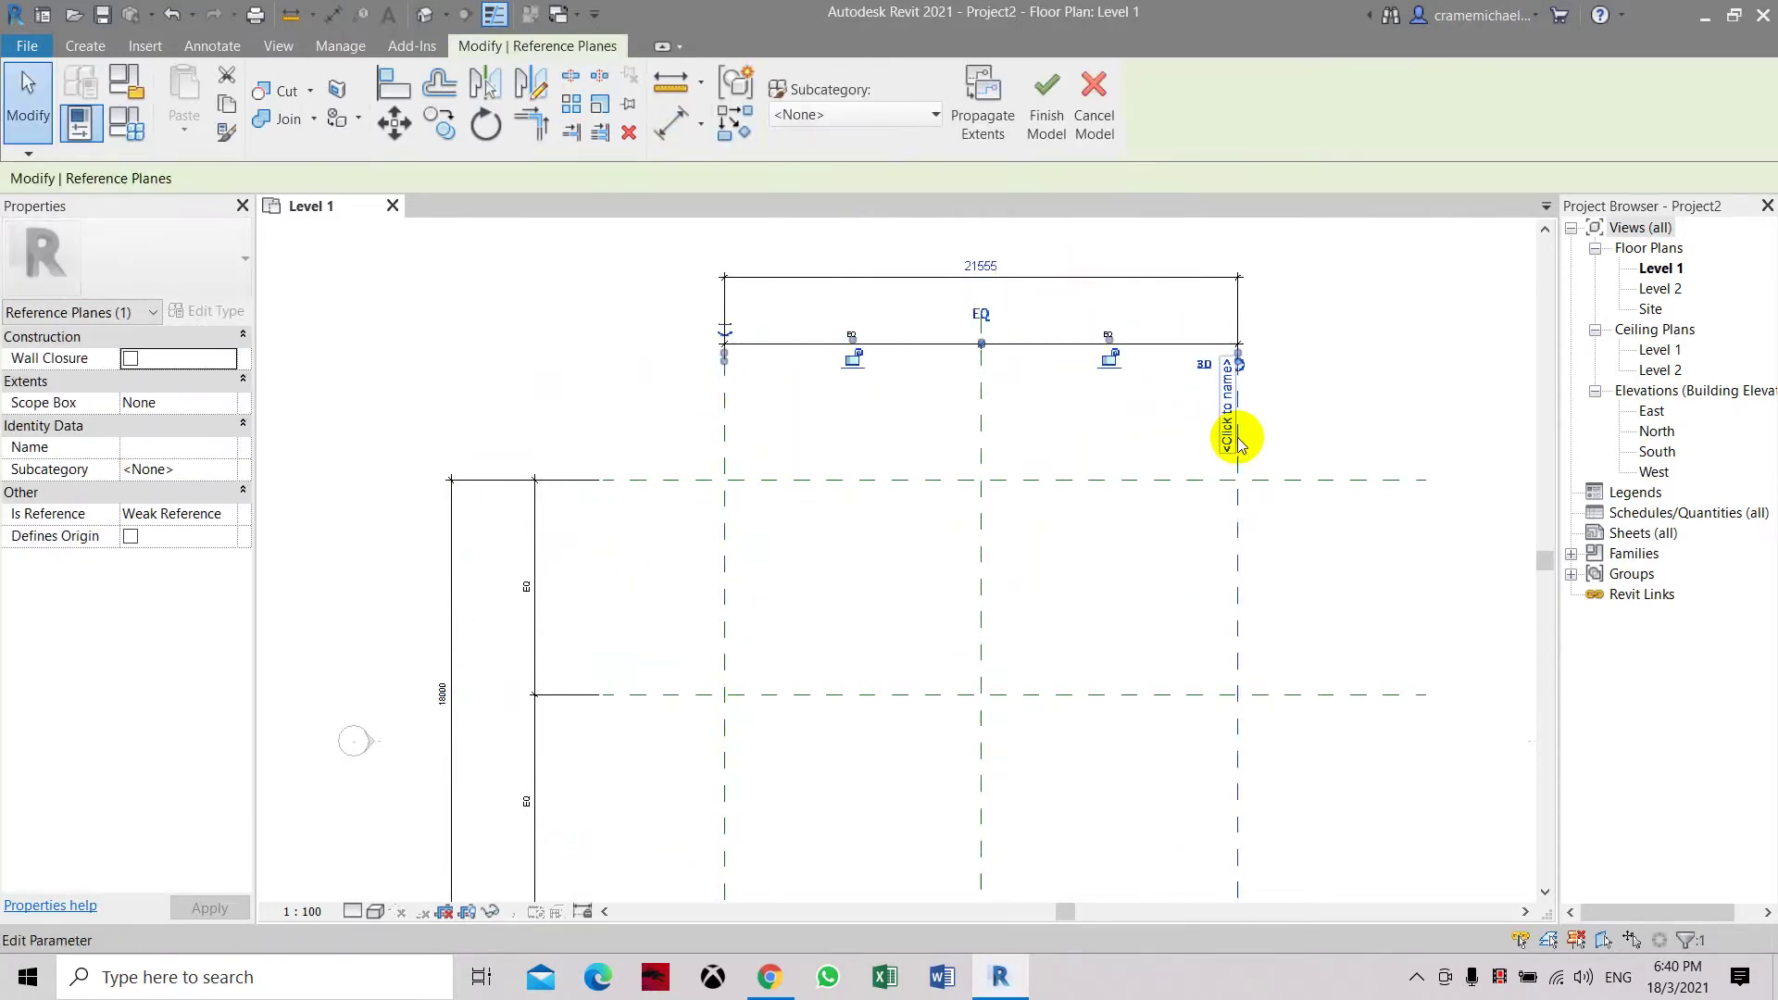
pyautogui.click(981, 267)
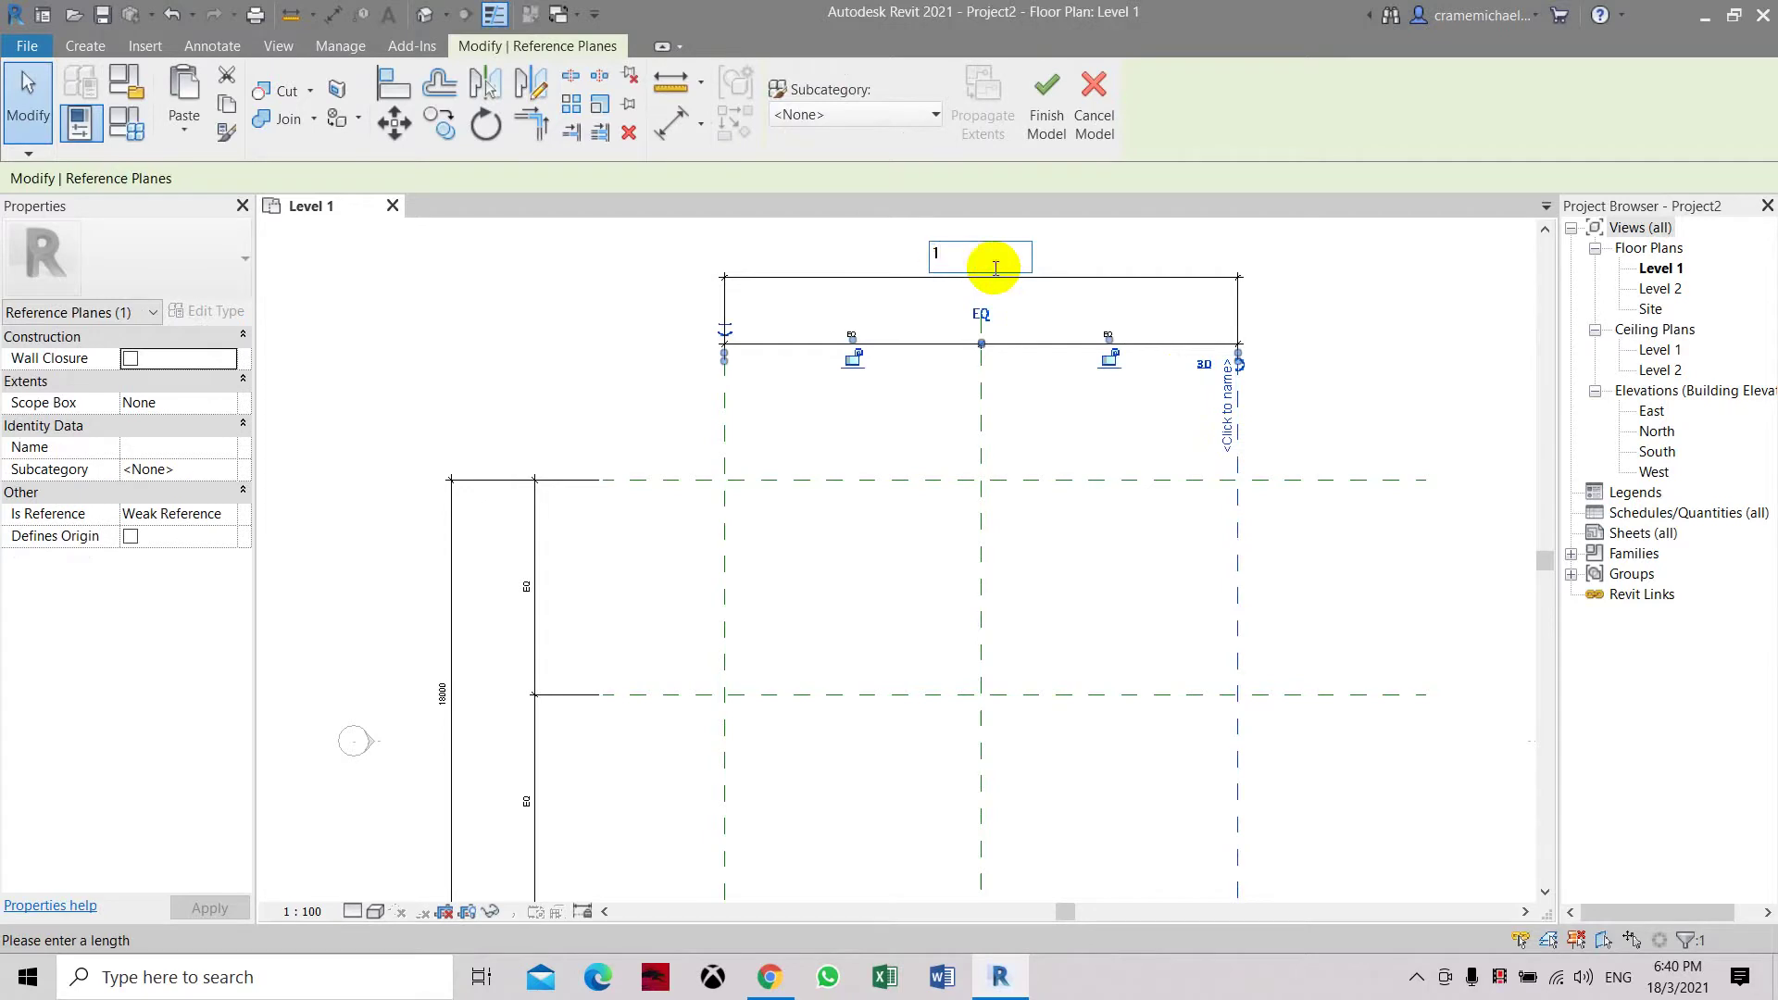
pyautogui.press('Return')
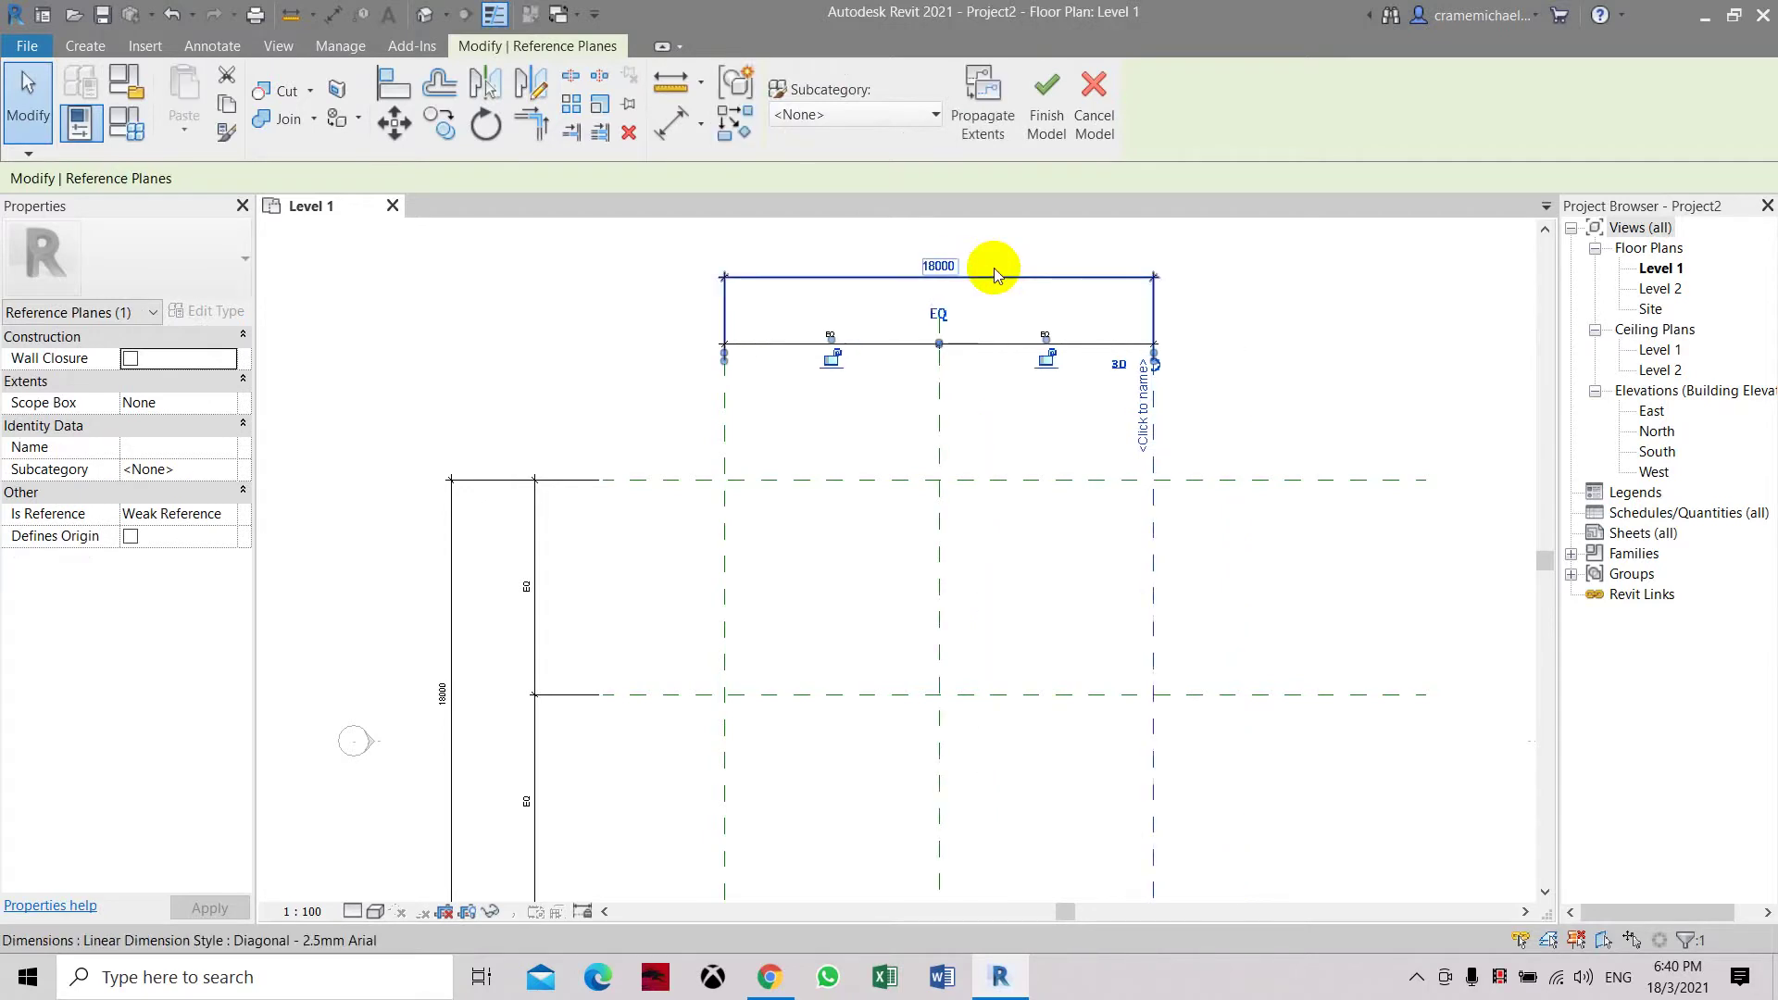
pyautogui.press('Escape')
pyautogui.scroll(-2, 803, 424)
pyautogui.moveTo(803, 424); pyautogui.dragTo(812, 594, button='middle')
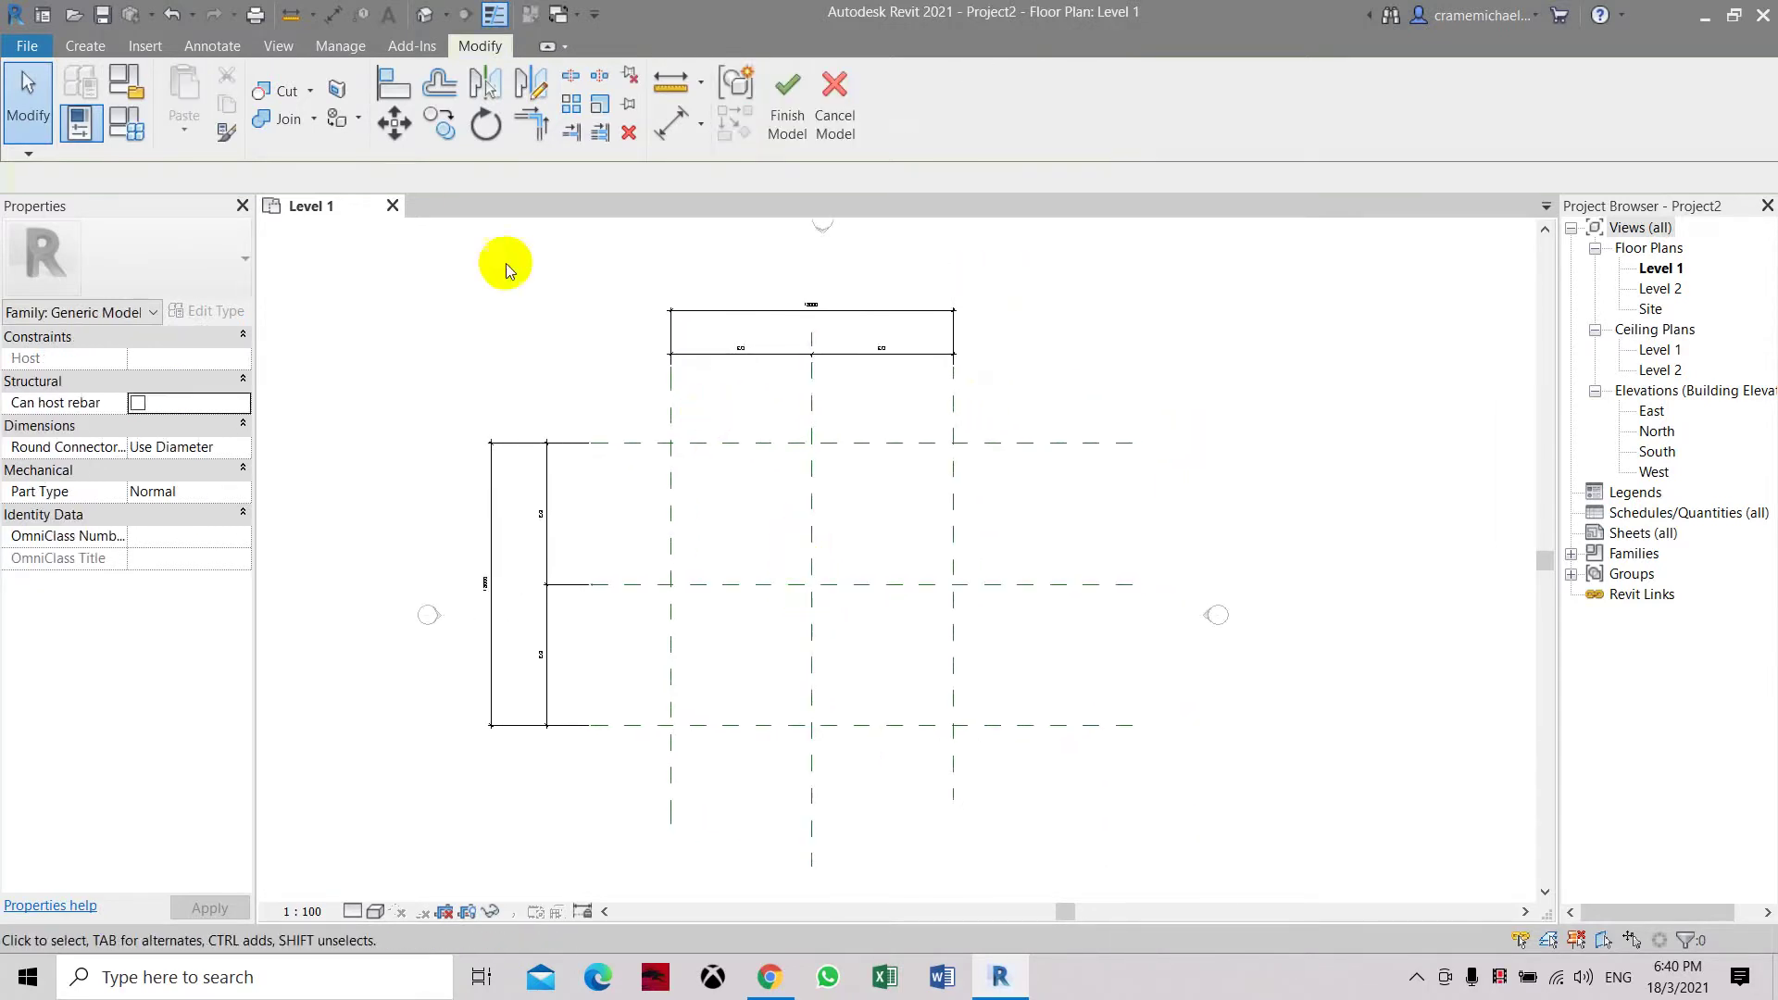
# Step: Start a sweep and sketch its path as an 18000 x 18000 mm rectangle through the outer reference plane intersections
pyautogui.click(101, 48)
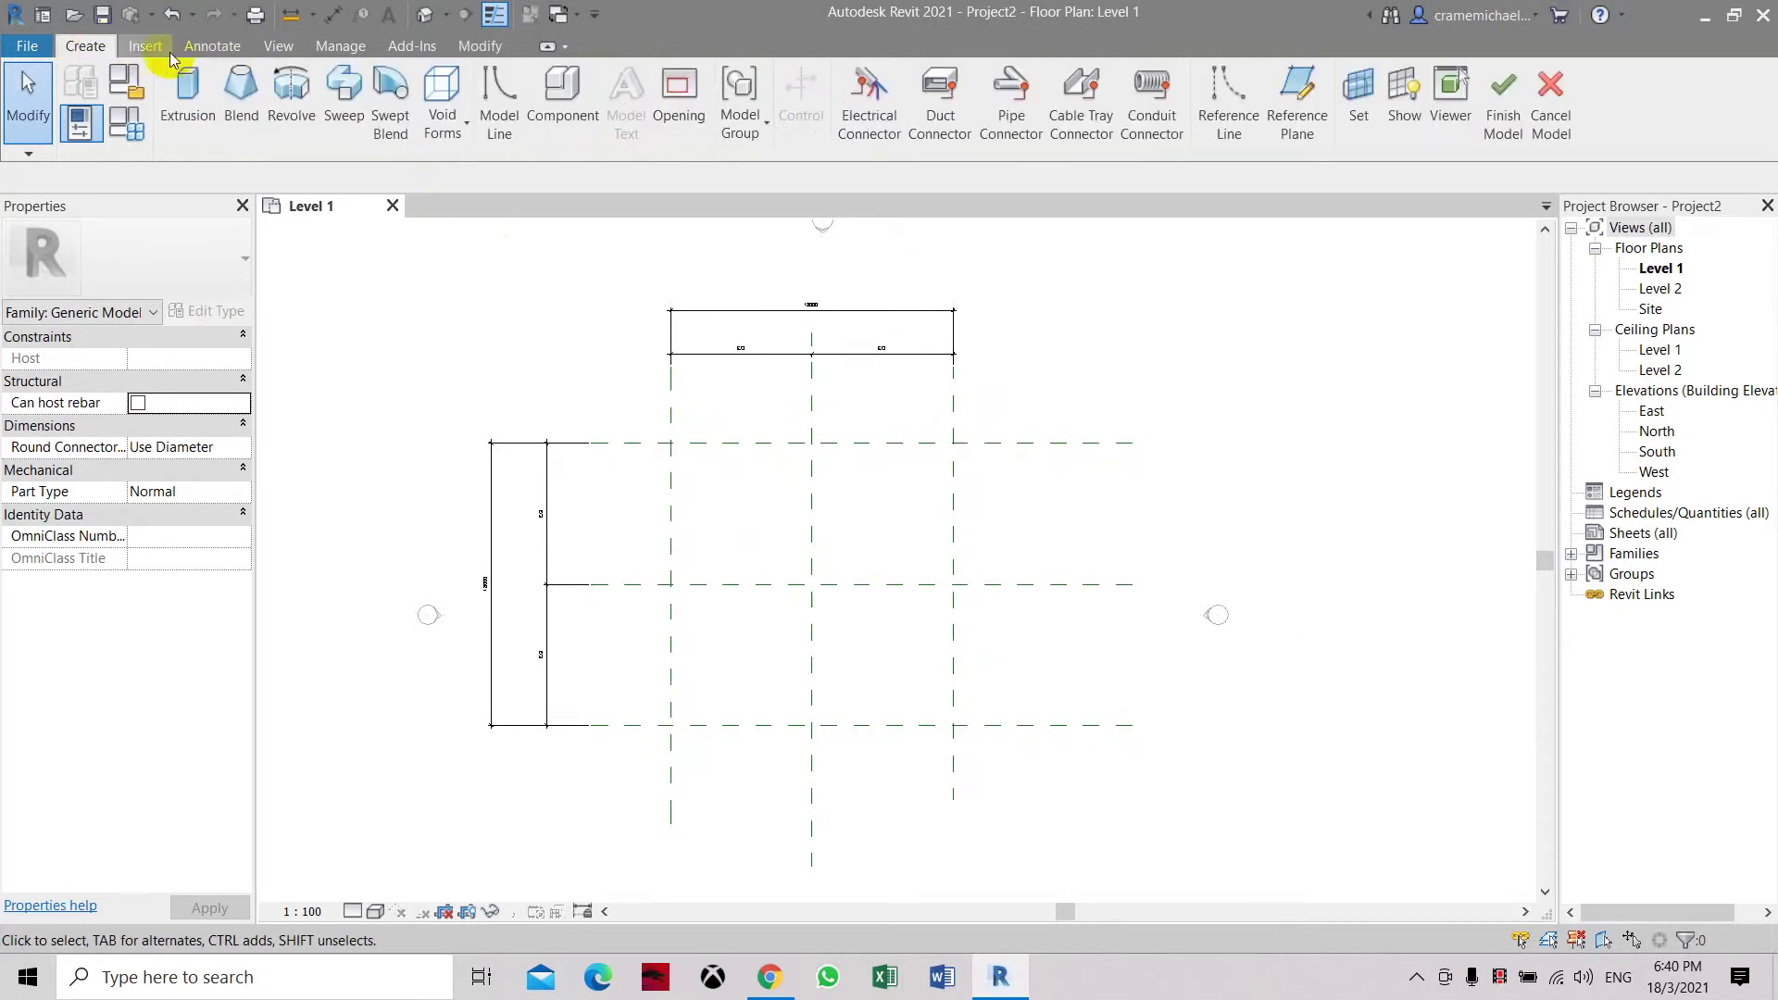
pyautogui.click(354, 102)
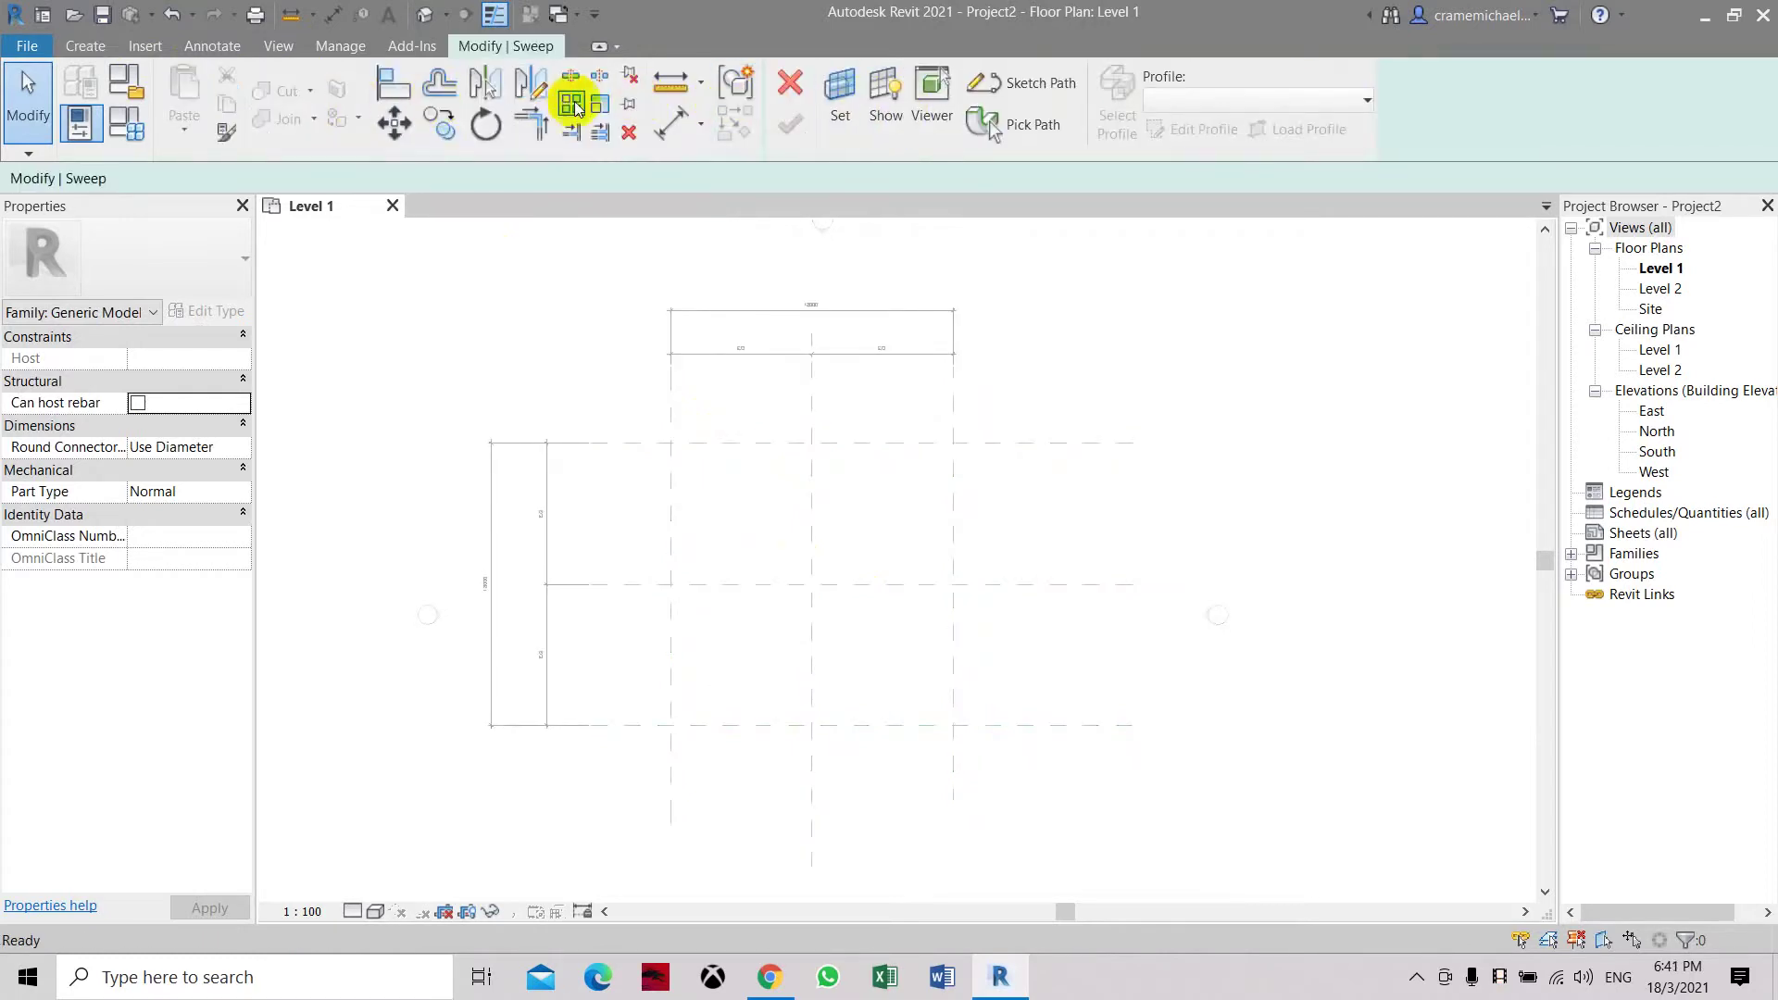
pyautogui.click(1045, 92)
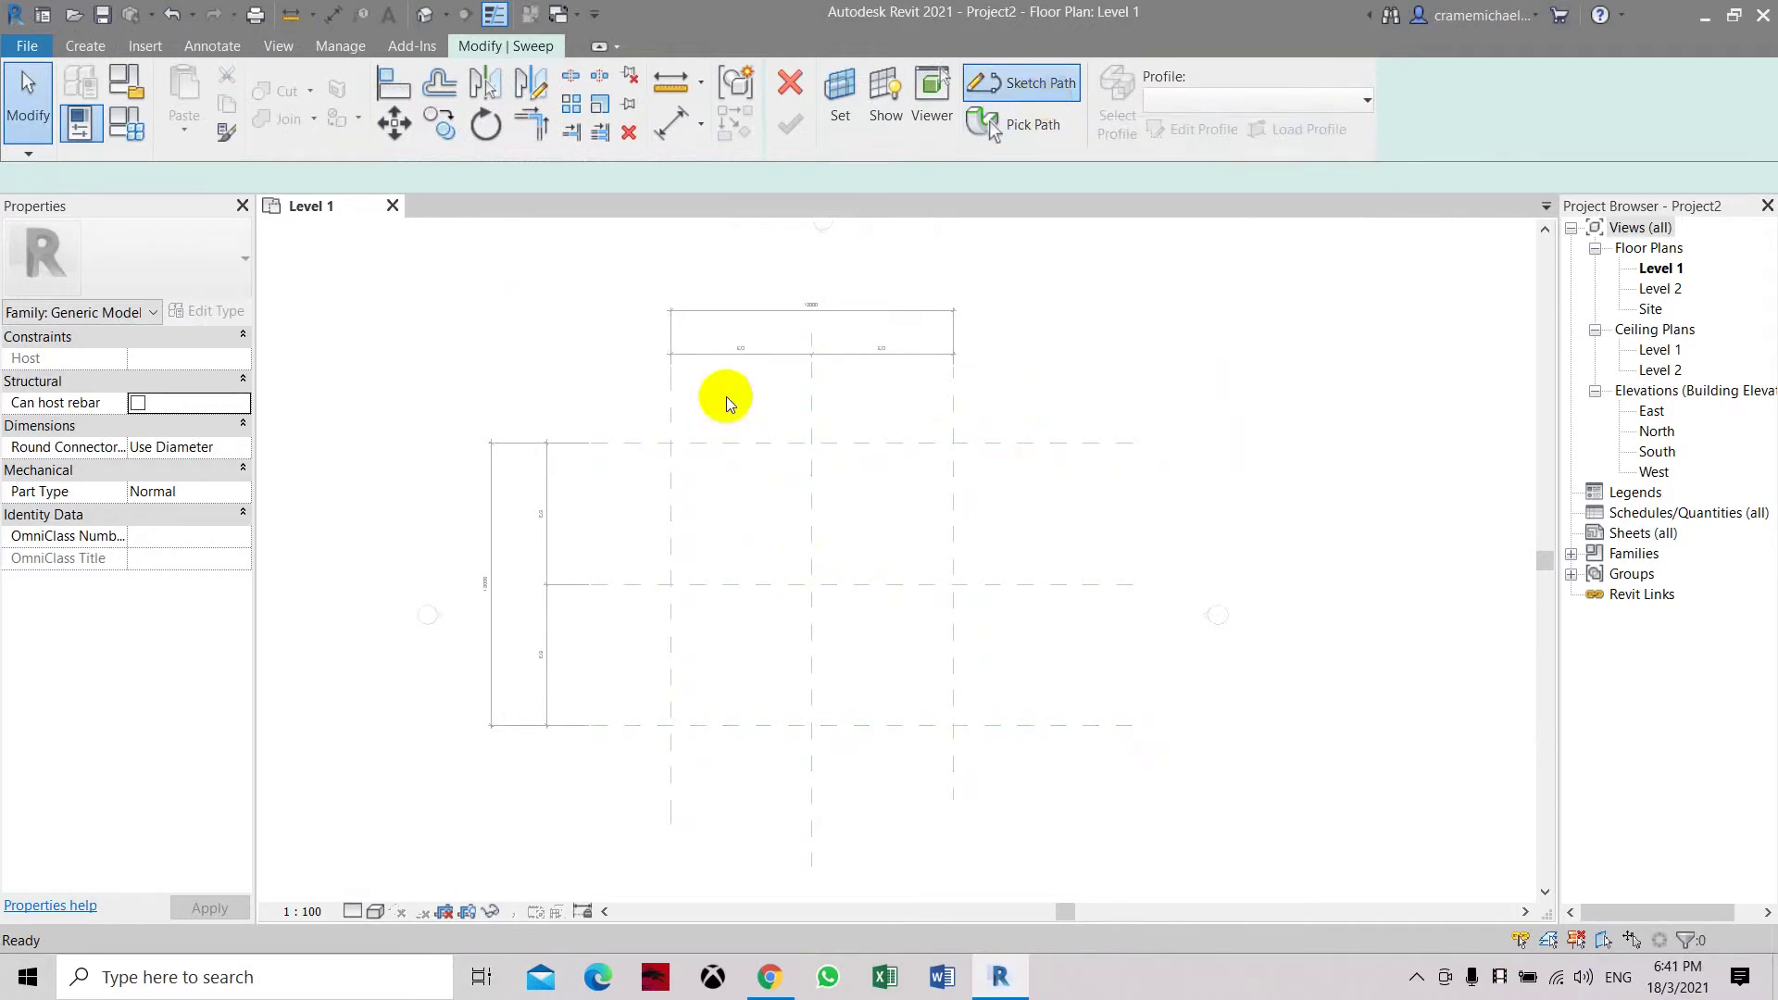
pyautogui.click(671, 444)
pyautogui.click(954, 726)
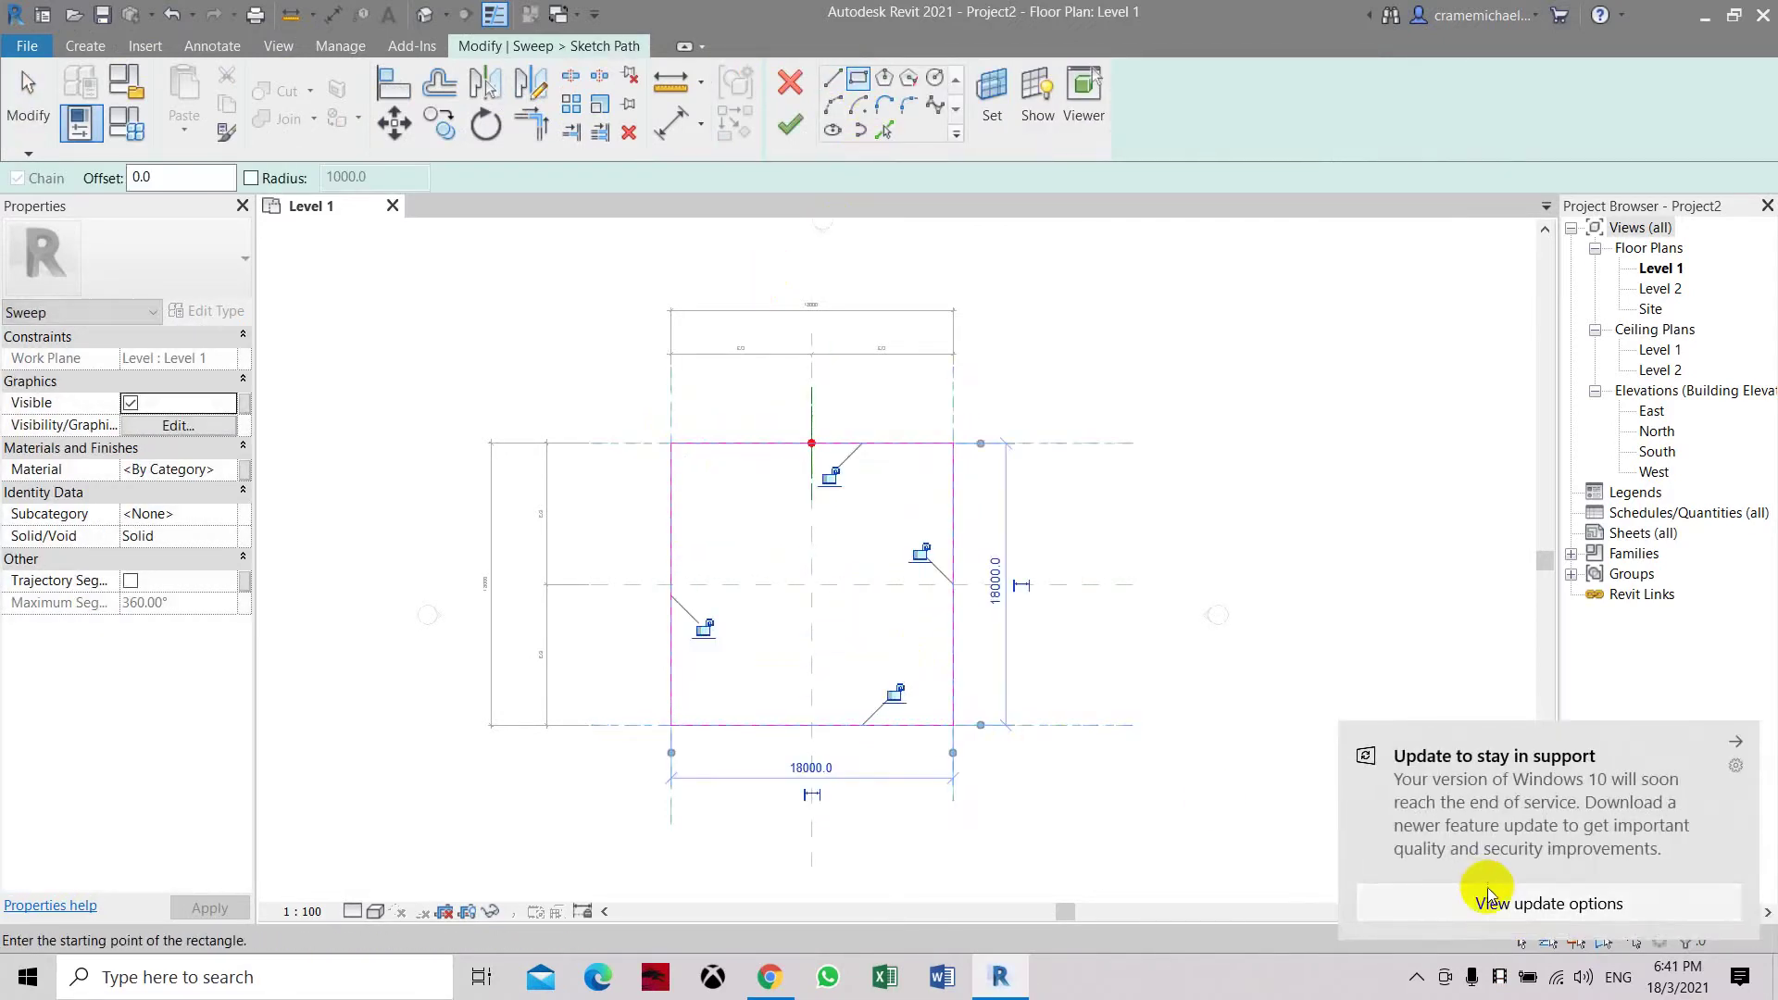
pyautogui.click(1739, 739)
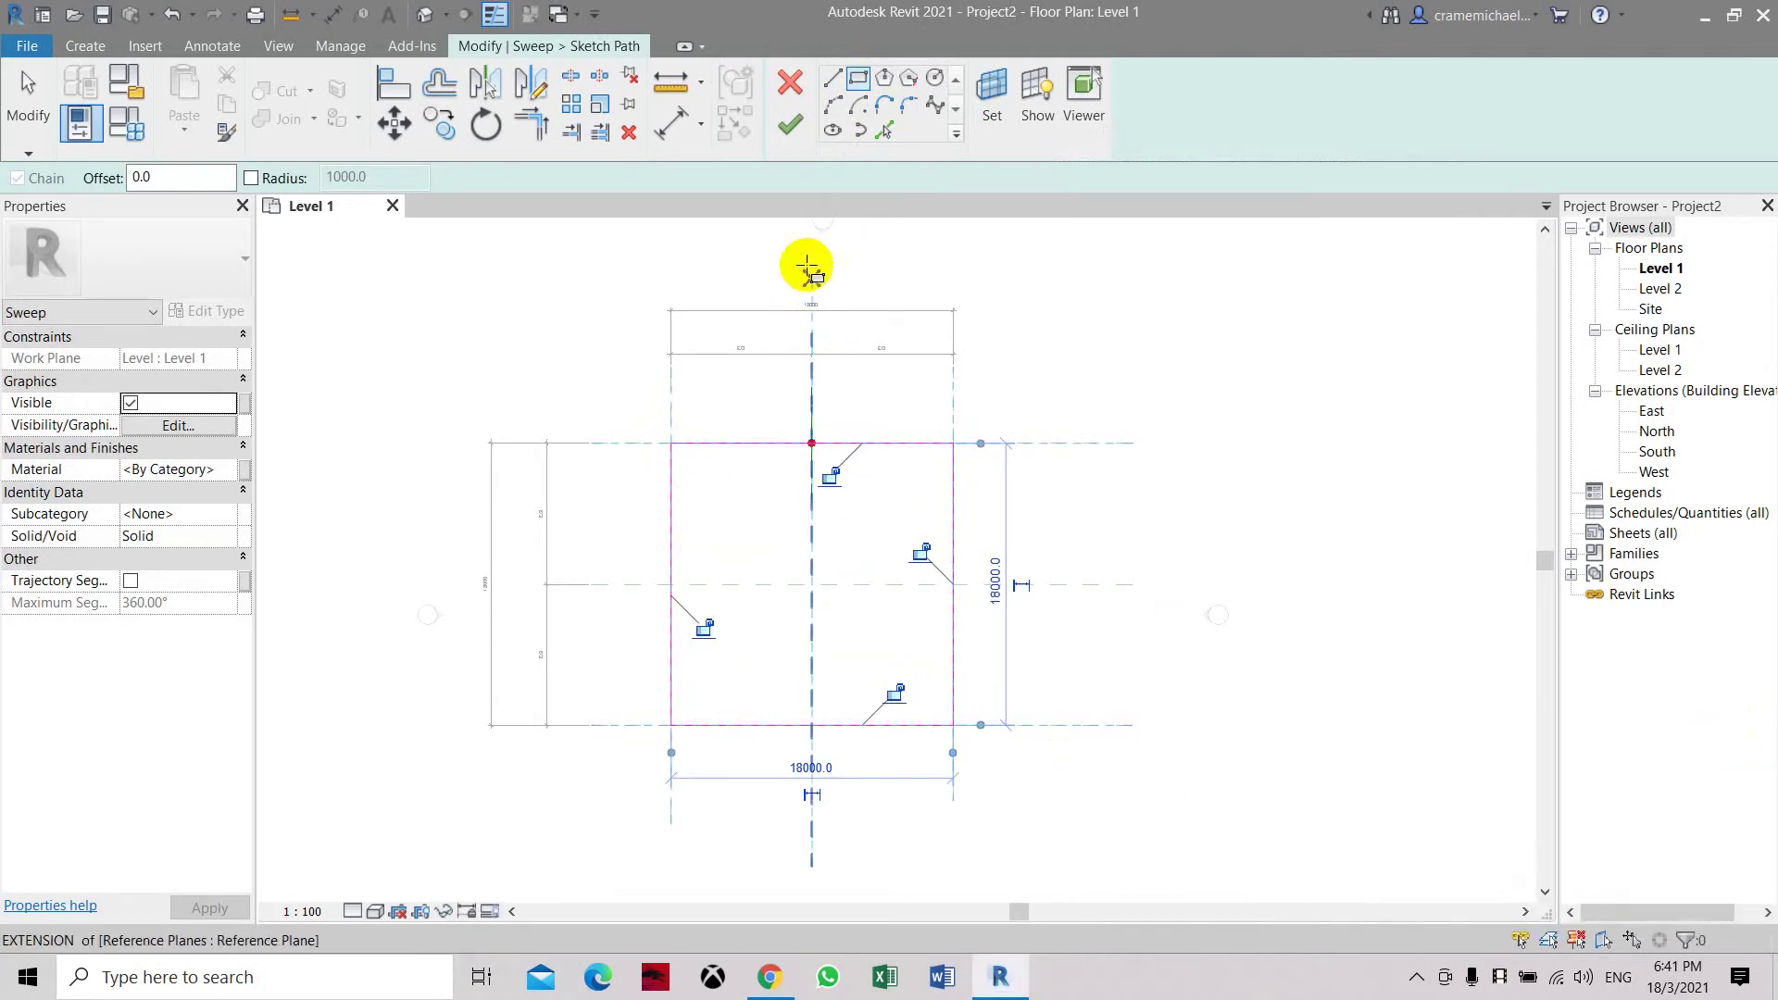
# Step: Finish the sweep path and start sketching the sweep profile in the West elevation
pyautogui.click(794, 127)
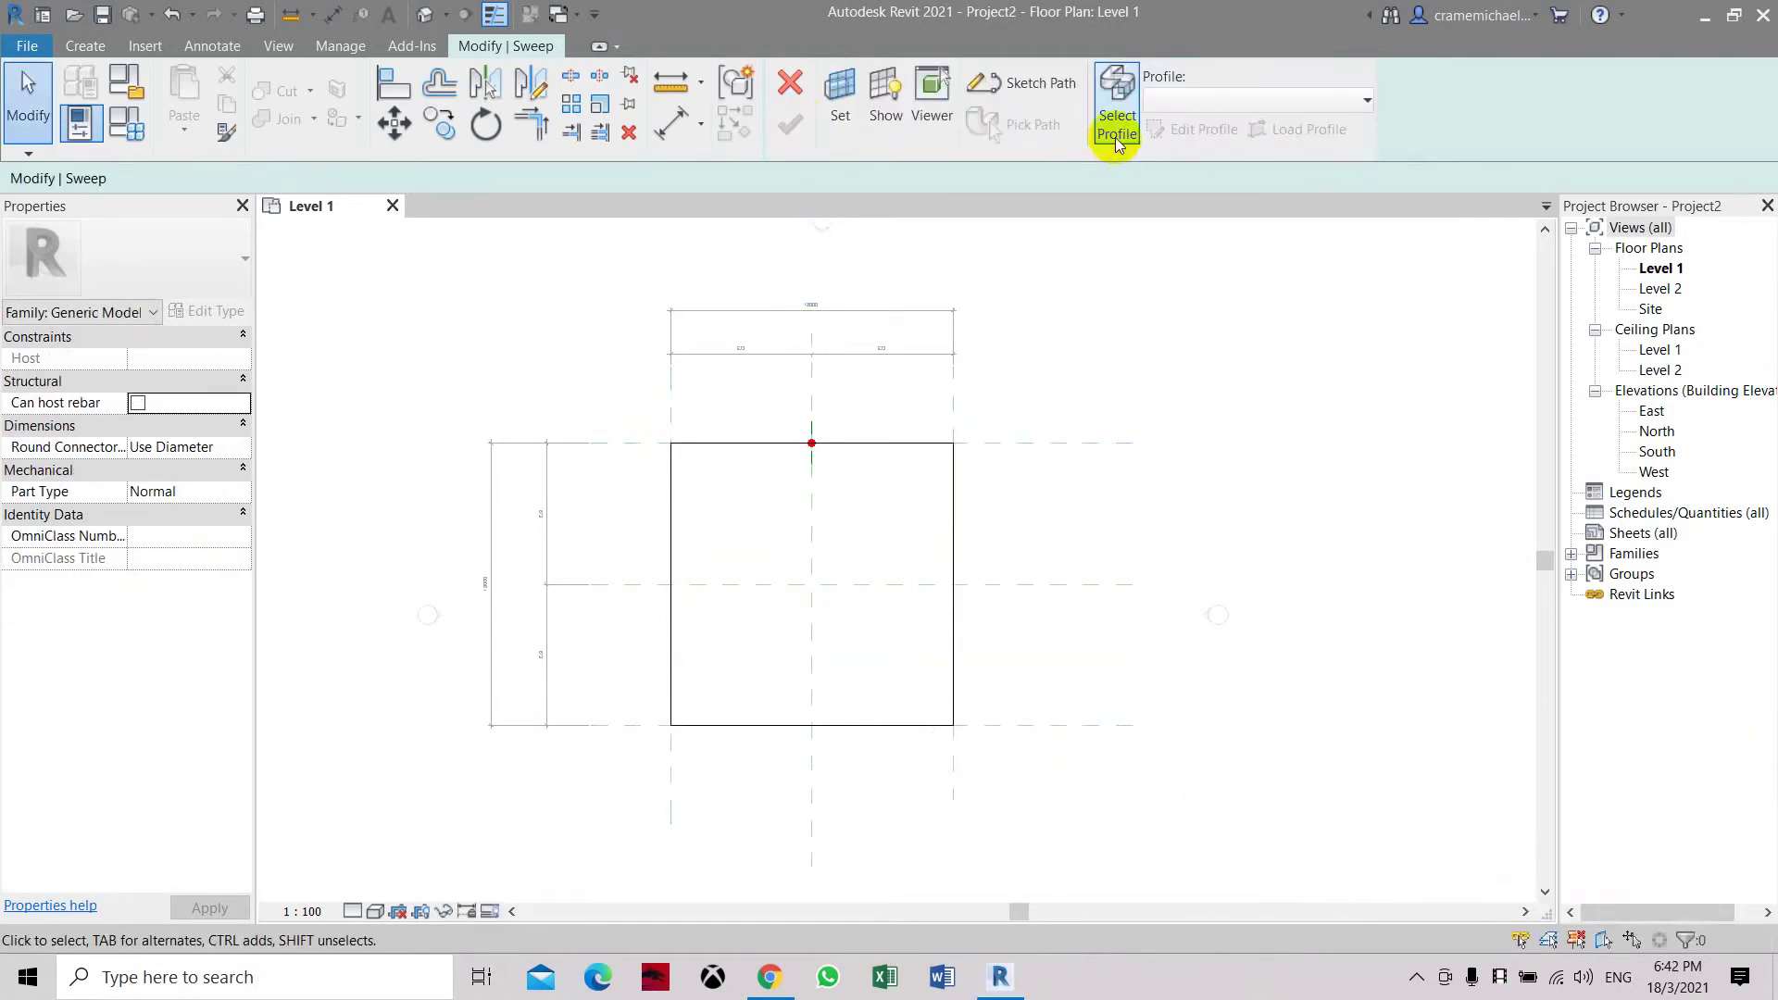
pyautogui.click(1116, 134)
pyautogui.click(1176, 129)
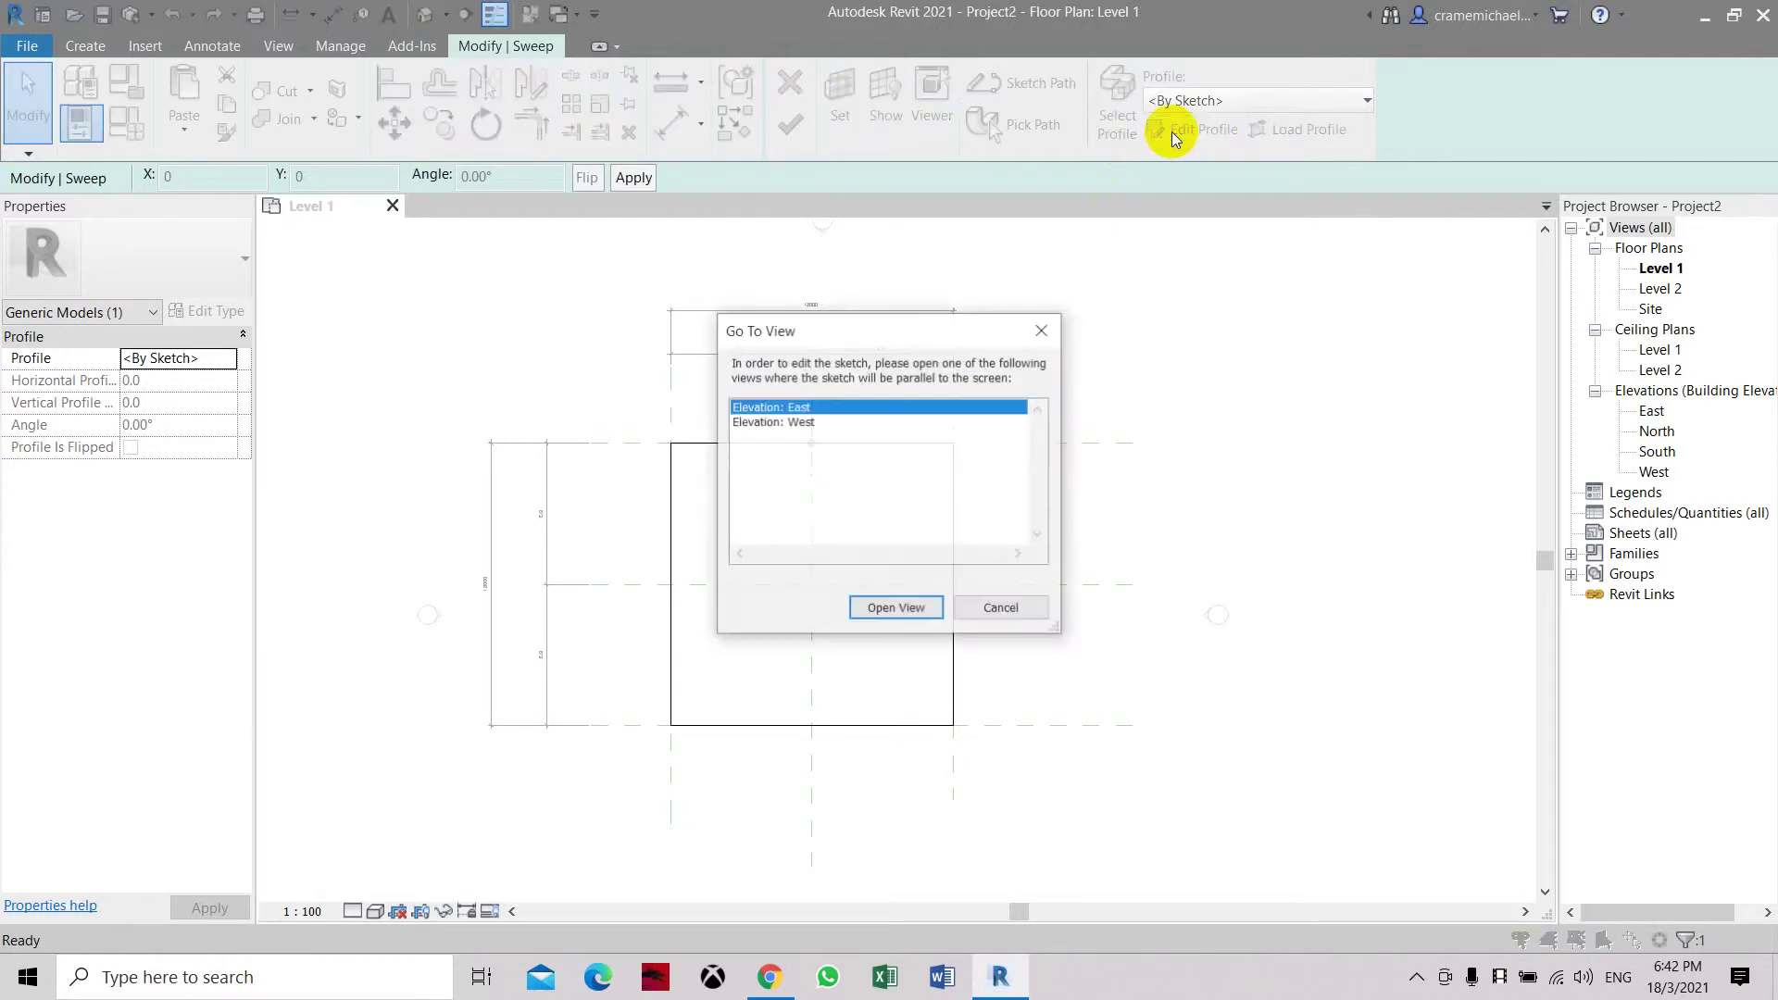
pyautogui.click(764, 424)
pyautogui.click(884, 609)
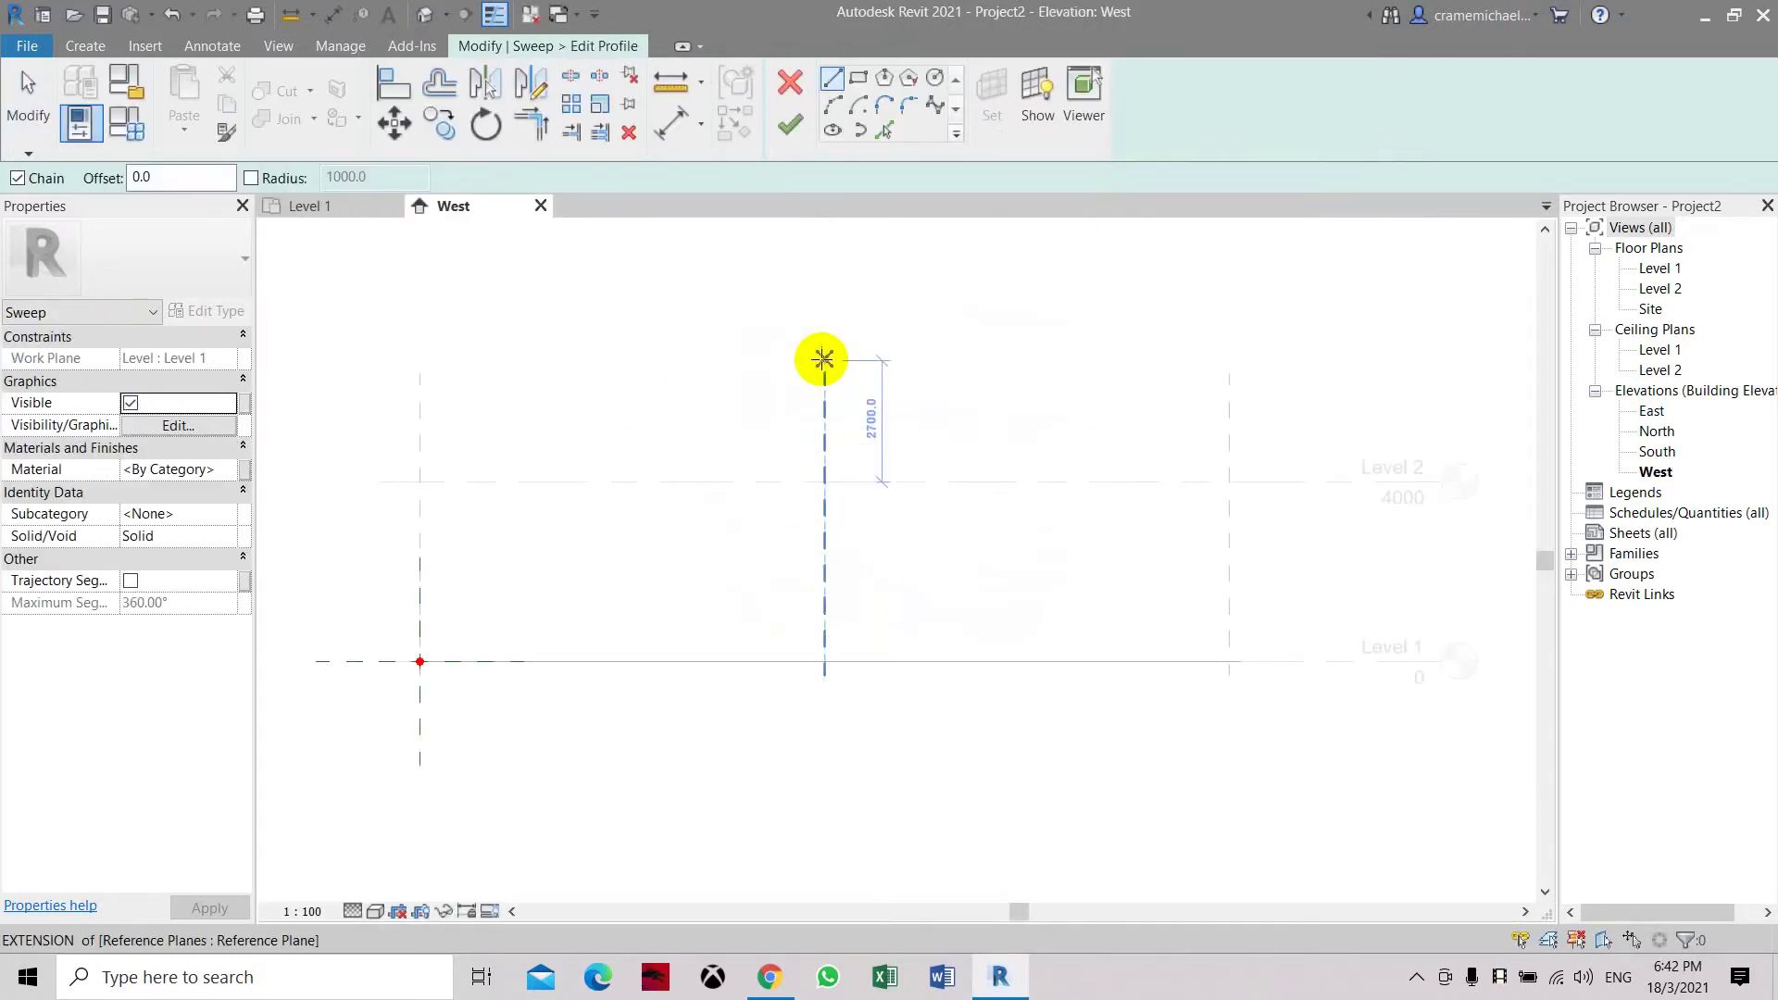
# Step: Draw the profile's vertical edge about 14800 mm high, from Level 1 upward along the central reference plane
pyautogui.moveTo(821, 380); pyautogui.dragTo(928, 467, button='middle')
pyautogui.scroll(-1, 805, 434)
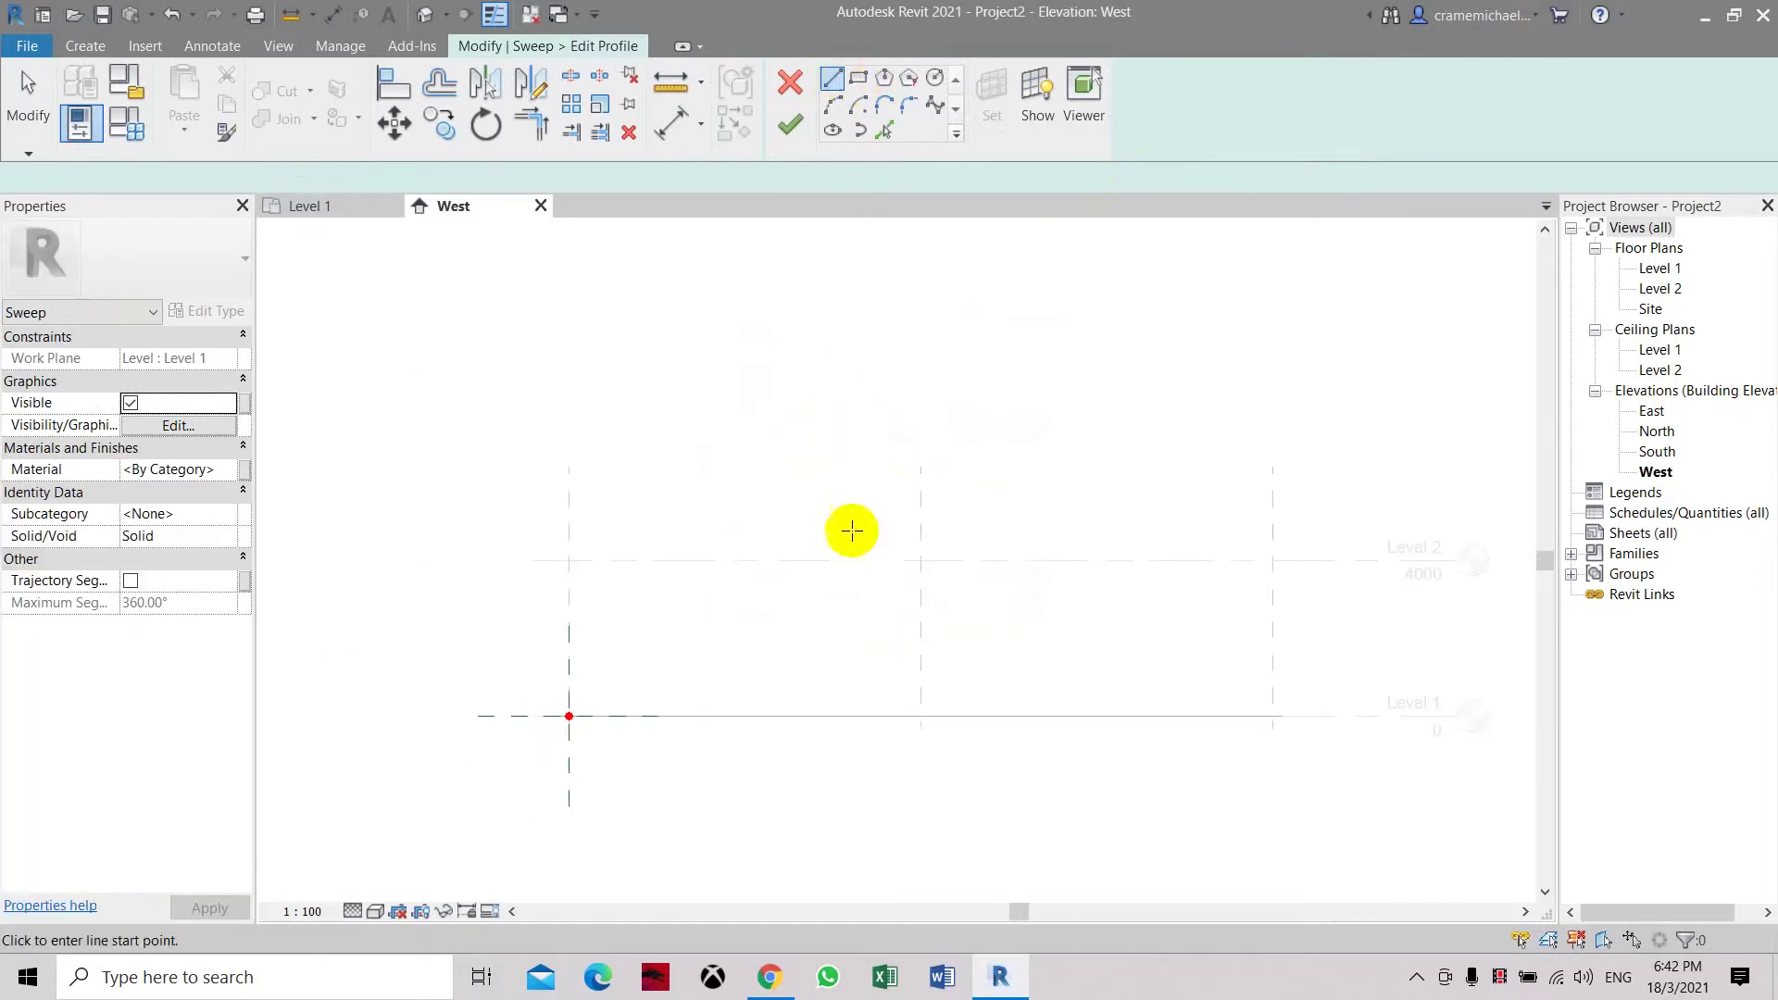
pyautogui.click(920, 716)
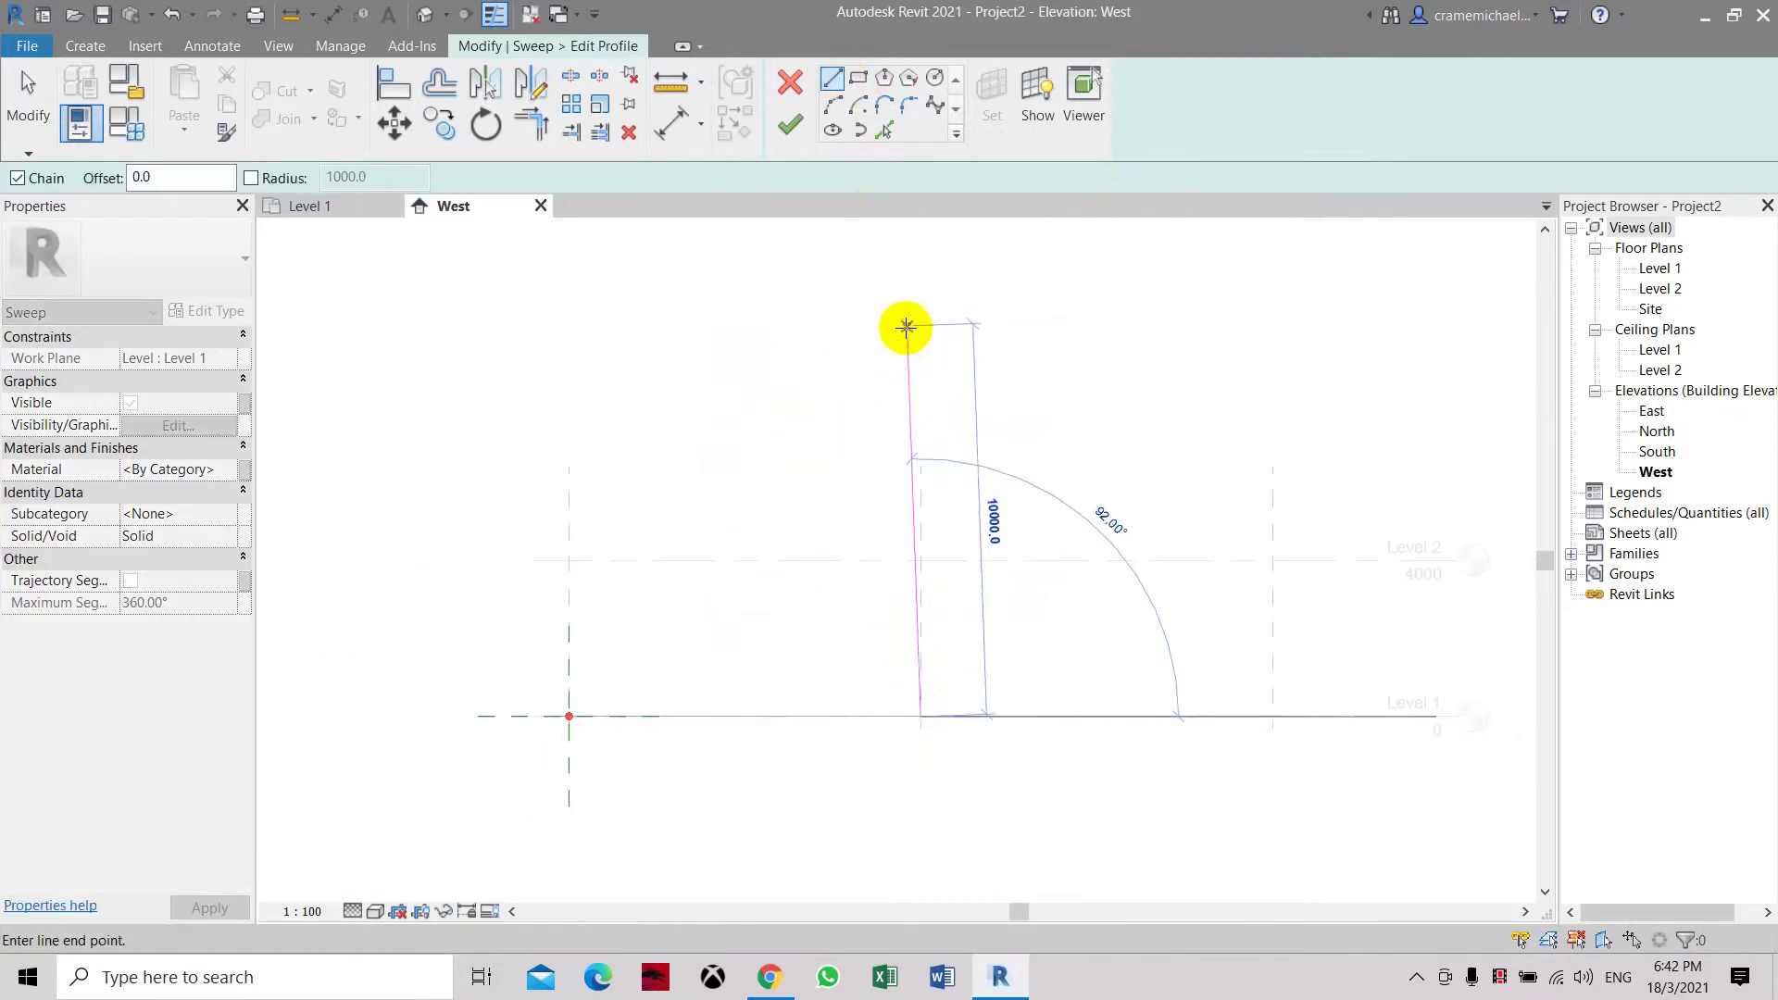
pyautogui.moveTo(922, 298); pyautogui.dragTo(929, 457, button='middle')
pyautogui.scroll(-1, 926, 430)
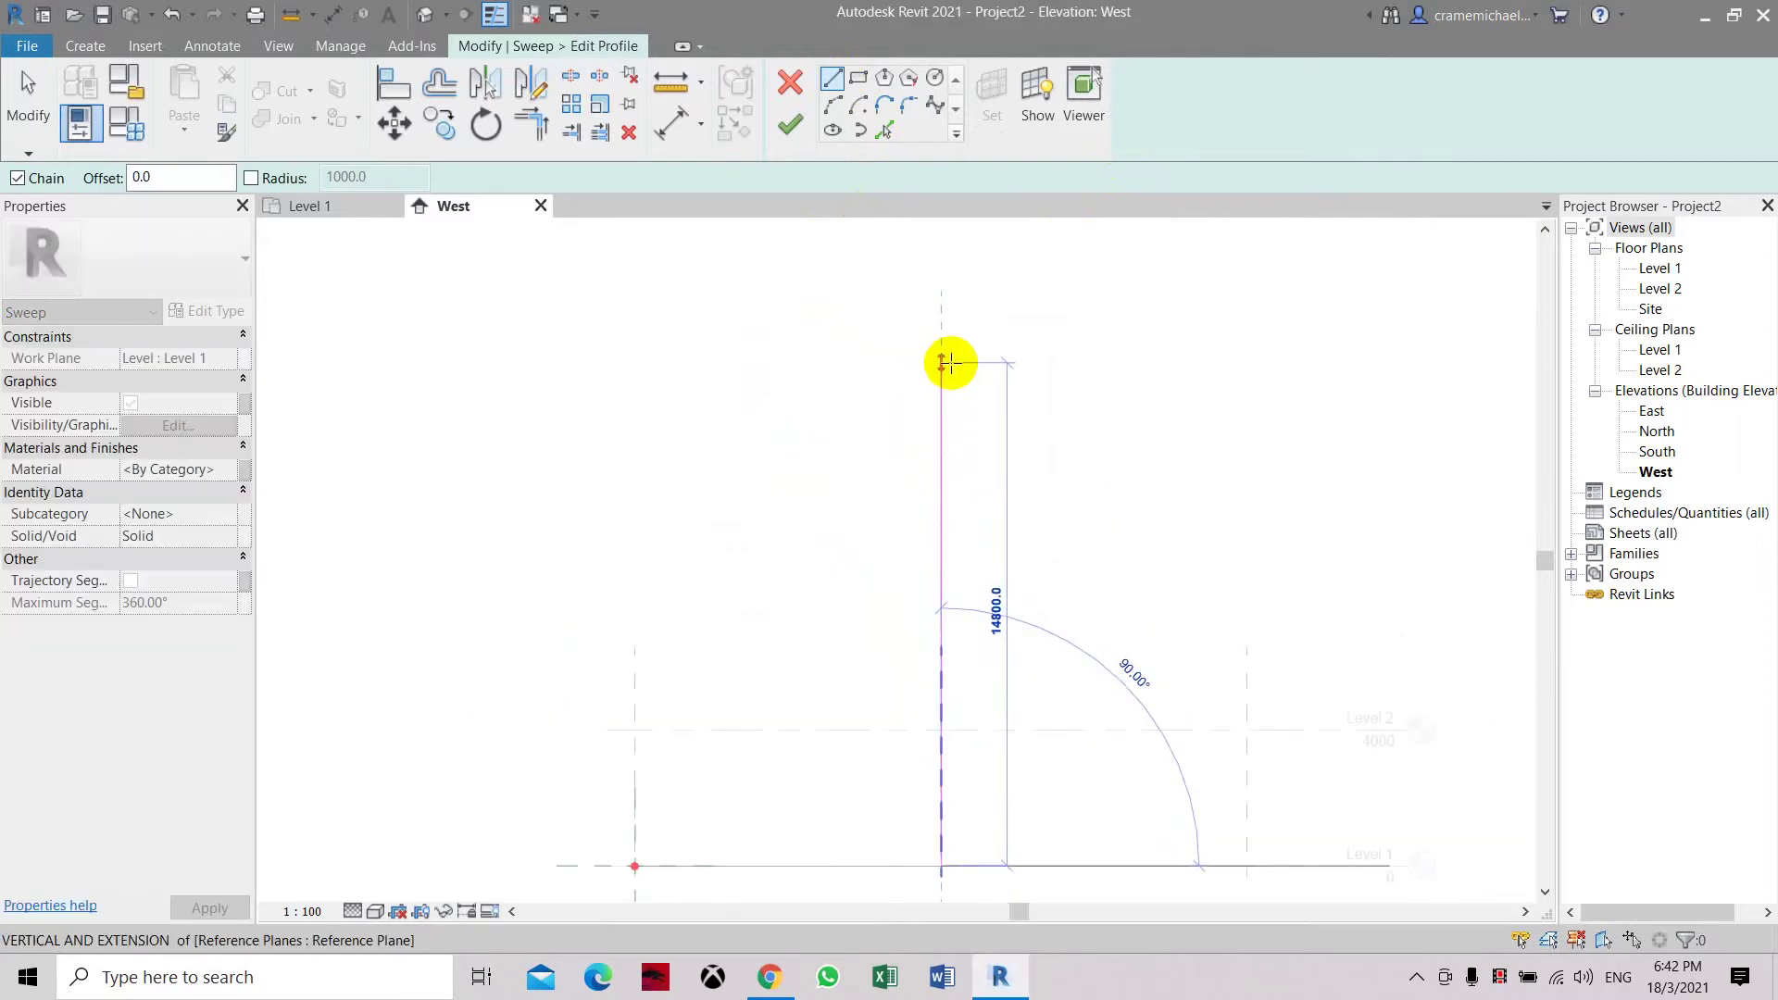
pyautogui.click(942, 362)
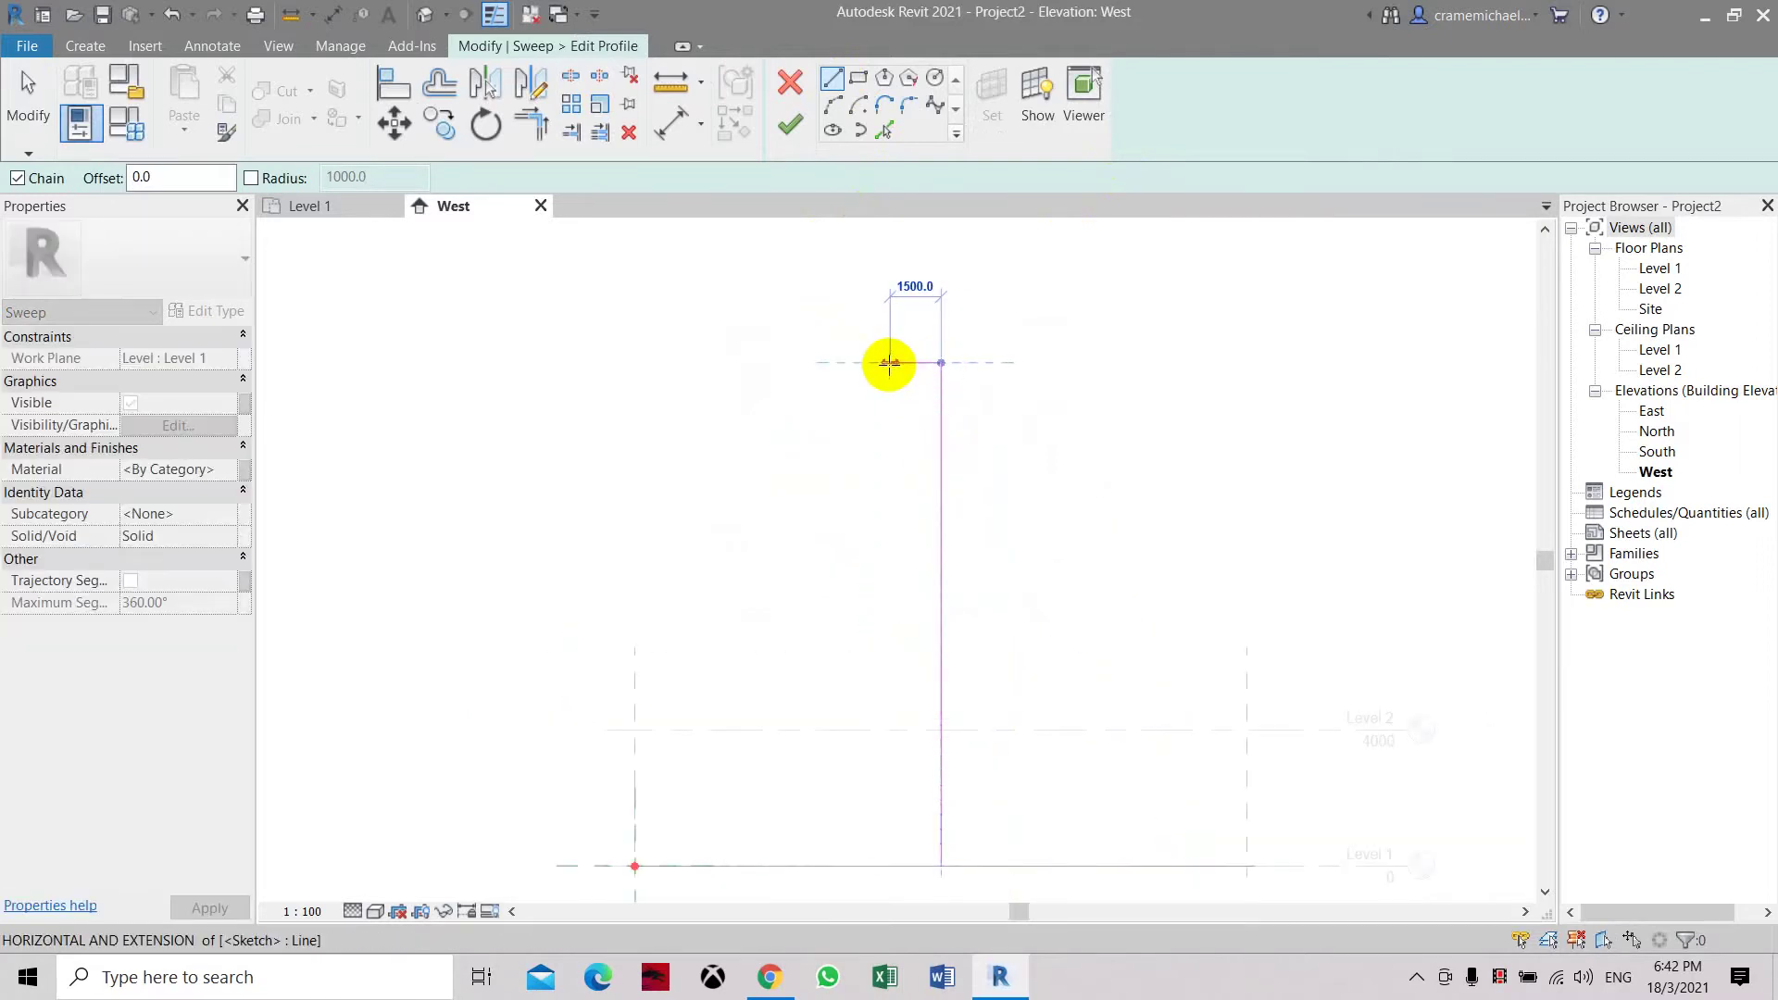
# Step: Close the triangular profile with a sloped edge to the path's profile point and a 9000 mm base, and finish the sweep
pyautogui.scroll(1, 637, 866)
pyautogui.moveTo(637, 865); pyautogui.dragTo(598, 715, button='middle')
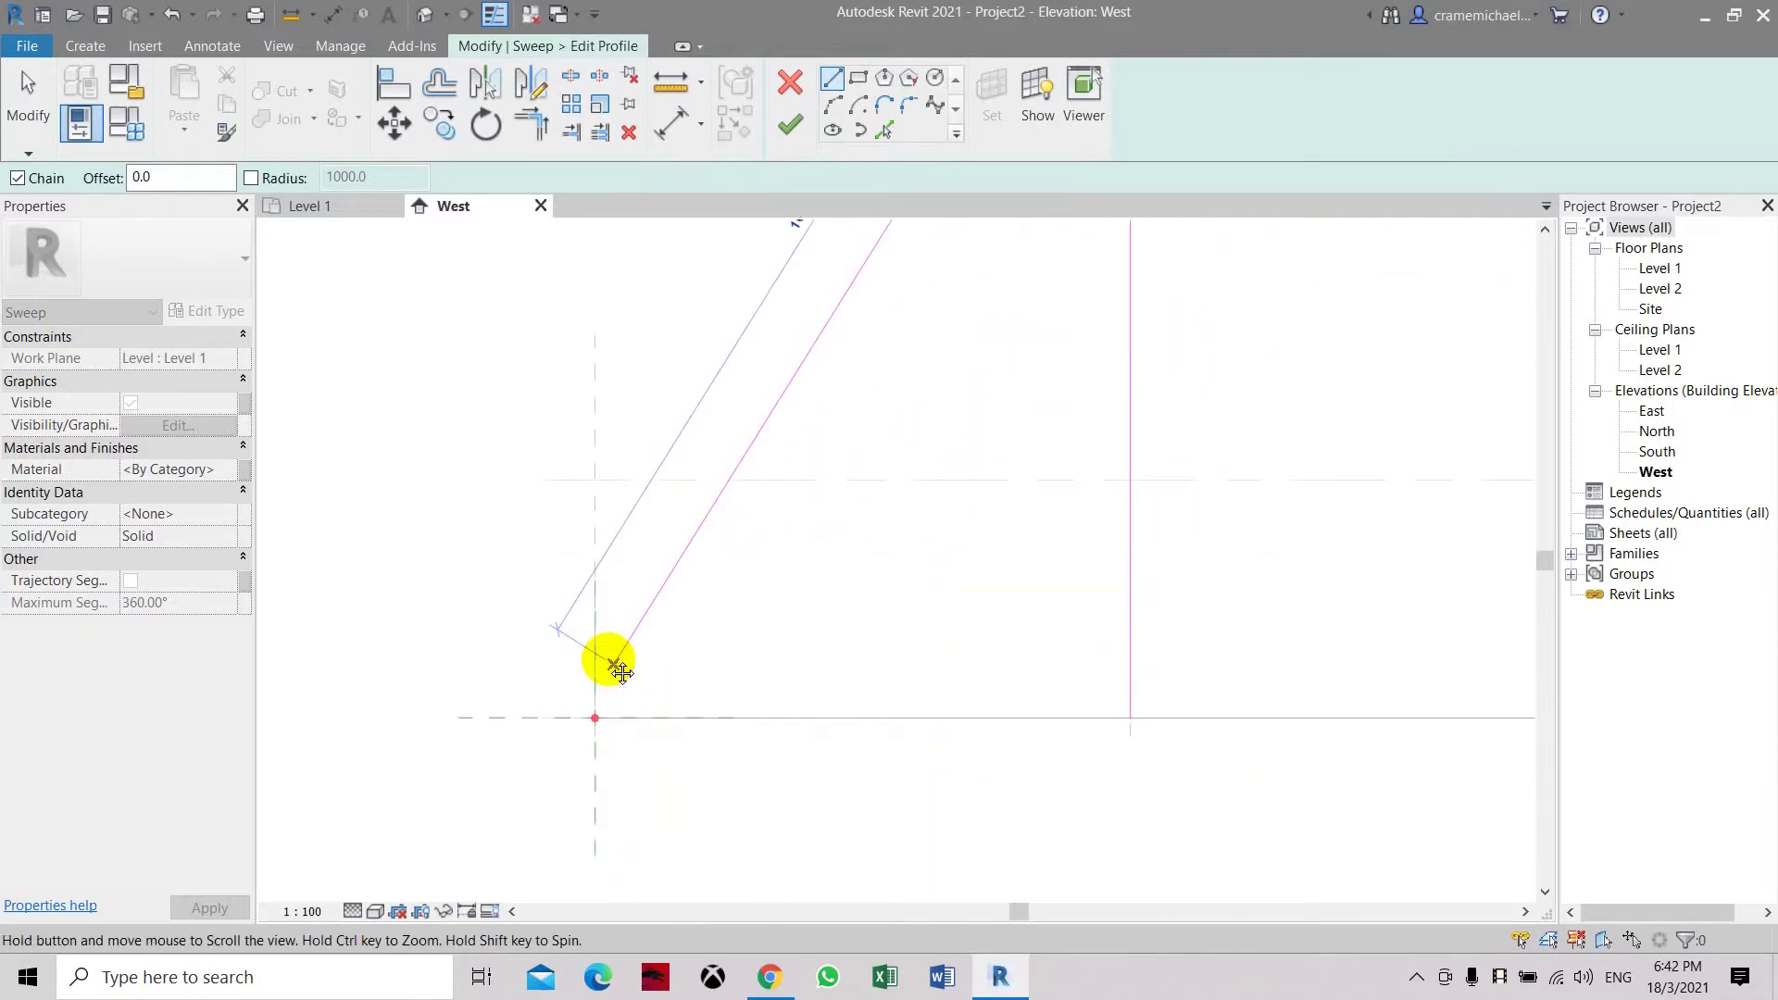
pyautogui.click(583, 719)
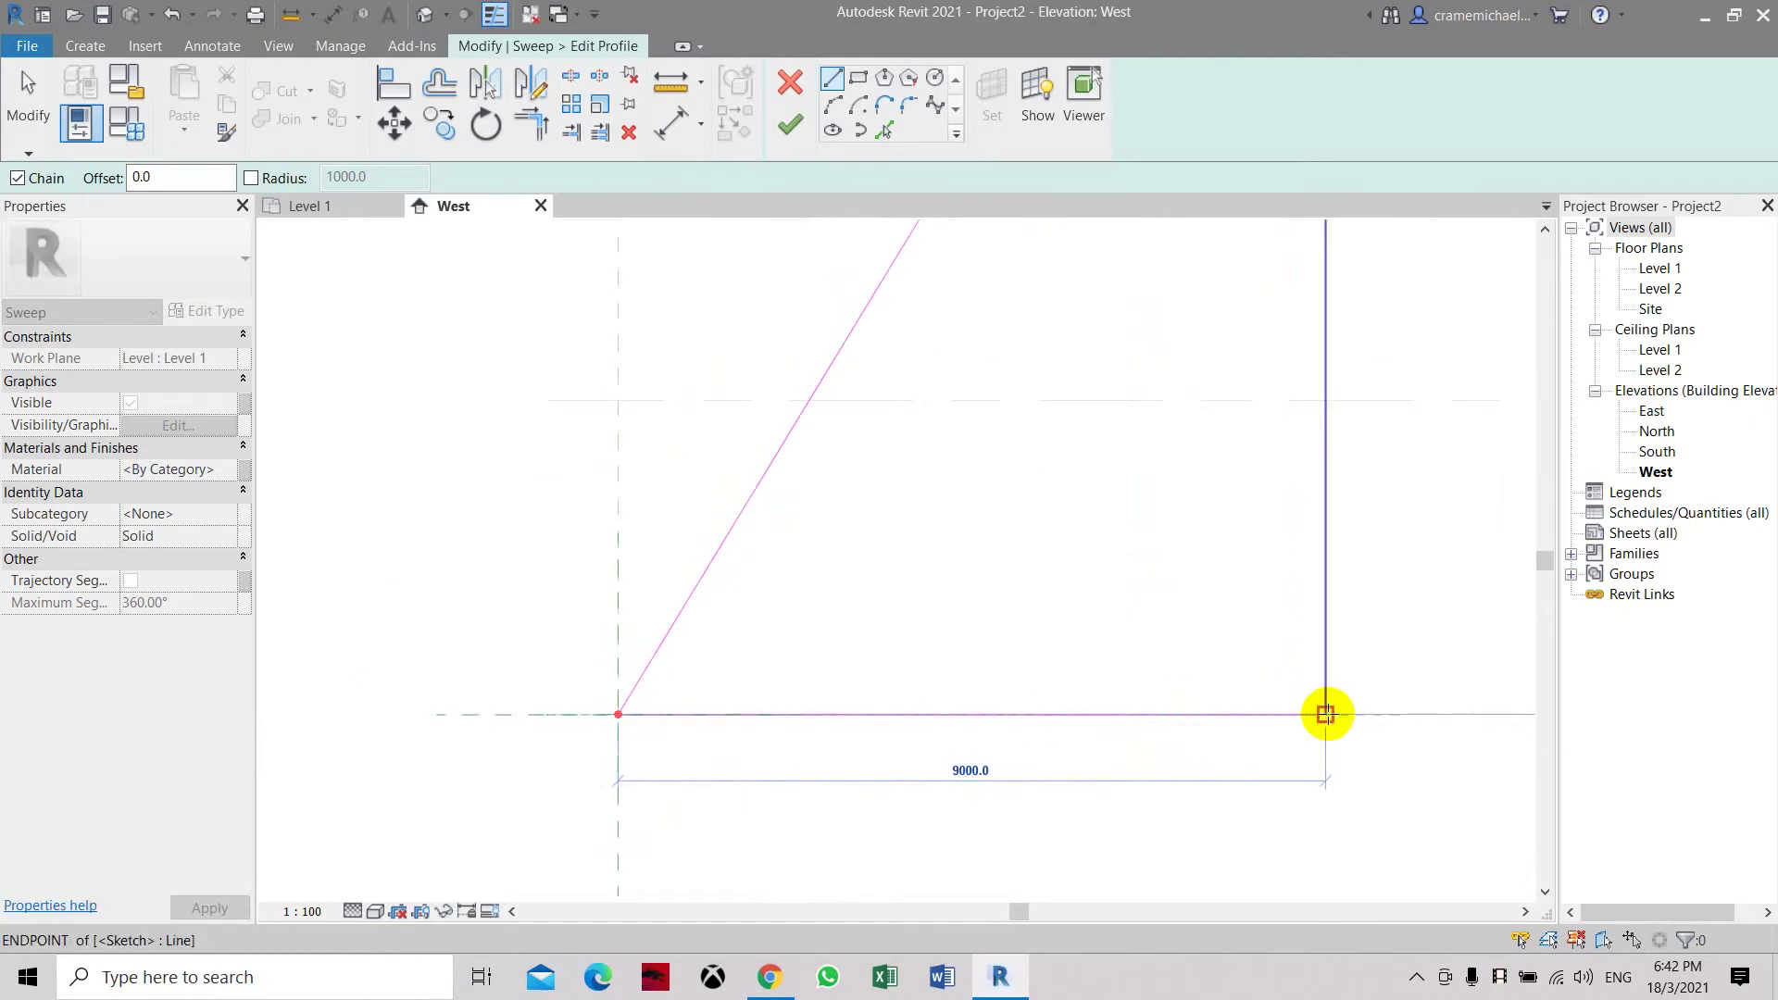
pyautogui.click(1324, 714)
pyautogui.scroll(-1, 823, 604)
pyautogui.scroll(-3, 823, 604)
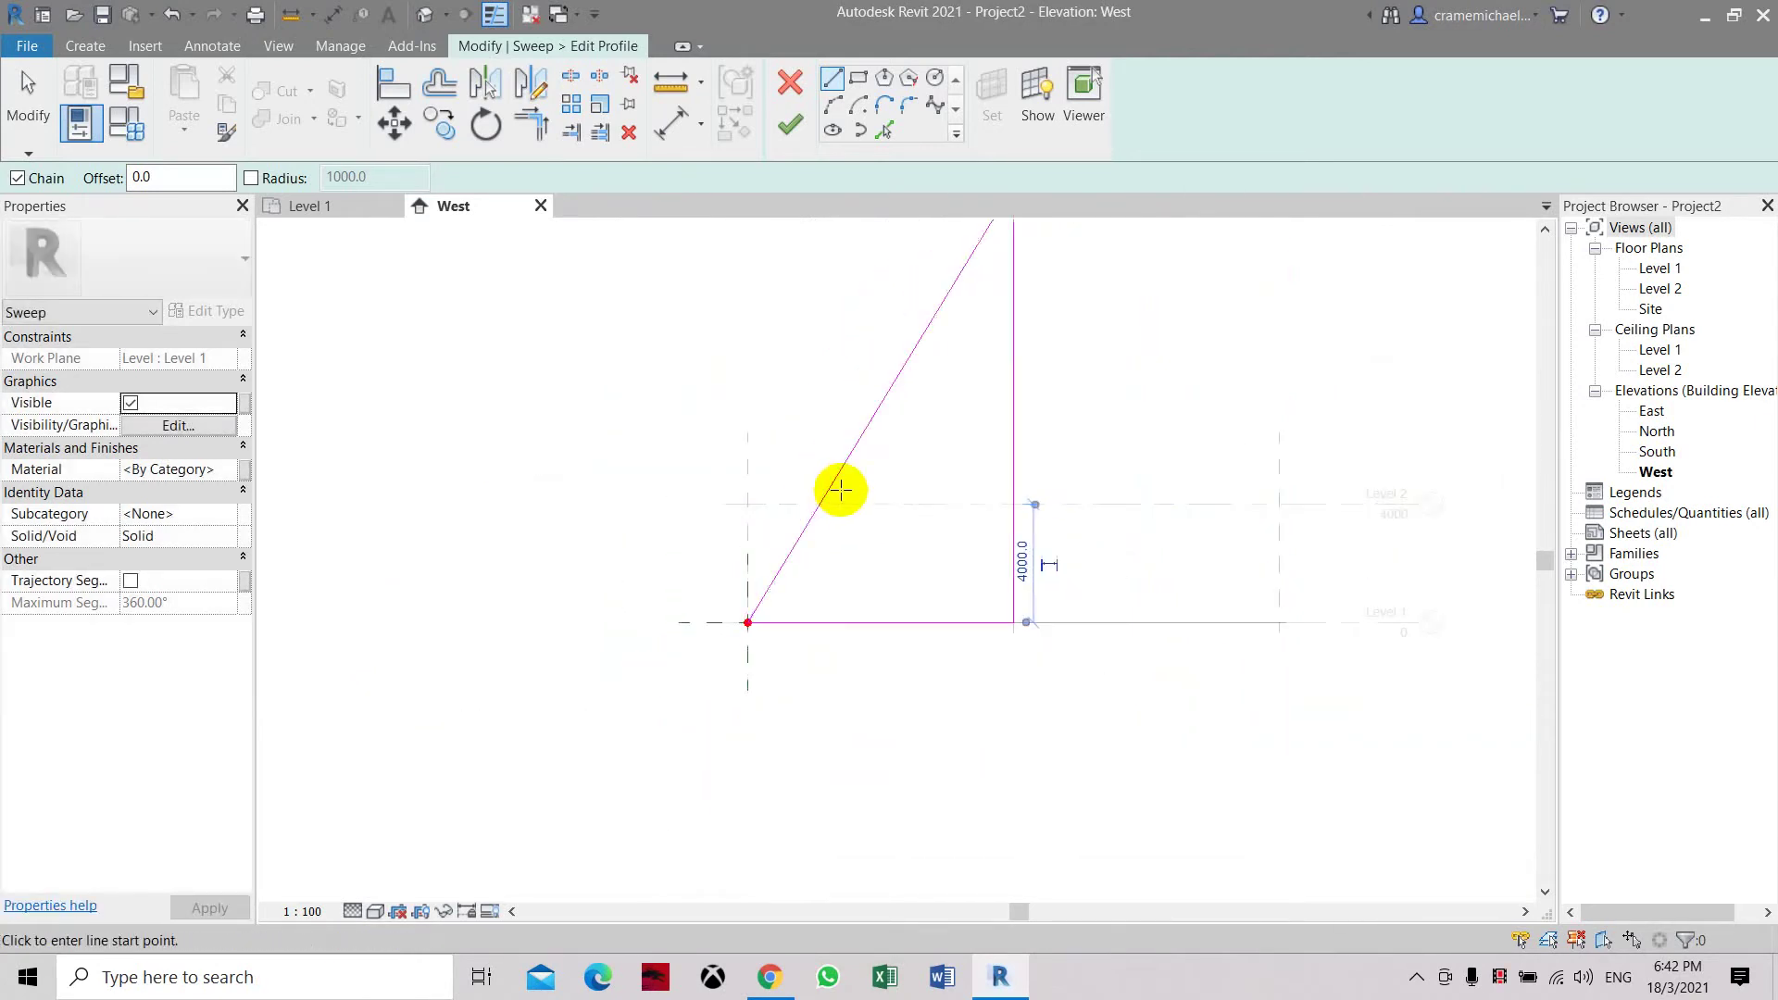
pyautogui.click(787, 129)
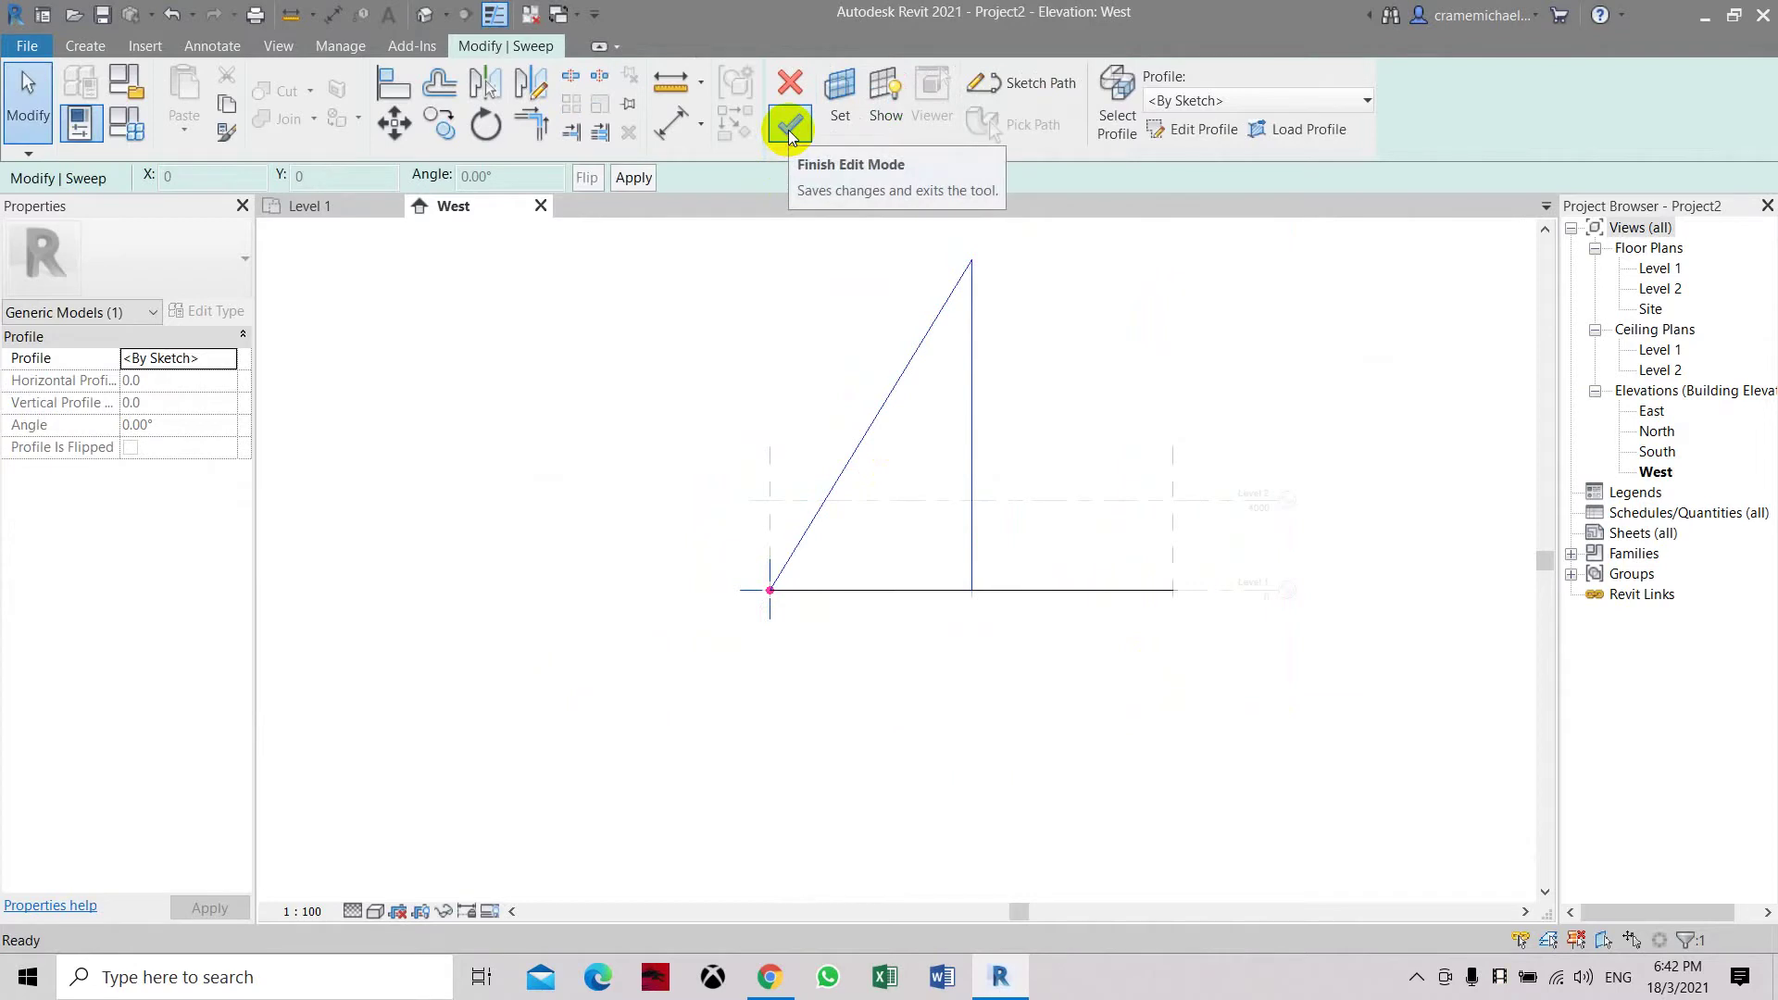
pyautogui.click(787, 130)
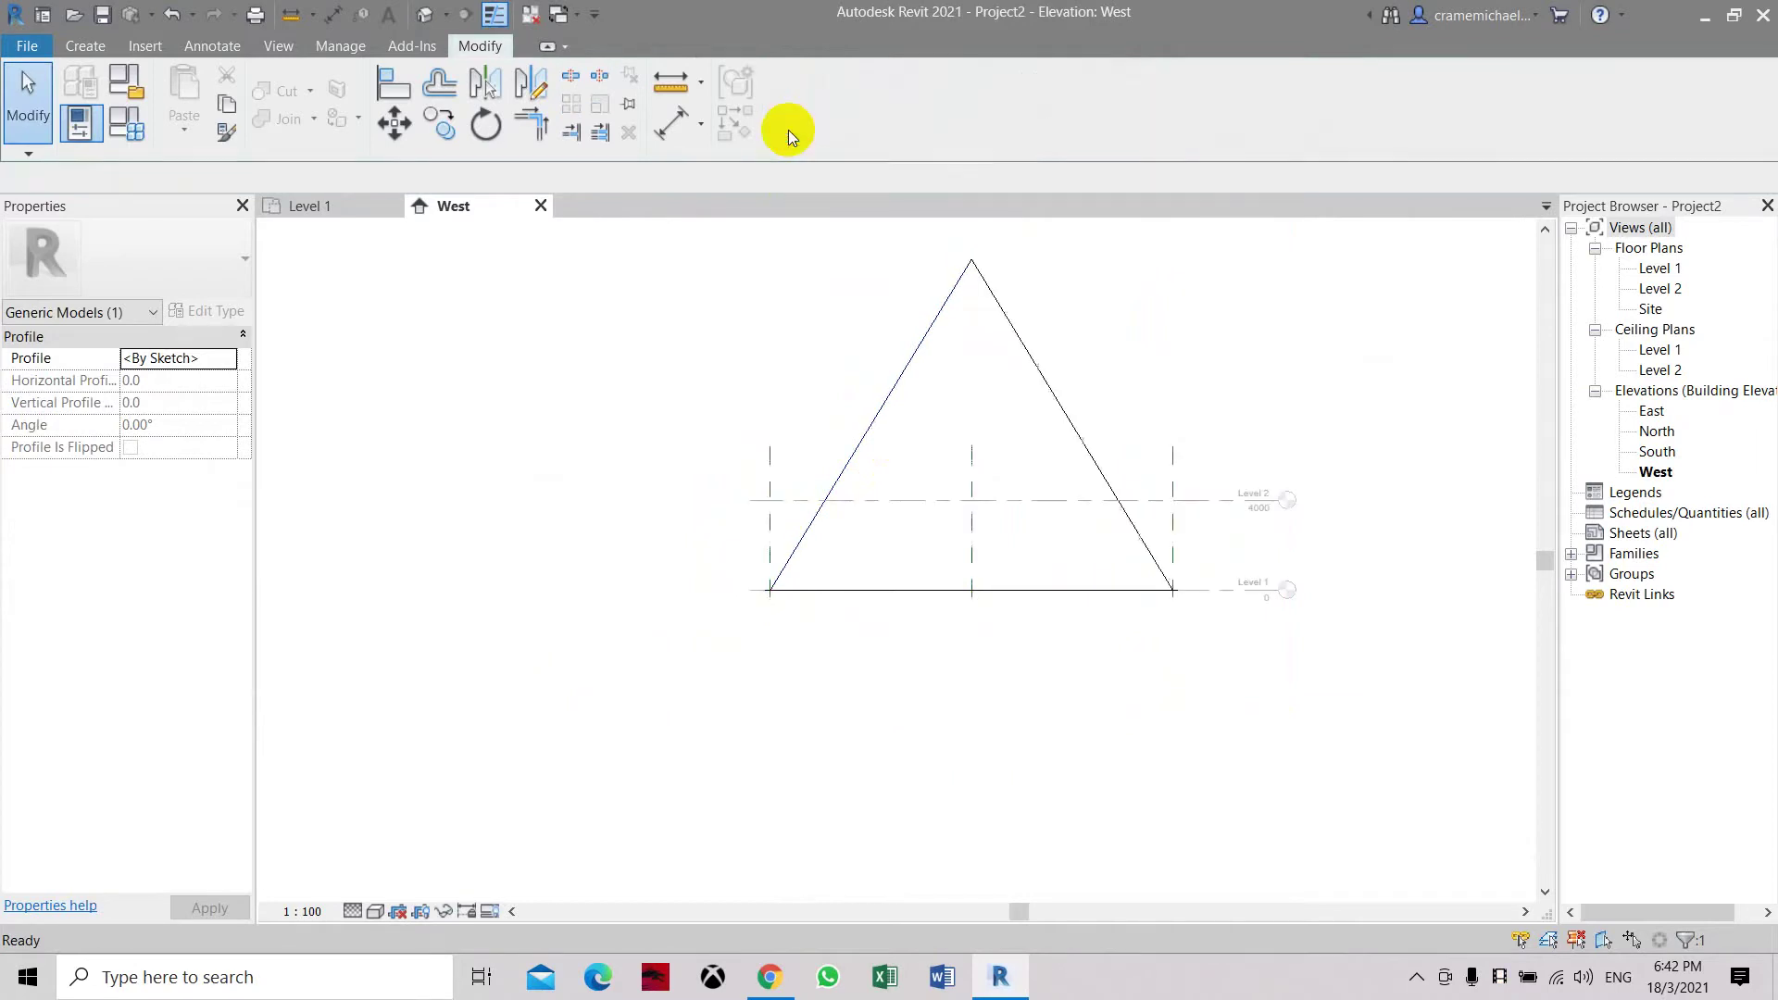
# Step: Show the pyramid in the default 3D view and finish the in-place model
pyautogui.click(427, 13)
pyautogui.click(1191, 413)
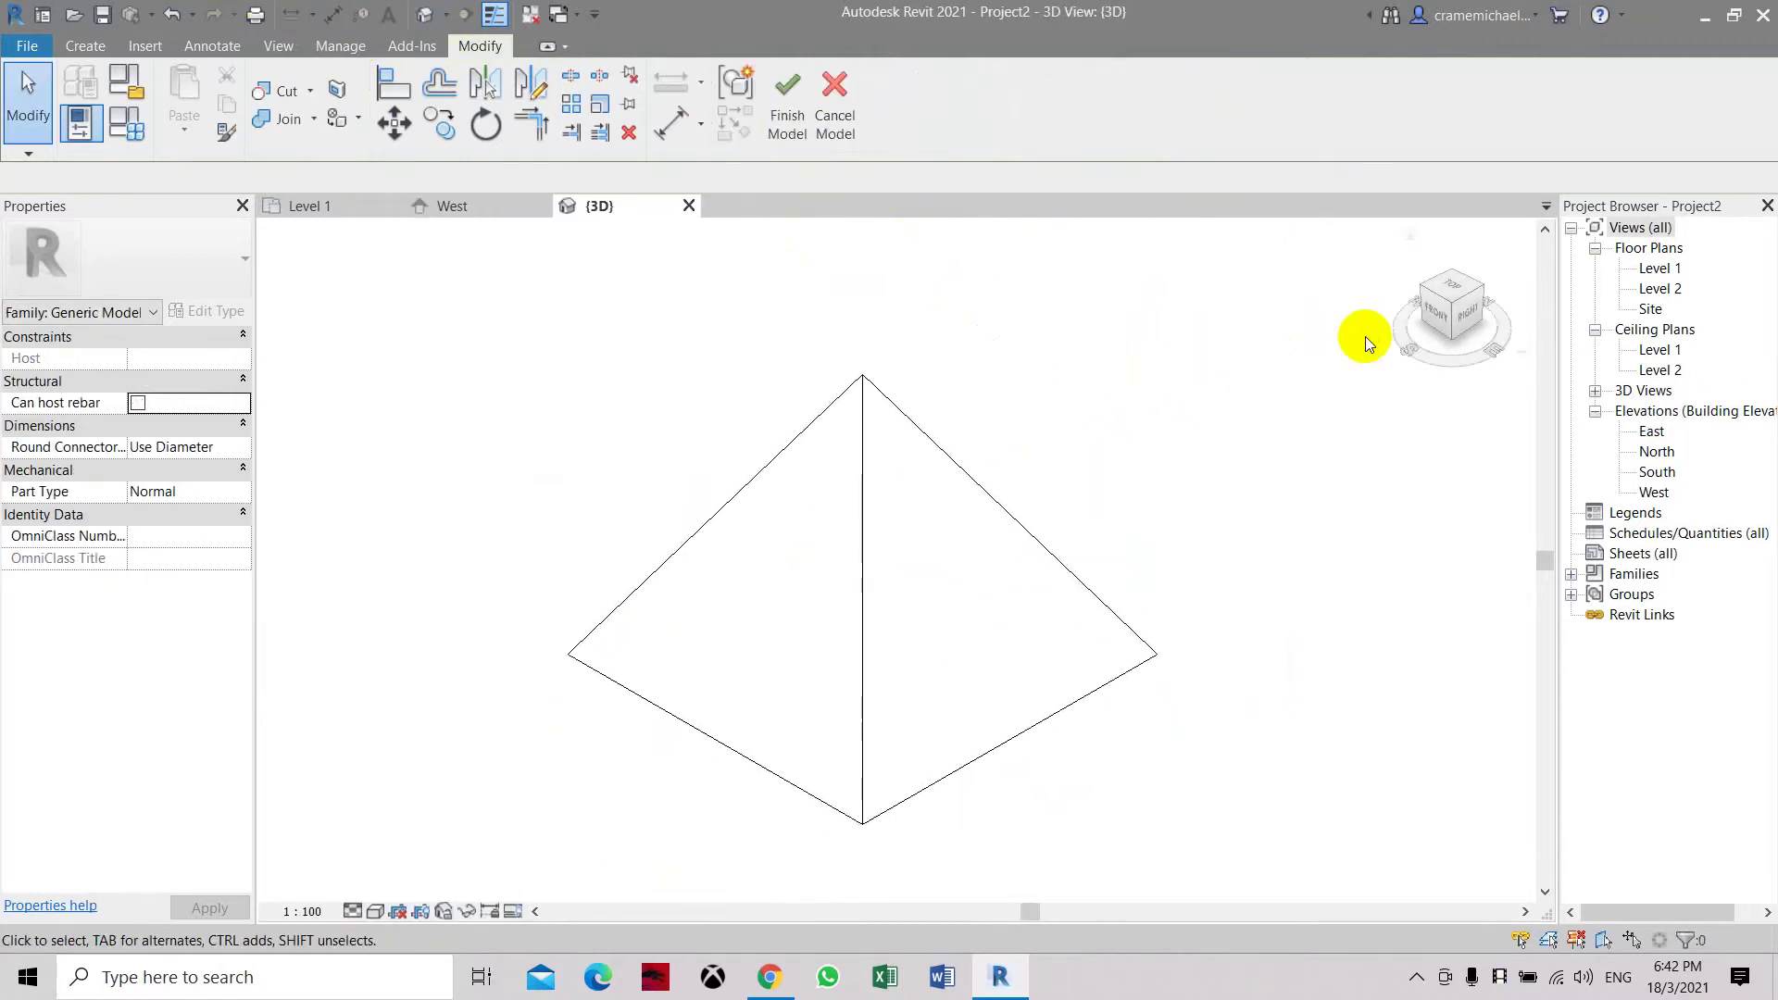
pyautogui.moveTo(1455, 318)
pyautogui.mouseDown()
pyautogui.moveTo(1203, 389)
pyautogui.moveTo(1443, 246)
pyautogui.mouseUp()
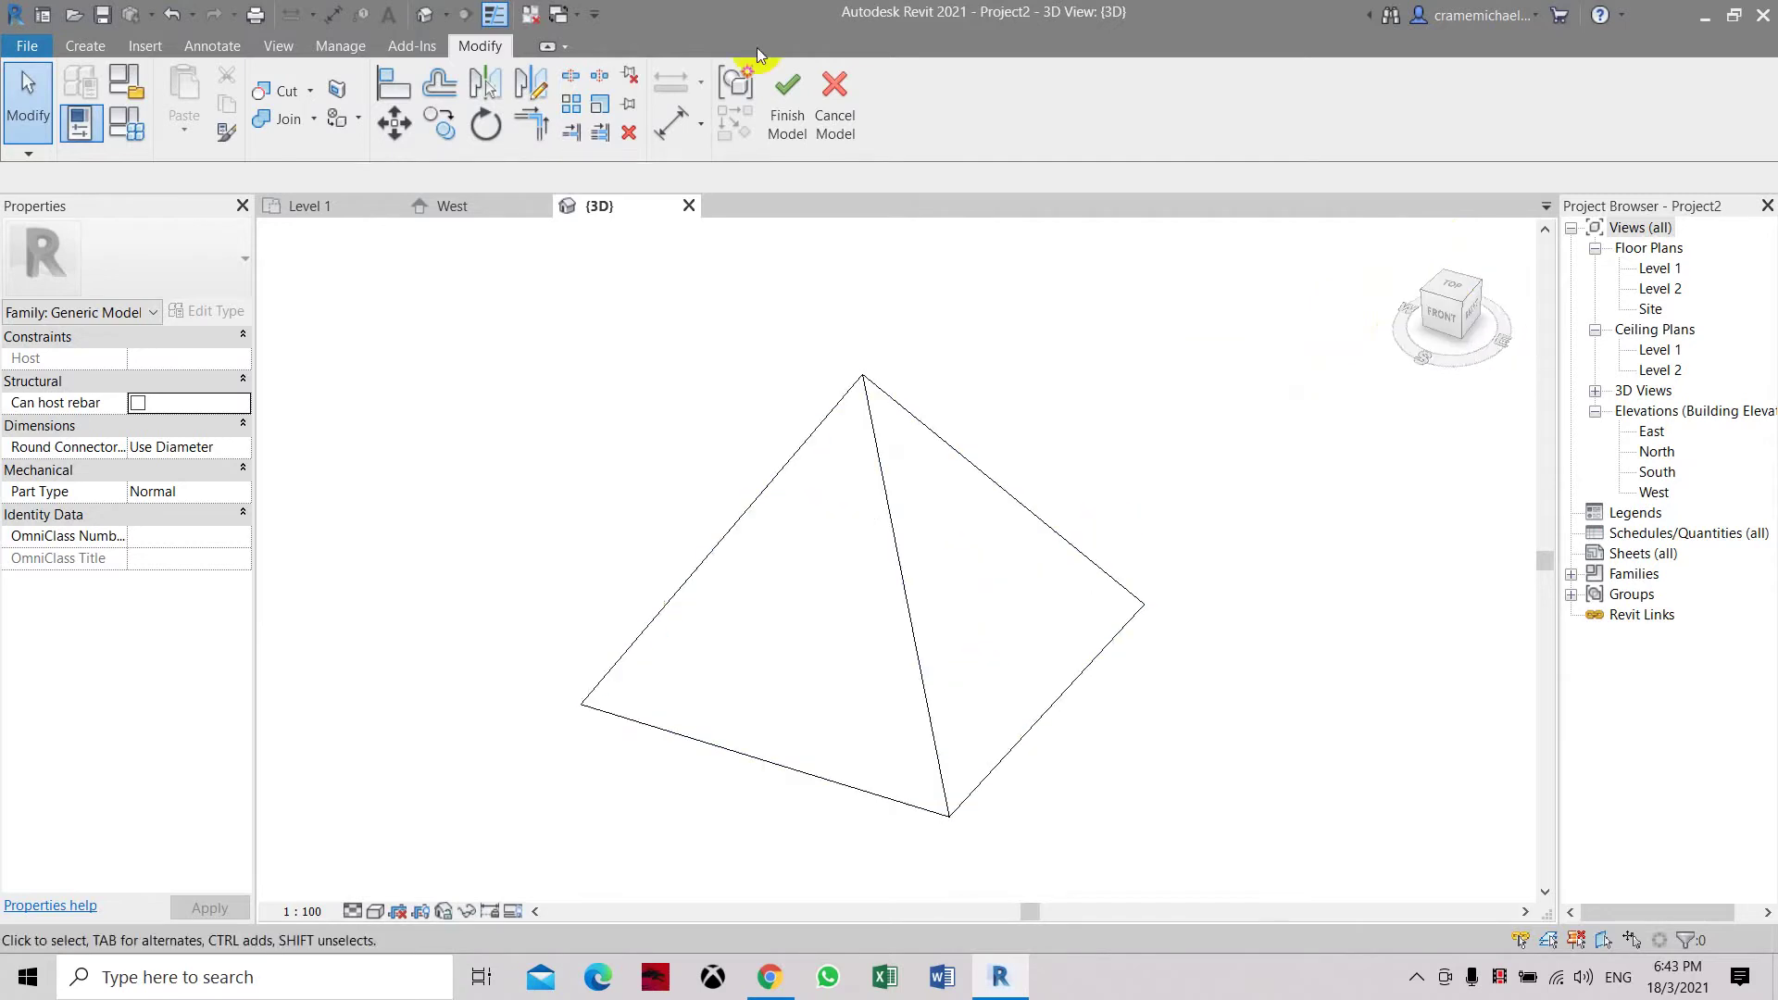
pyautogui.click(788, 99)
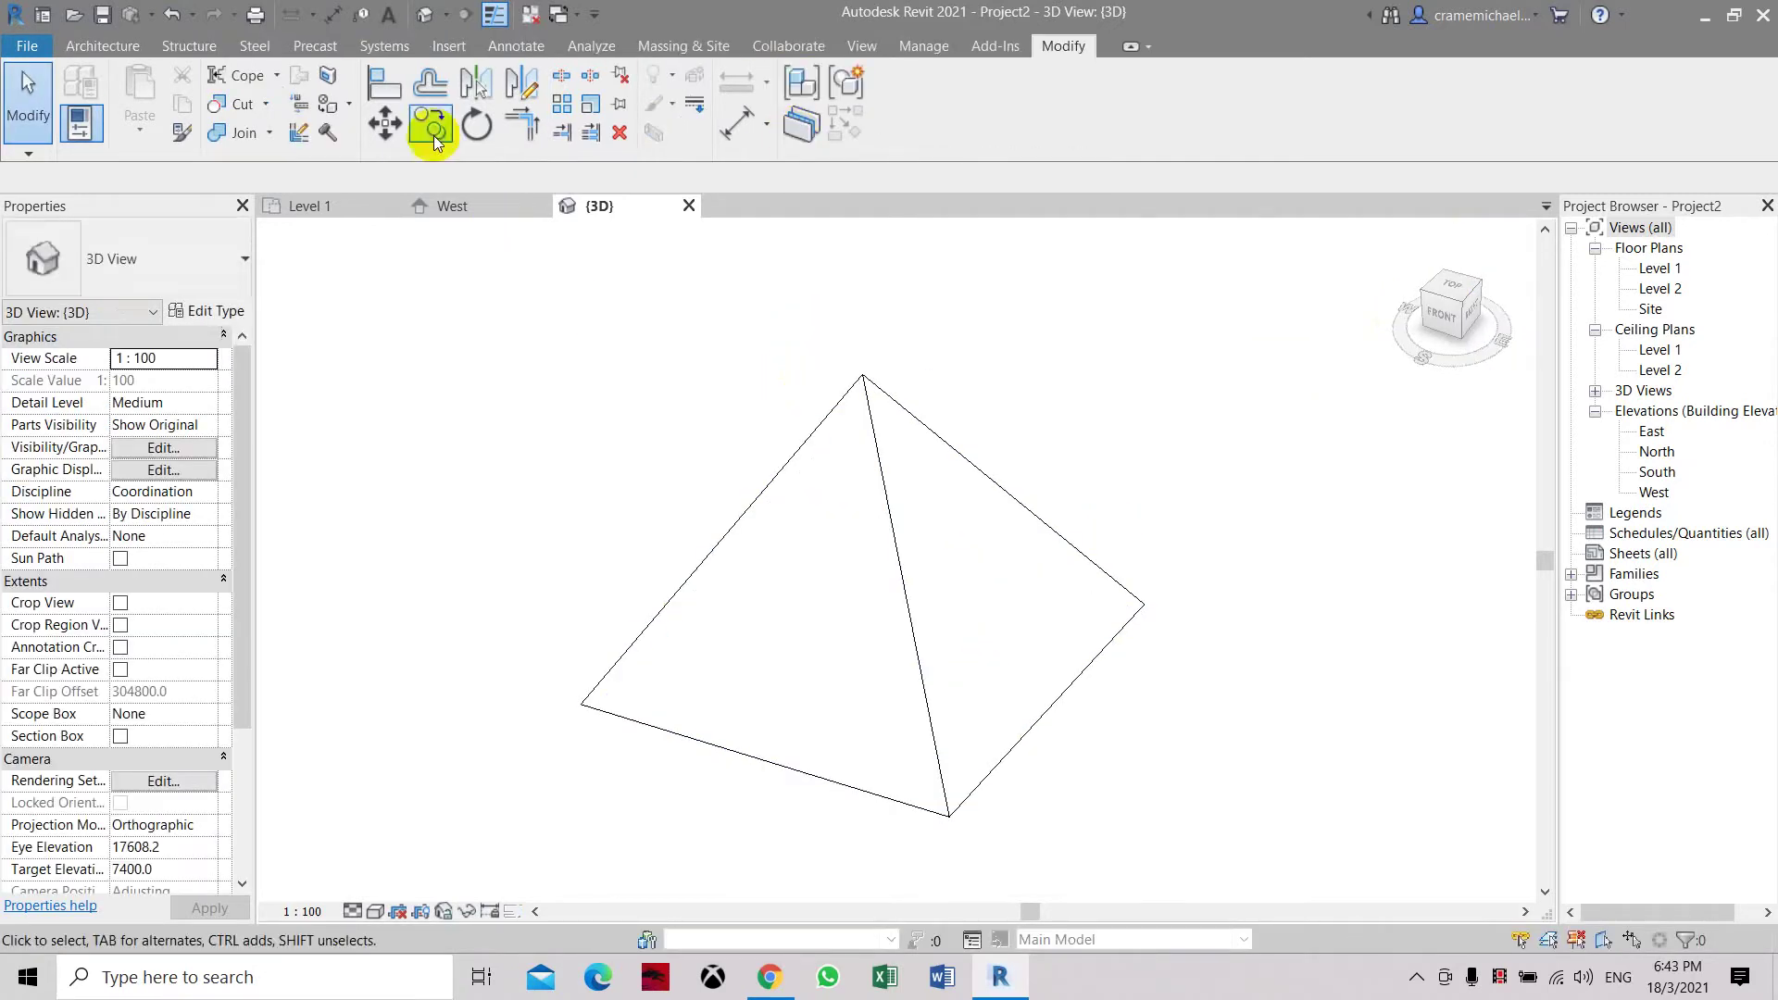
# Step: Create a 1500 x 3000mm curtain system by face on all four sloping faces of the pyramid
pyautogui.click(655, 48)
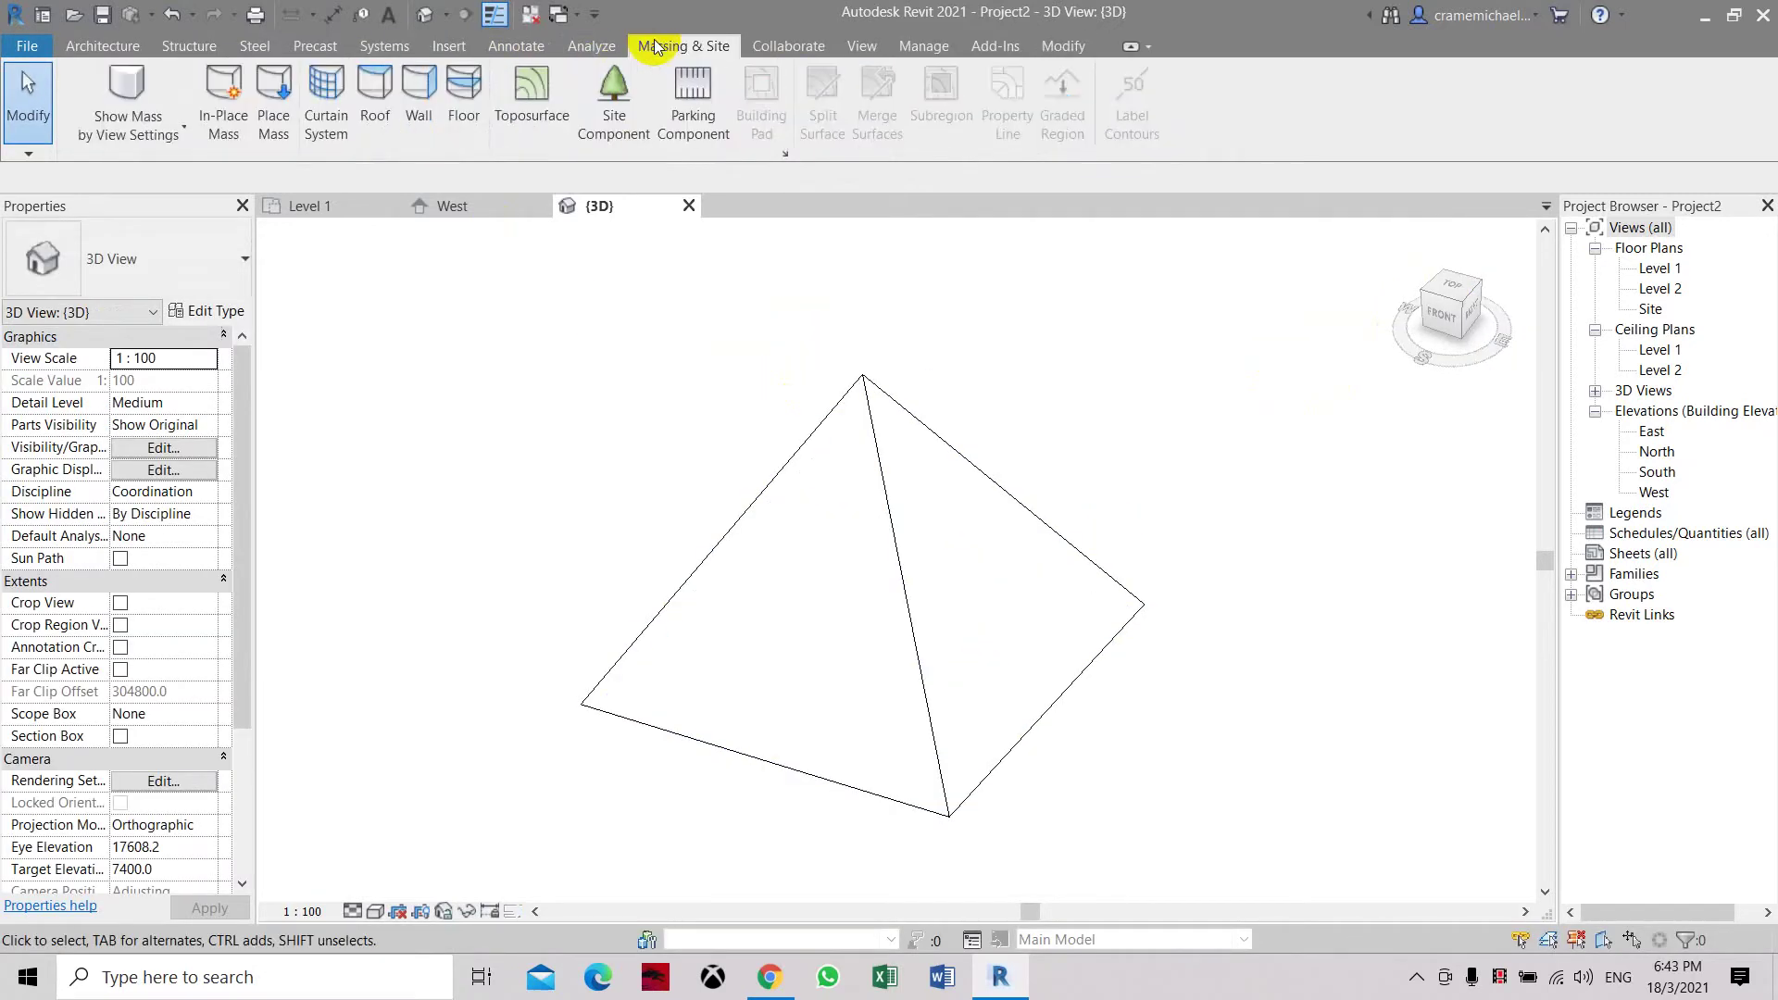
pyautogui.click(329, 109)
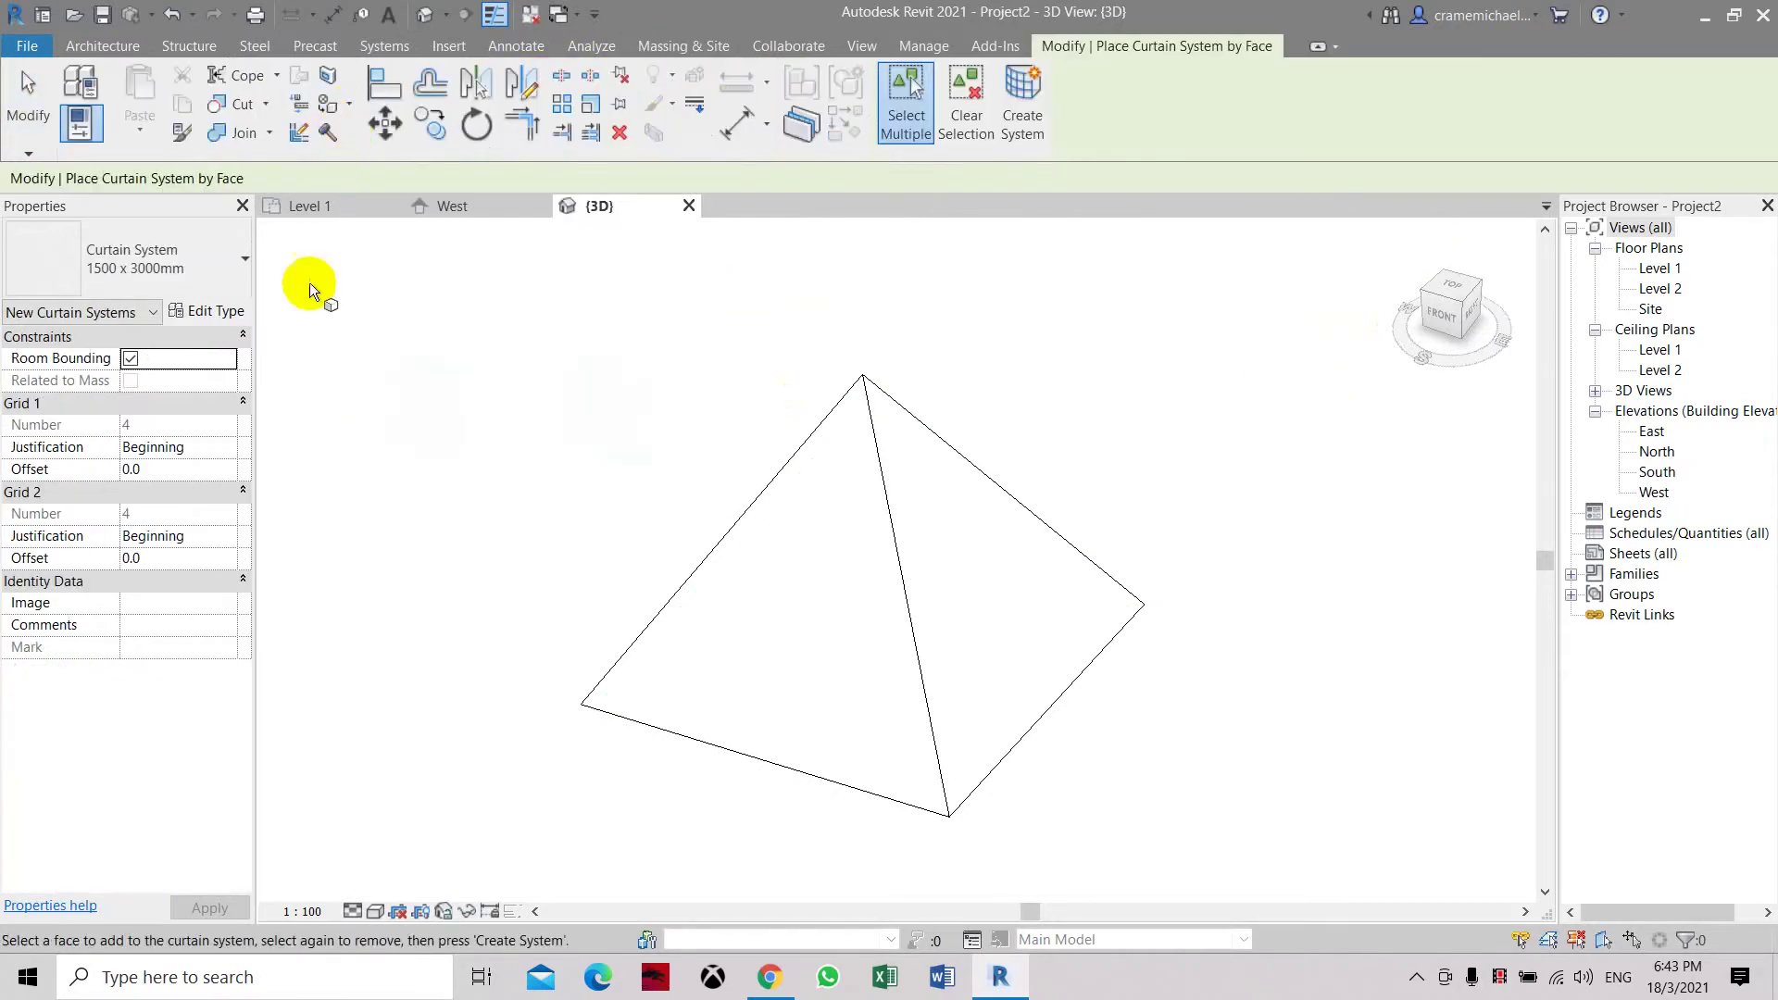
pyautogui.click(238, 255)
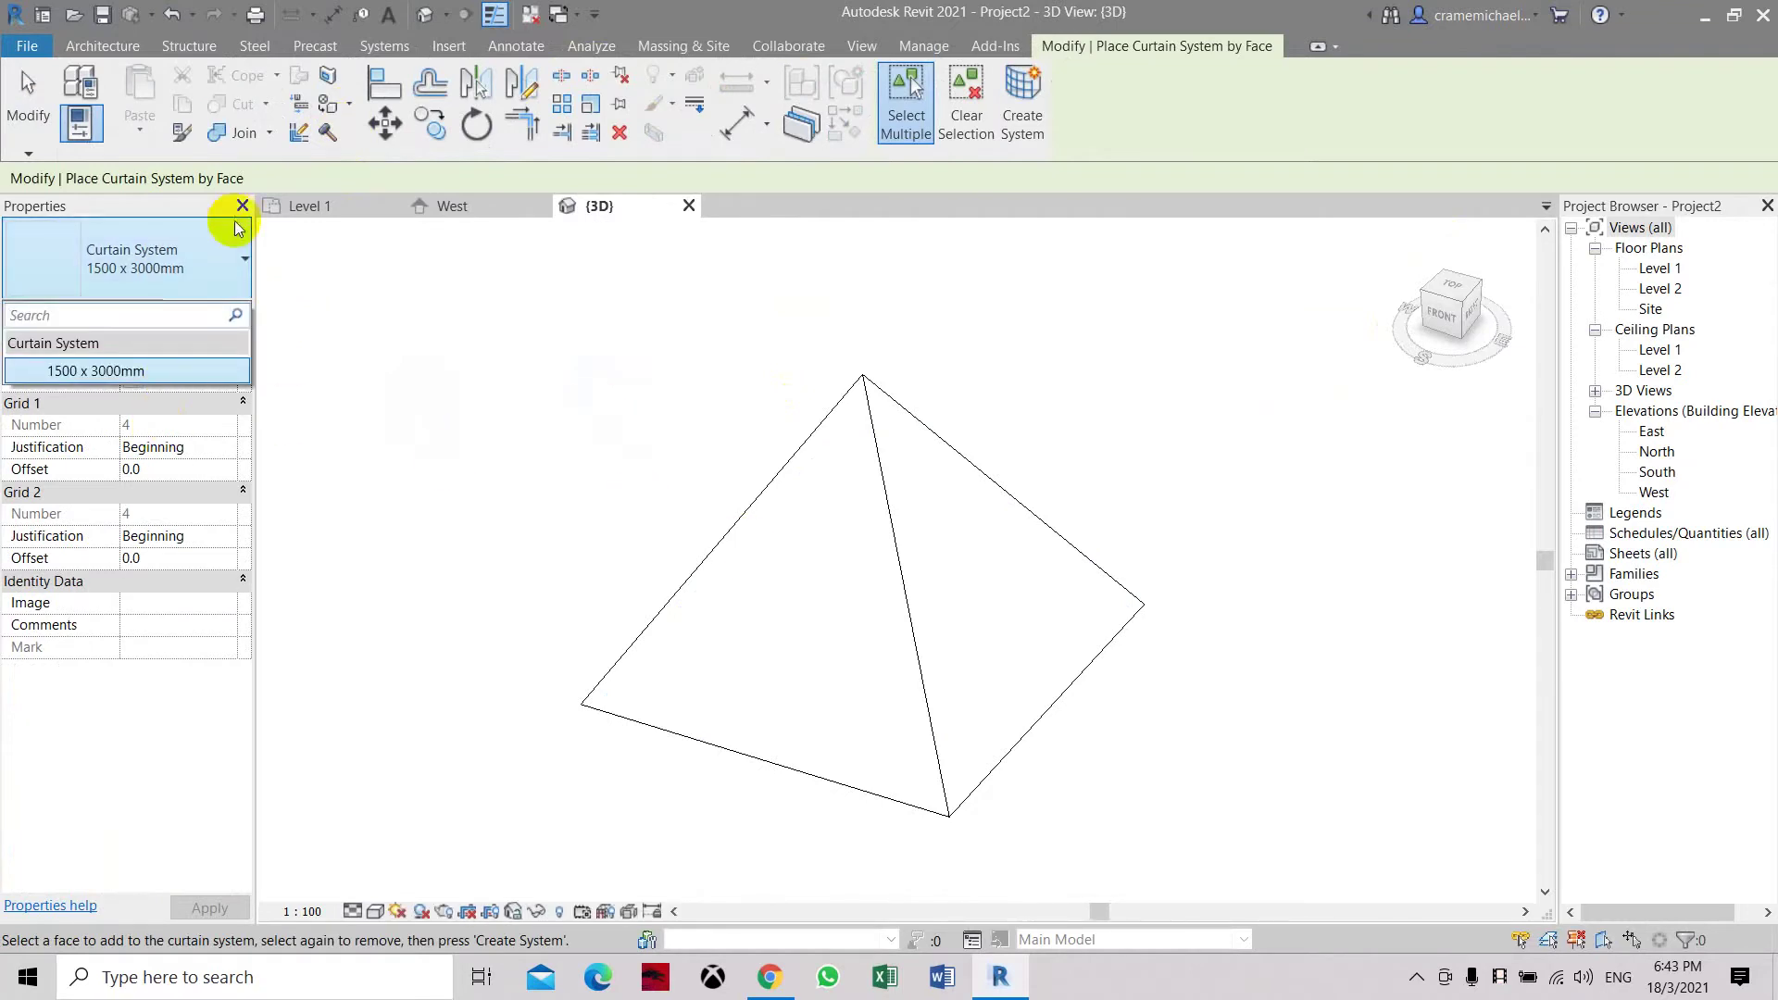
pyautogui.click(211, 254)
pyautogui.click(832, 562)
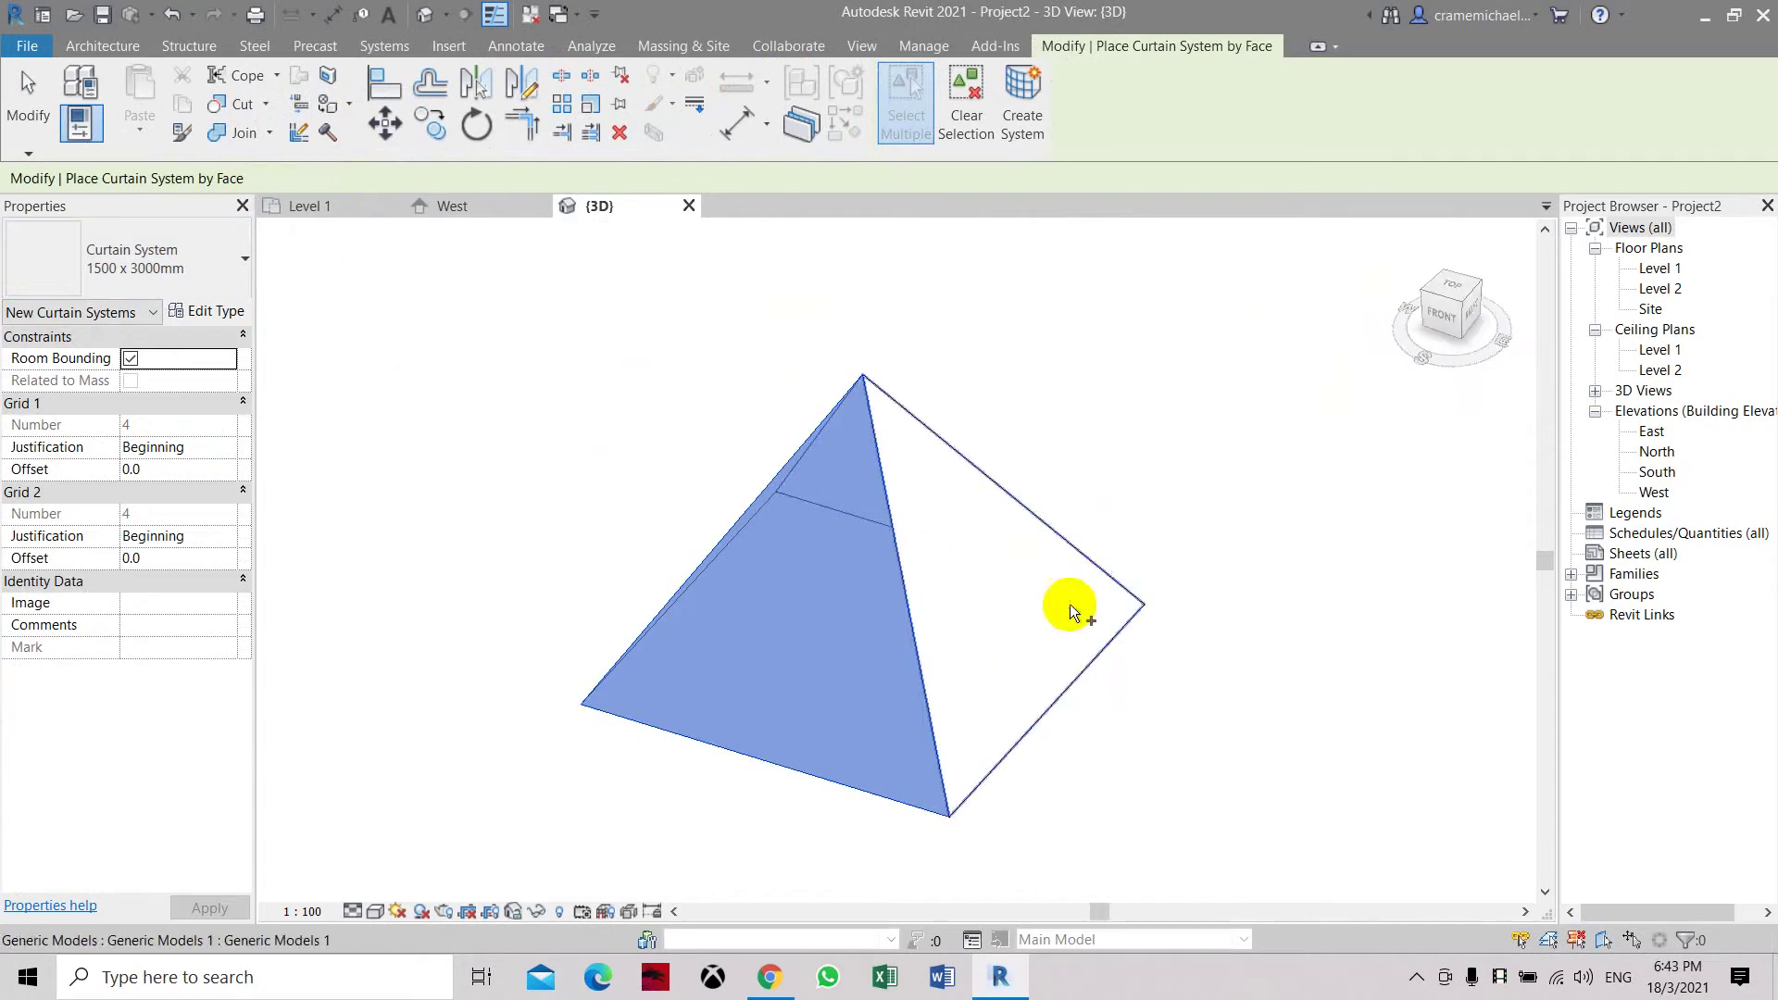
pyautogui.moveTo(852, 719); pyautogui.dragTo(765, 685, button='middle')
pyautogui.click(881, 604)
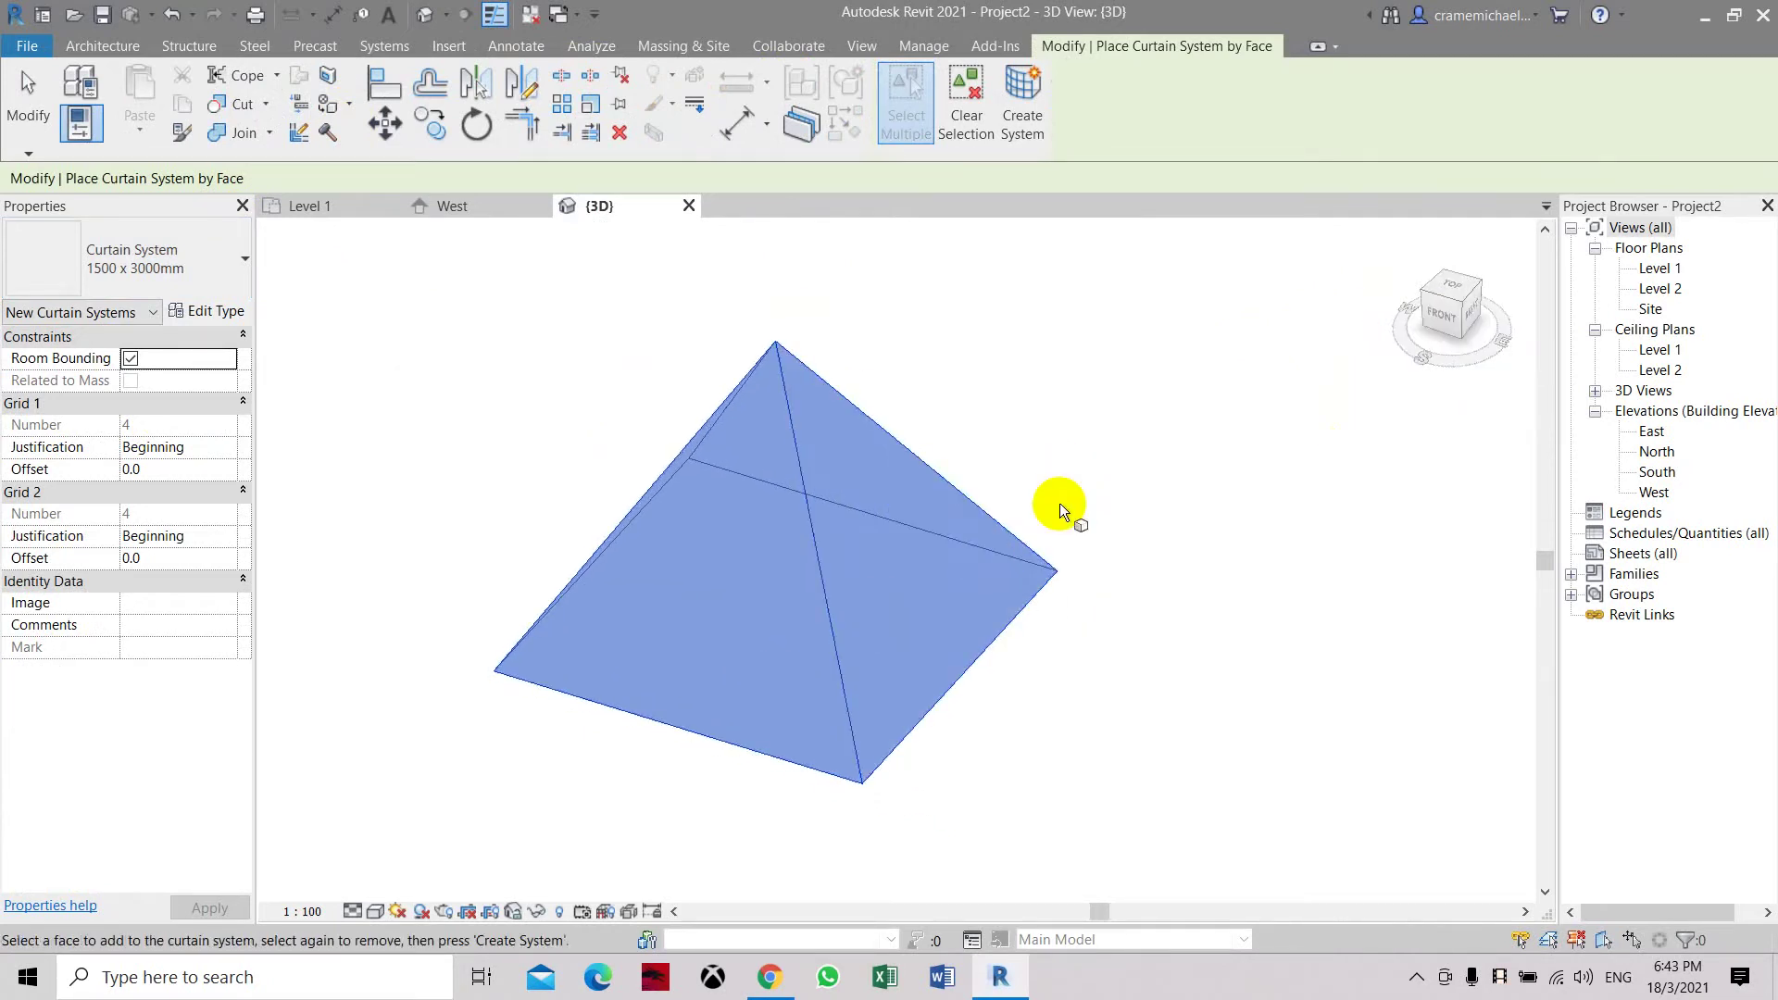
pyautogui.moveTo(1458, 326); pyautogui.dragTo(1210, 380)
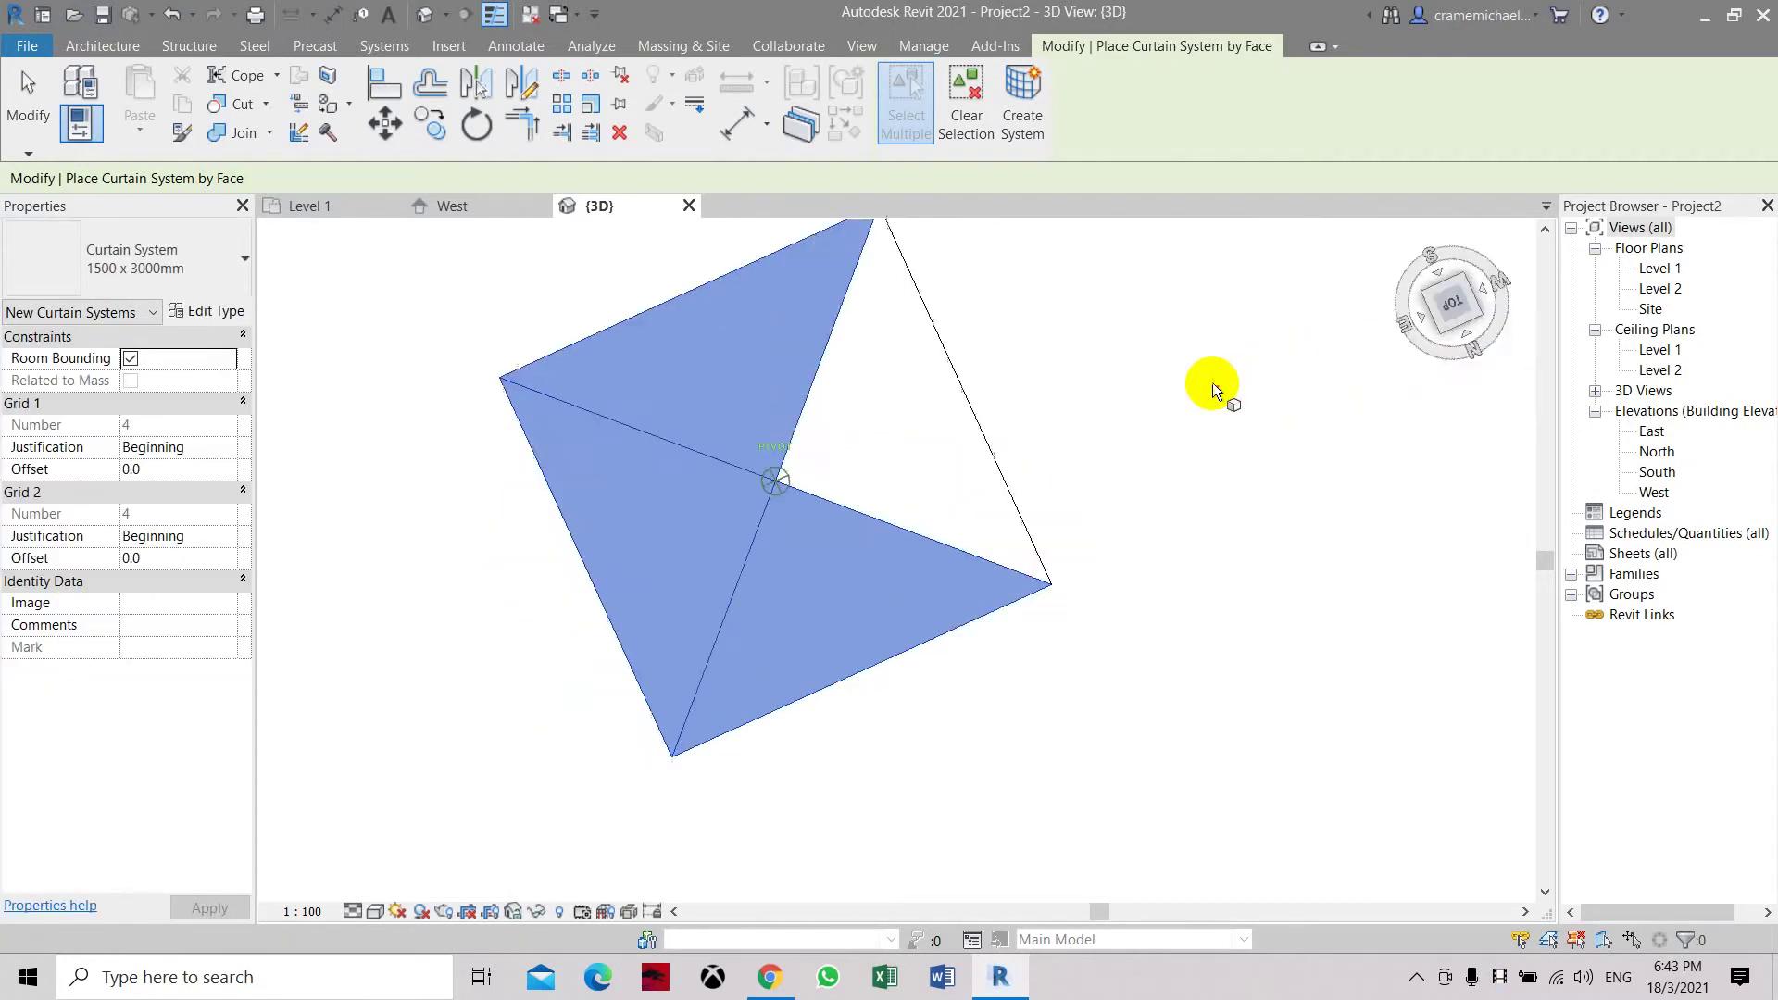
pyautogui.click(907, 407)
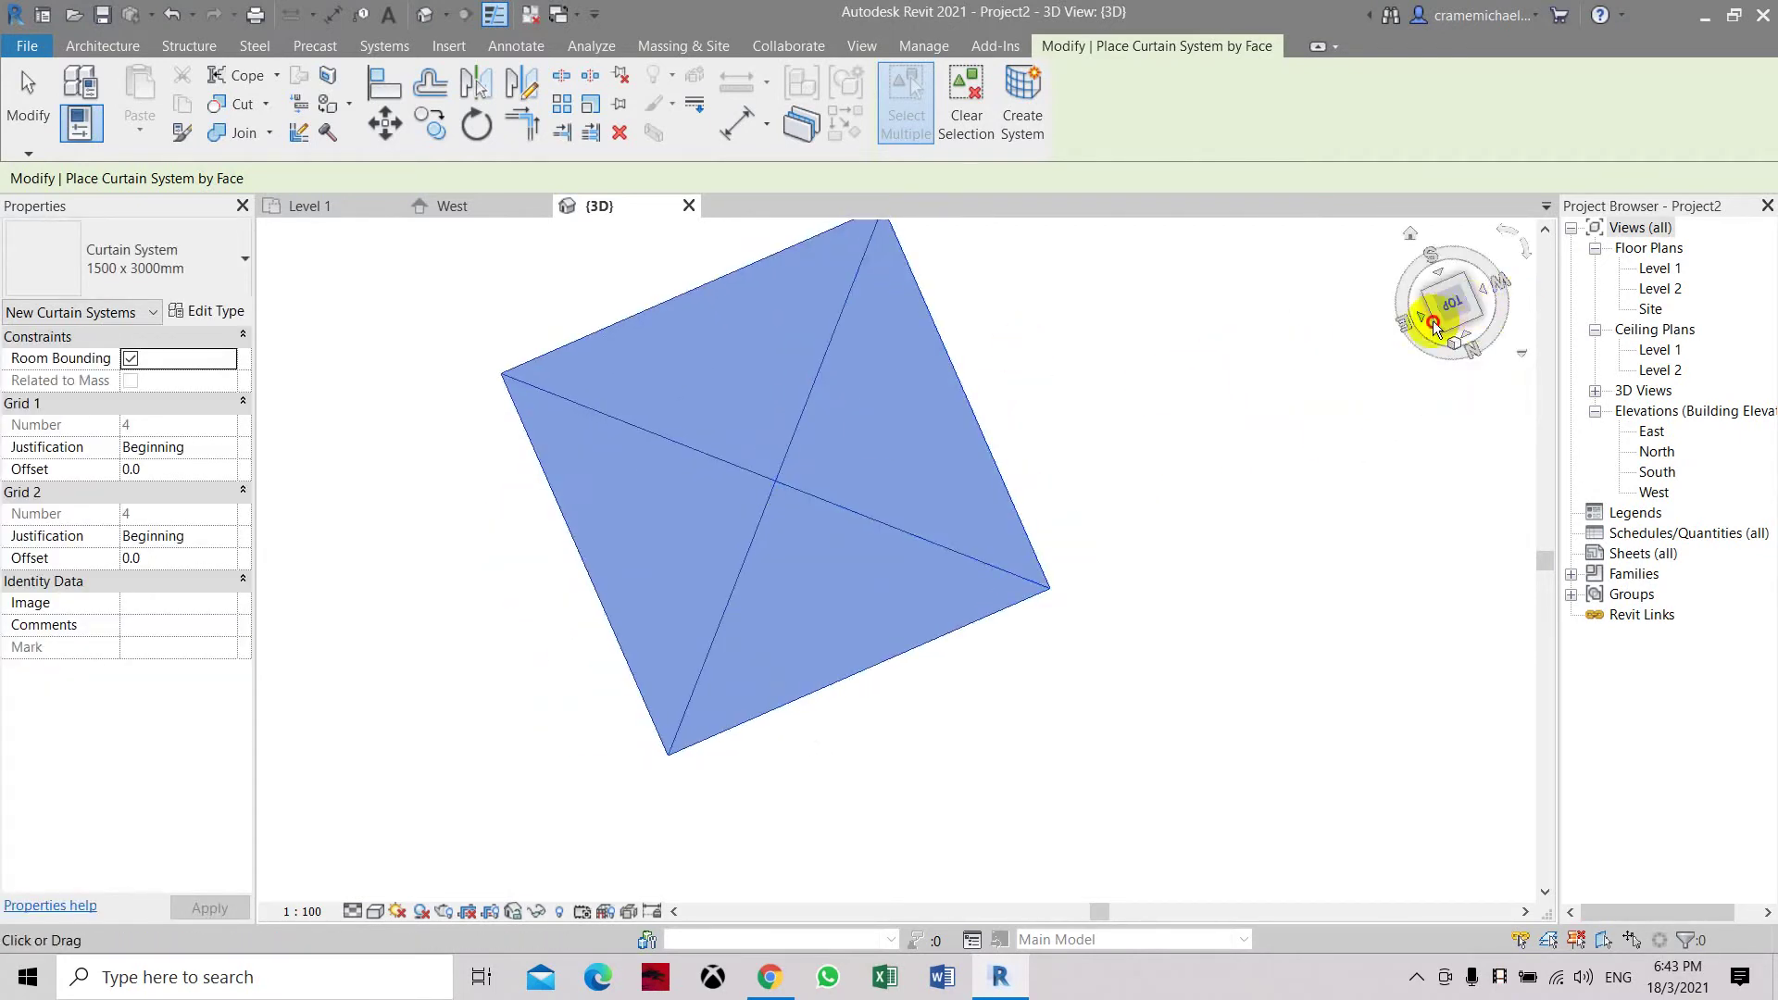
pyautogui.moveTo(1519, 312); pyautogui.dragTo(1453, 238)
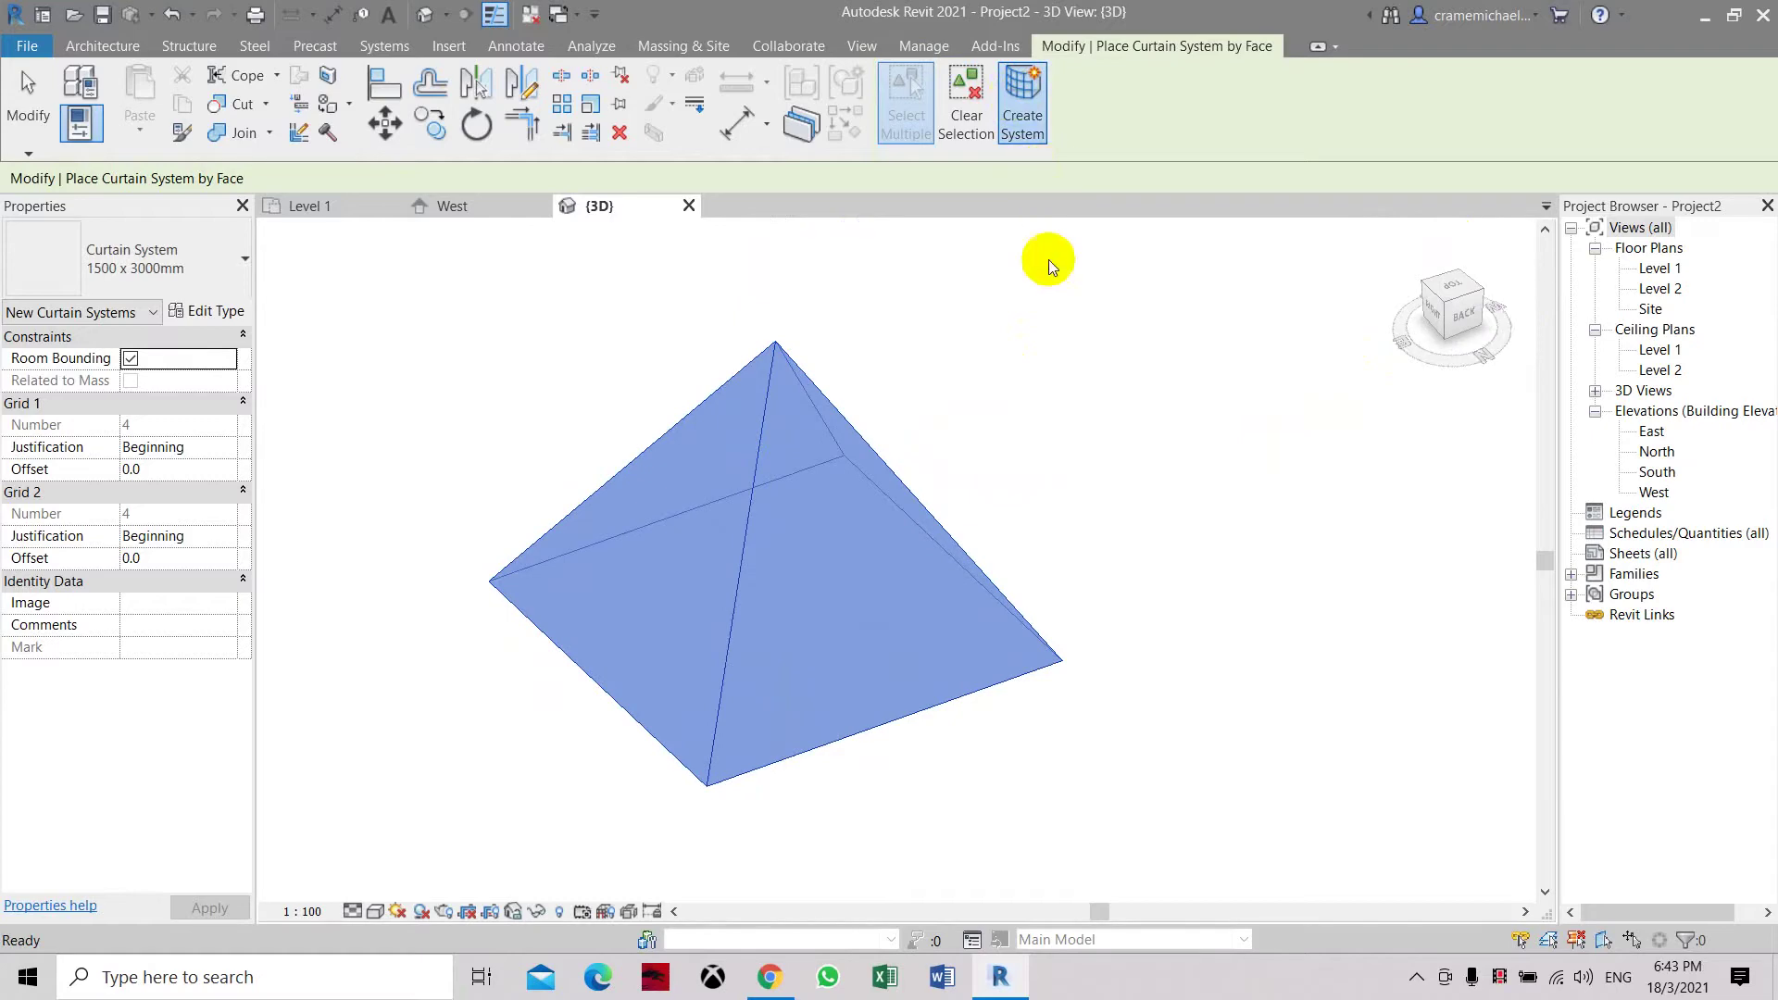
pyautogui.click(1022, 102)
# Step: Set the Curtain Panel of the 1500 x 3000mm curtain system type to System Panel : Glazed
pyautogui.moveTo(1463, 296); pyautogui.dragTo(781, 357)
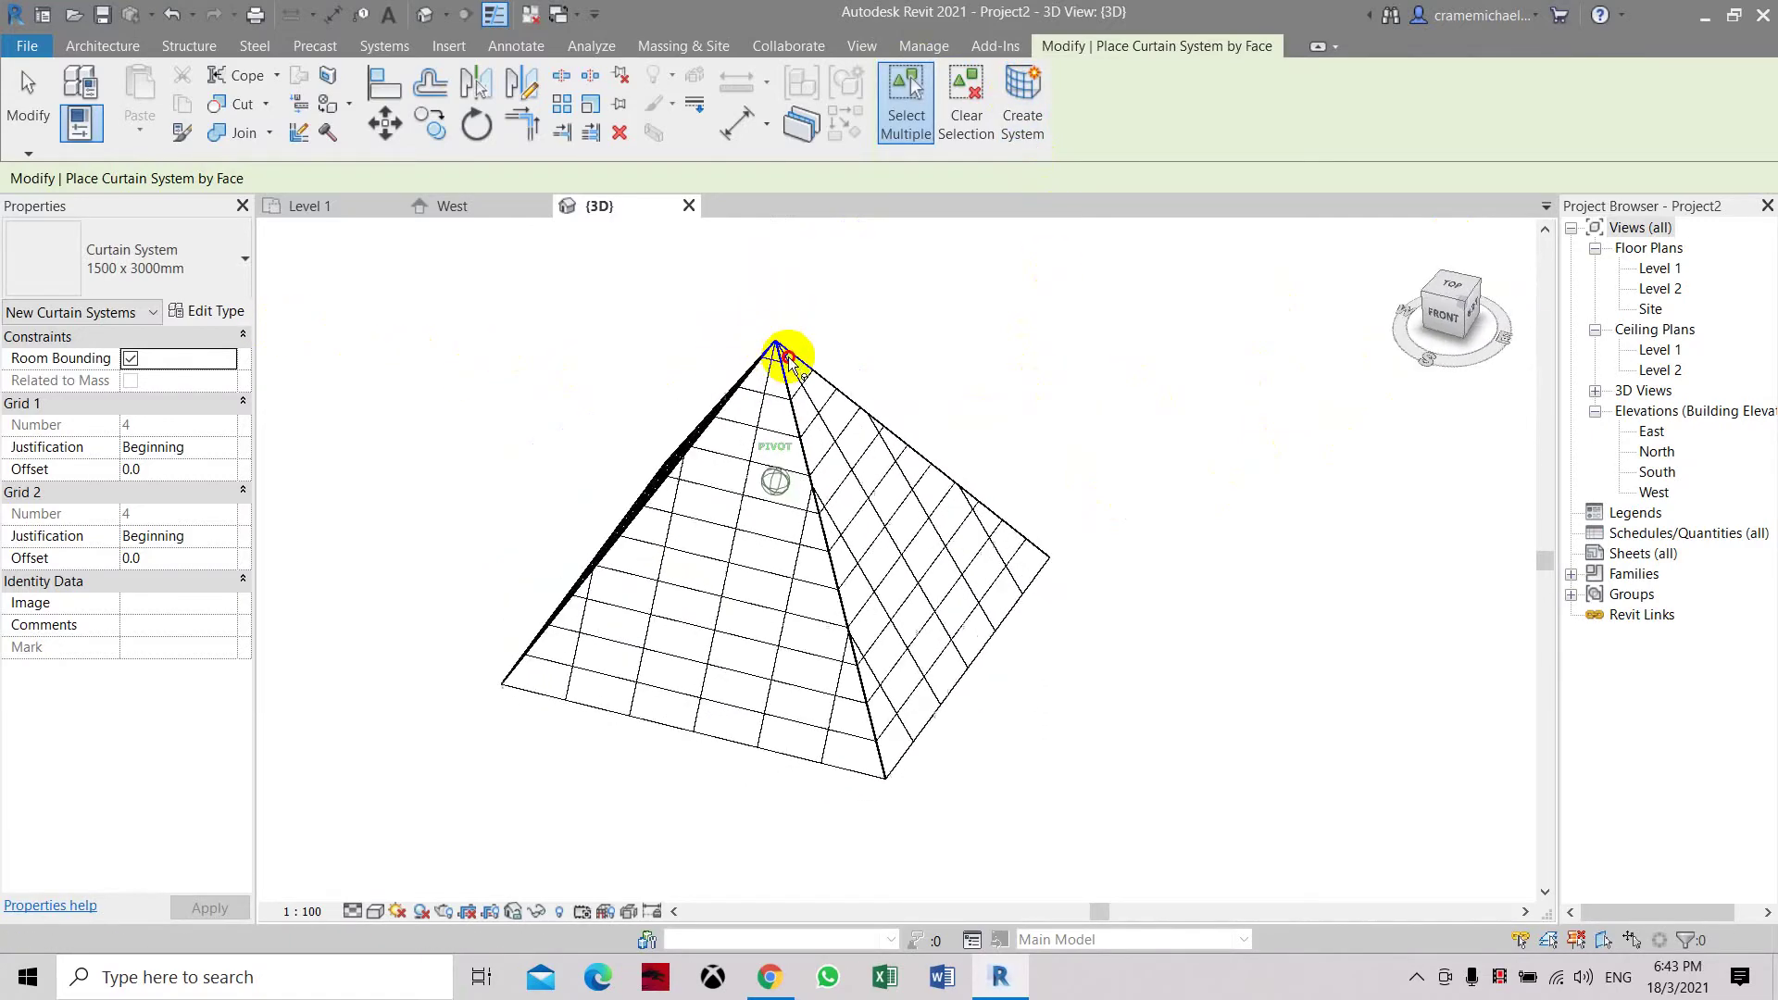
pyautogui.click(210, 312)
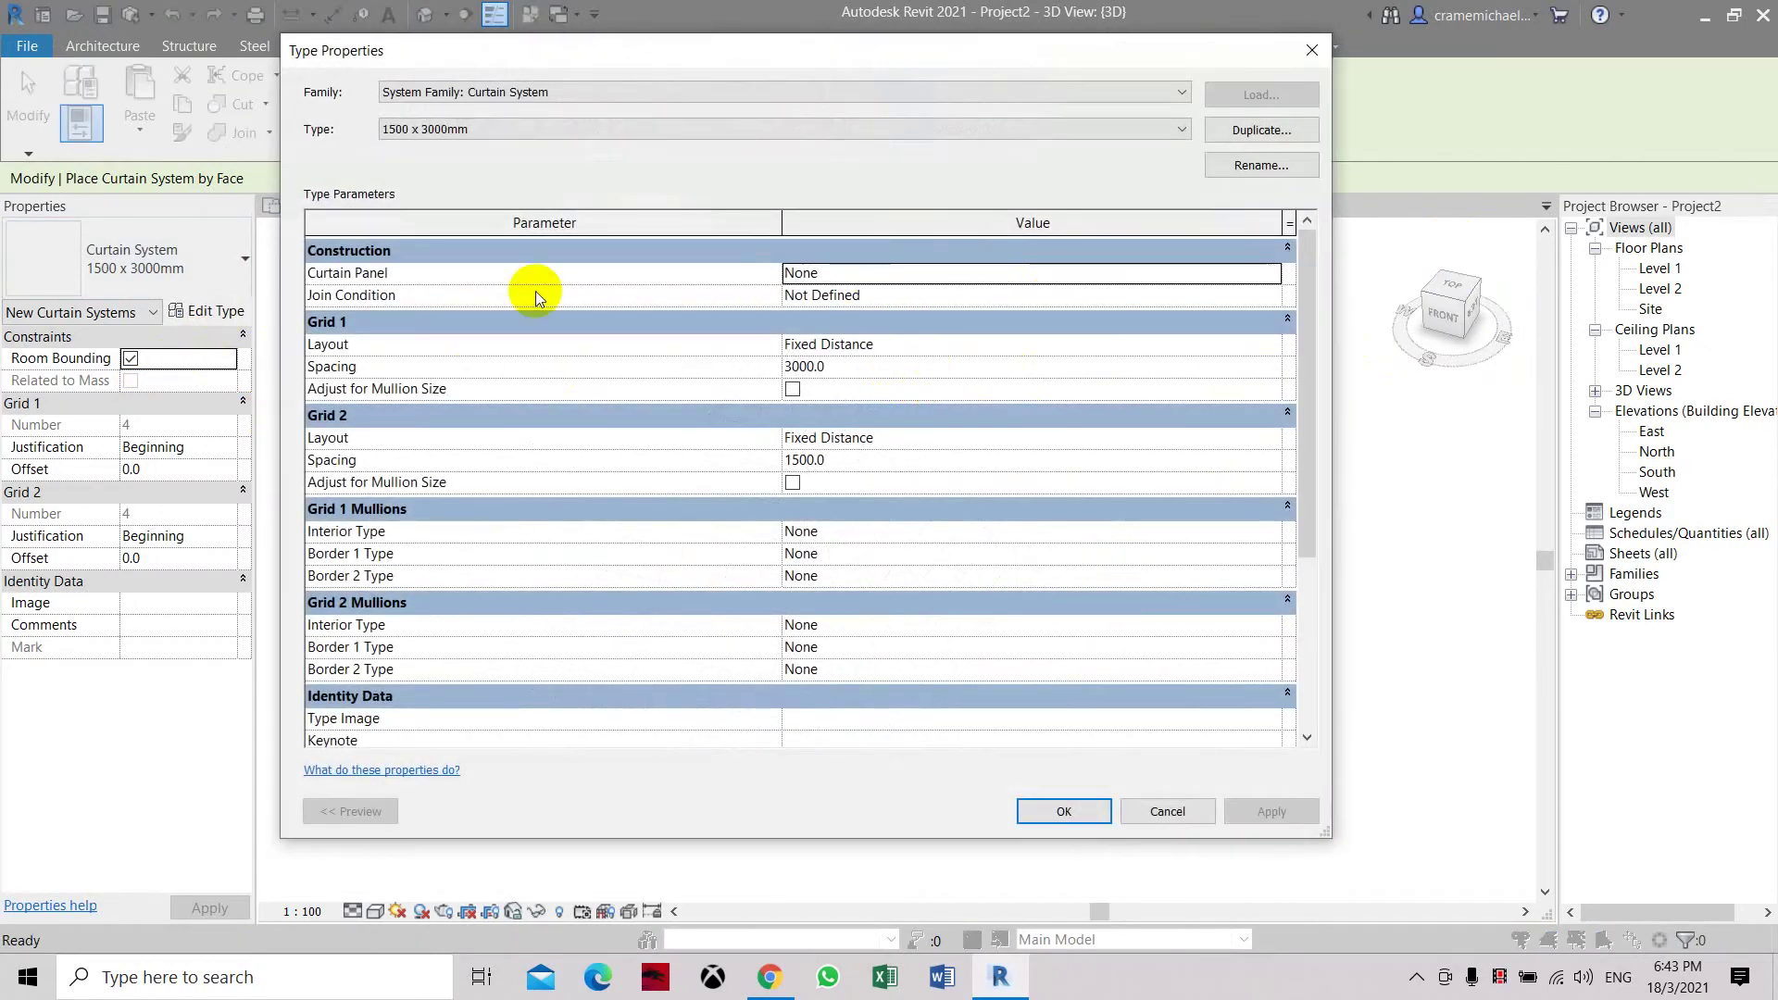
pyautogui.click(1270, 273)
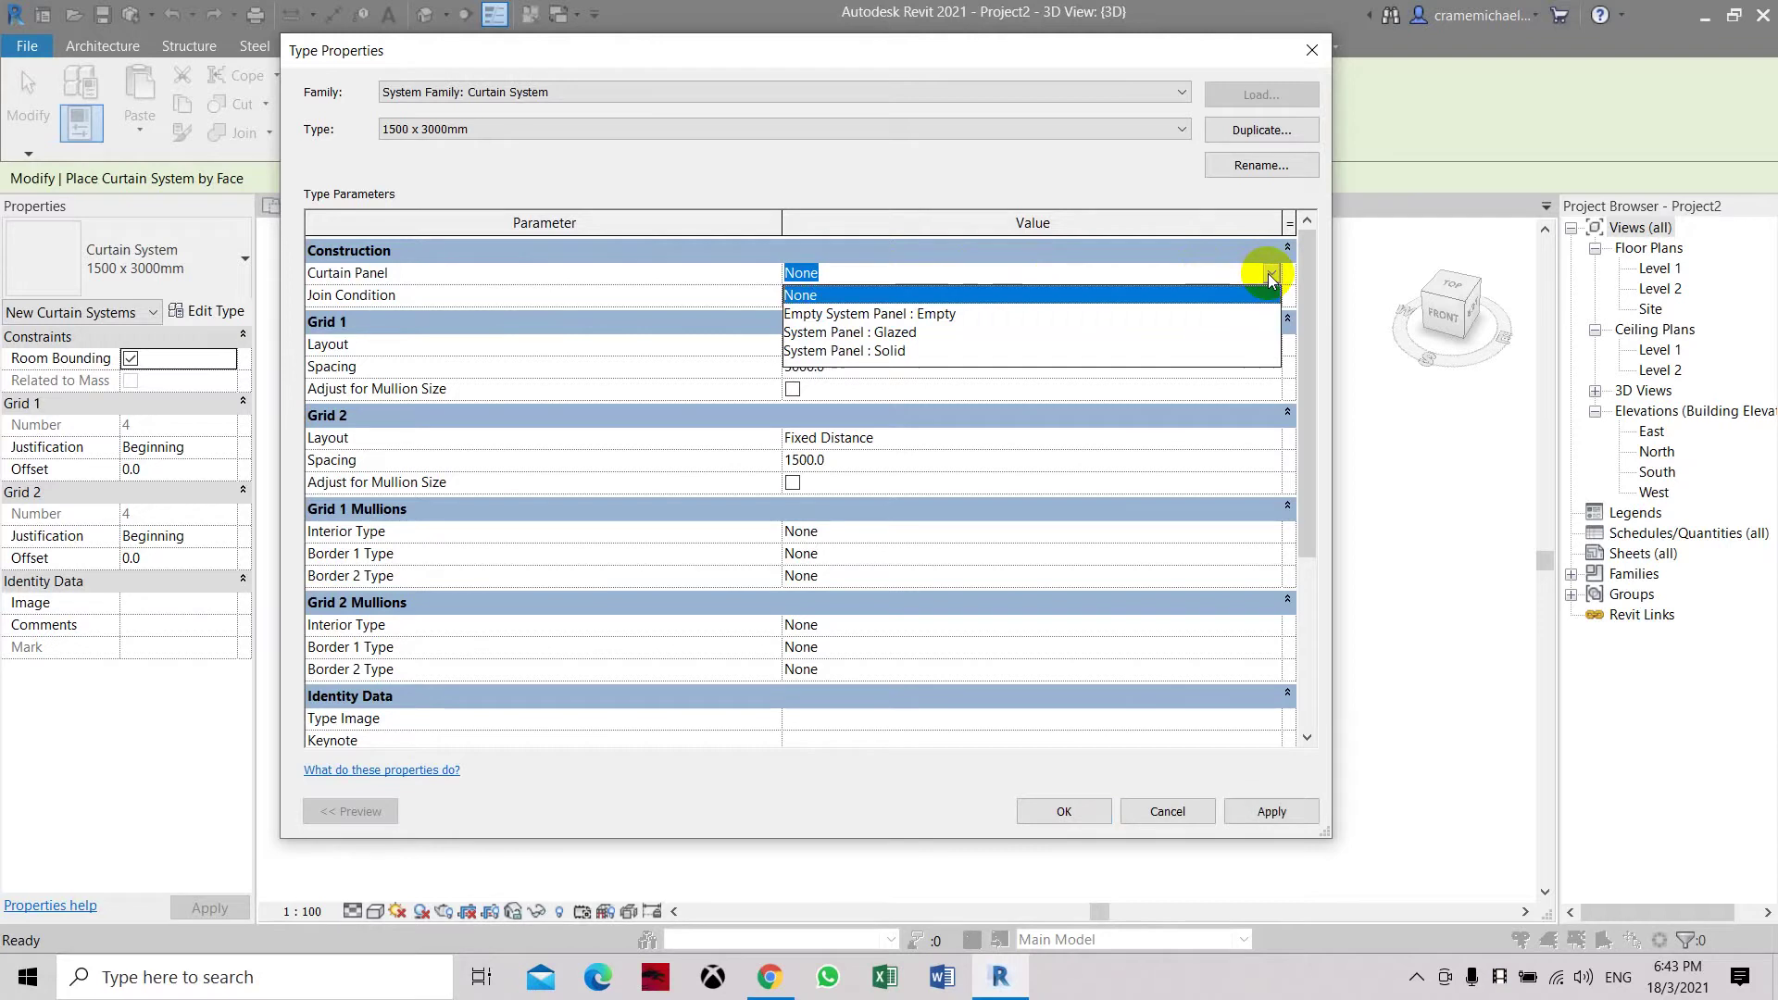
pyautogui.click(898, 332)
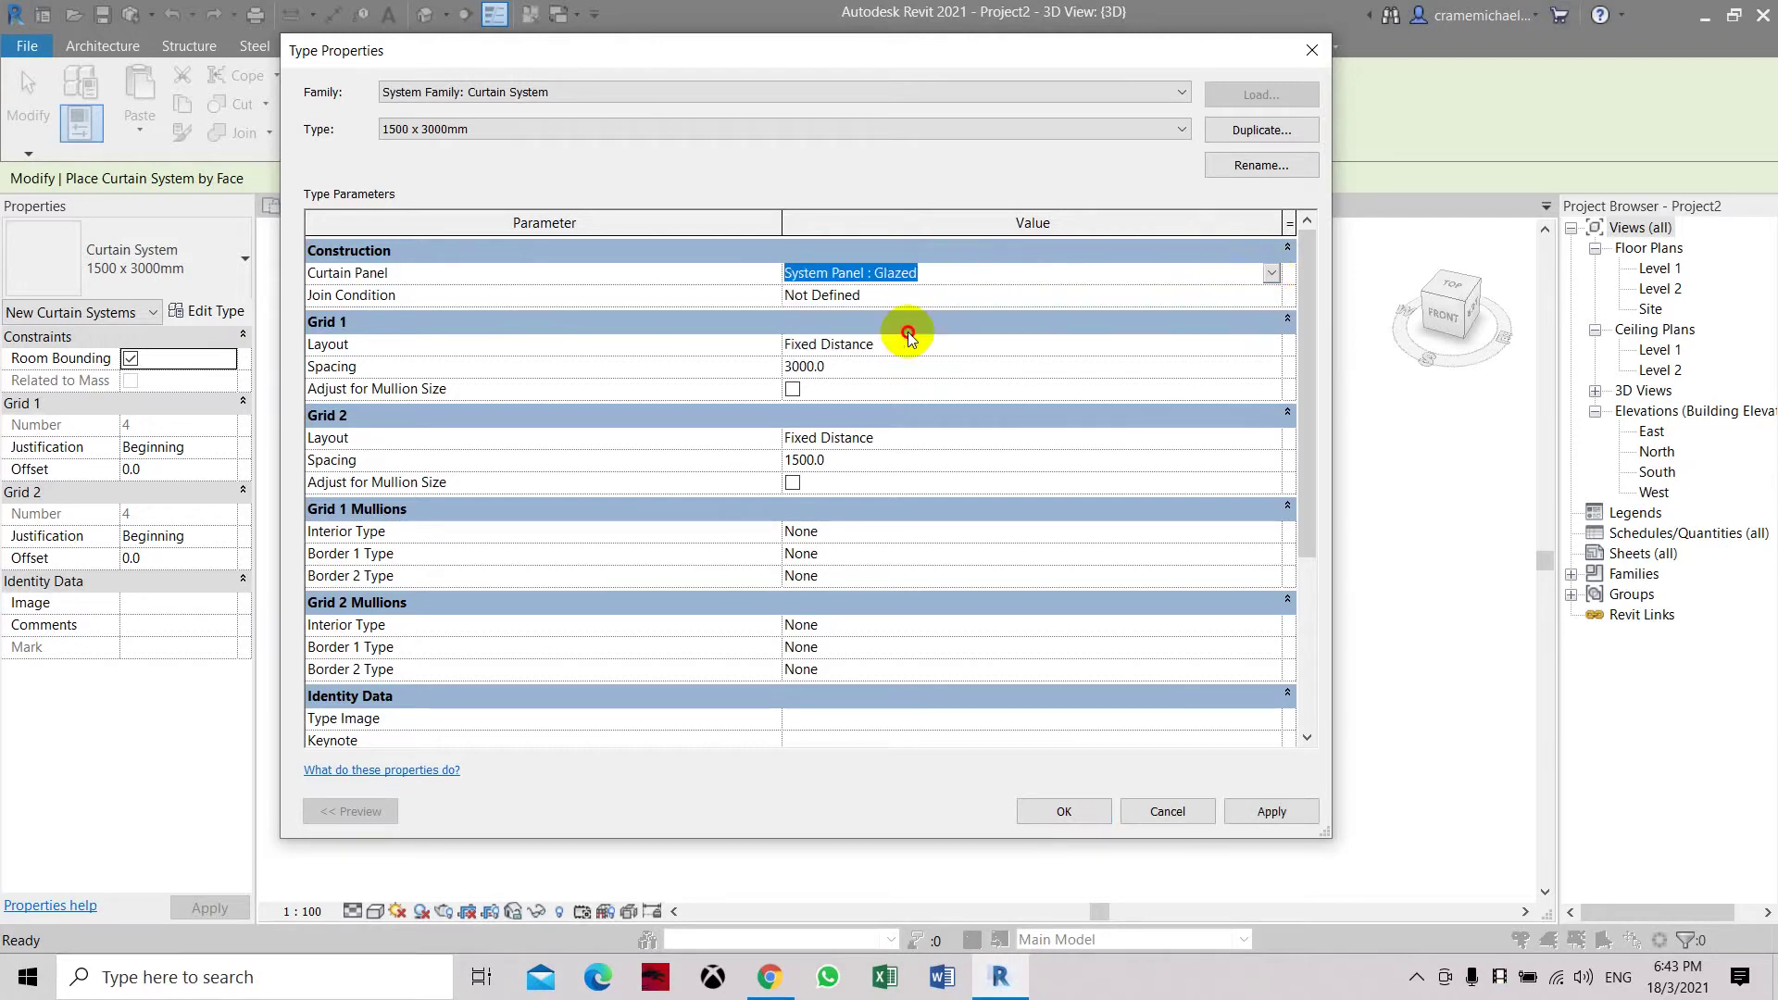
pyautogui.click(1065, 812)
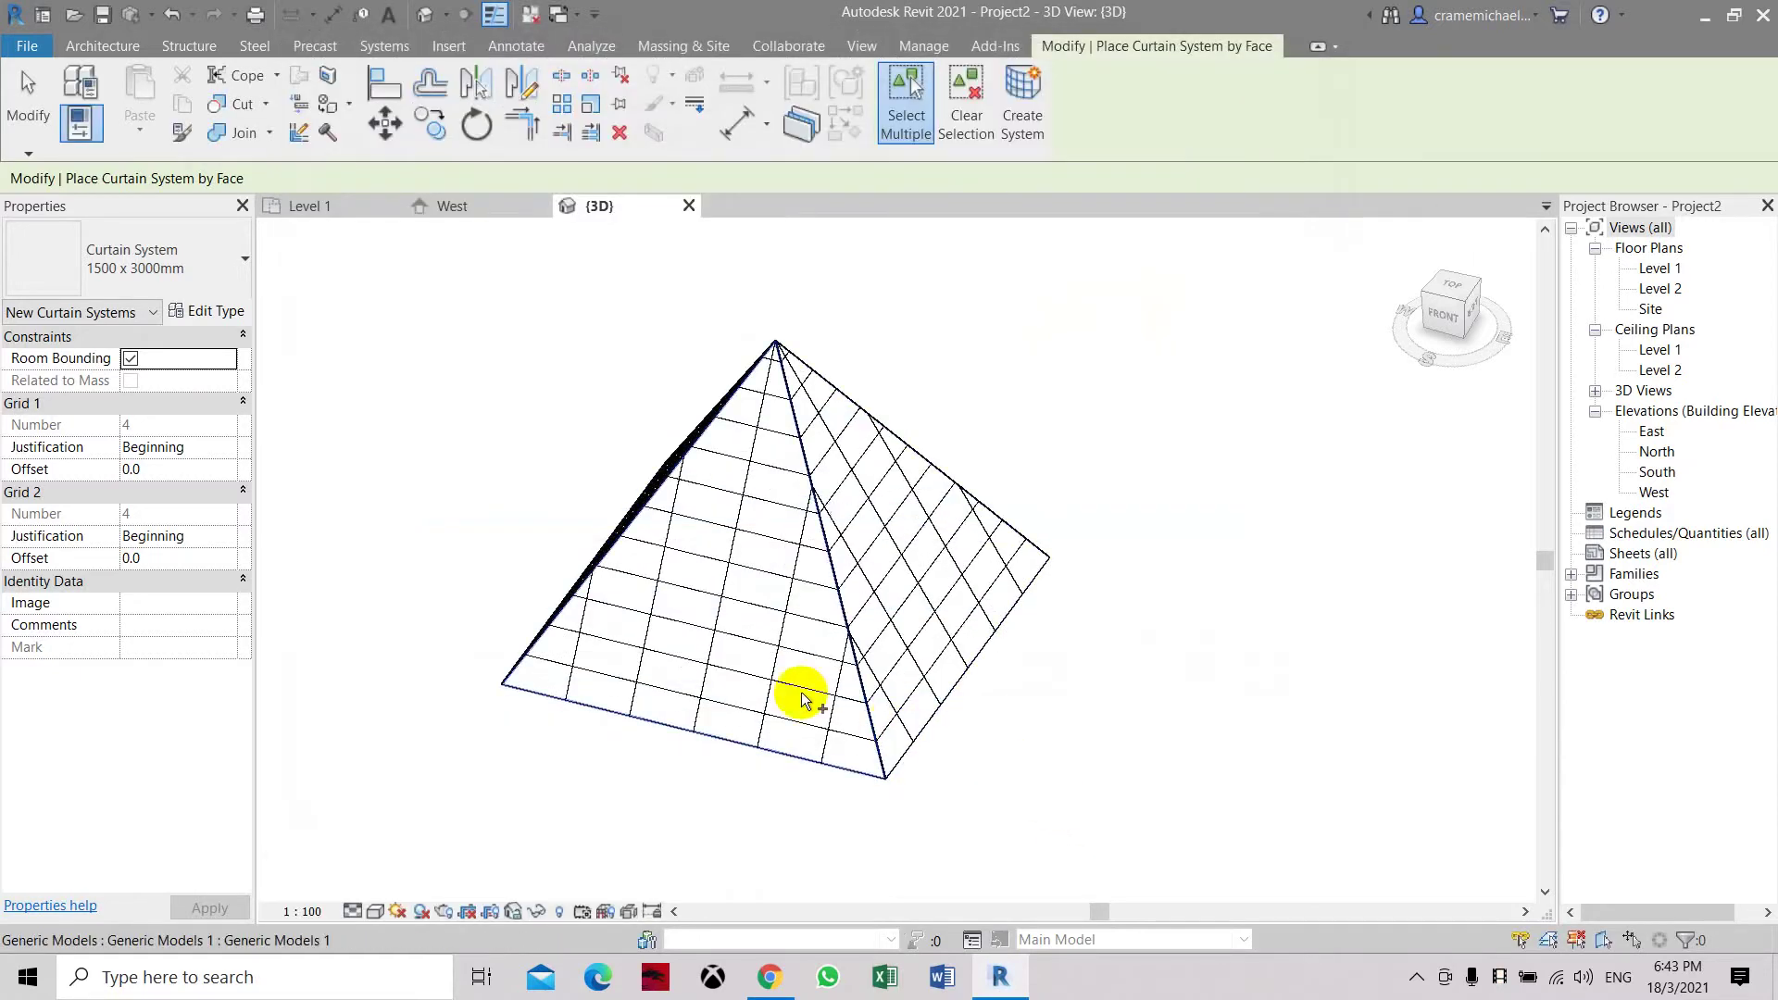
# Step: Change the curtain system type's Curtain Panel to System Panel : Solid
pyautogui.click(230, 315)
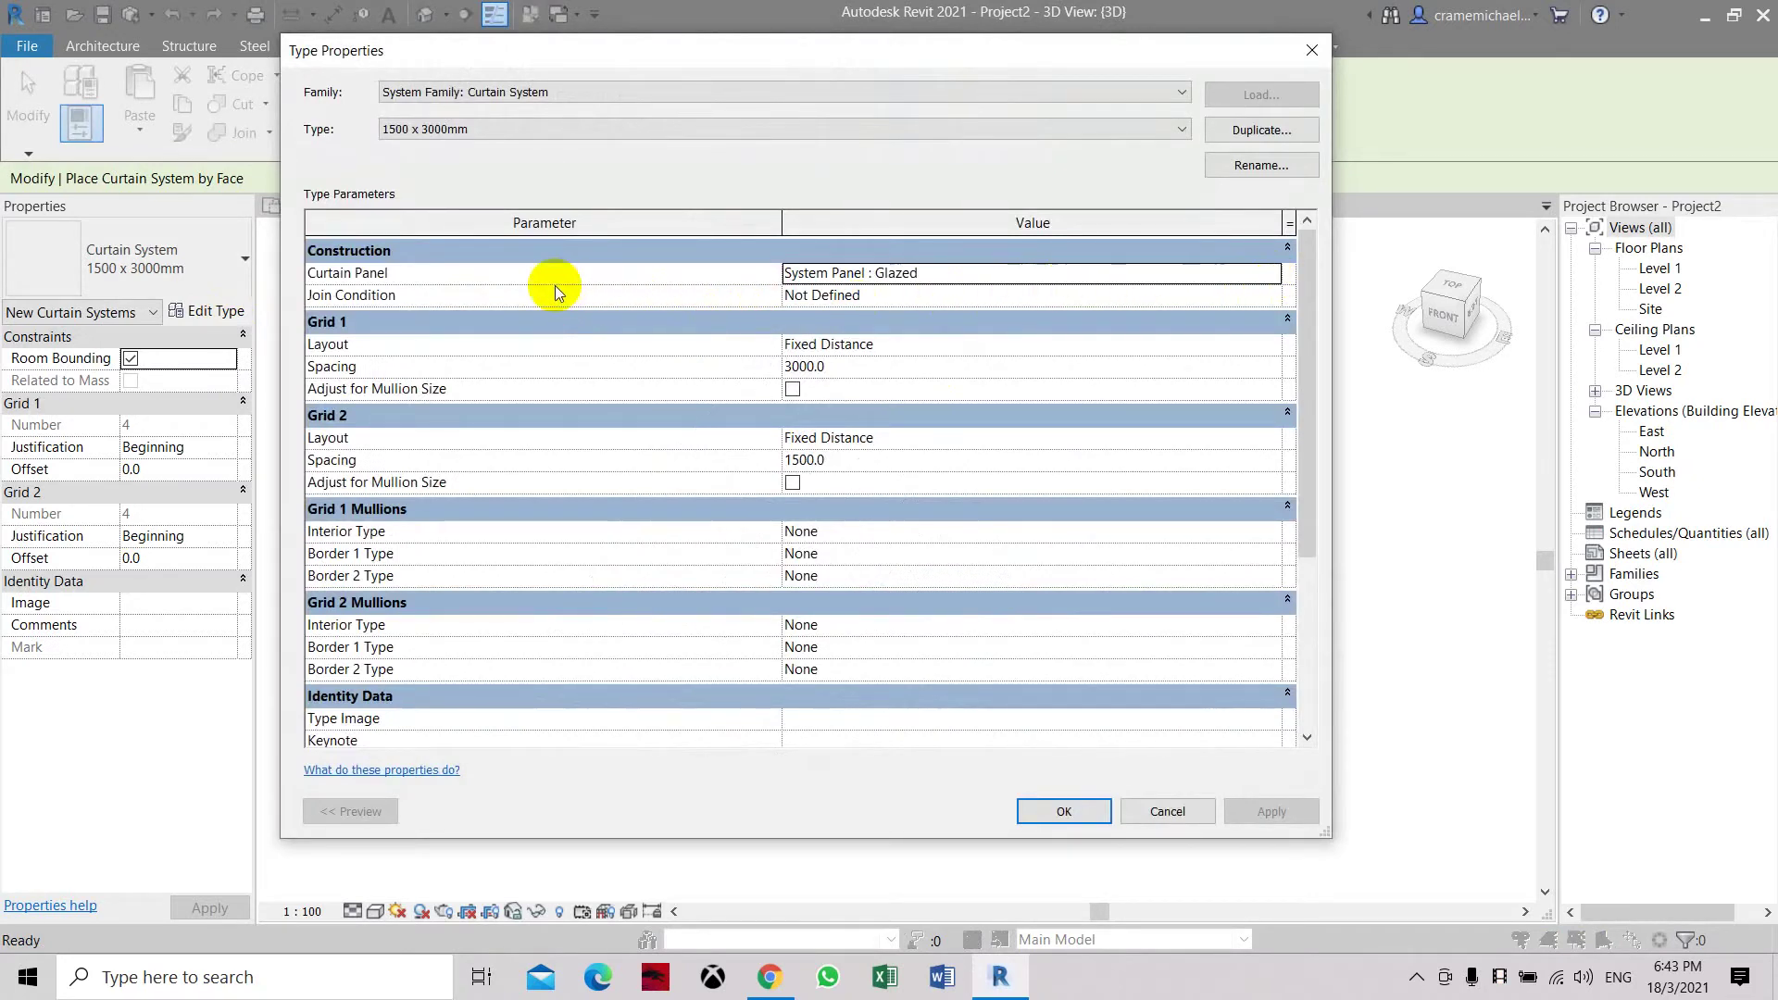
pyautogui.click(1274, 273)
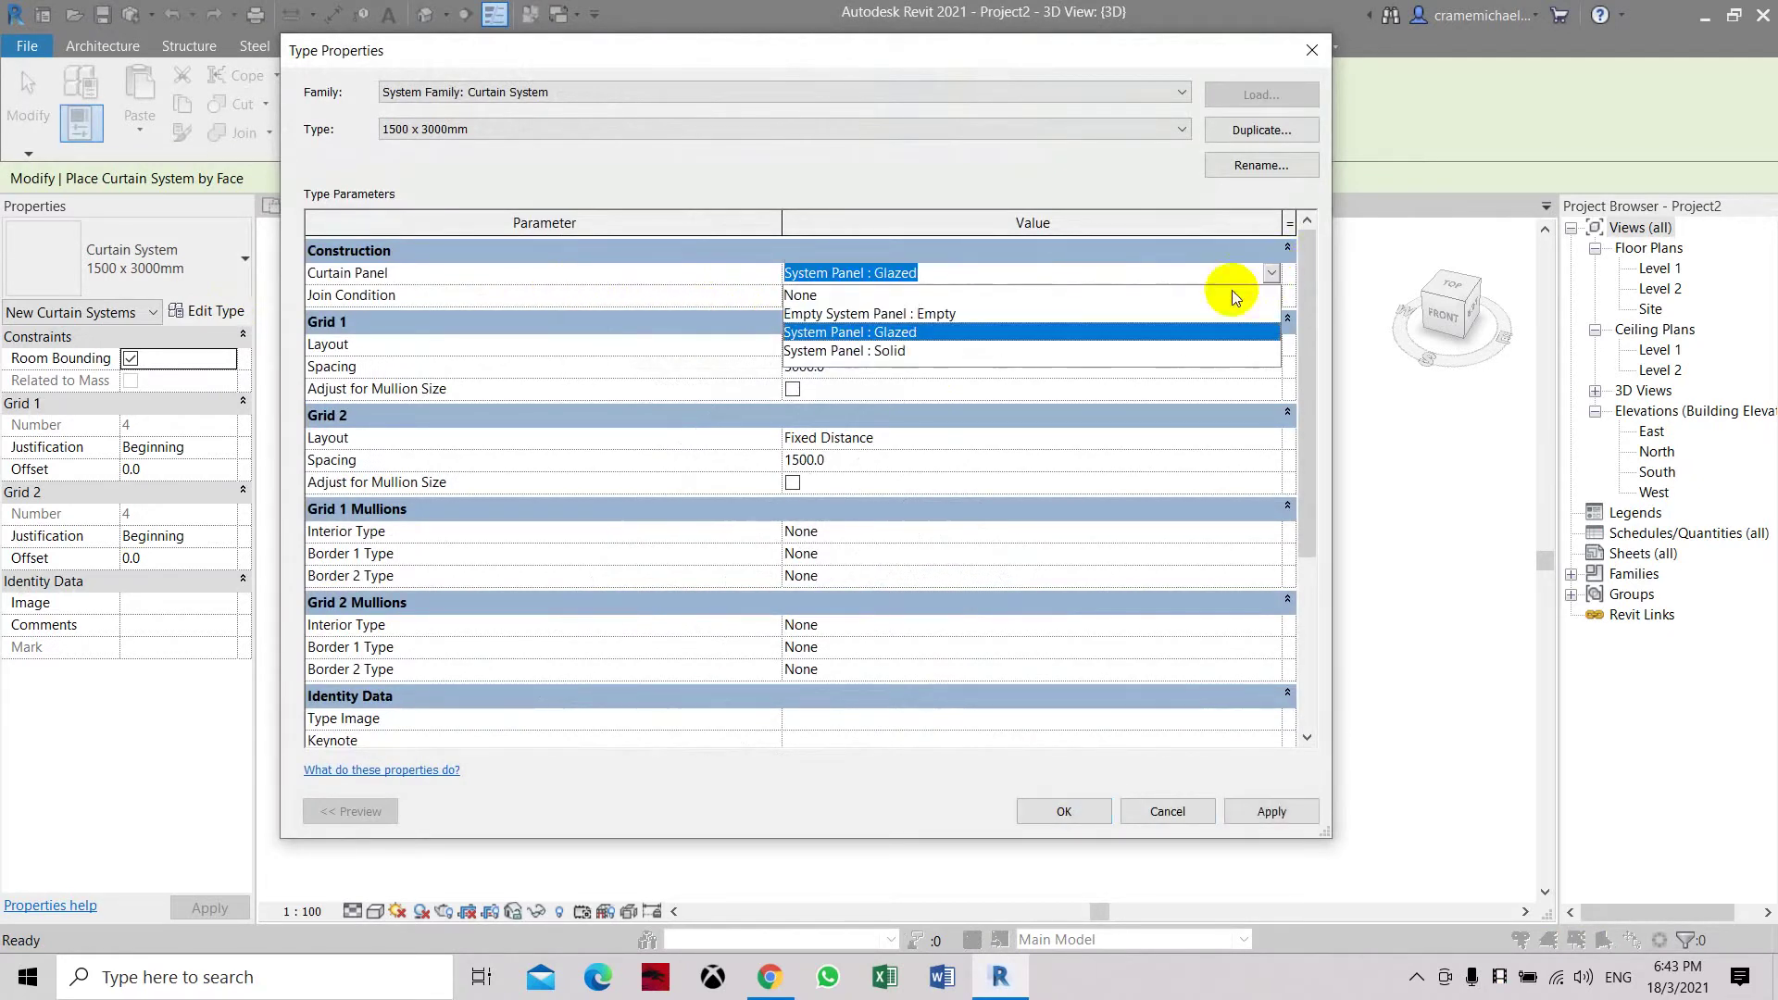
pyautogui.click(909, 350)
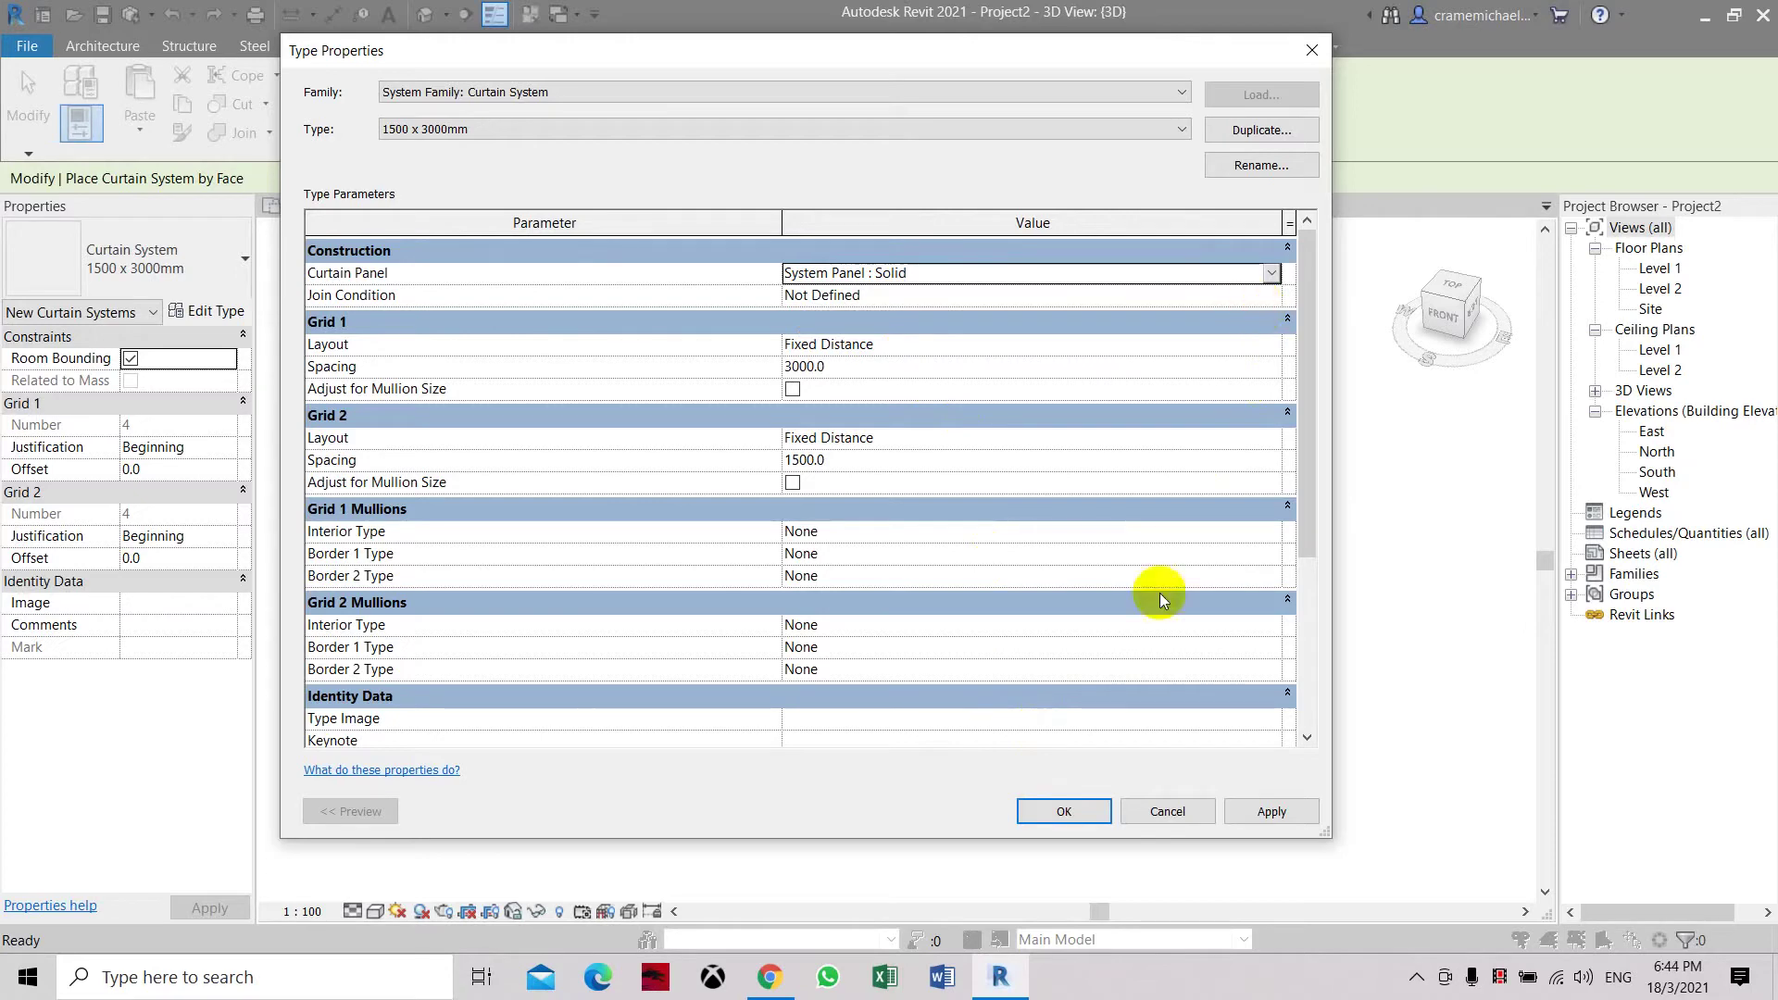
pyautogui.click(1065, 813)
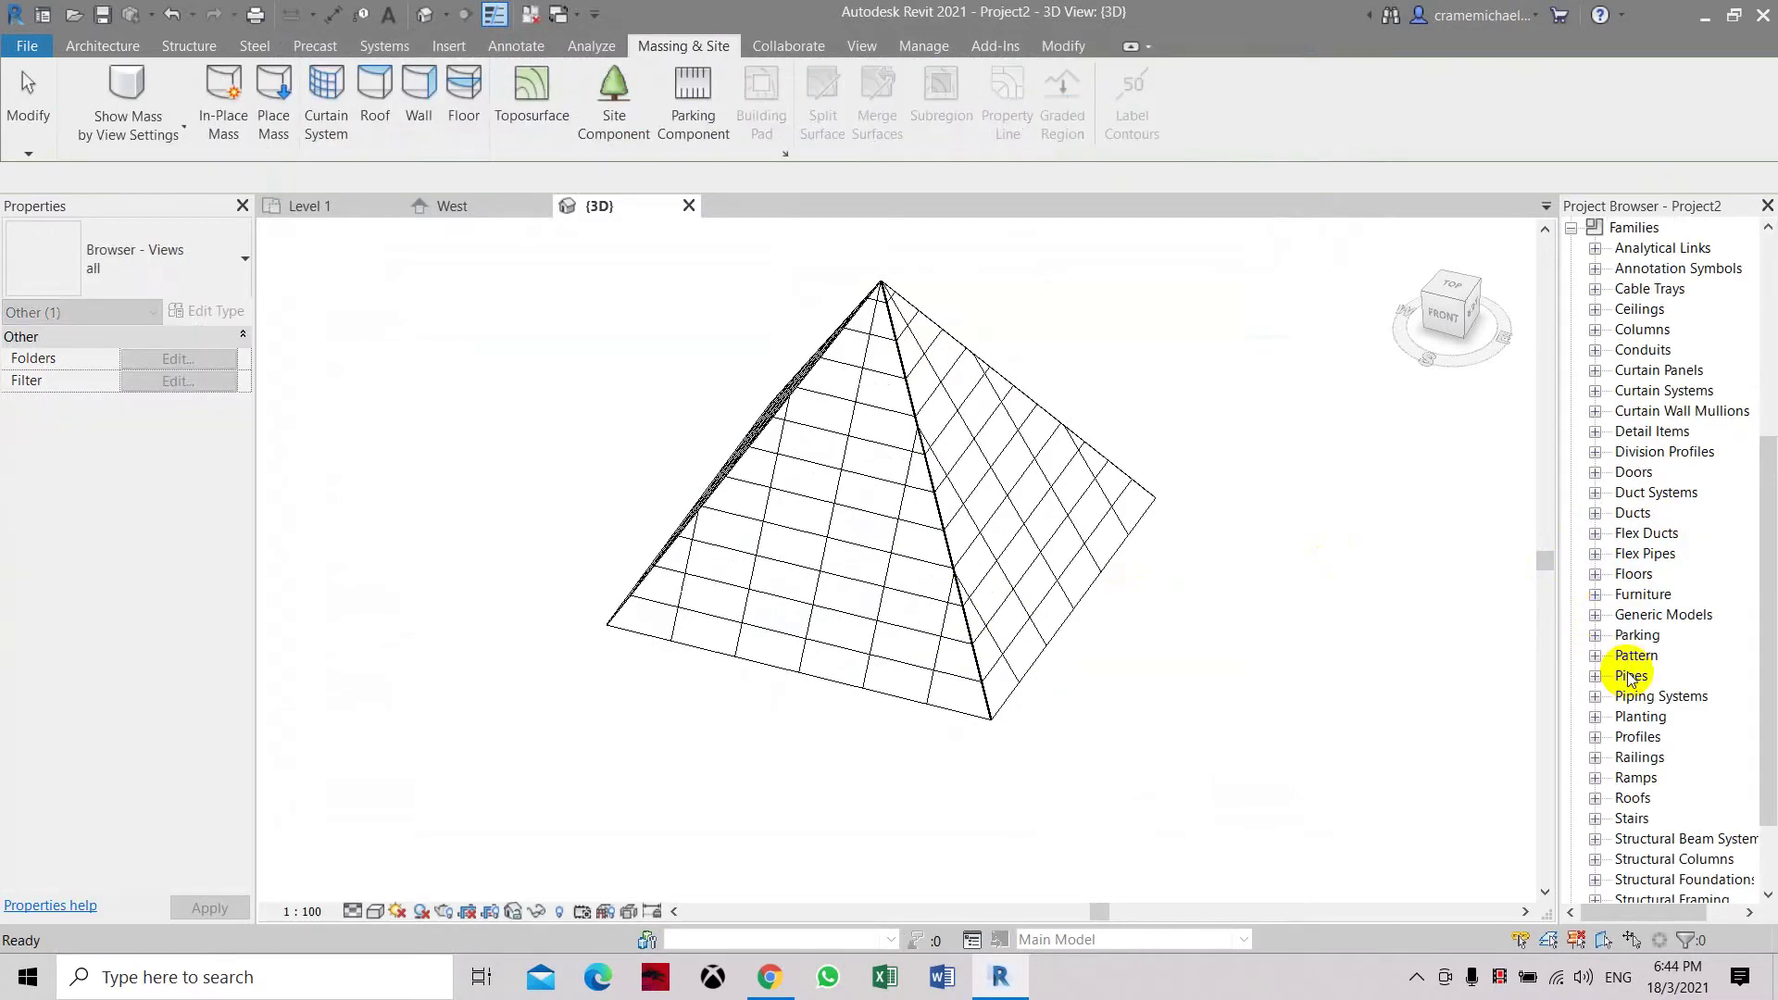
# Step: Duplicate the Glazed type of the System Panel curtain panel family and rename the copy as Colored
pyautogui.scroll(4, 1630, 676)
pyautogui.scroll(-3, 1629, 676)
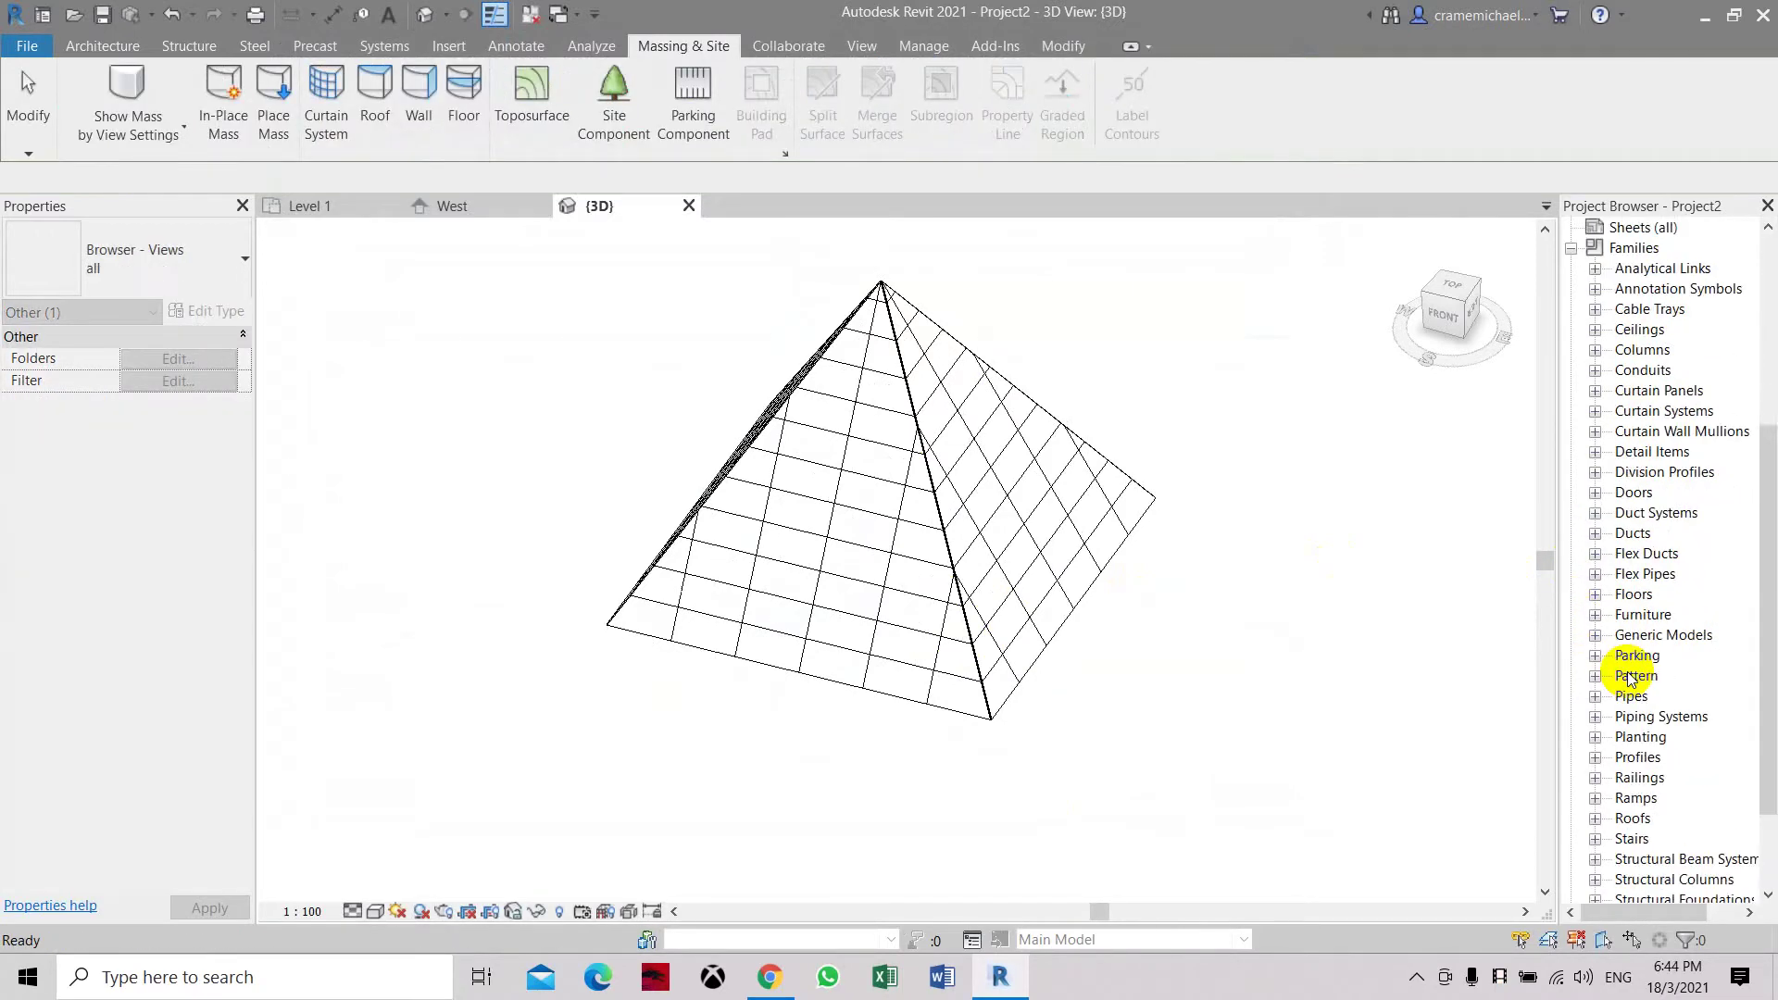
pyautogui.click(1594, 392)
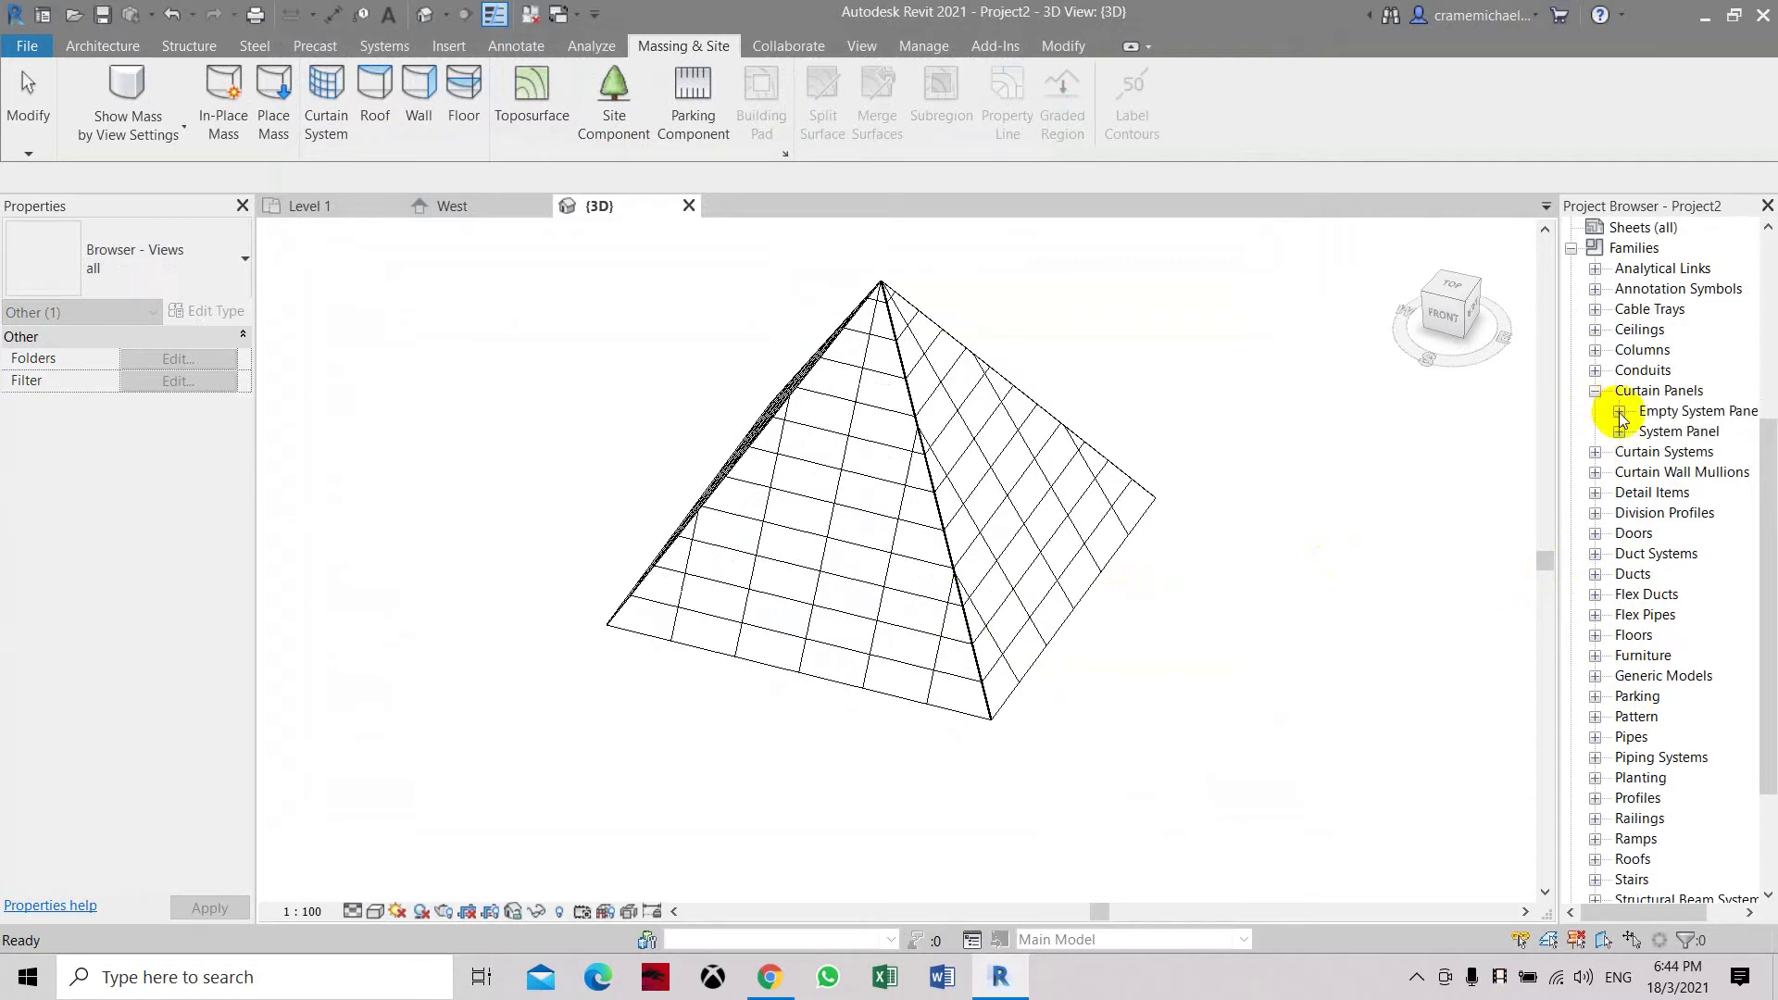
pyautogui.click(1619, 411)
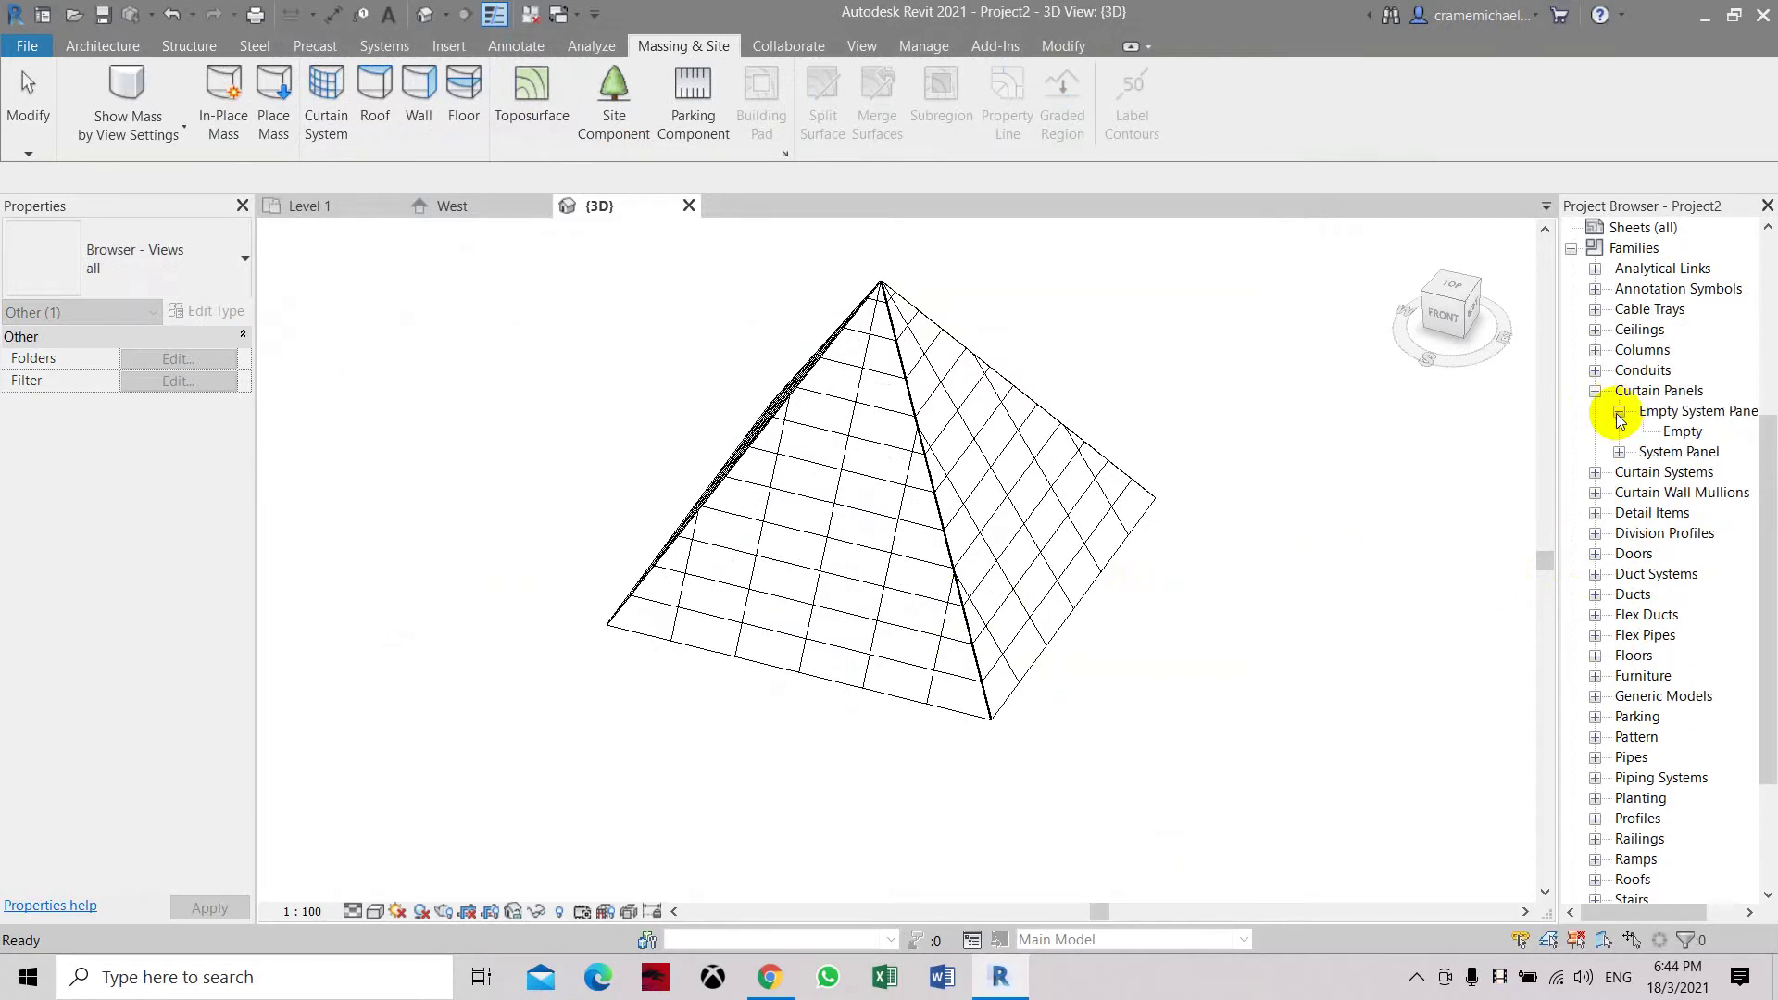
pyautogui.click(1619, 452)
pyautogui.rightClick(1685, 482)
pyautogui.click(1693, 488)
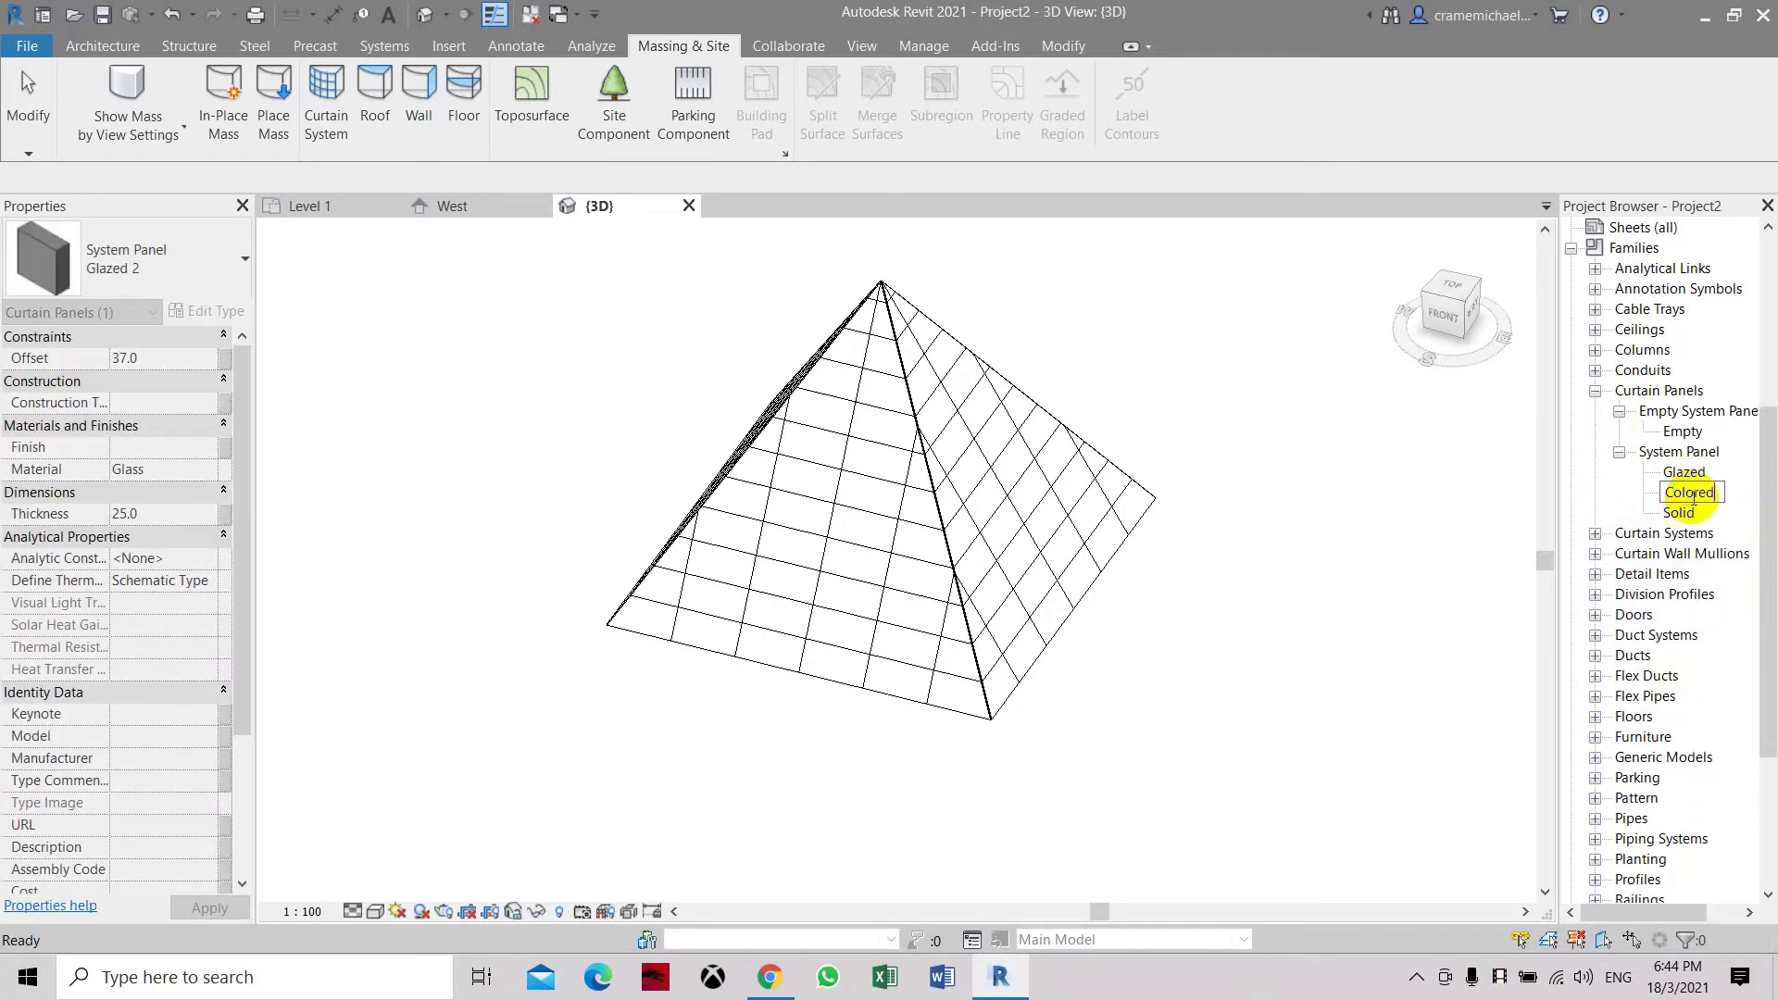
pyautogui.write('Colored')
pyautogui.press('Return')
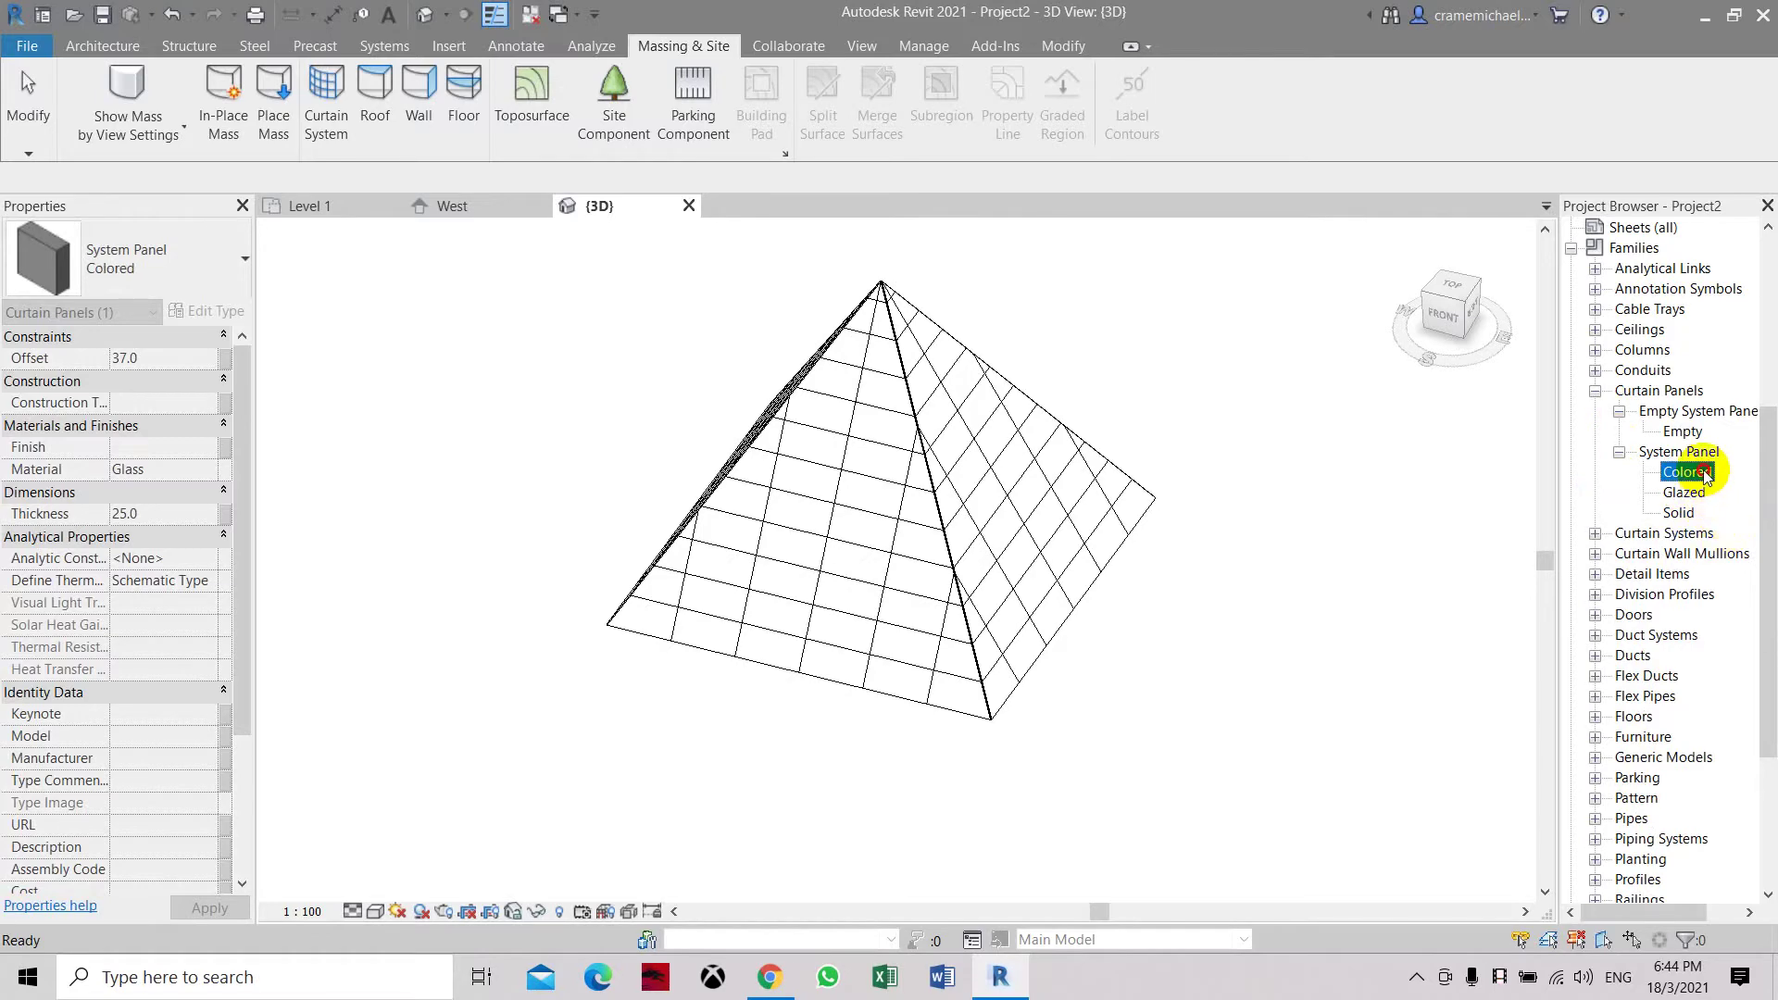
# Step: Set the glazing color in the appearance of the Colored panel type's Glass material to Blue Green
pyautogui.doubleClick(1706, 473)
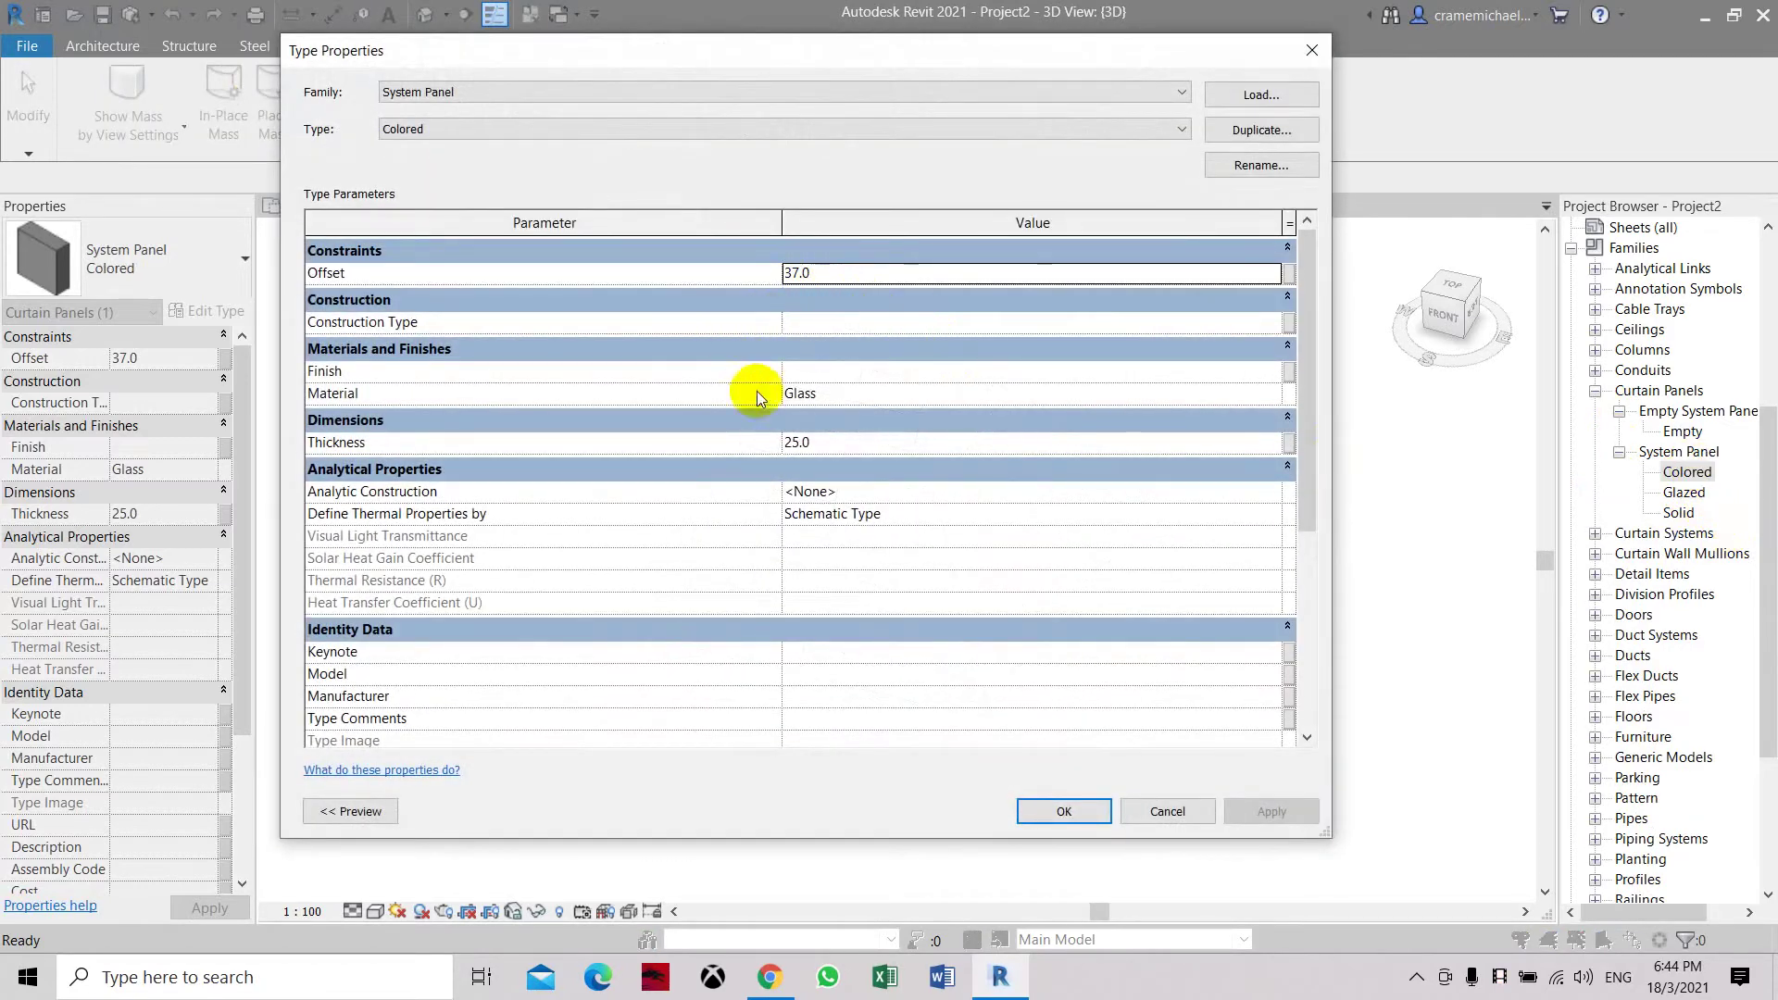
pyautogui.click(1197, 392)
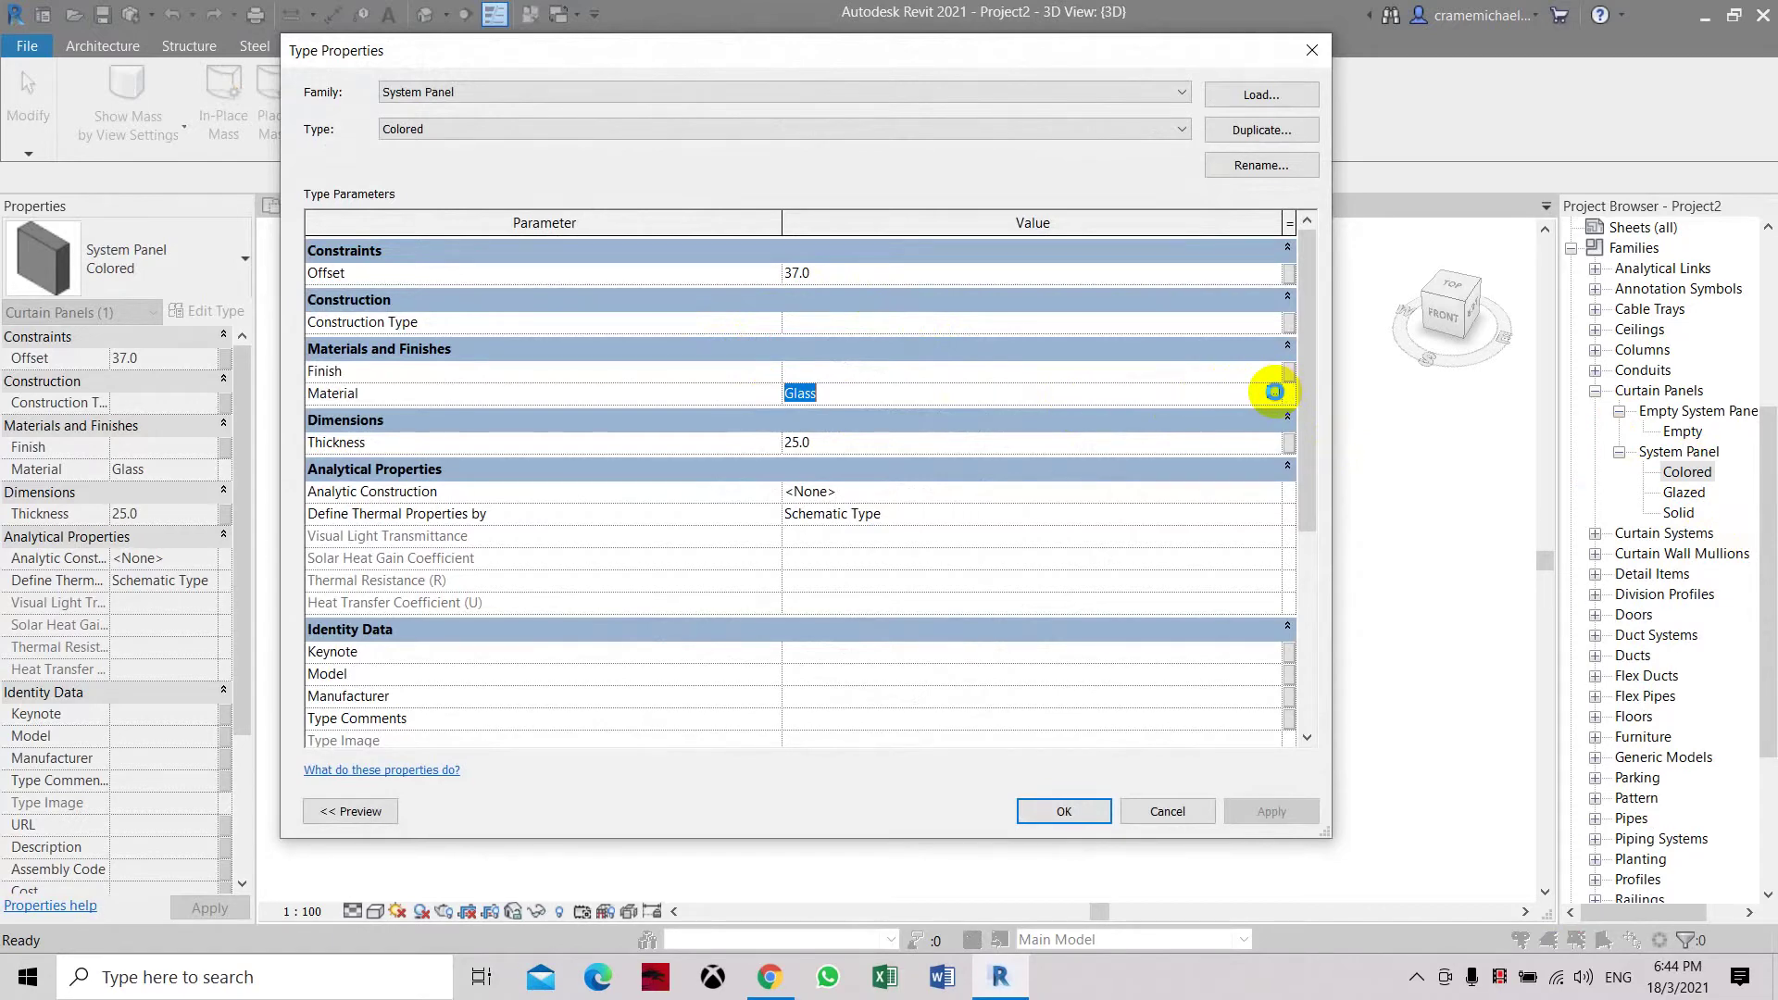
pyautogui.click(1275, 392)
pyautogui.click(1171, 139)
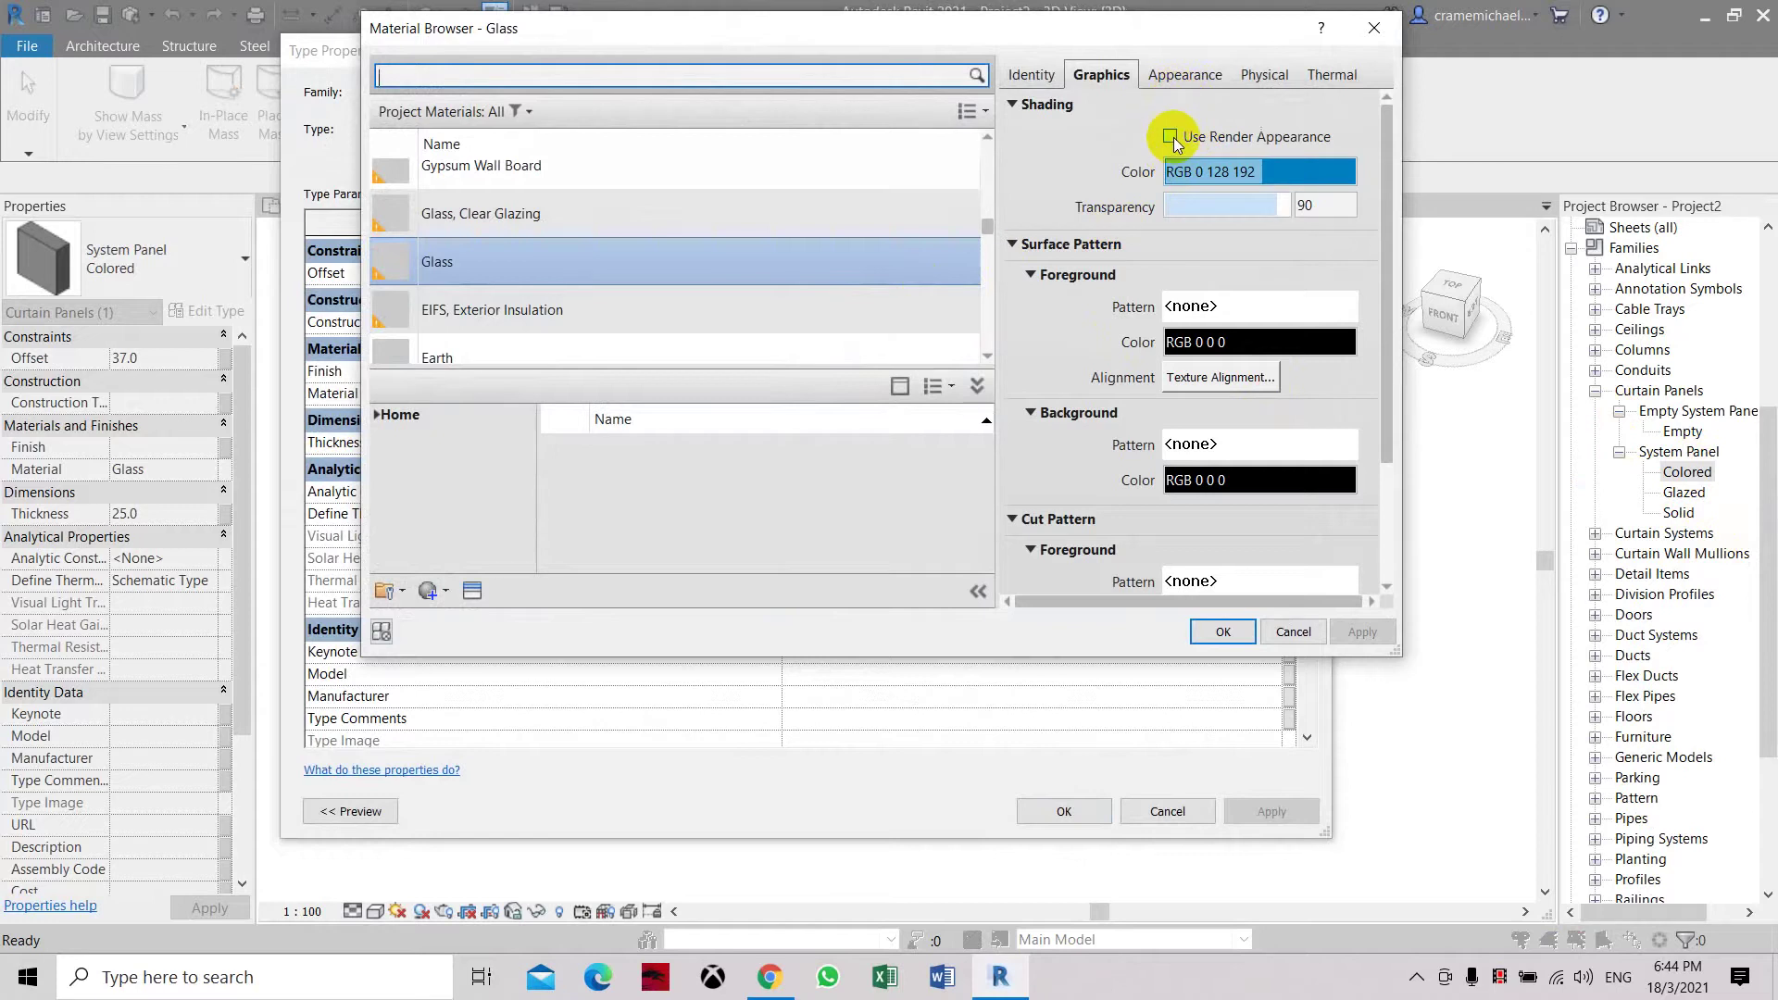
pyautogui.click(1184, 74)
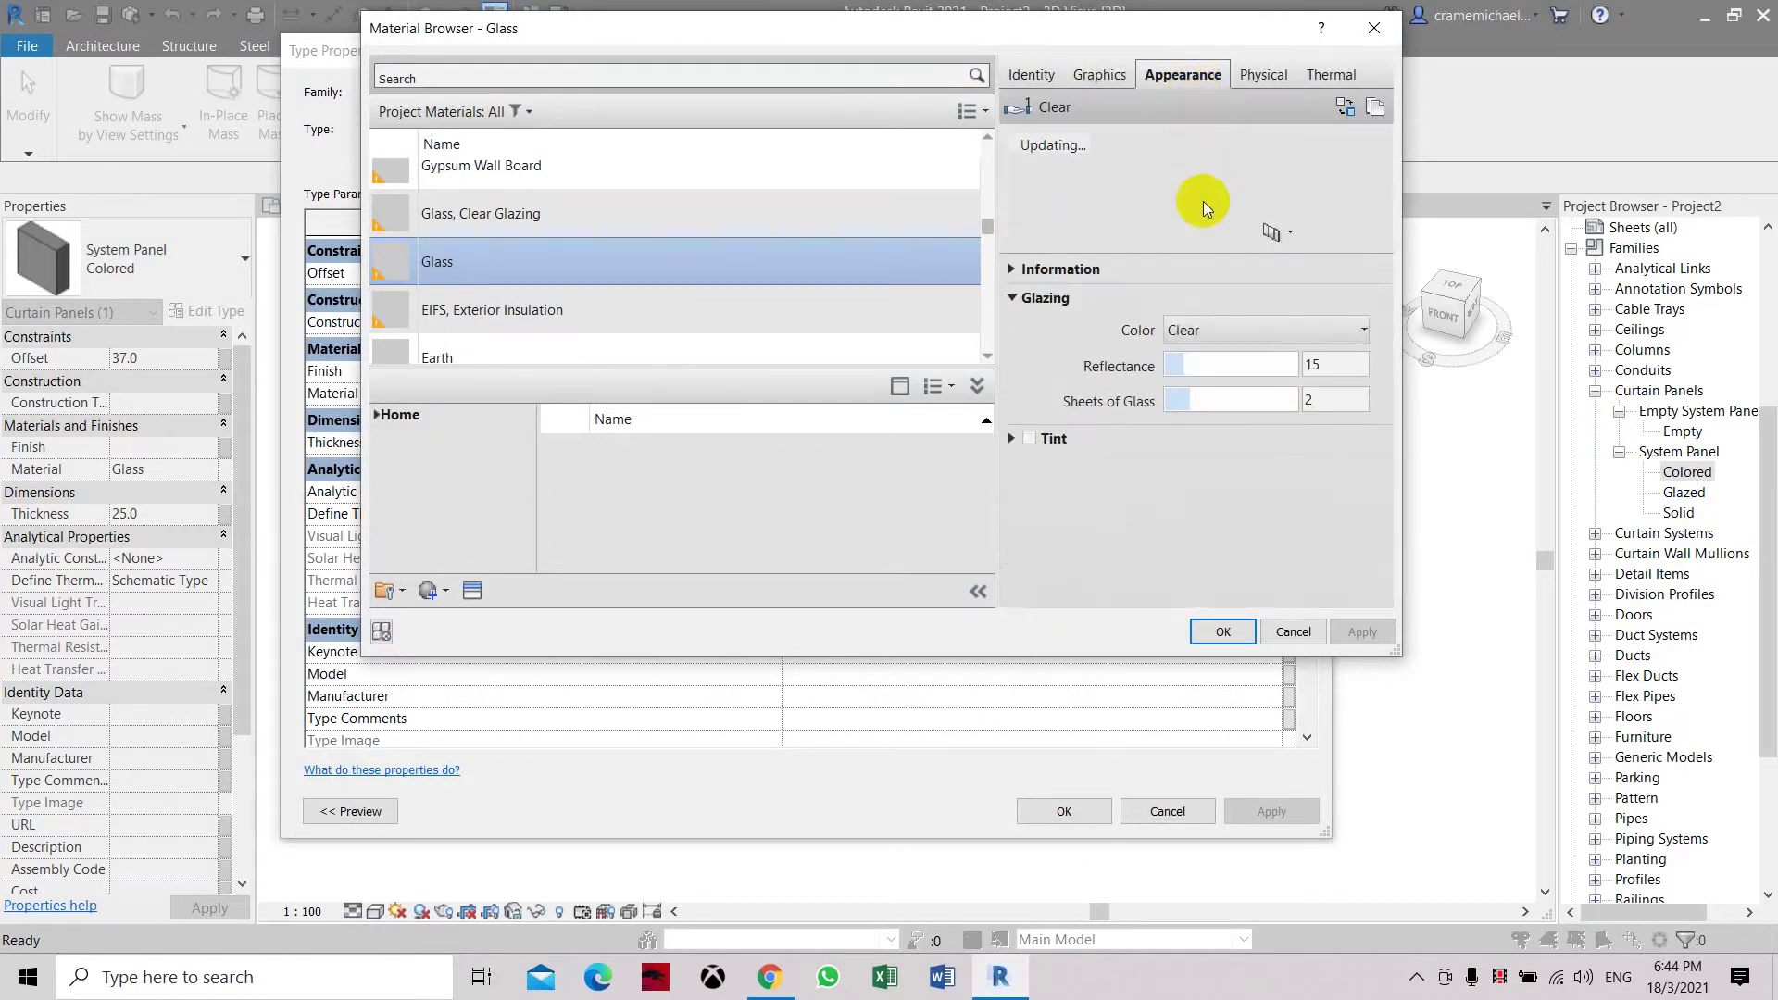
pyautogui.click(1265, 332)
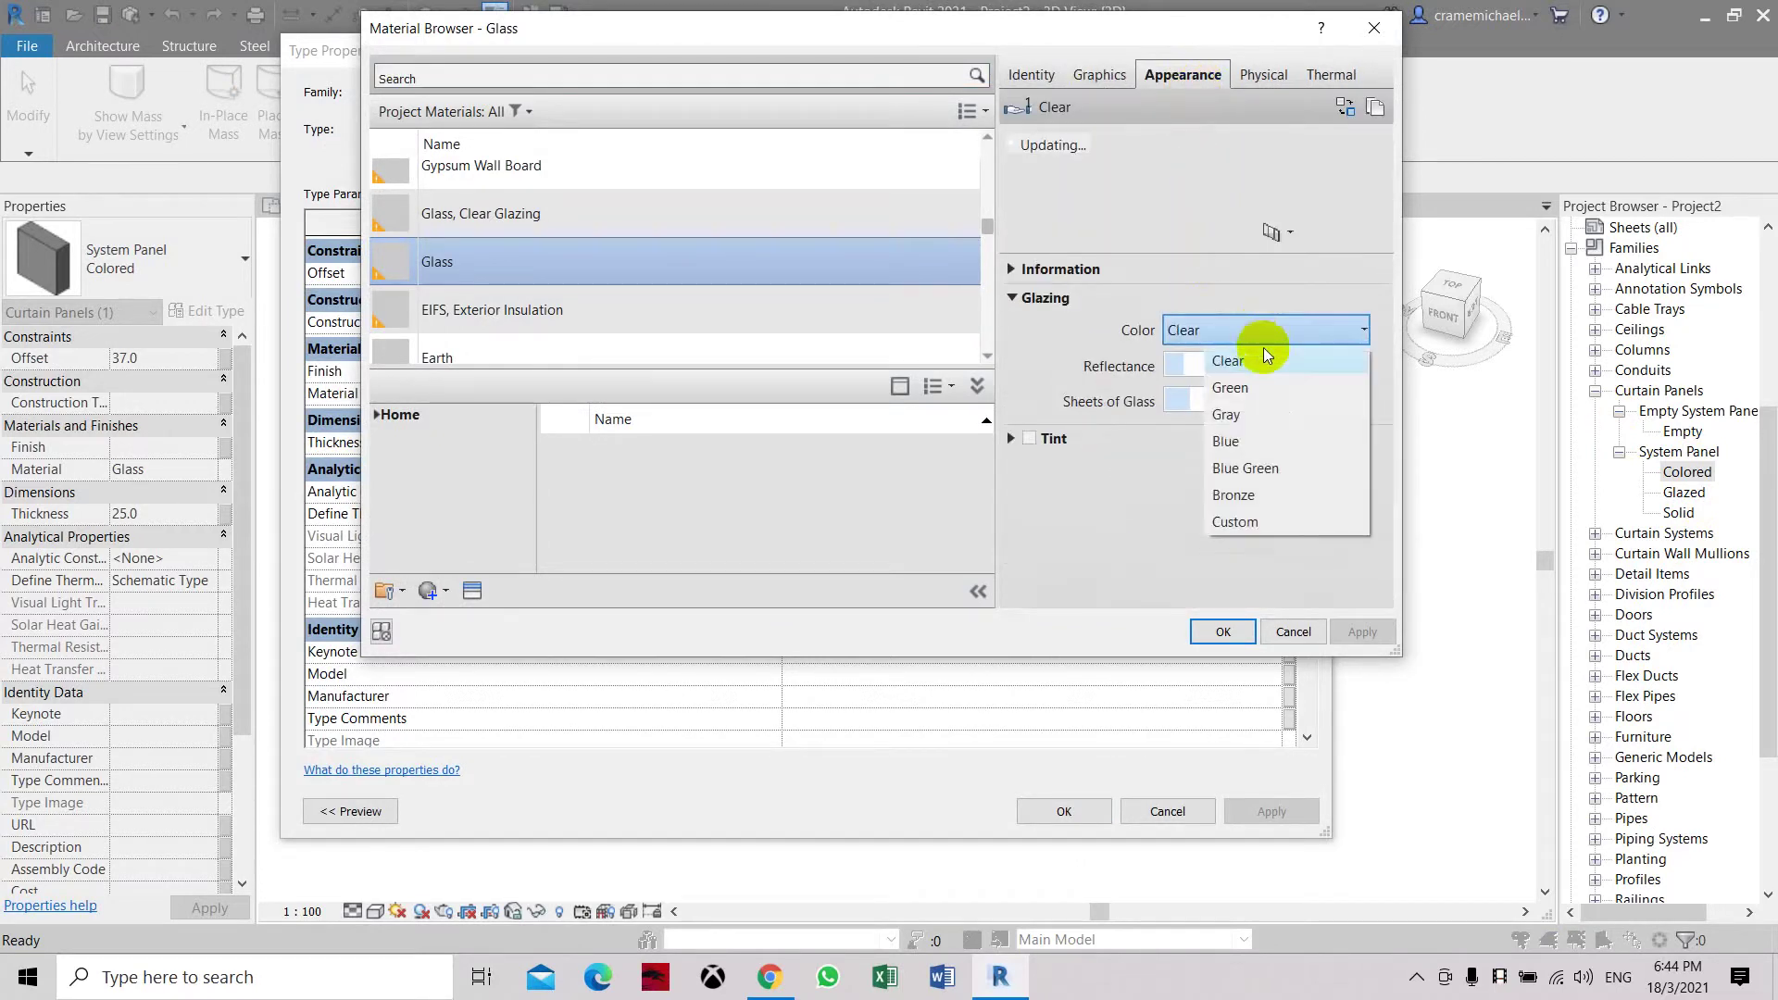
pyautogui.click(1253, 463)
# Step: Check the Glass material's graphics and appearance settings, apply the material changes and confirm the Colored type's properties
pyautogui.click(1094, 77)
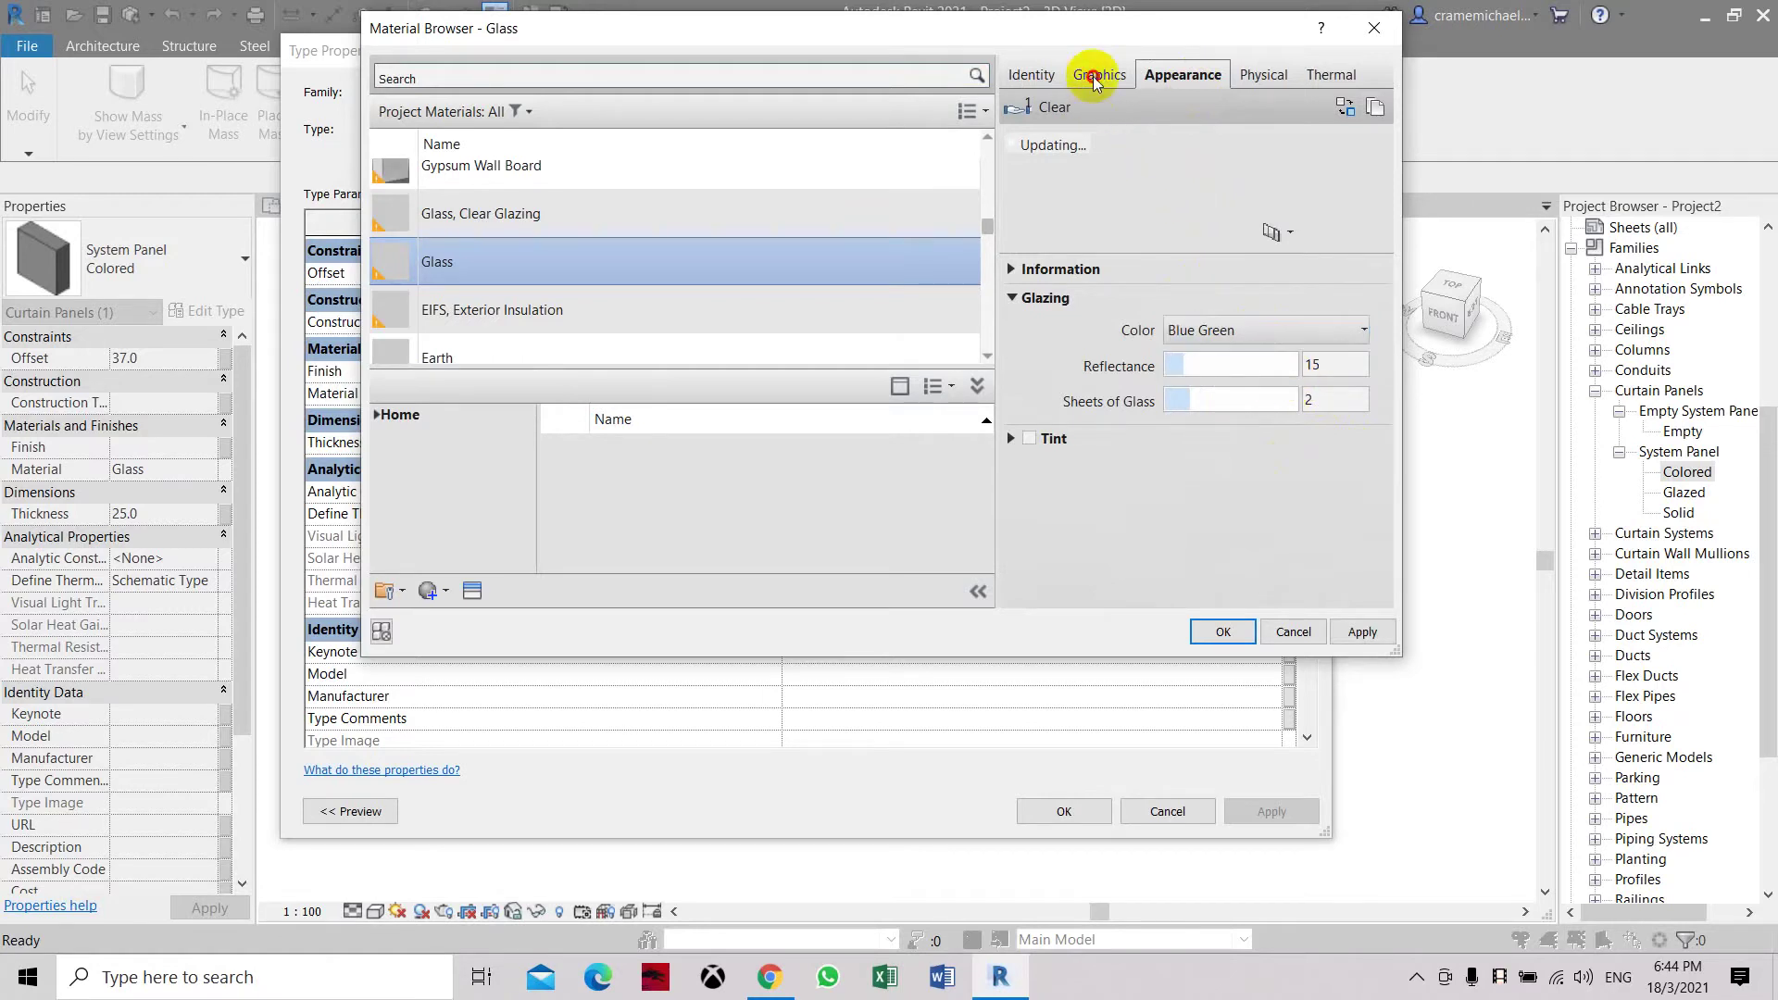
pyautogui.click(1195, 76)
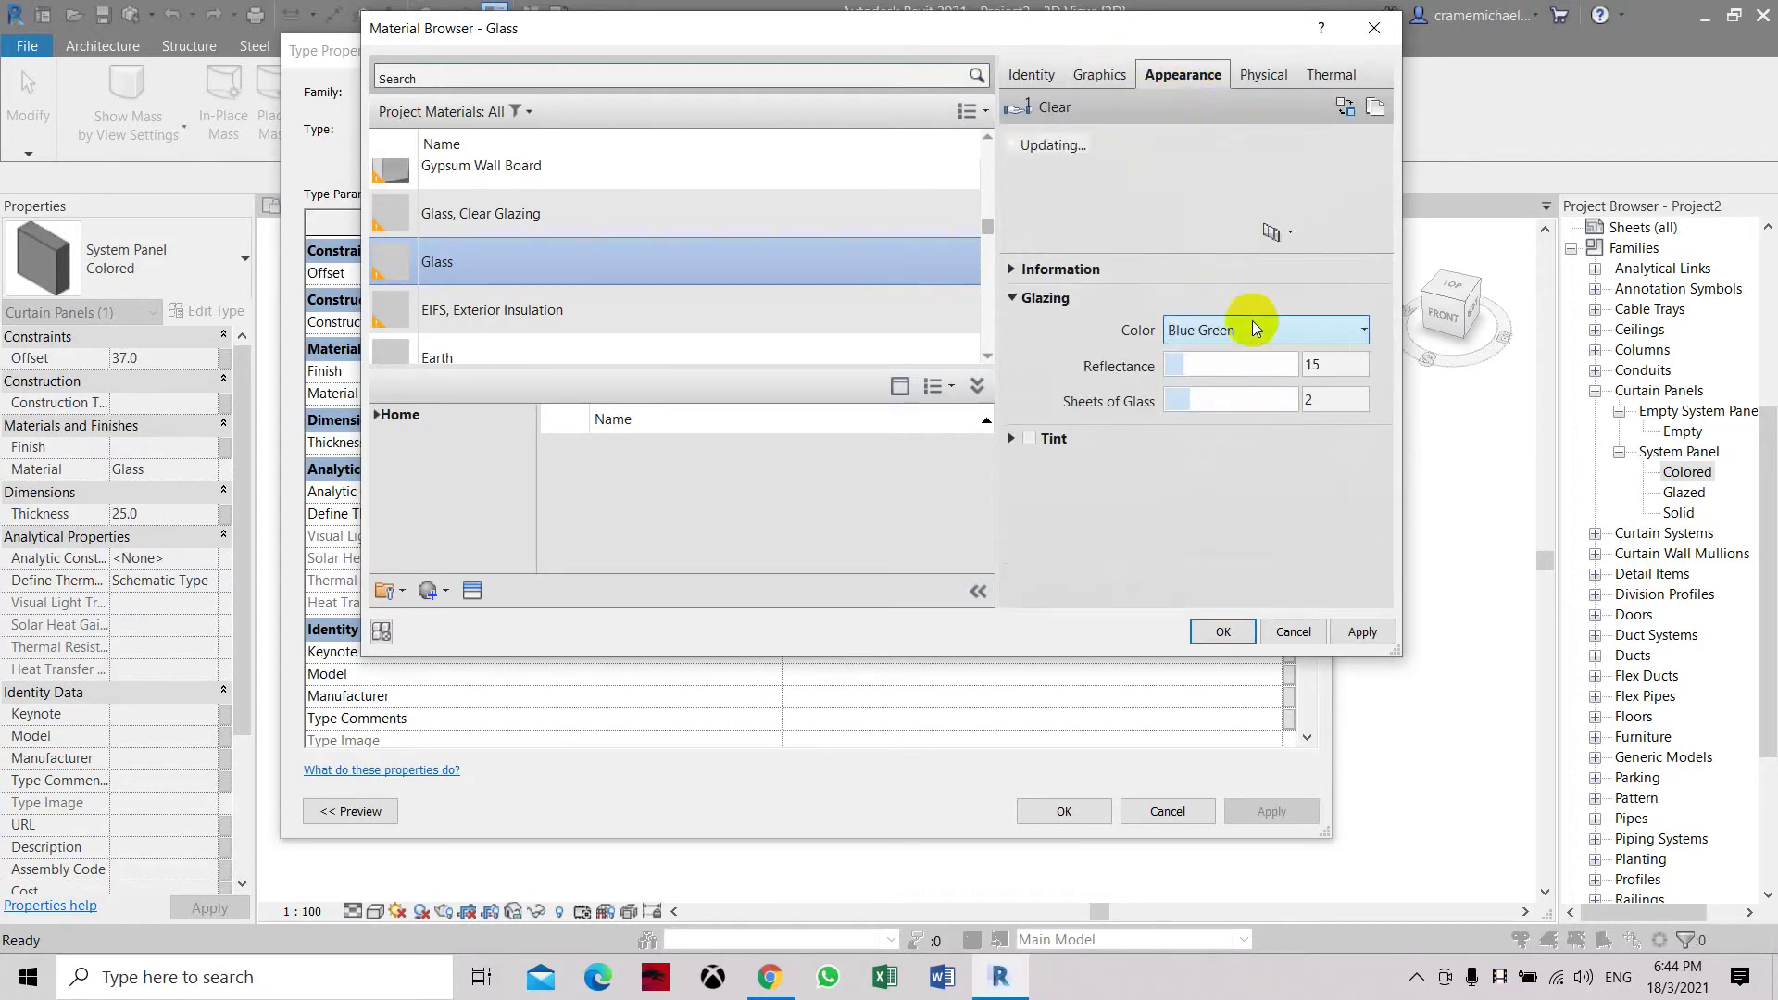
pyautogui.click(1252, 328)
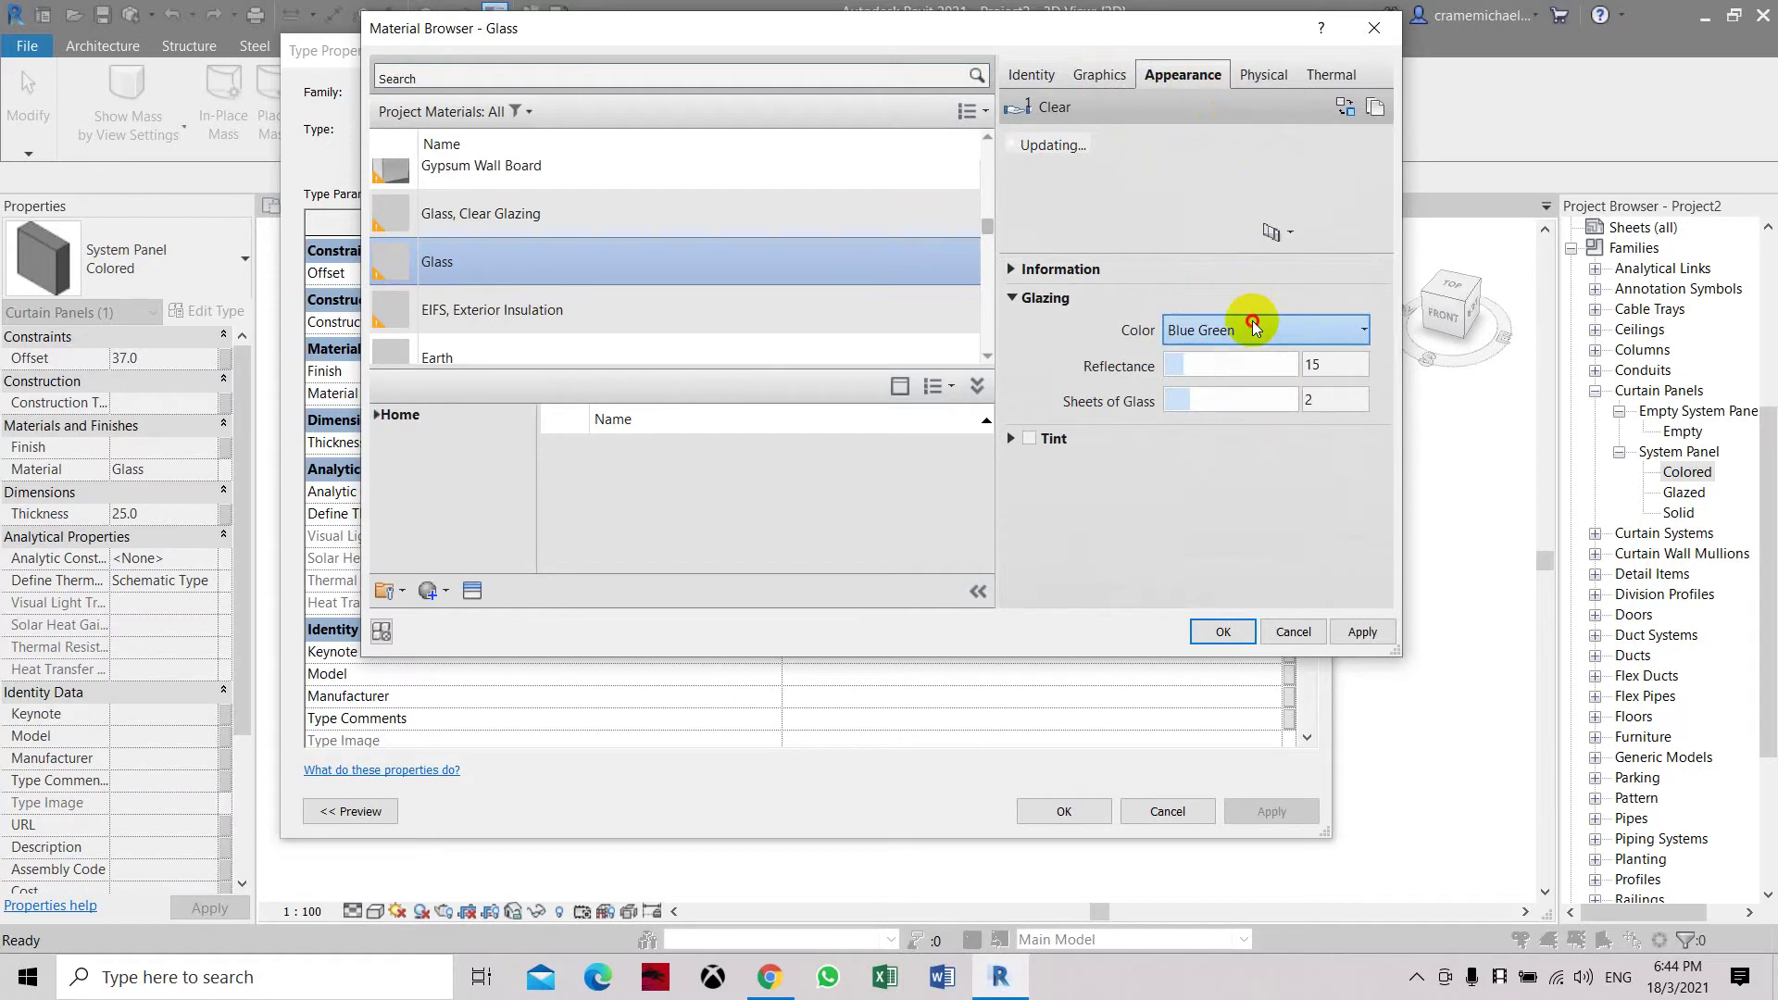
pyautogui.click(1107, 78)
pyautogui.click(1113, 82)
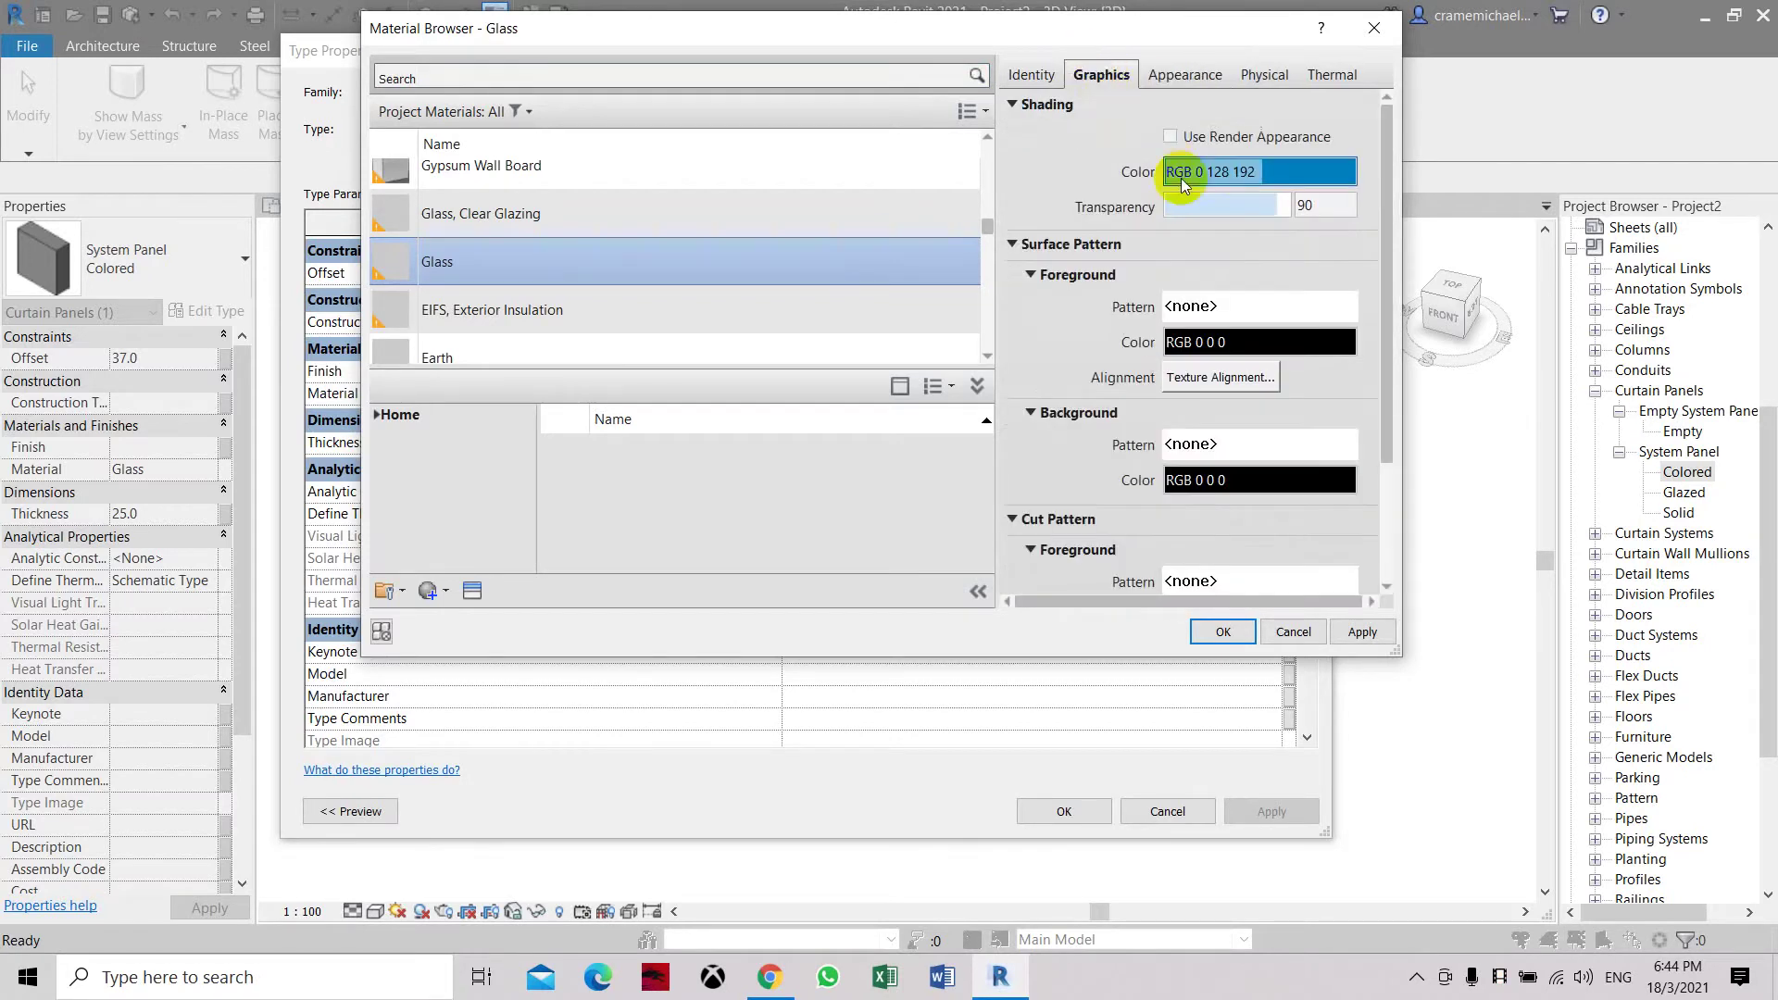
pyautogui.click(1377, 635)
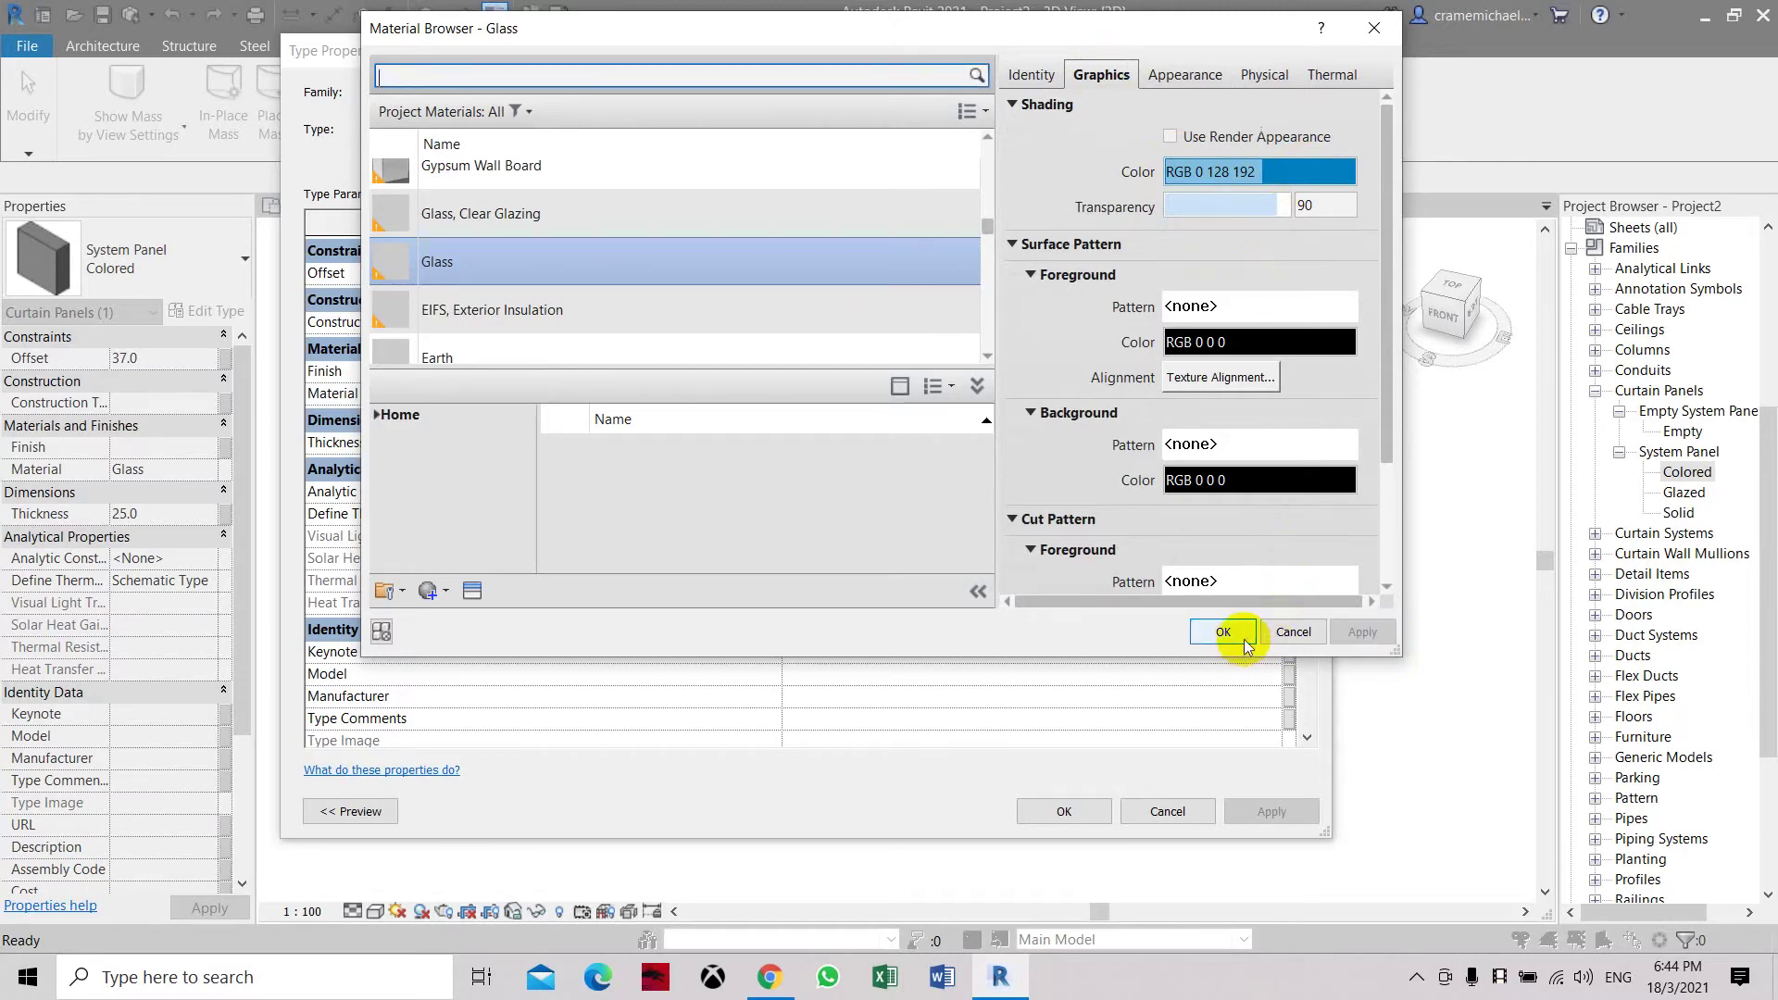
pyautogui.click(1227, 635)
pyautogui.click(1064, 812)
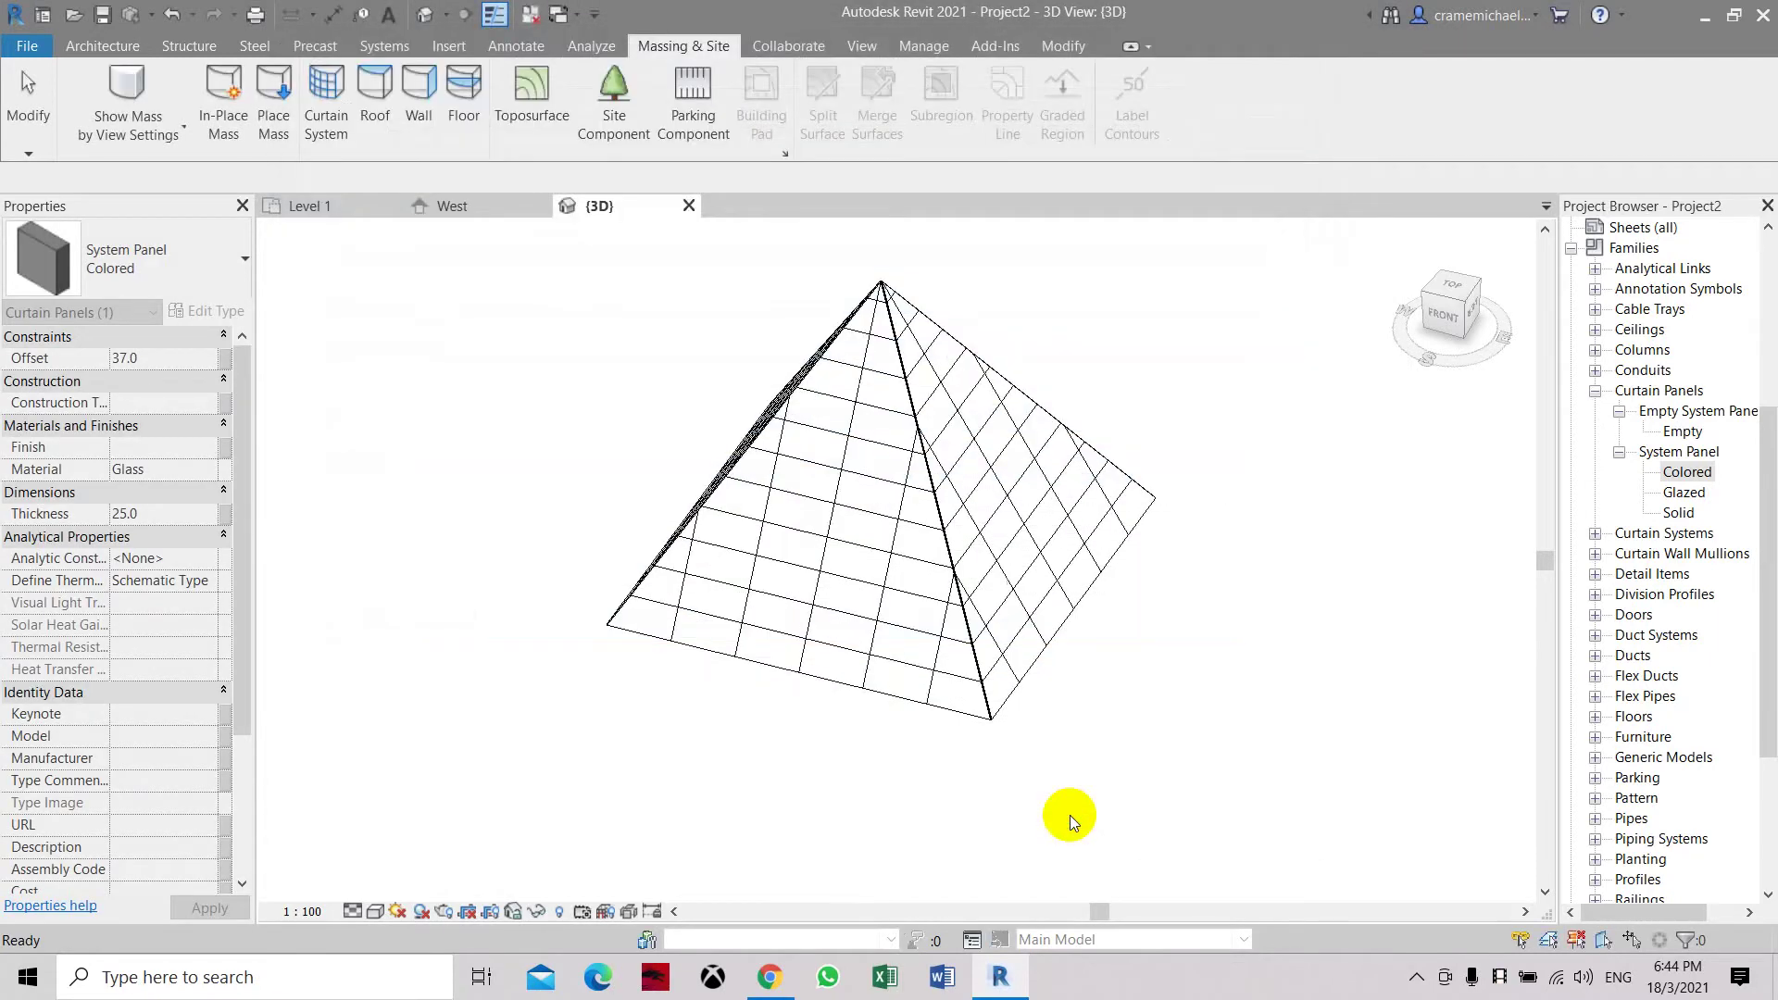
# Step: Set the Curtain Panel of the pyramid's 1500 x 3000mm curtain system type to System Panel : Colored
pyautogui.click(171, 281)
pyautogui.click(481, 353)
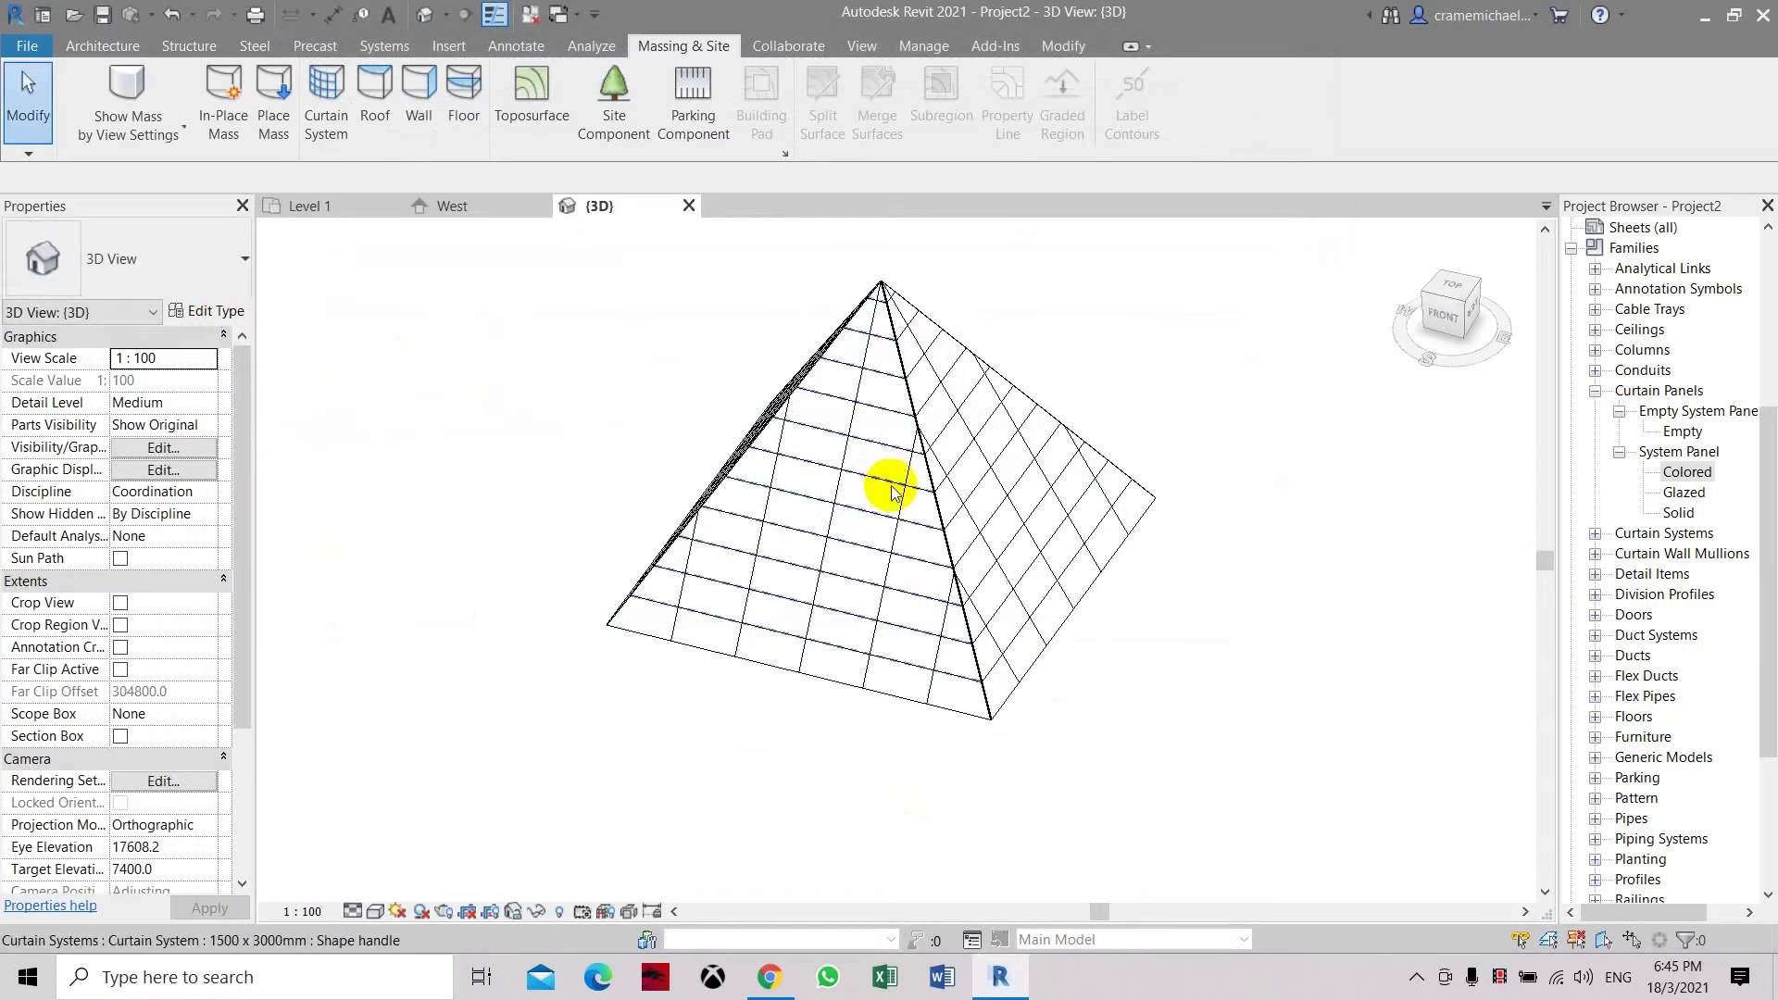
pyautogui.click(837, 554)
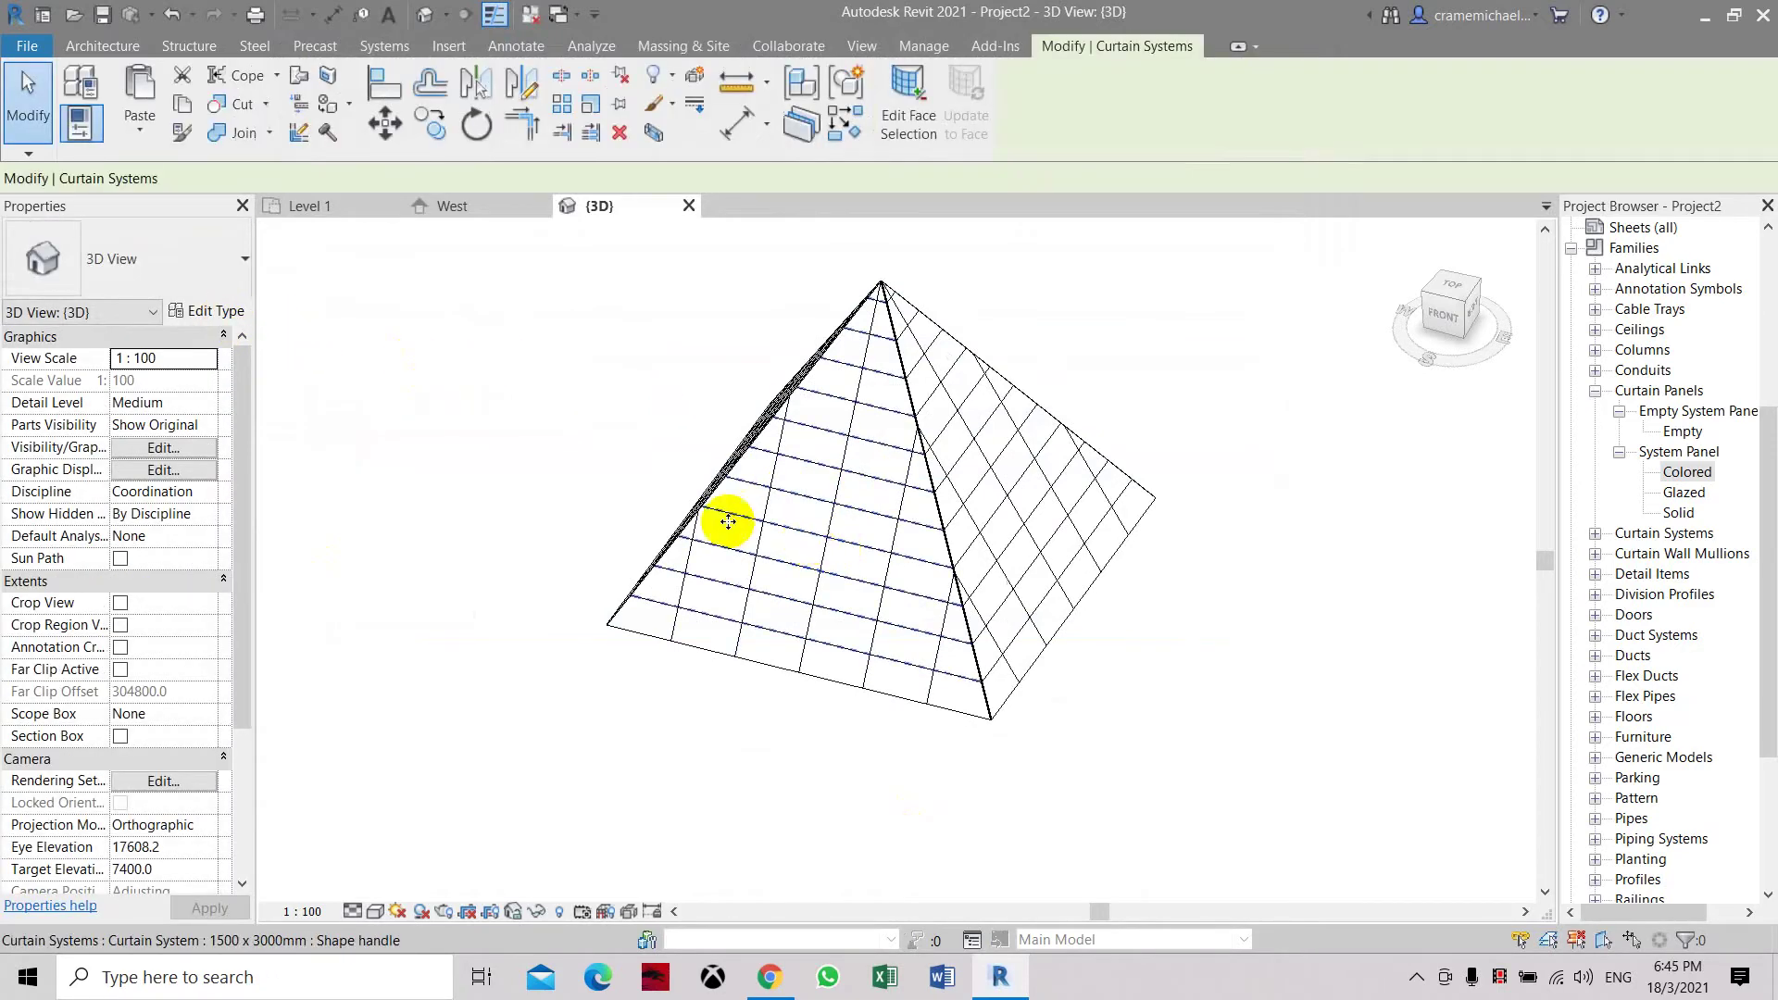
pyautogui.click(207, 311)
pyautogui.click(1252, 272)
pyautogui.click(1279, 271)
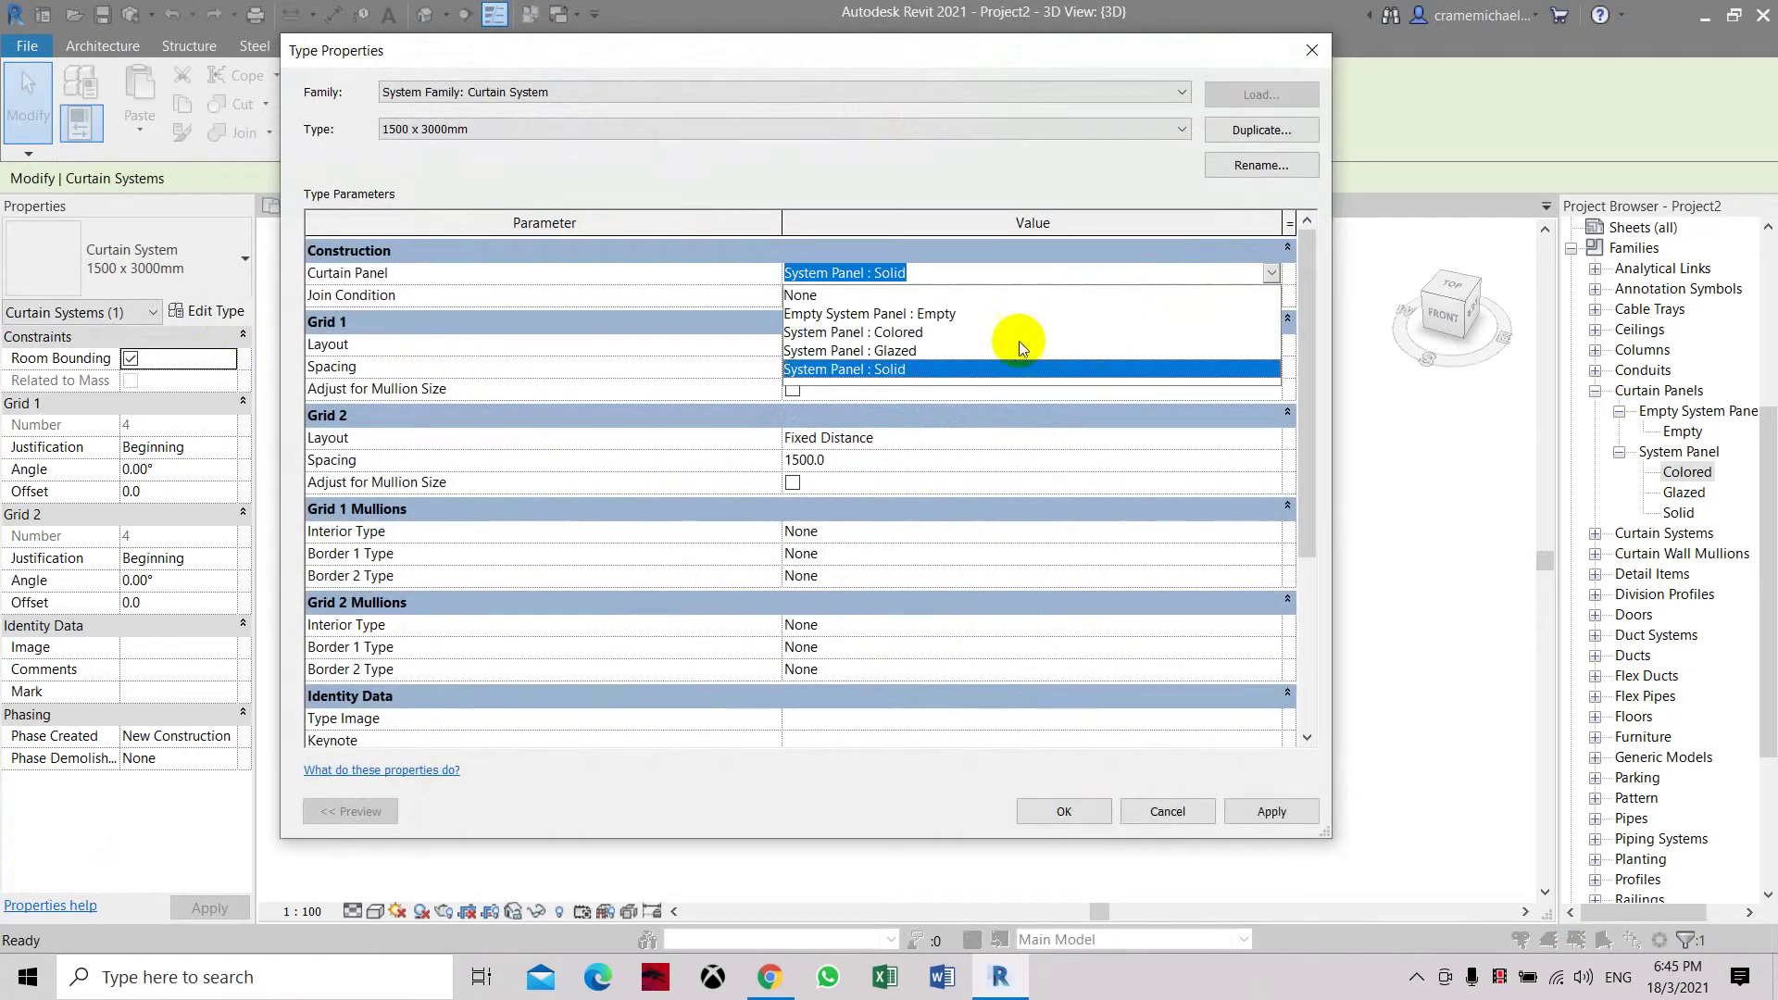
pyautogui.click(924, 332)
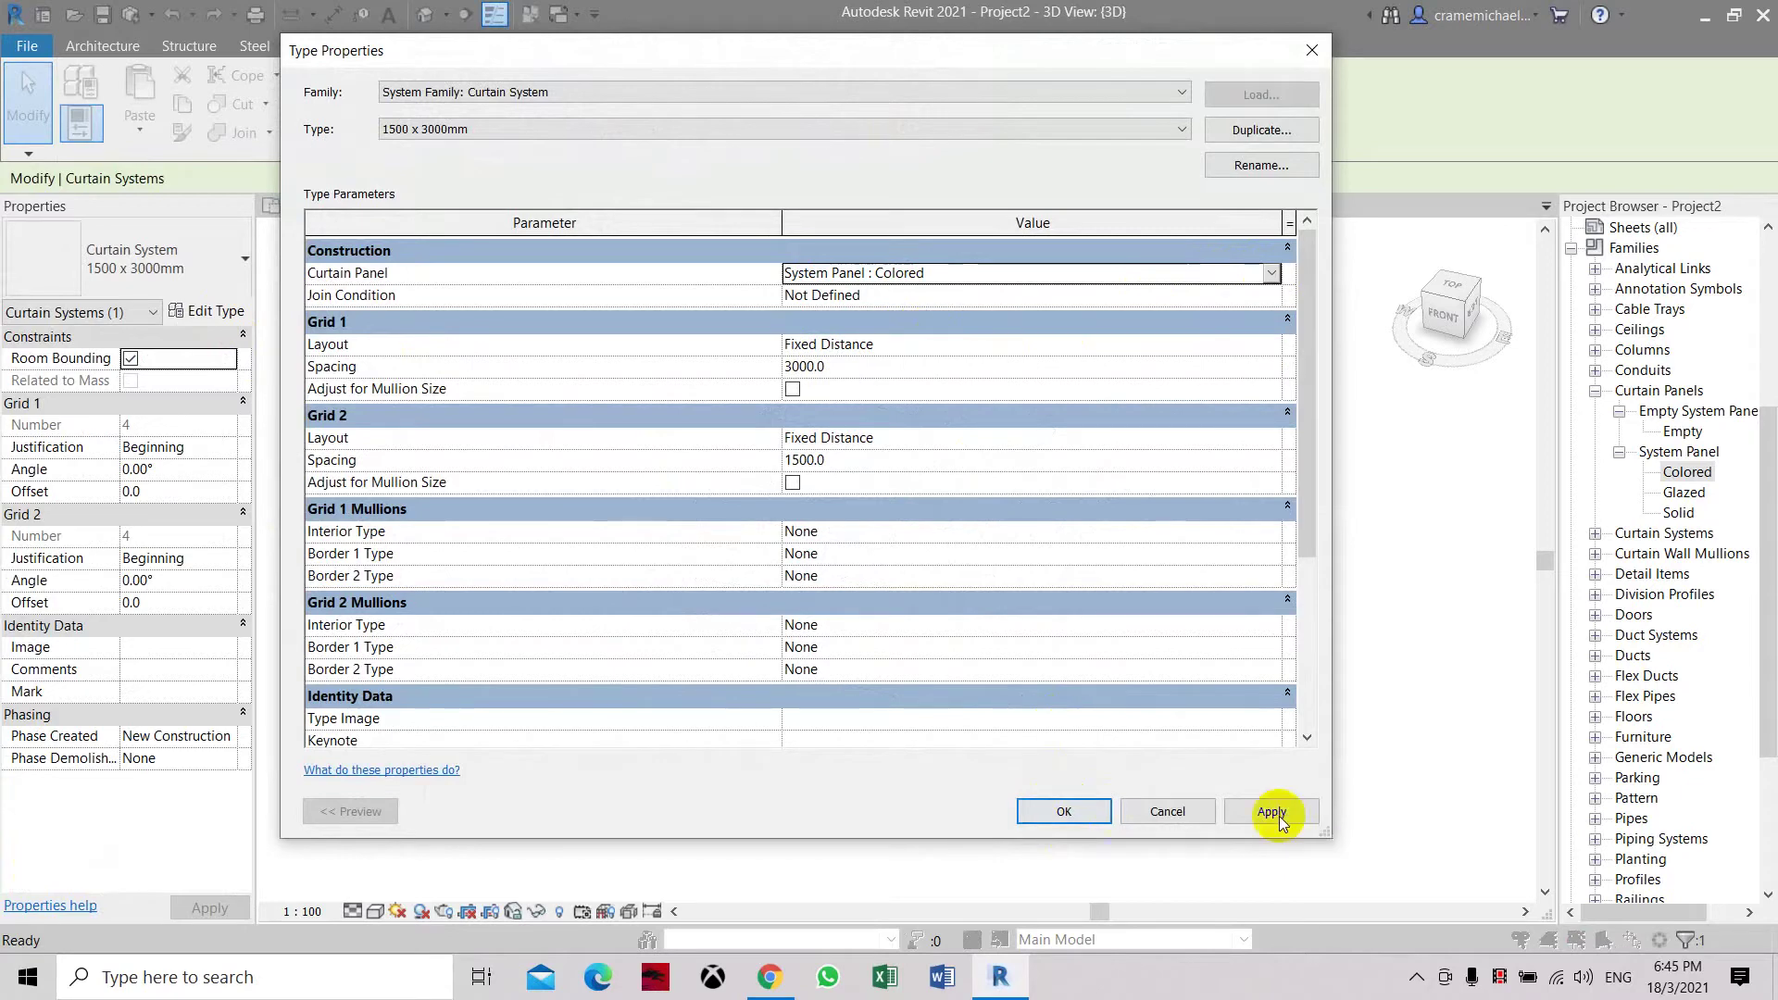
pyautogui.click(1066, 814)
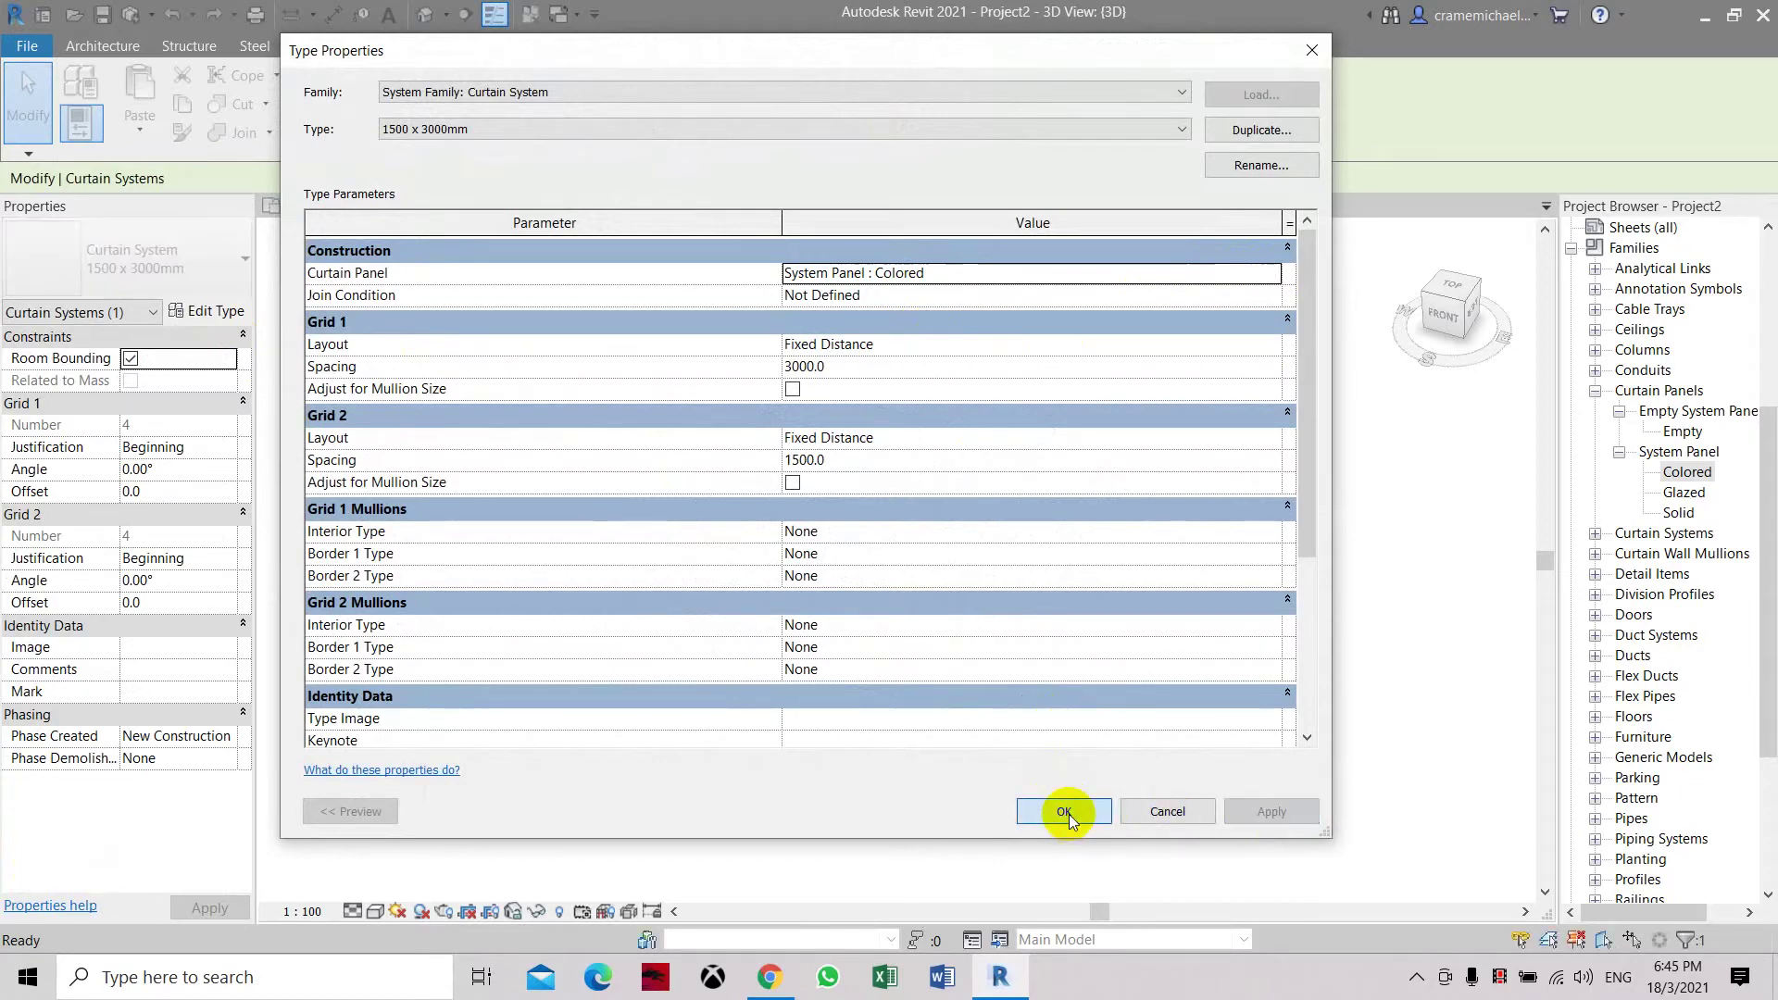
# Step: Display the pyramid in the Shaded visual style and view it from another side
pyautogui.click(398, 911)
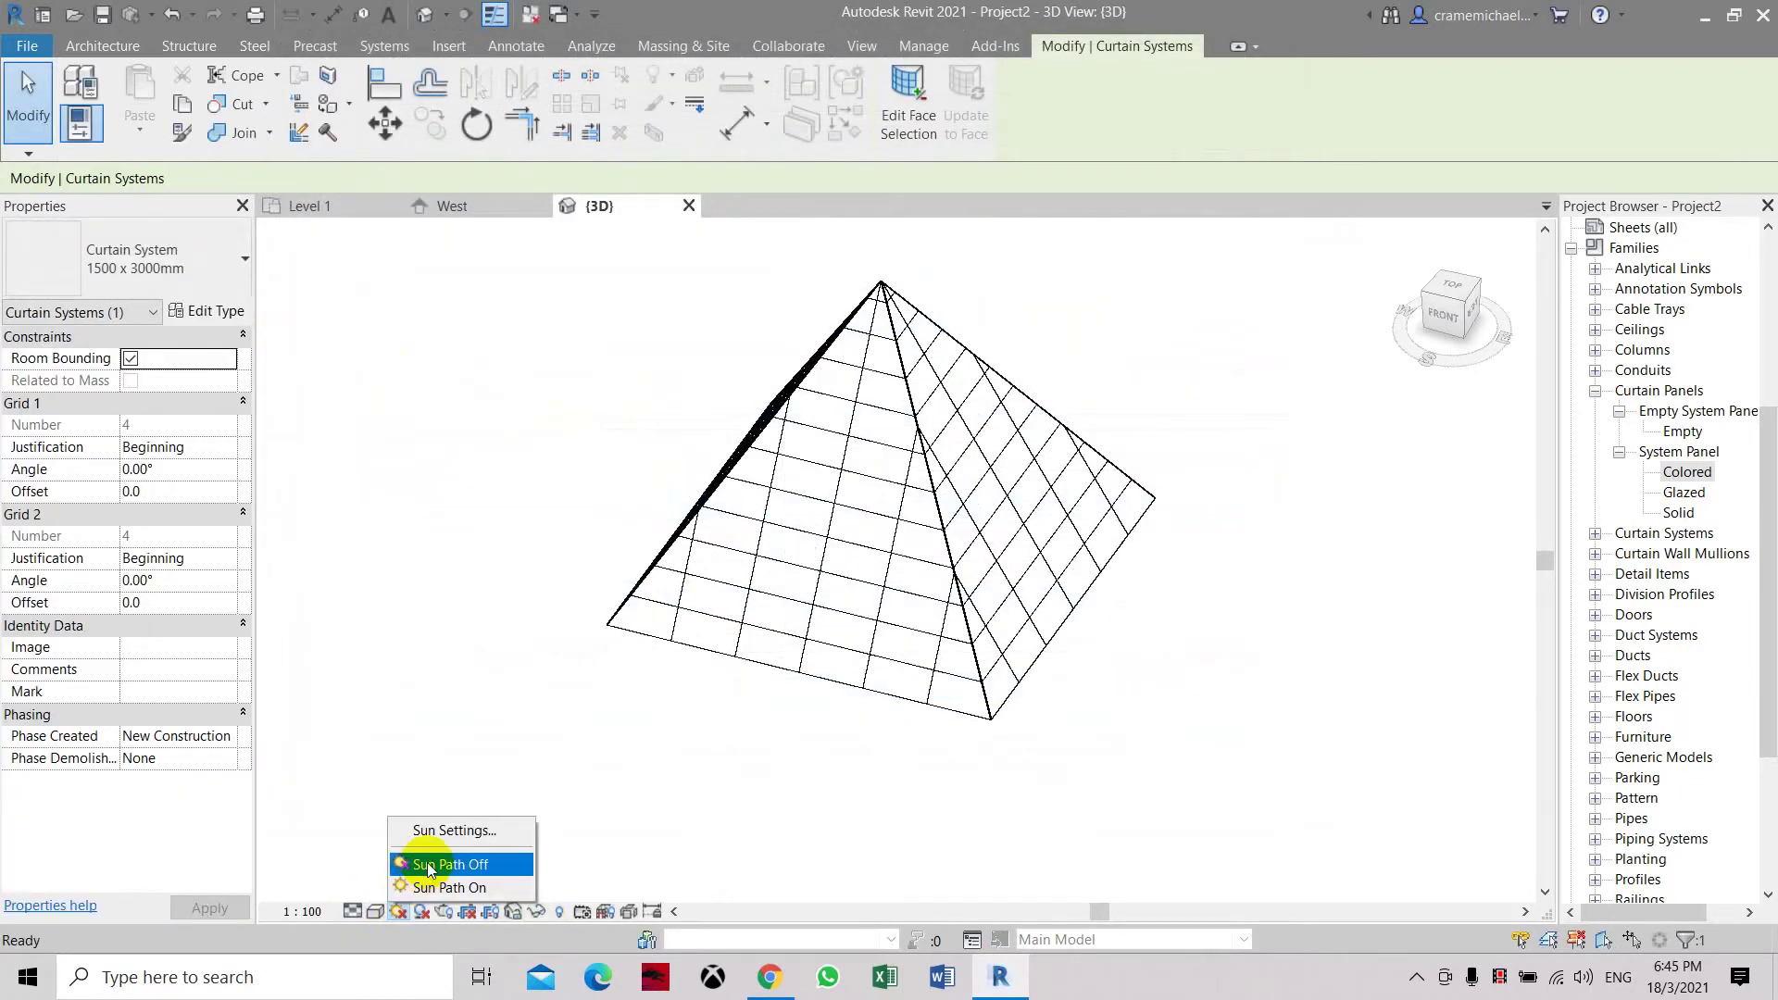
pyautogui.click(353, 911)
pyautogui.click(376, 911)
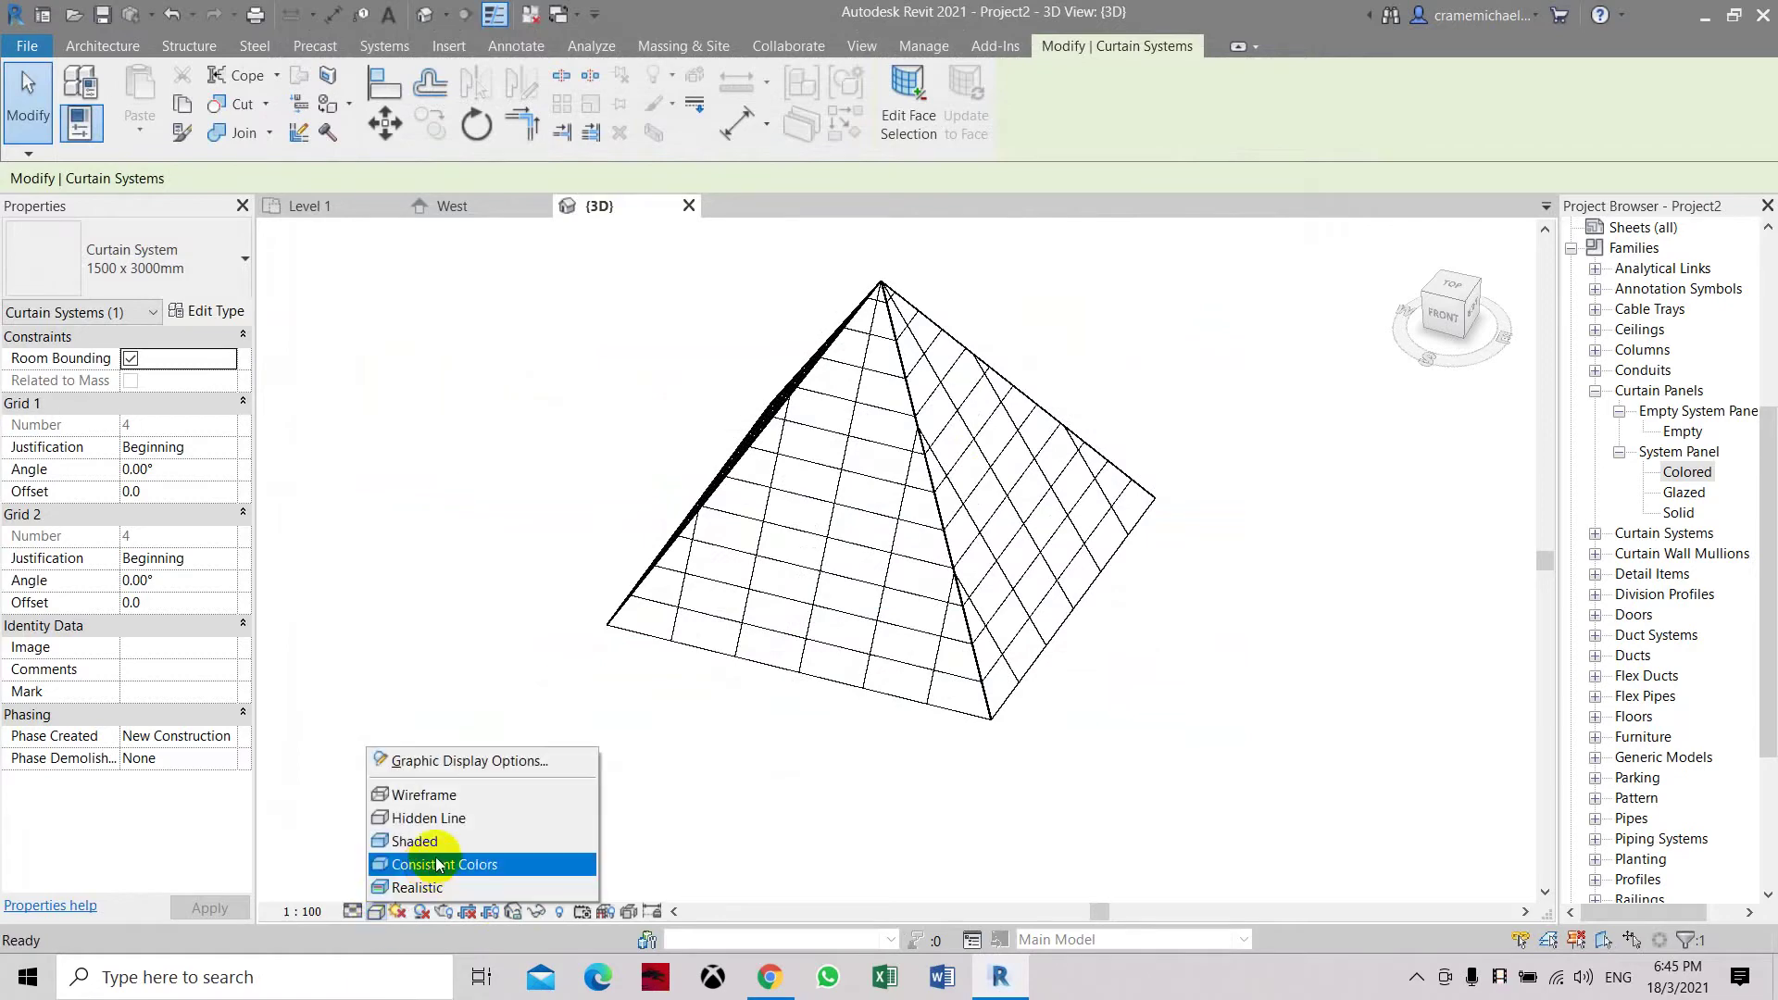
pyautogui.click(435, 841)
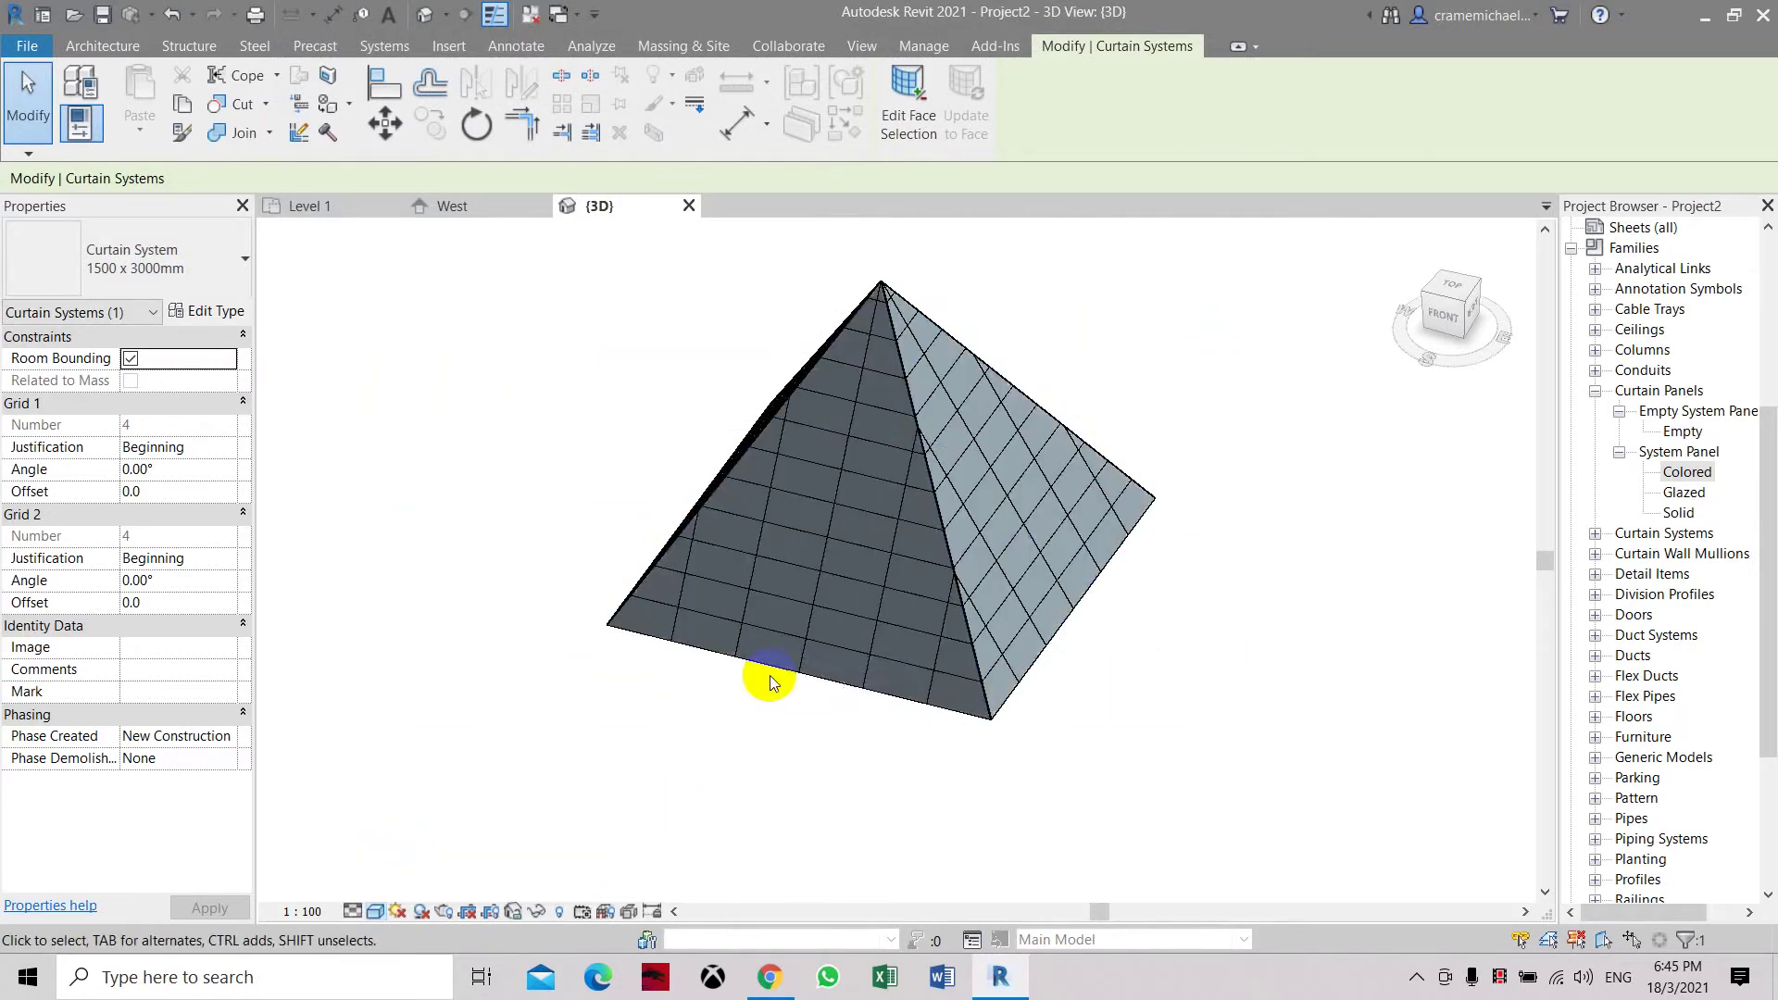
pyautogui.click(1462, 311)
pyautogui.moveTo(1453, 258)
pyautogui.mouseDown()
pyautogui.moveTo(1342, 329)
pyautogui.moveTo(1301, 379)
pyautogui.moveTo(1294, 429)
pyautogui.moveTo(1142, 425)
pyautogui.moveTo(1135, 334)
pyautogui.moveTo(873, 357)
pyautogui.moveTo(847, 421)
pyautogui.mouseUp()
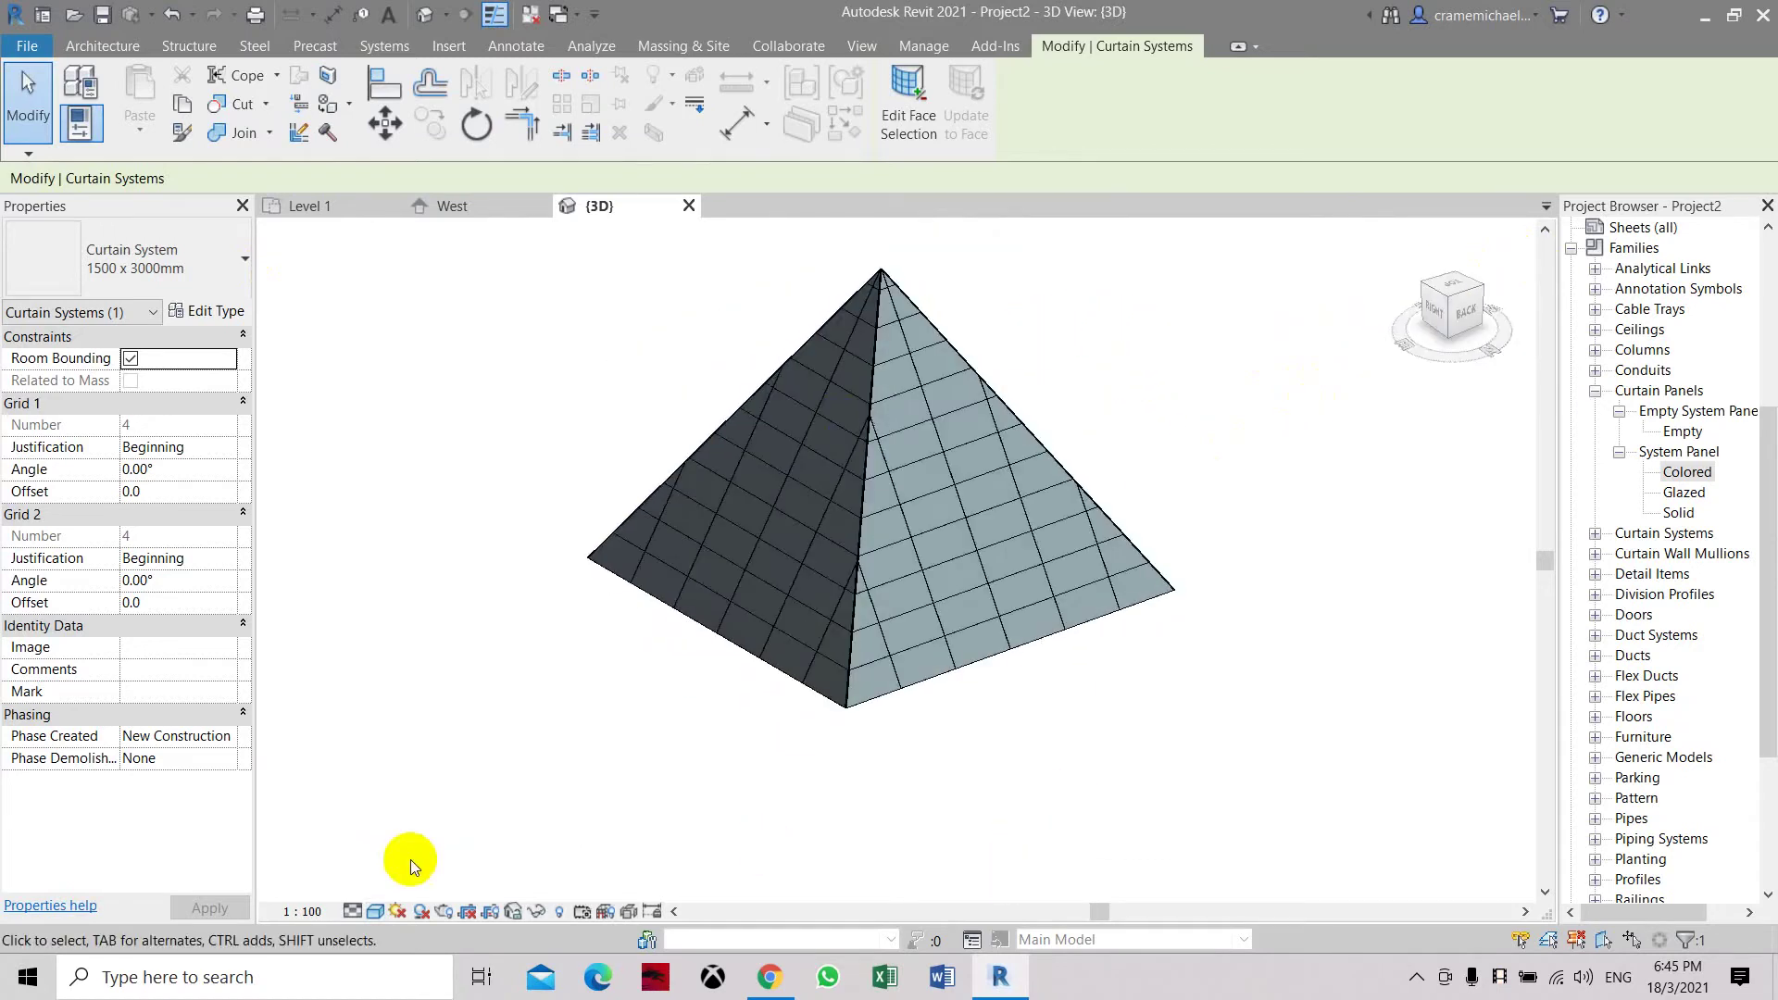
# Step: Set the 3D view's visual style to Realistic
pyautogui.click(375, 911)
pyautogui.click(407, 889)
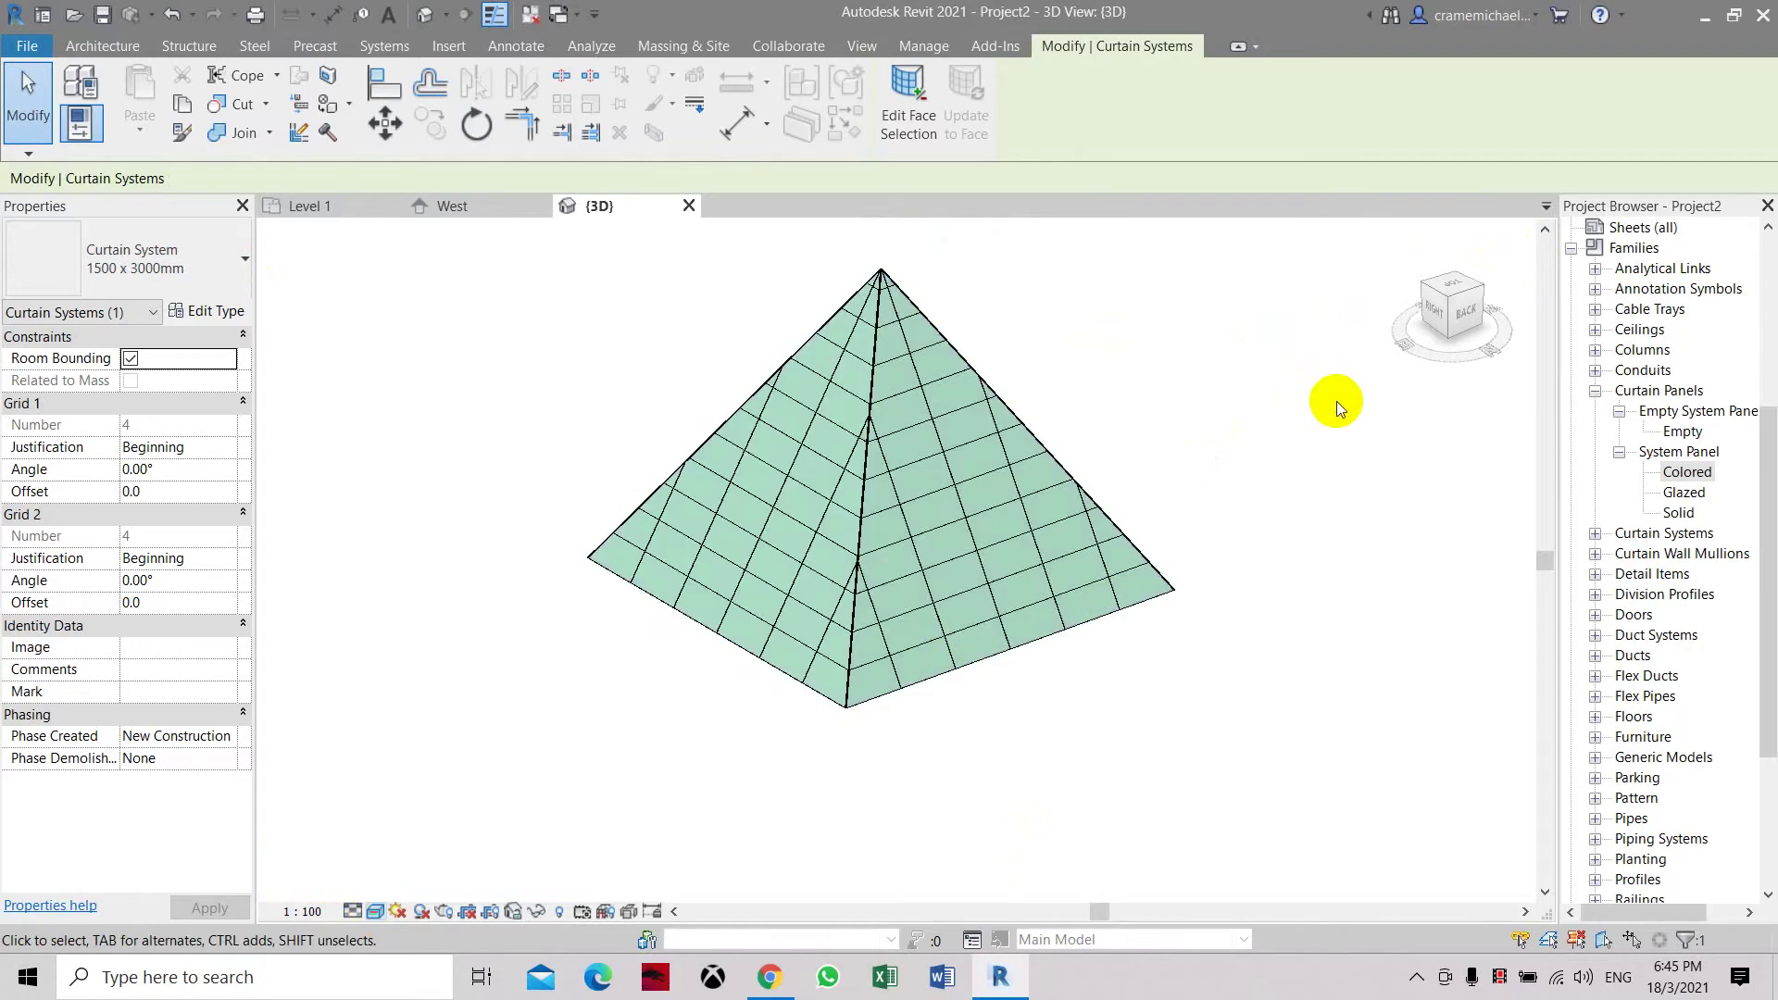
pyautogui.moveTo(1417, 318)
pyautogui.mouseDown()
pyautogui.moveTo(1488, 309)
pyautogui.moveTo(1472, 296)
pyautogui.moveTo(1397, 334)
pyautogui.moveTo(1441, 432)
pyautogui.moveTo(1512, 333)
pyautogui.moveTo(343, 303)
pyautogui.moveTo(682, 265)
pyautogui.moveTo(559, 870)
pyautogui.moveTo(1450, 319)
pyautogui.mouseUp()
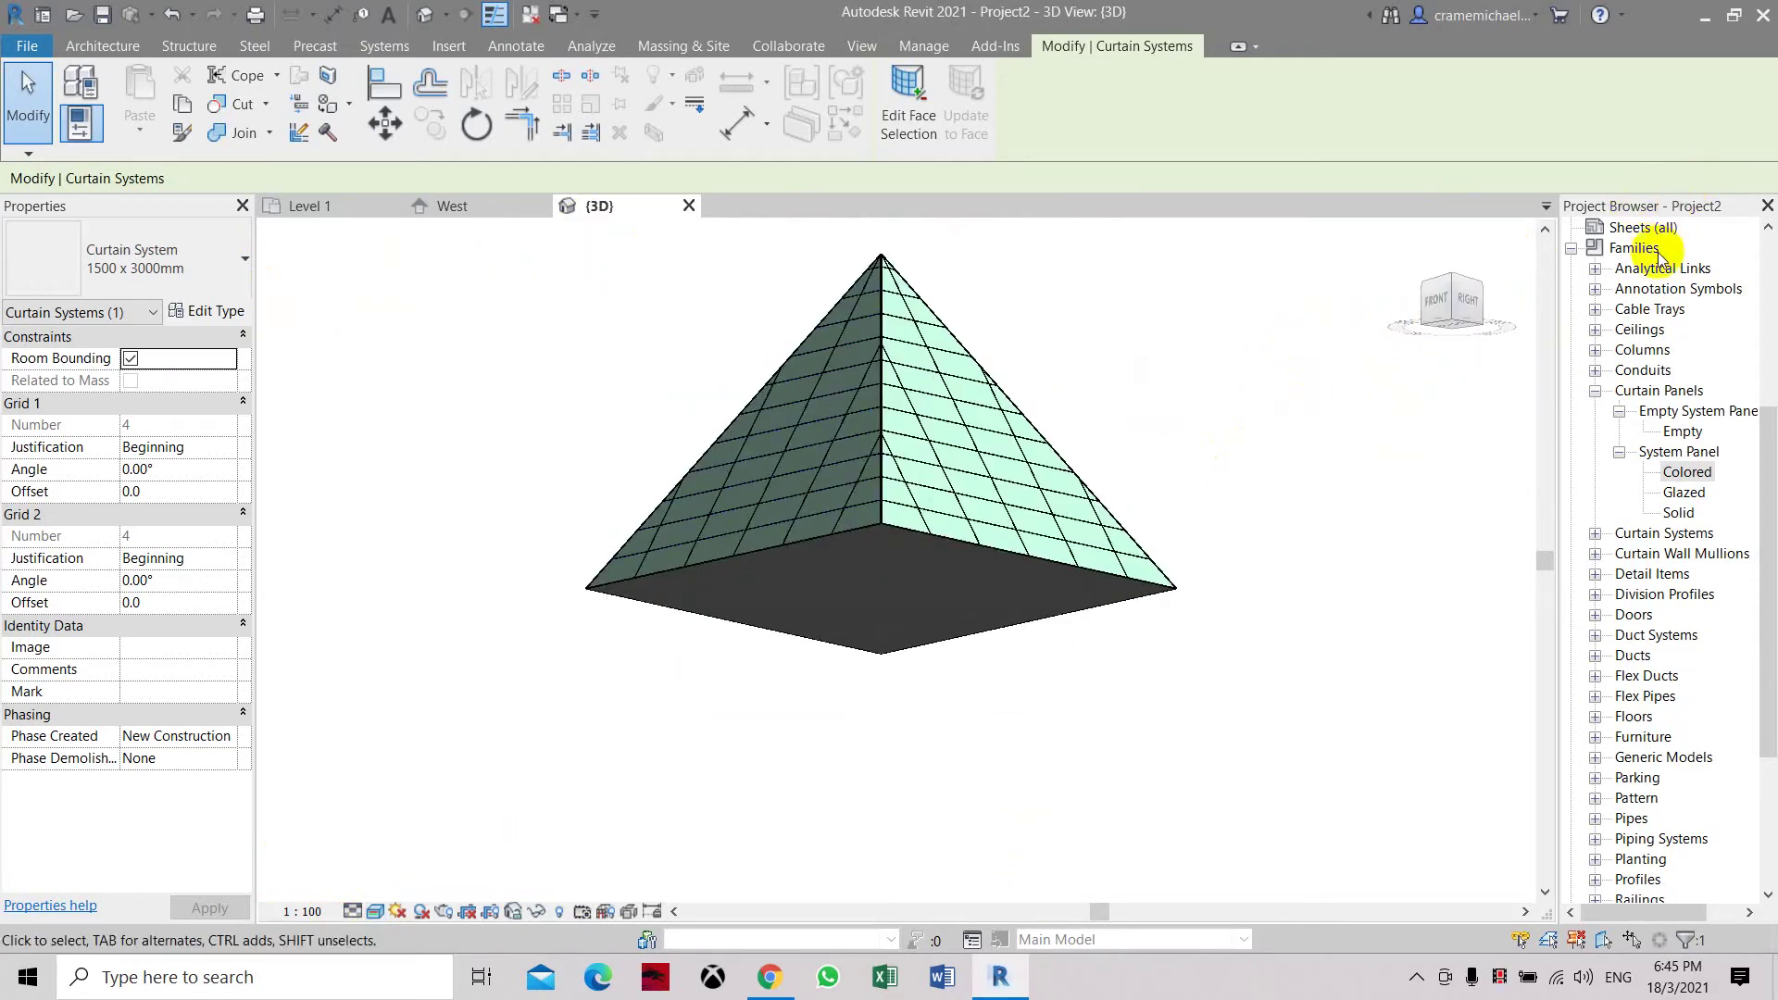
# Step: Start a curtain system by face and select the pyramid's bottom face for it
pyautogui.click(1455, 324)
pyautogui.moveTo(1313, 875); pyautogui.dragTo(1241, 246)
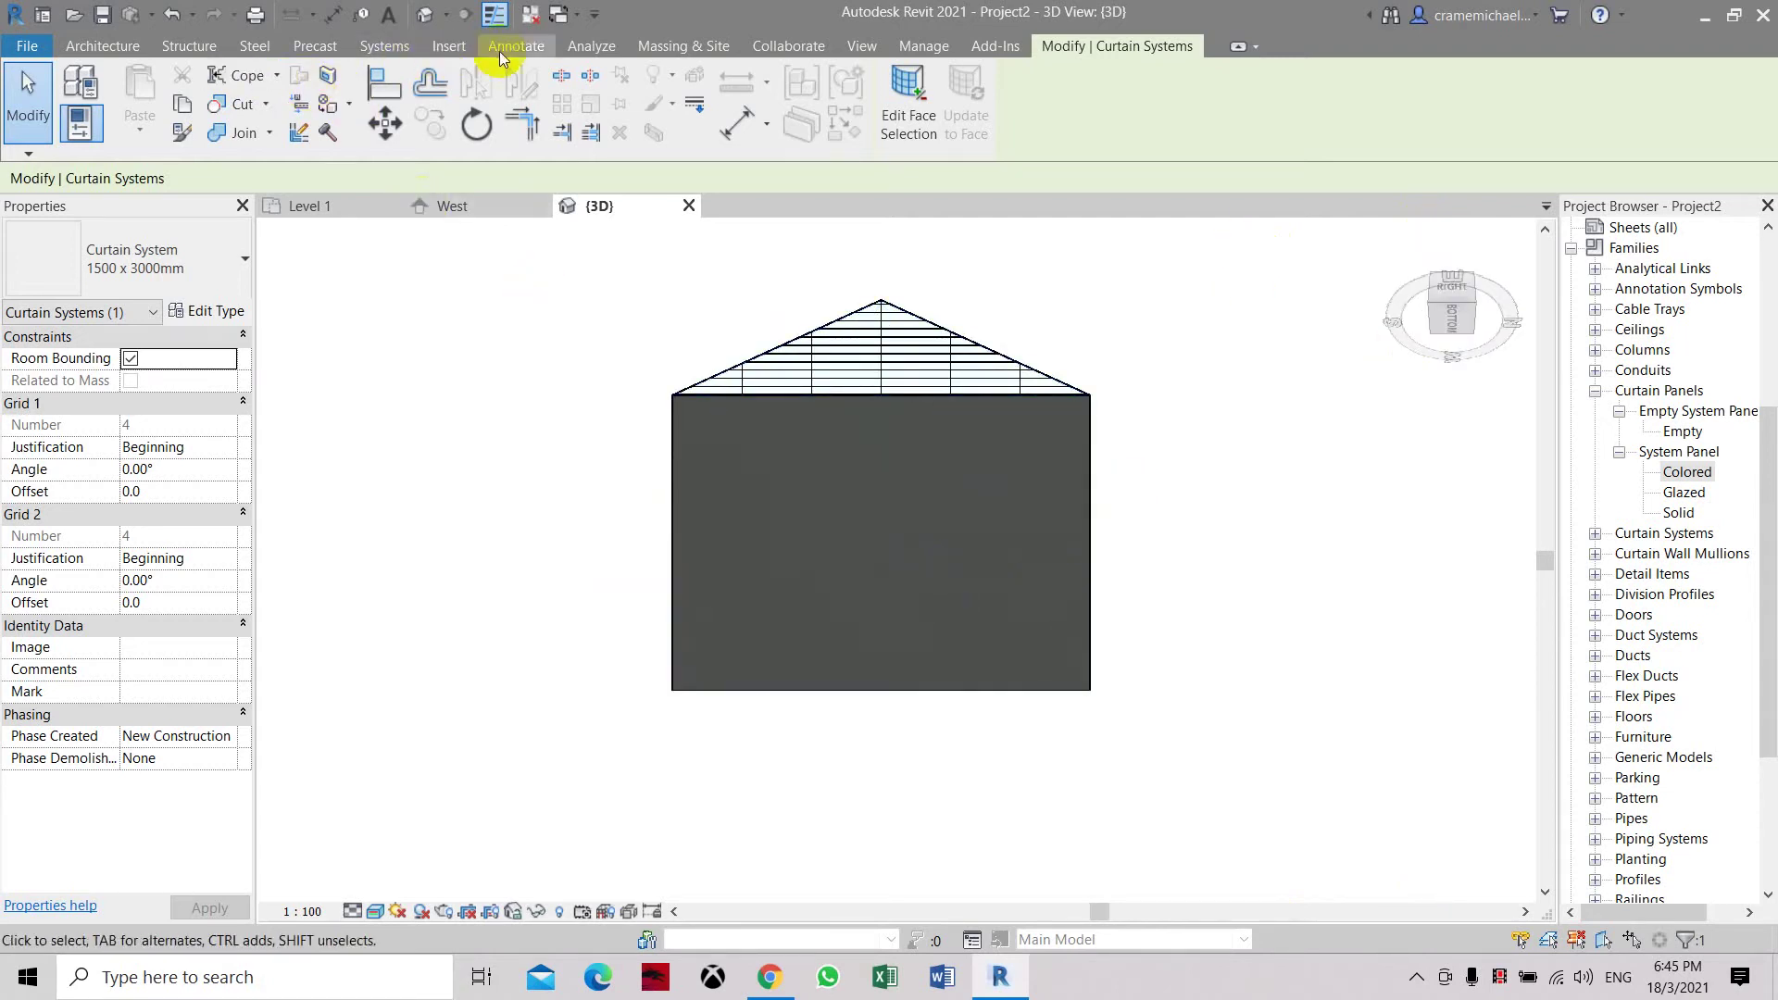
pyautogui.click(681, 47)
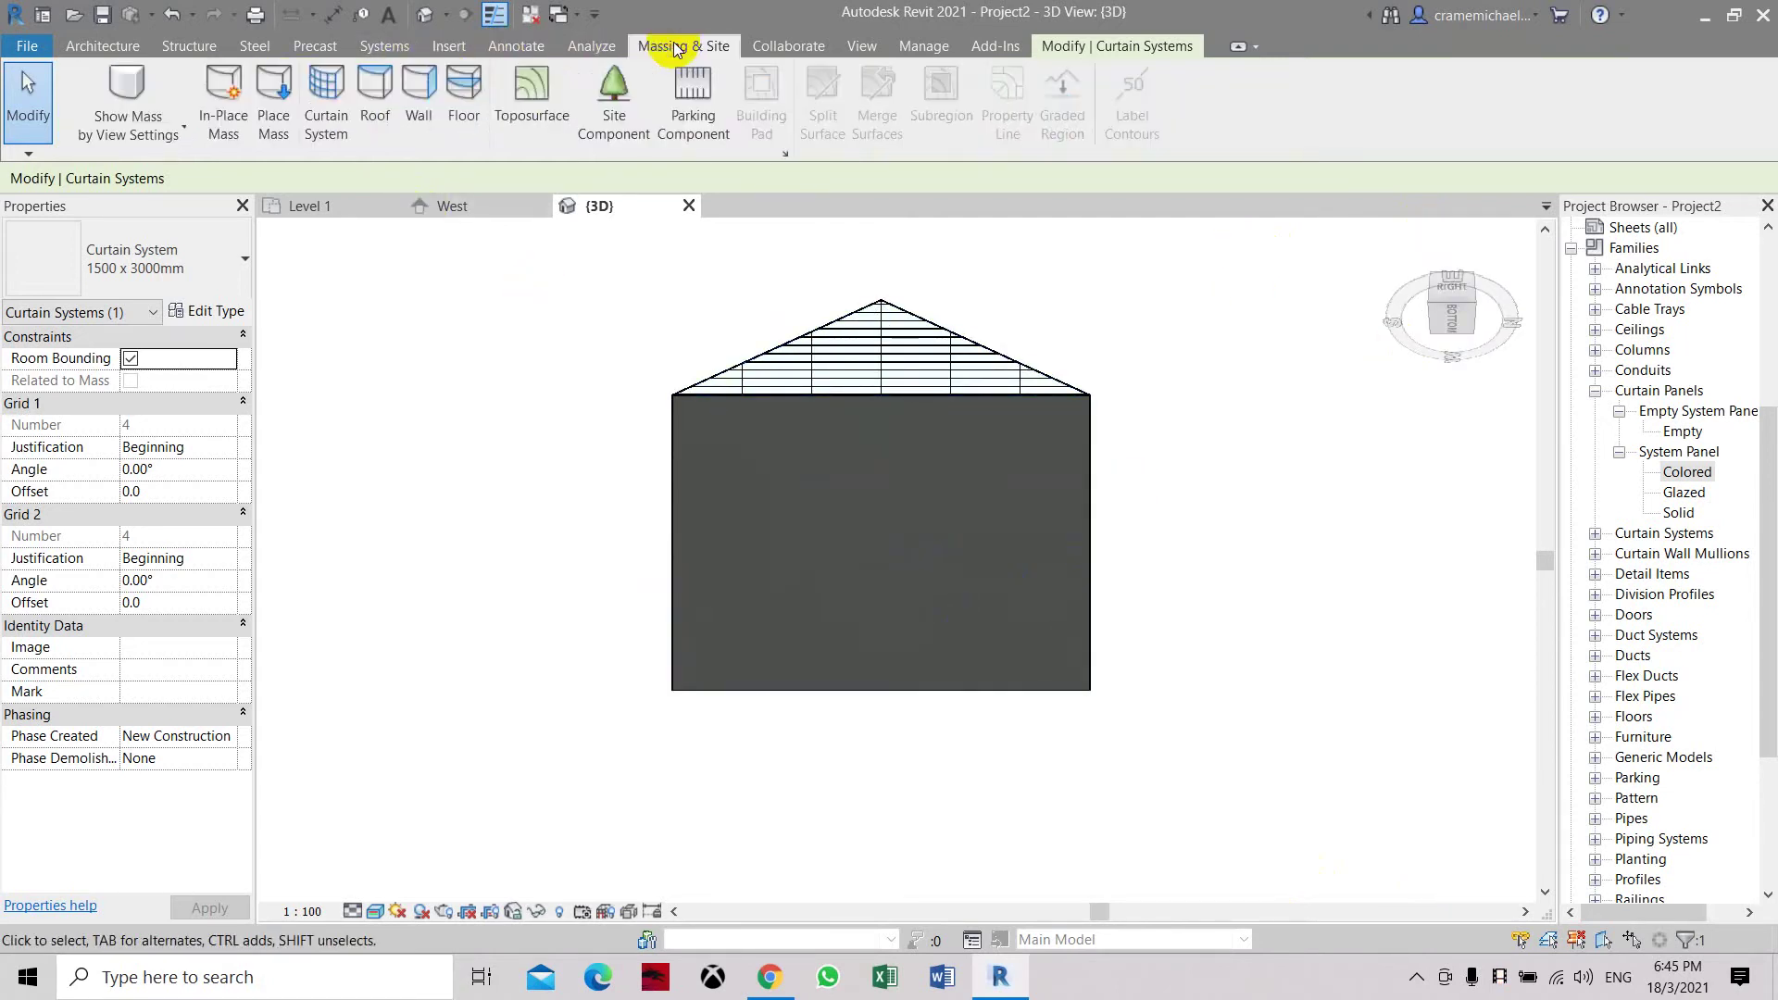
pyautogui.click(326, 88)
pyautogui.click(748, 474)
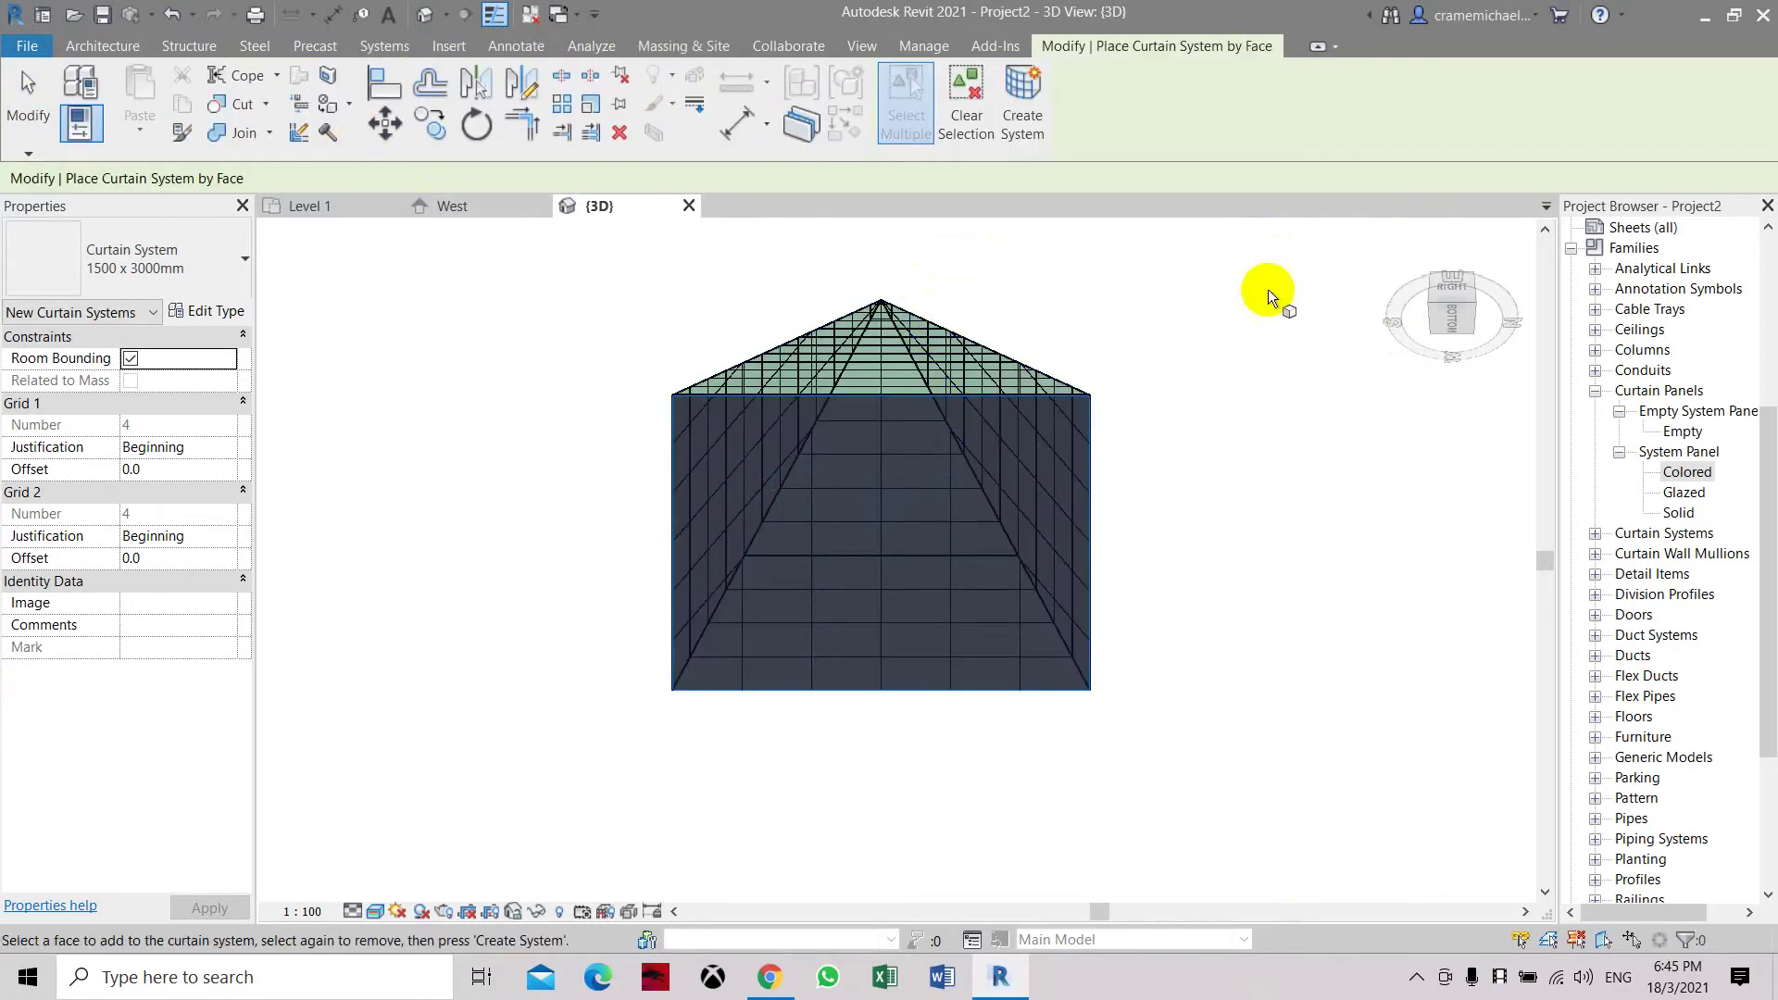
pyautogui.click(1441, 278)
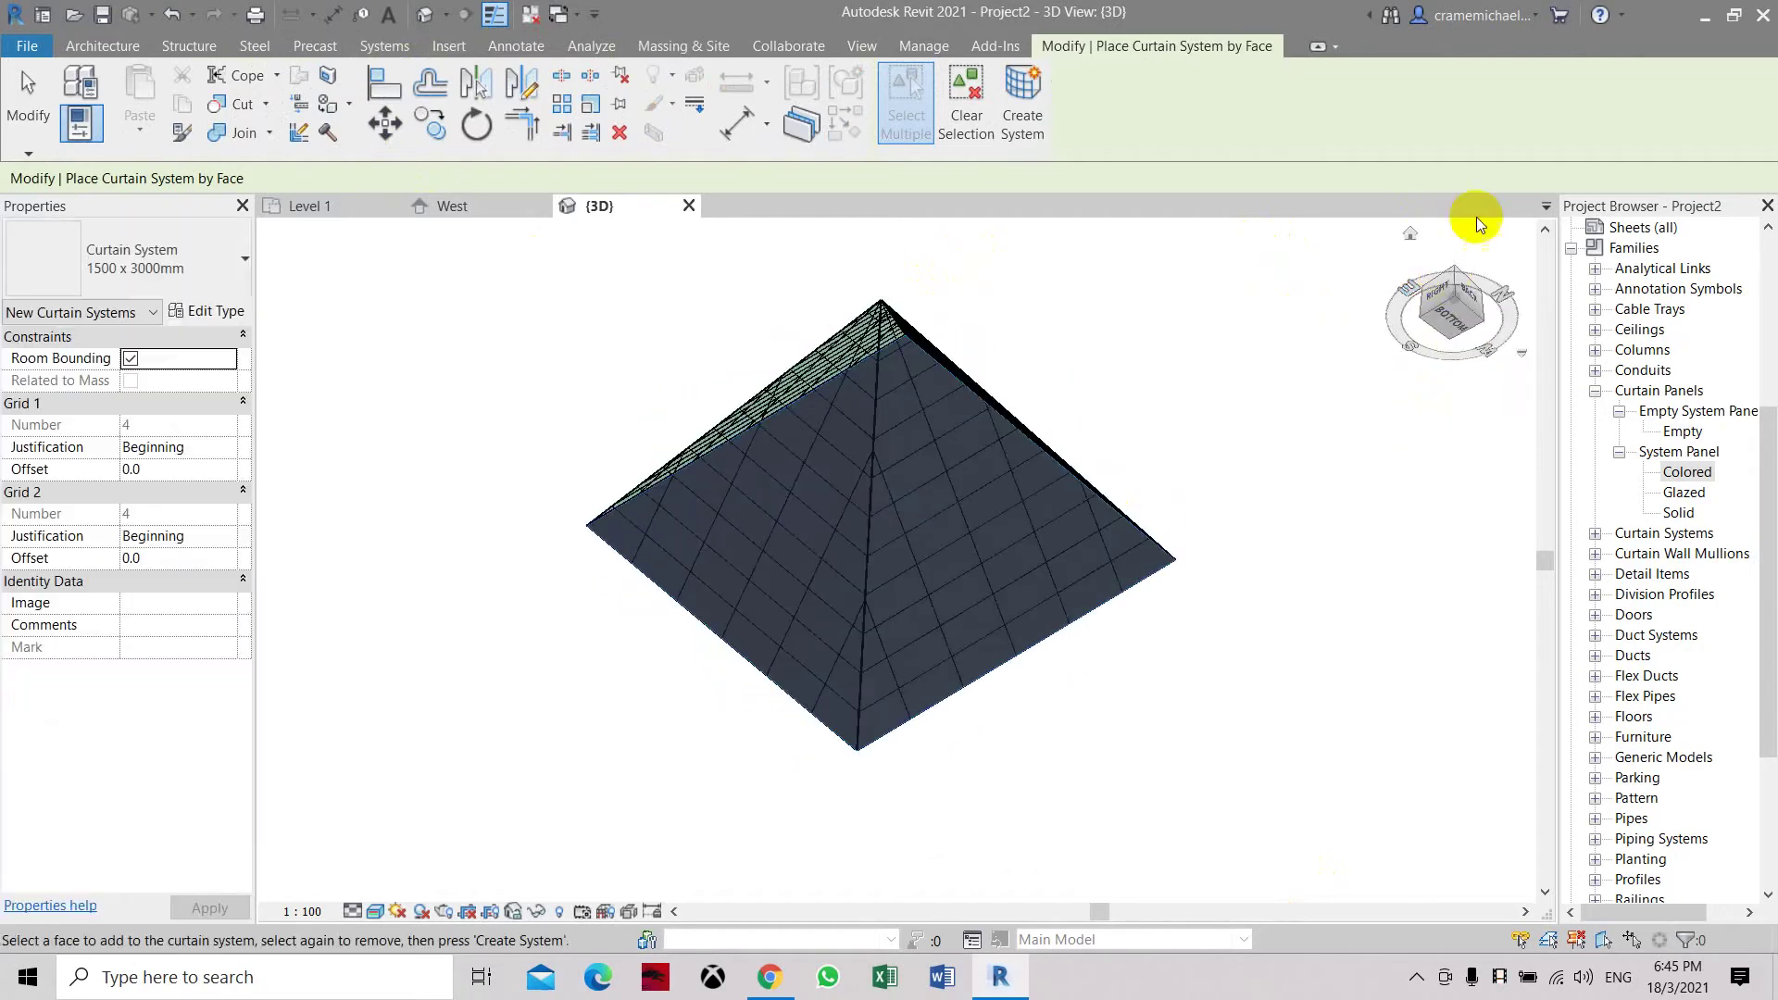
pyautogui.moveTo(1476, 242); pyautogui.dragTo(1427, 476)
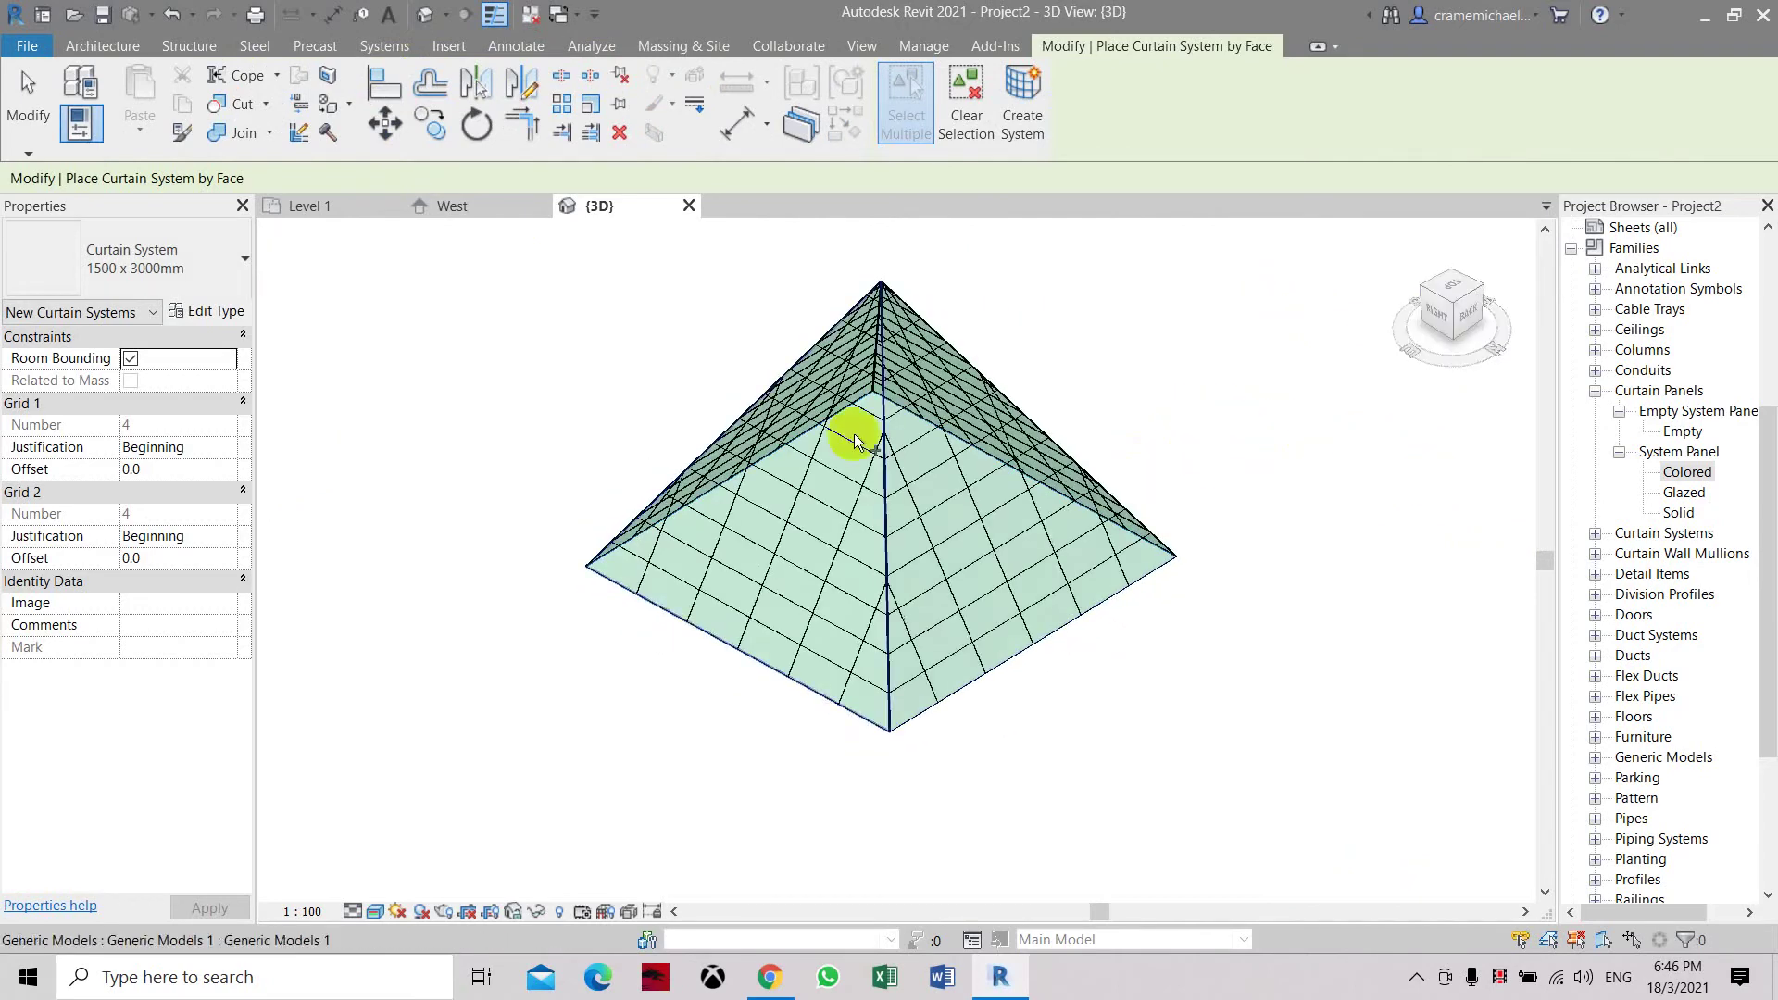
# Step: Set the Grid 1 and Grid 2 layouts of the 1500 x 3000mm curtain system type to None and delete the type-generated gridlines
pyautogui.click(239, 313)
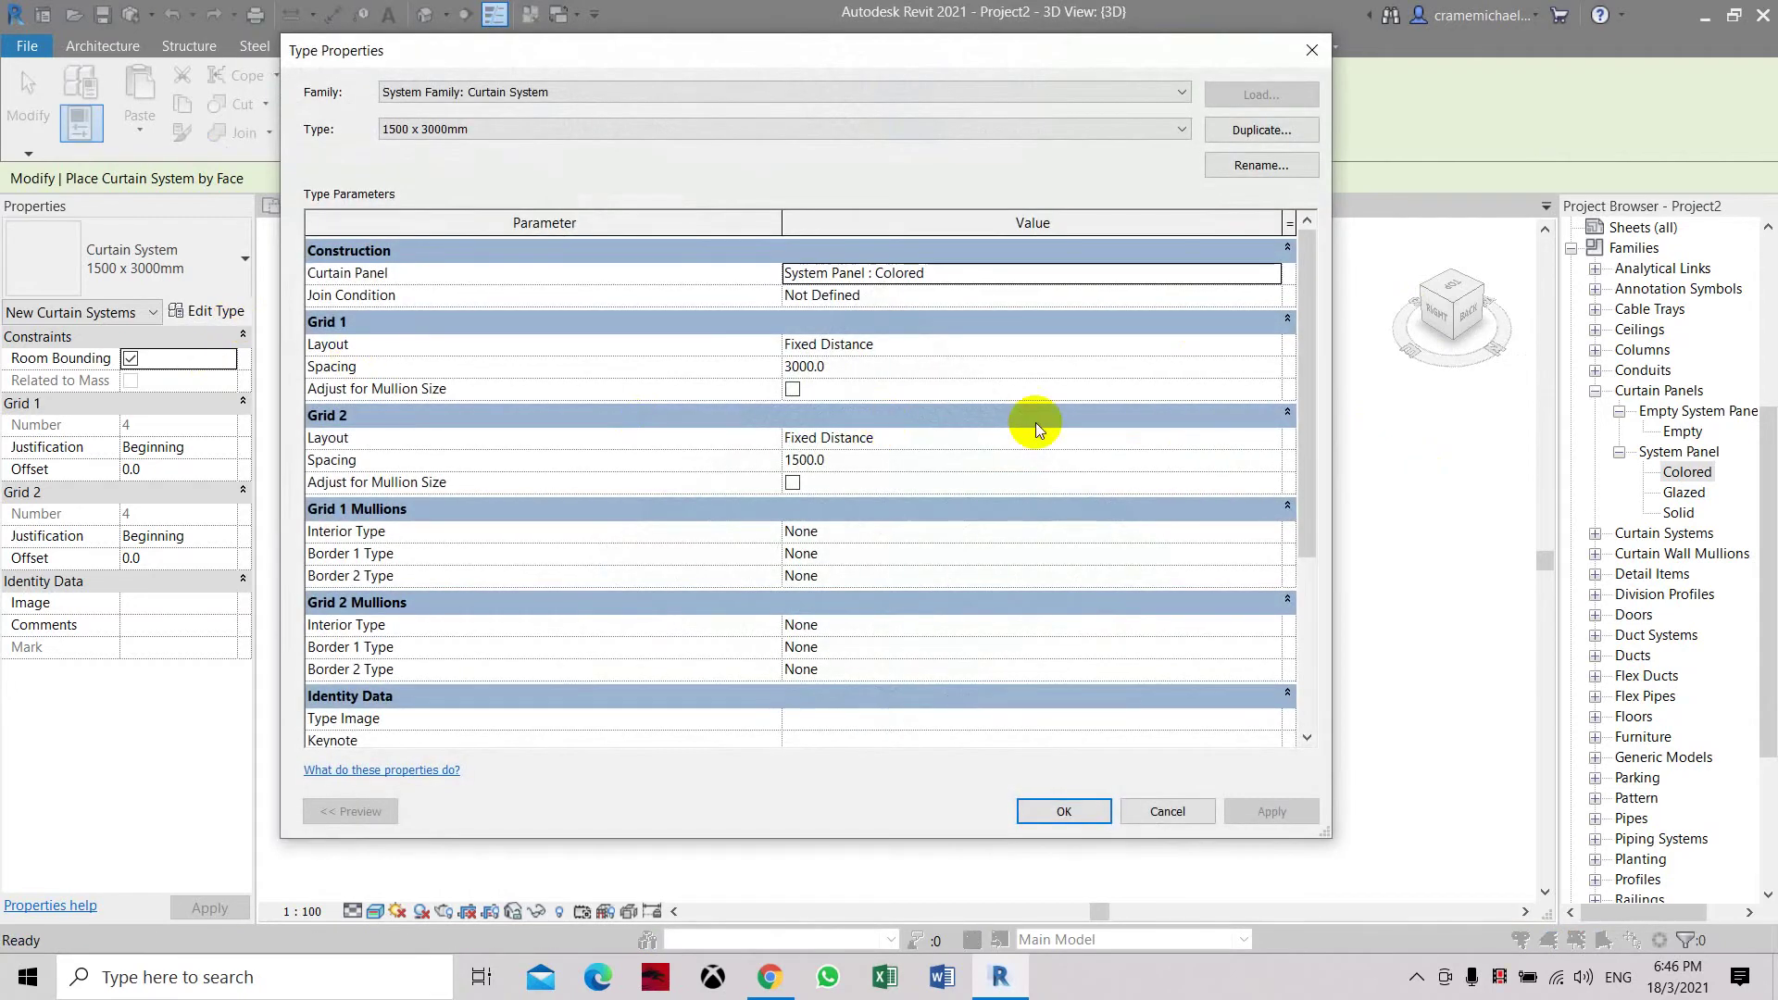
pyautogui.click(1178, 366)
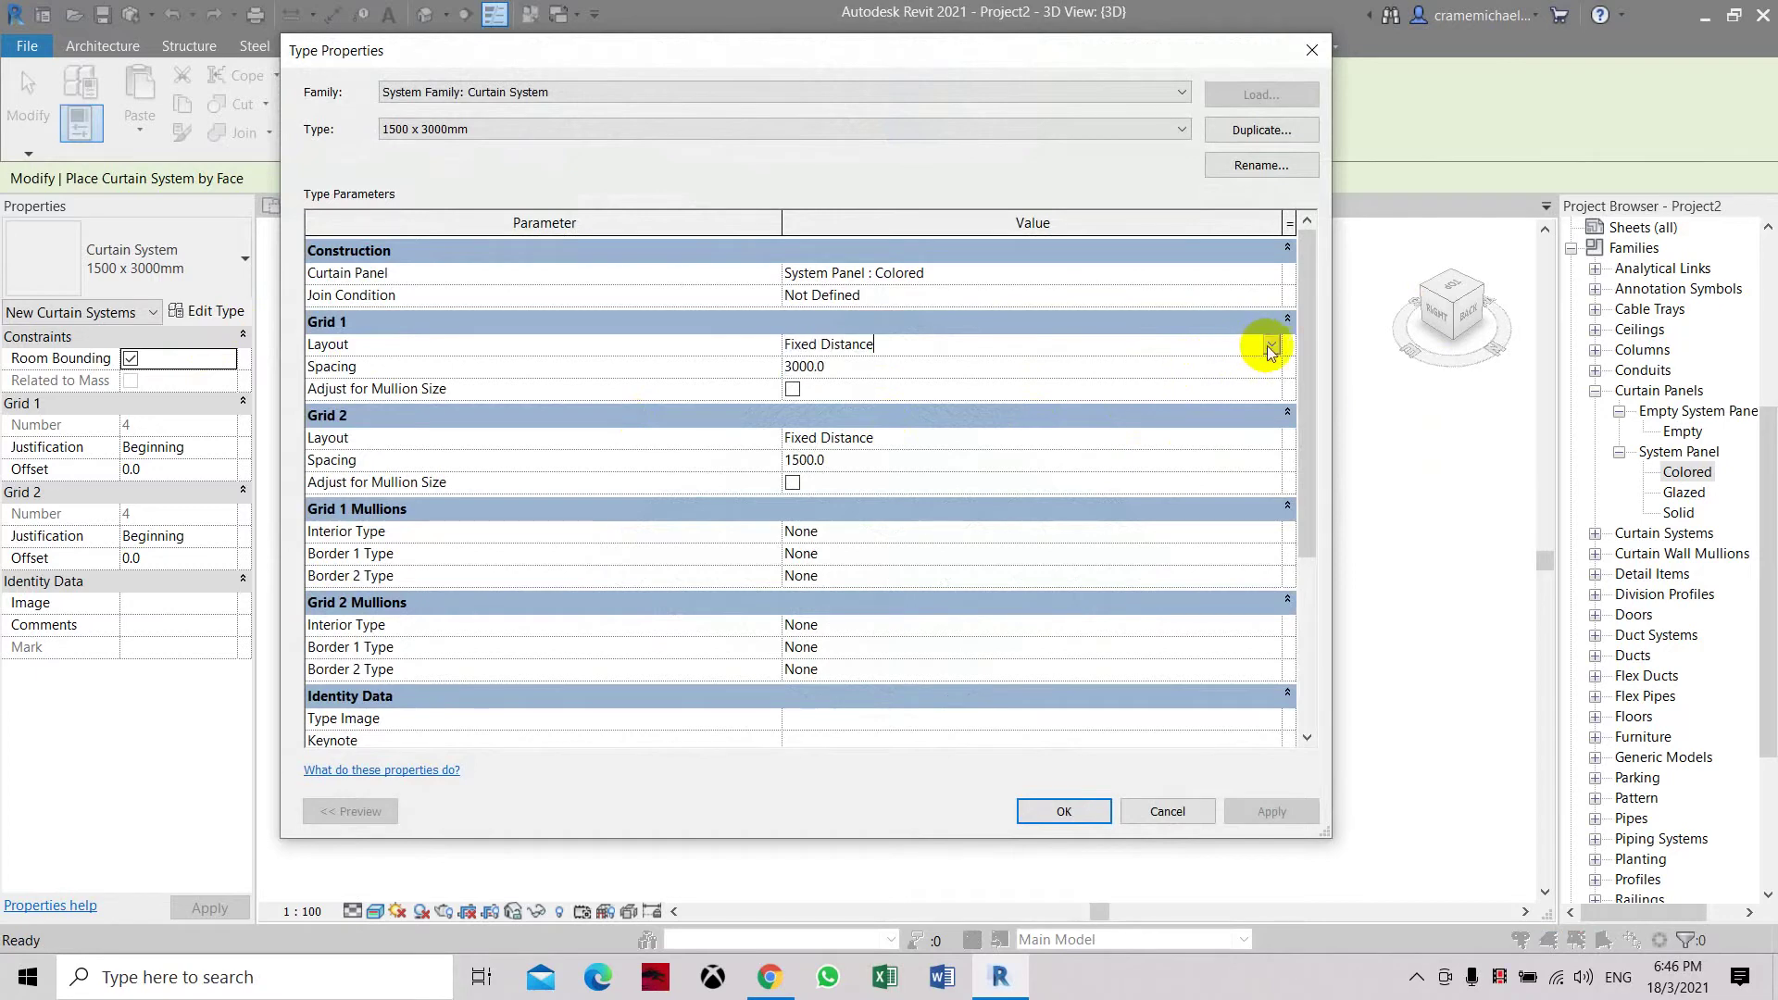
pyautogui.click(1268, 346)
pyautogui.click(1087, 365)
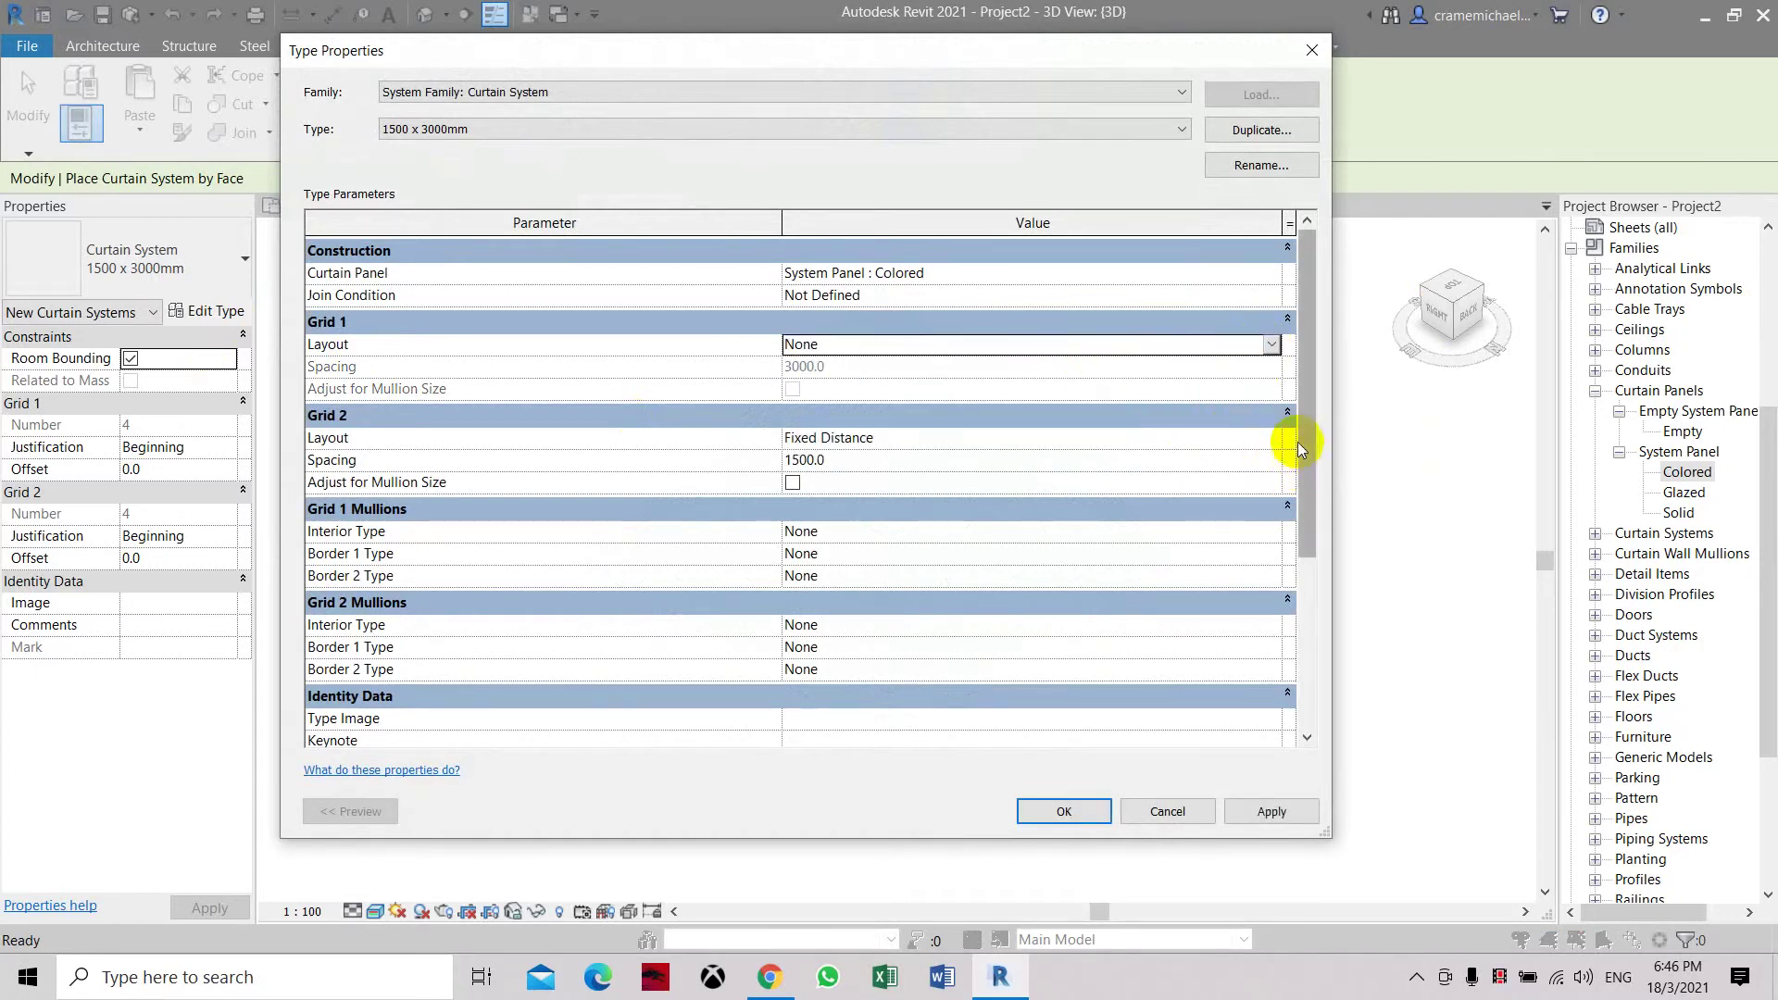
pyautogui.click(1270, 437)
pyautogui.click(1271, 437)
pyautogui.click(1270, 437)
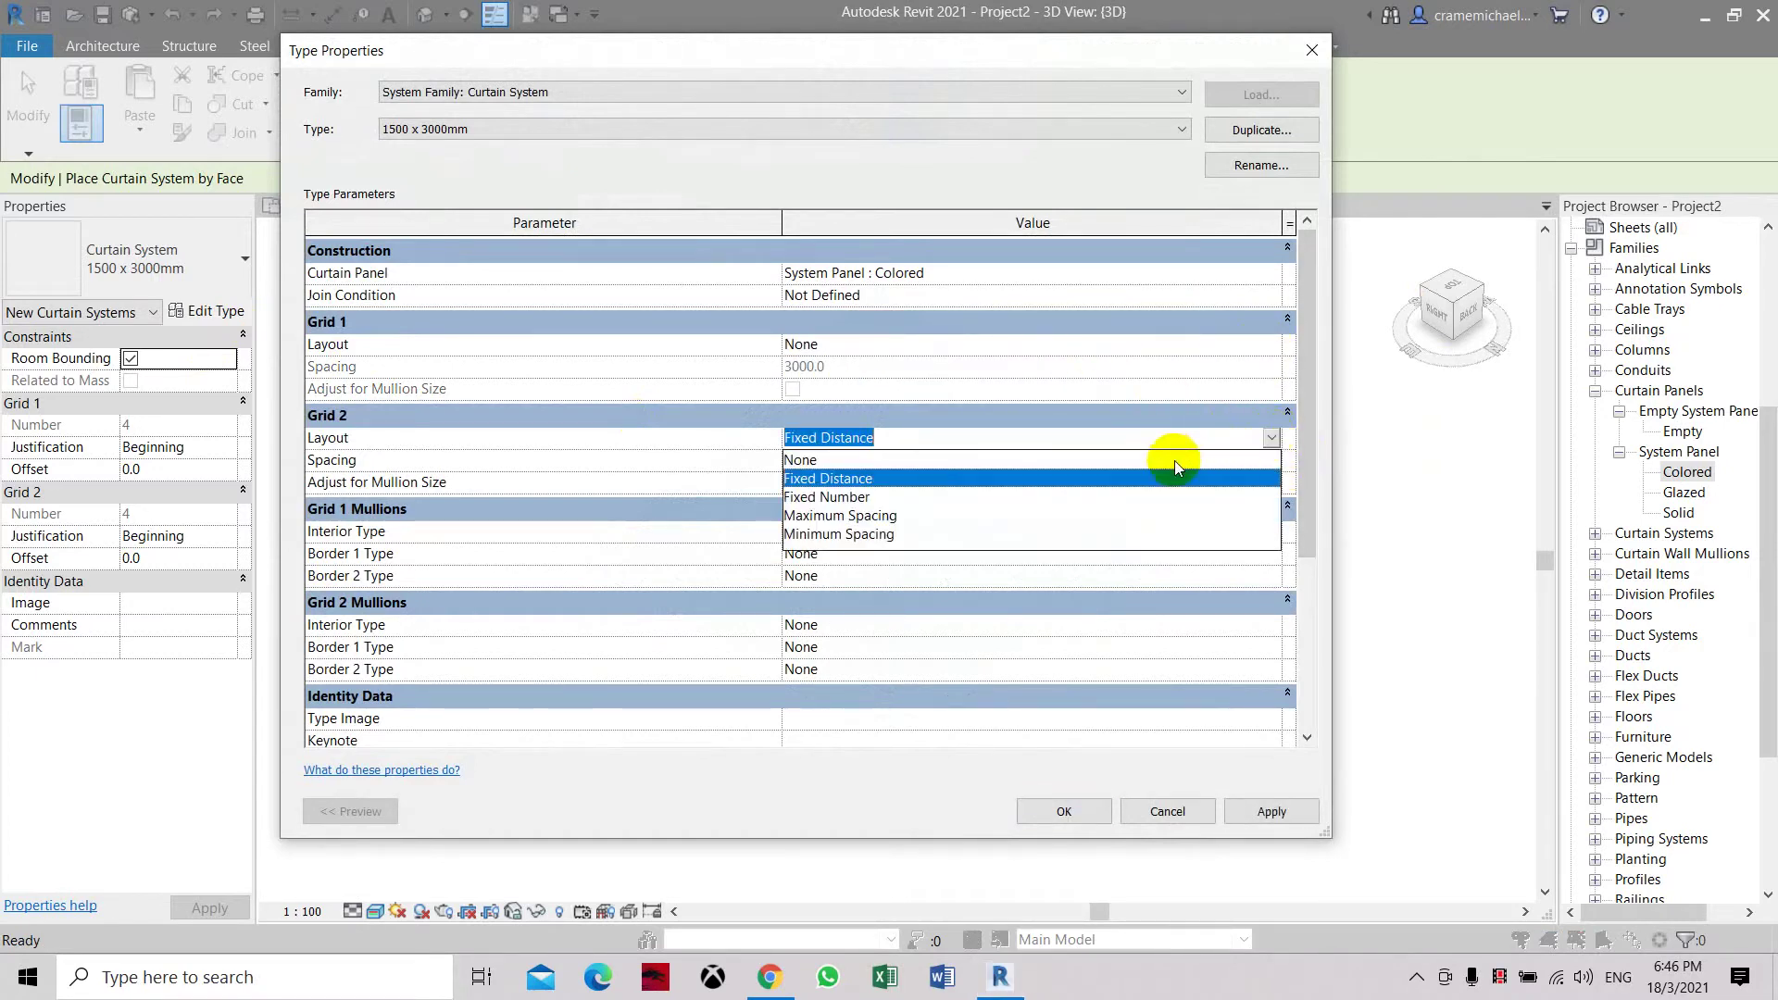
pyautogui.click(1092, 463)
pyautogui.click(1296, 813)
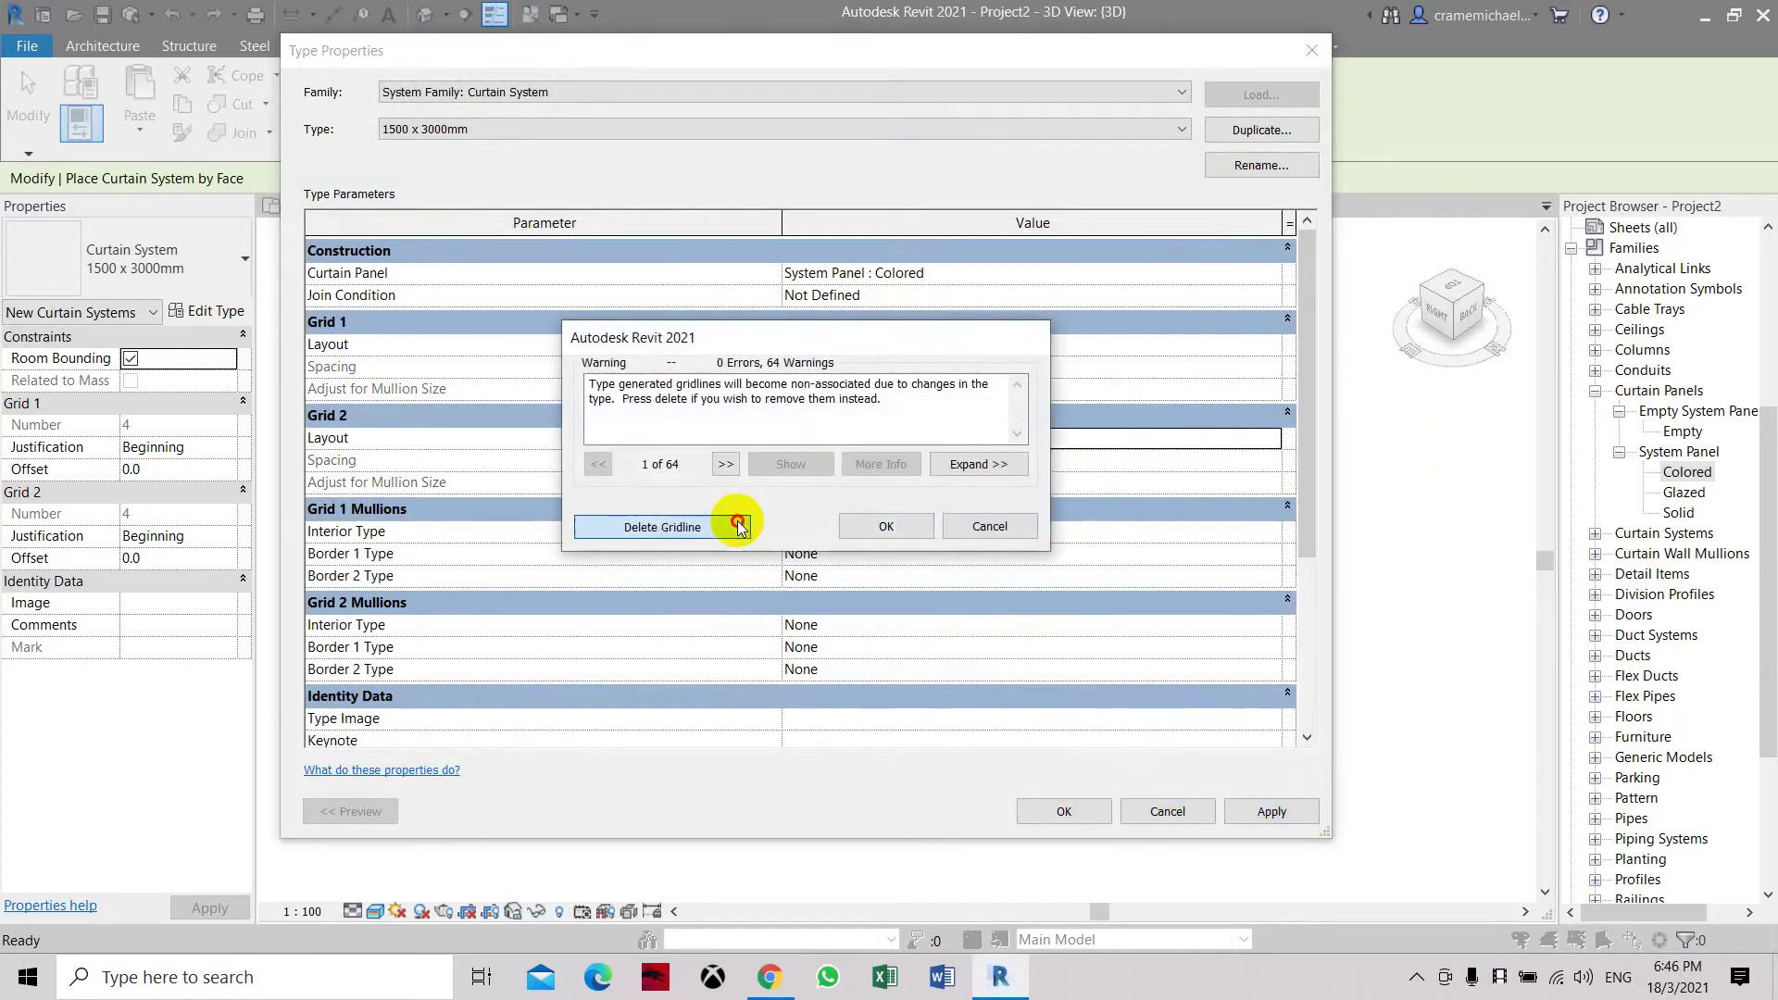
pyautogui.click(909, 531)
pyautogui.click(1130, 822)
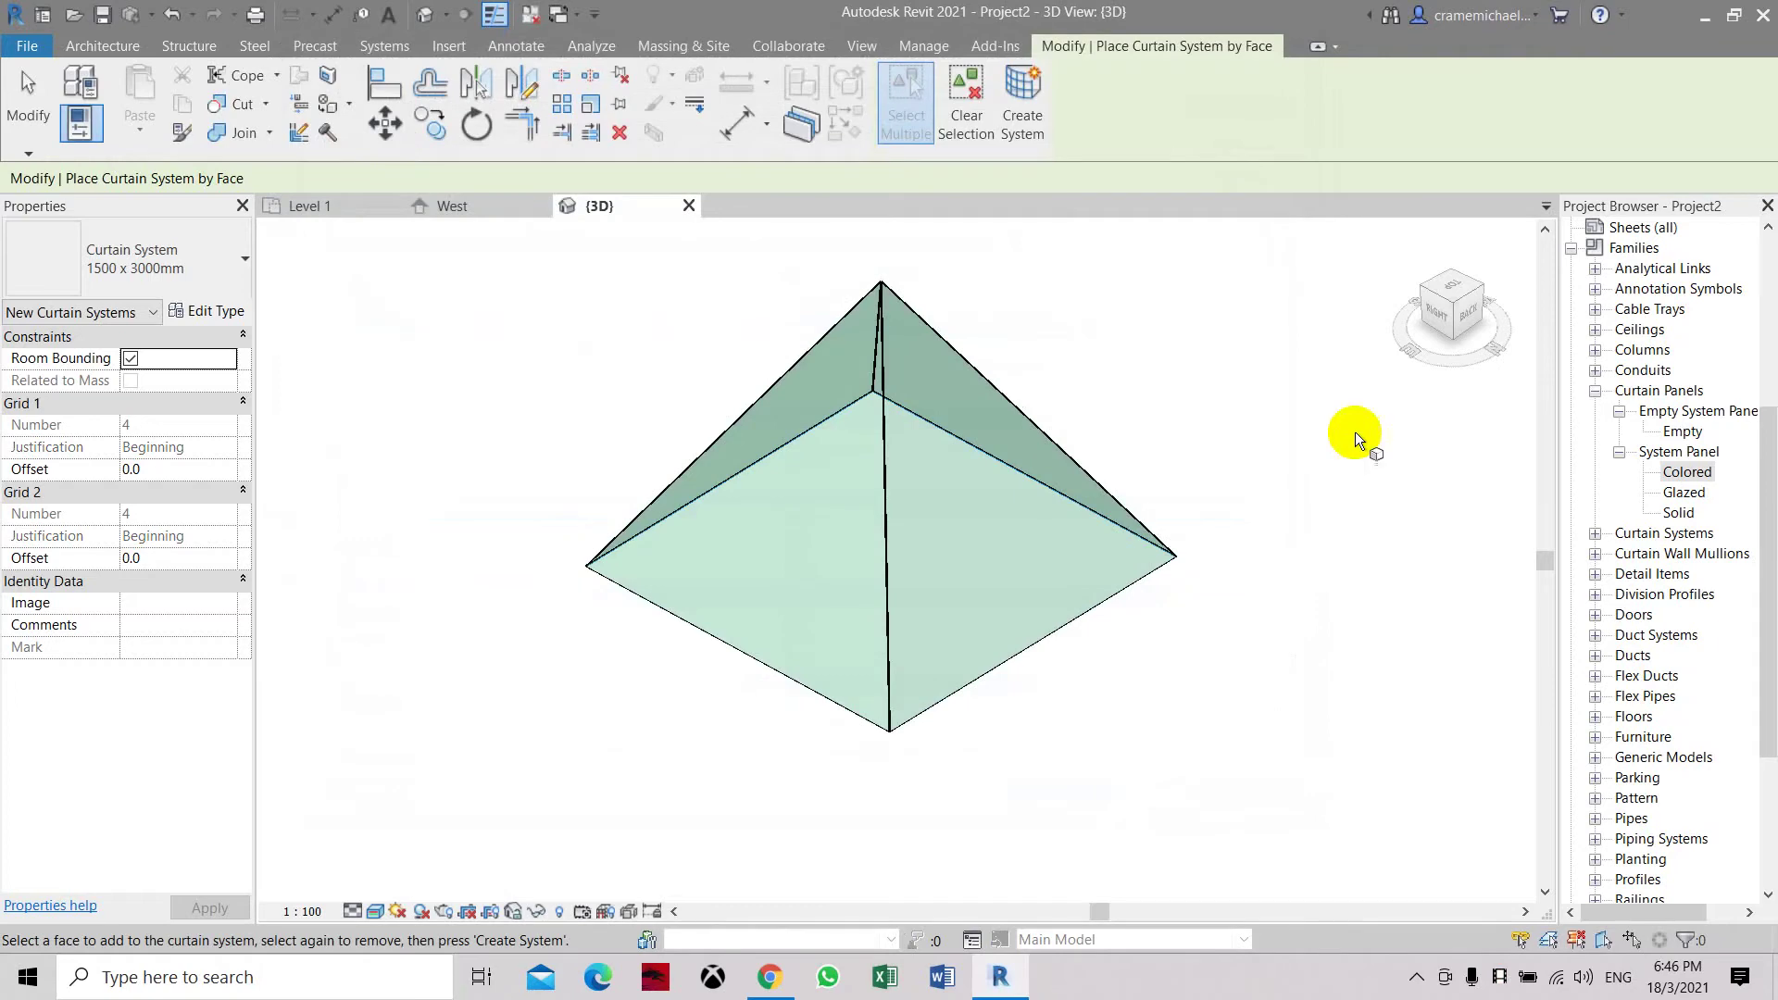
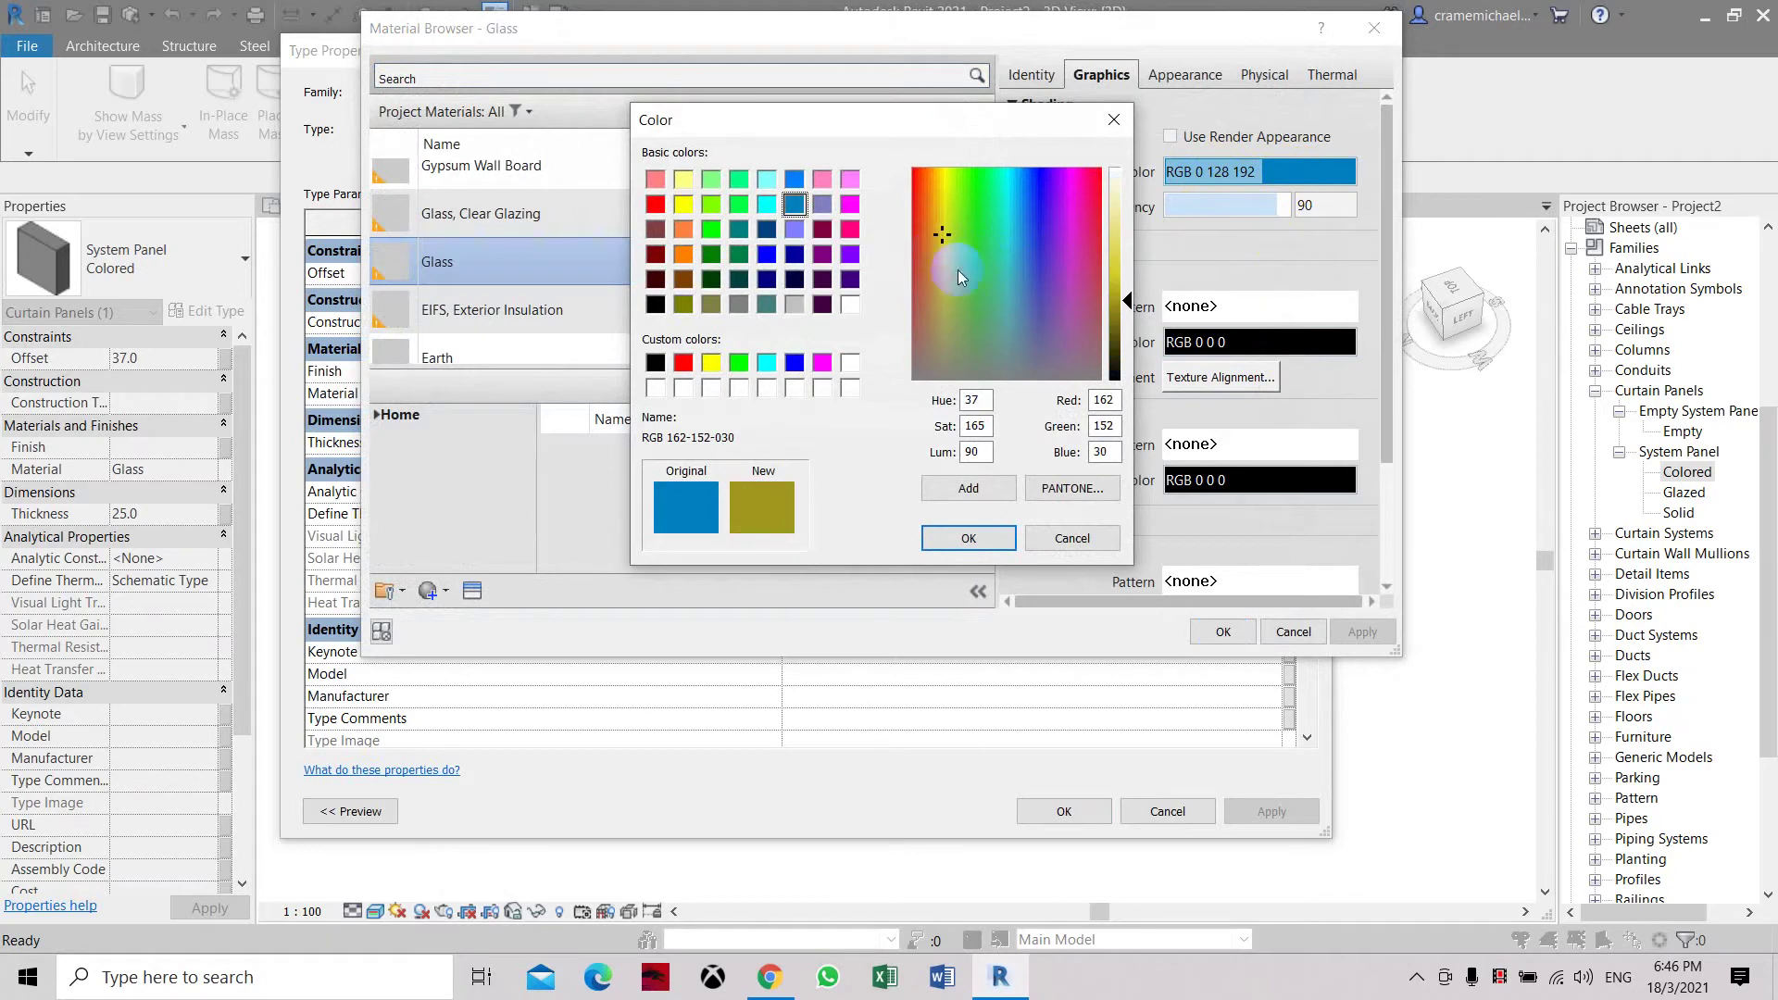
# Step: Set the Glass material's shading color to RGB 162 152 30 and accept it for the Colored system panel type
pyautogui.click(999, 533)
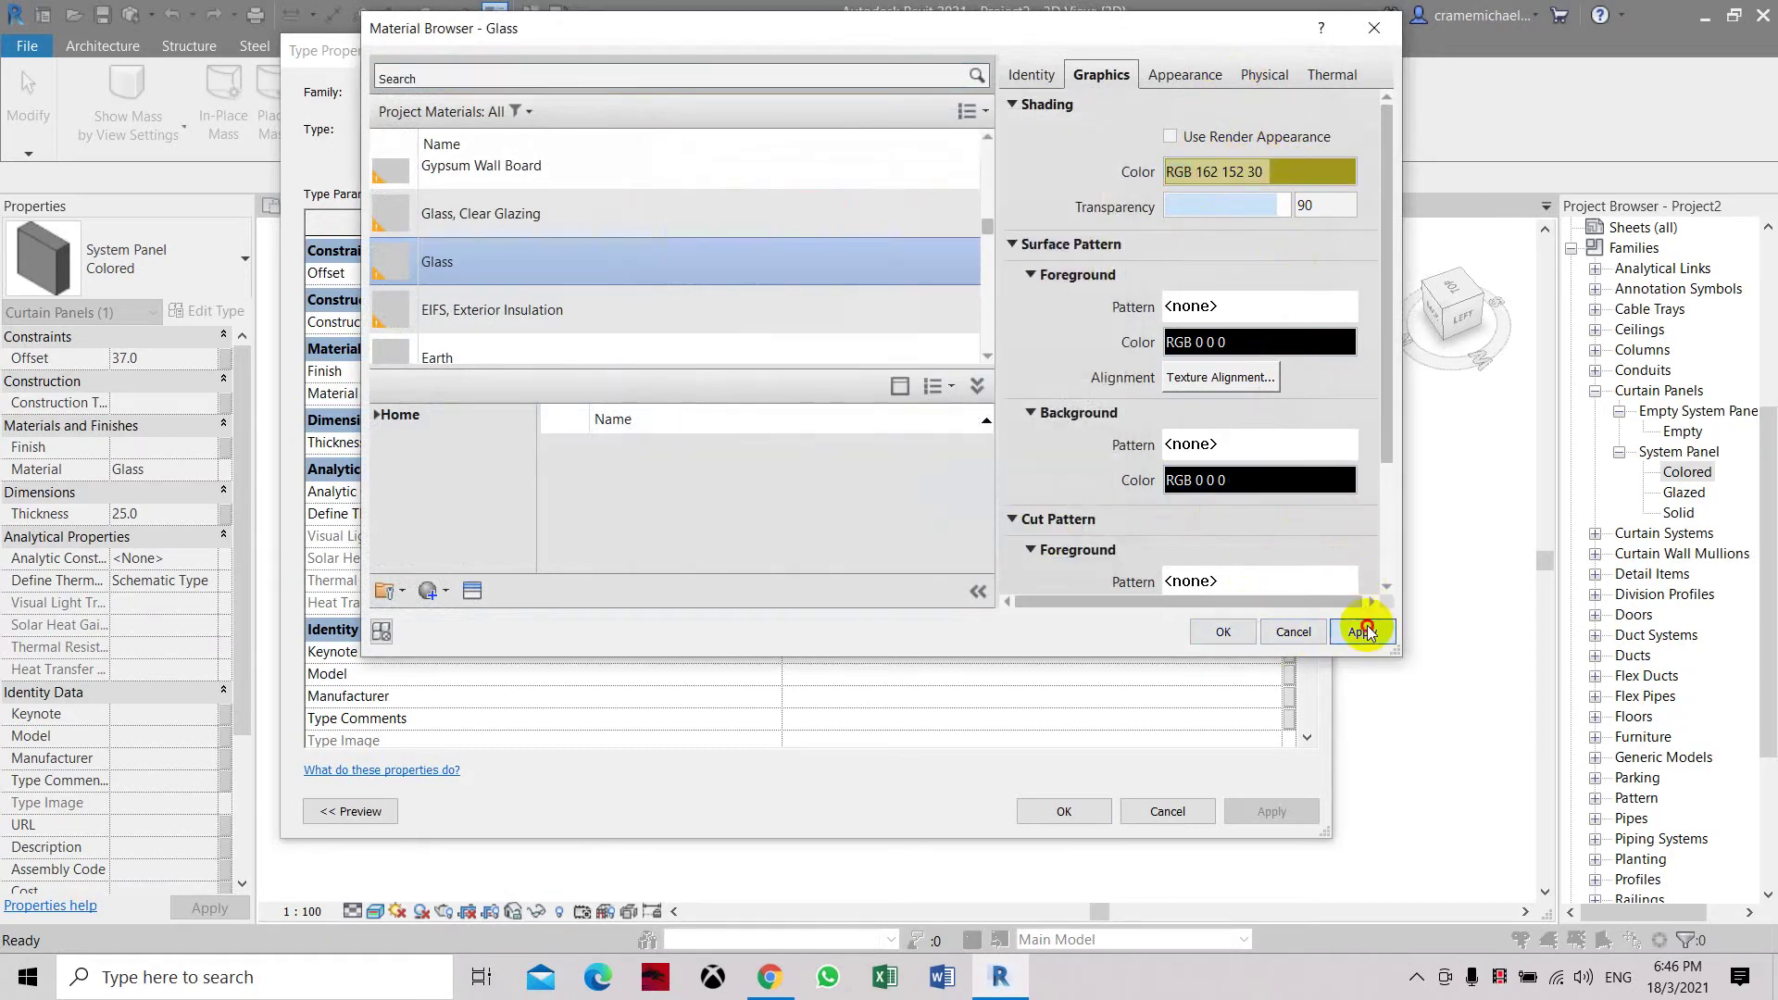
pyautogui.click(1227, 632)
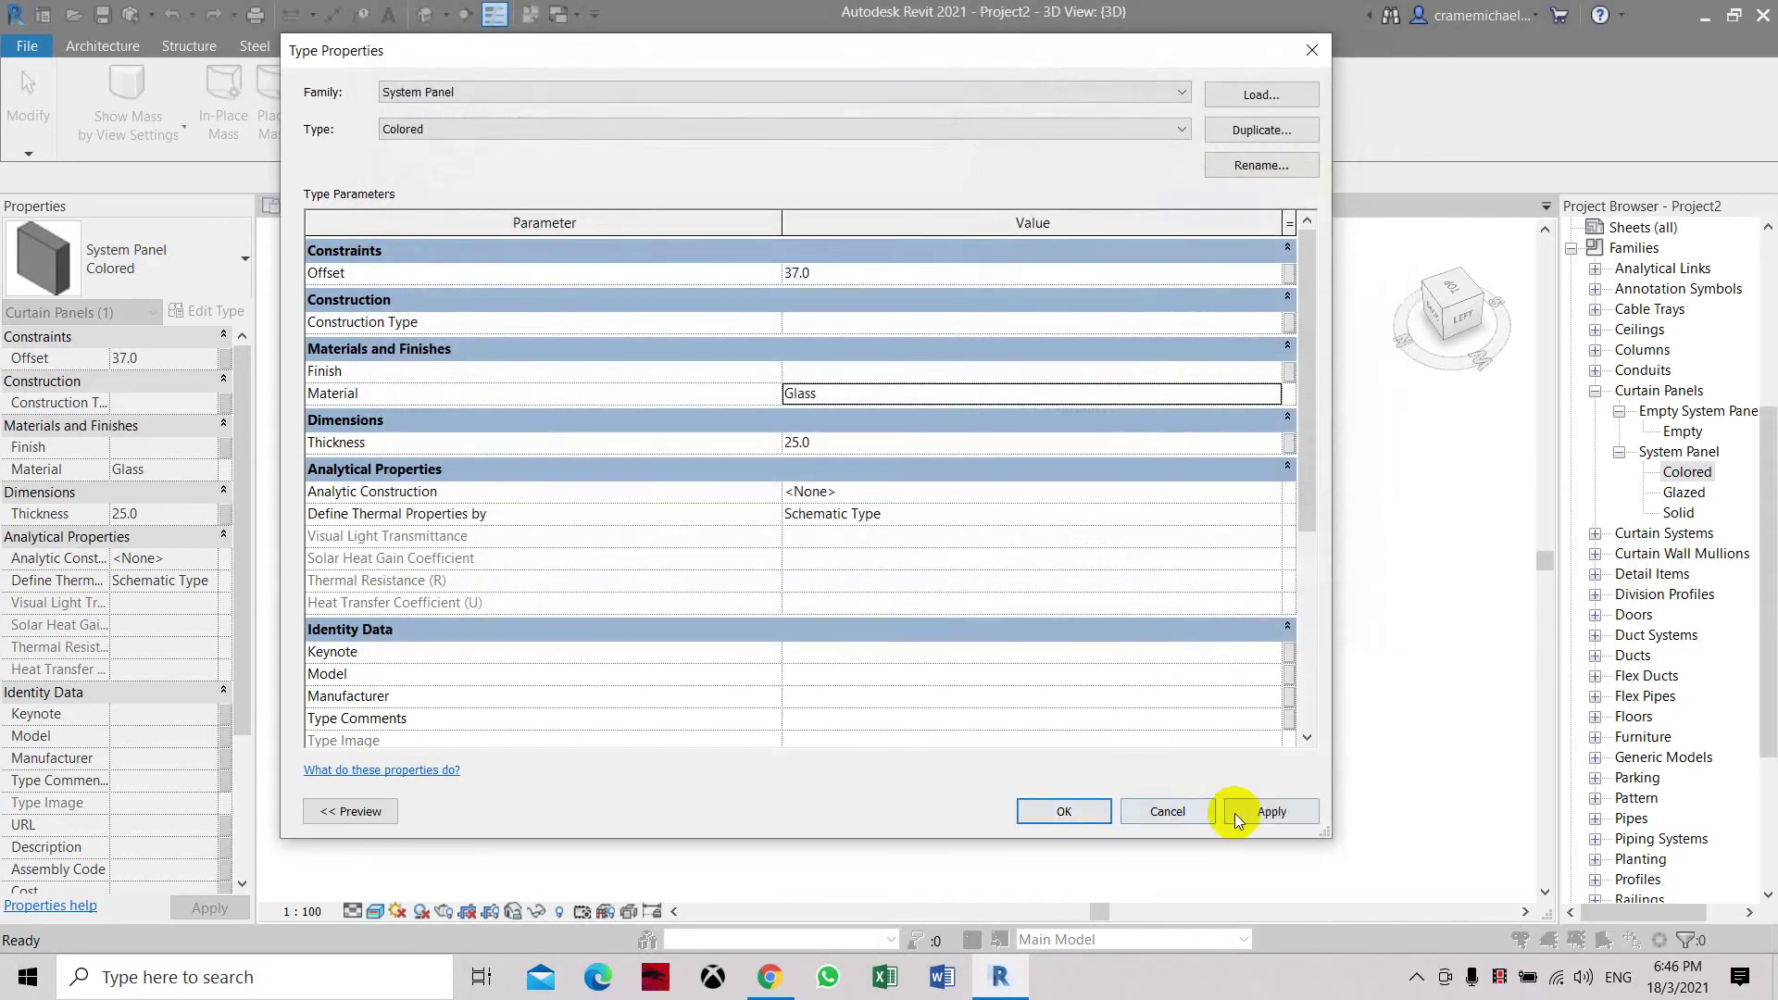
pyautogui.click(1063, 811)
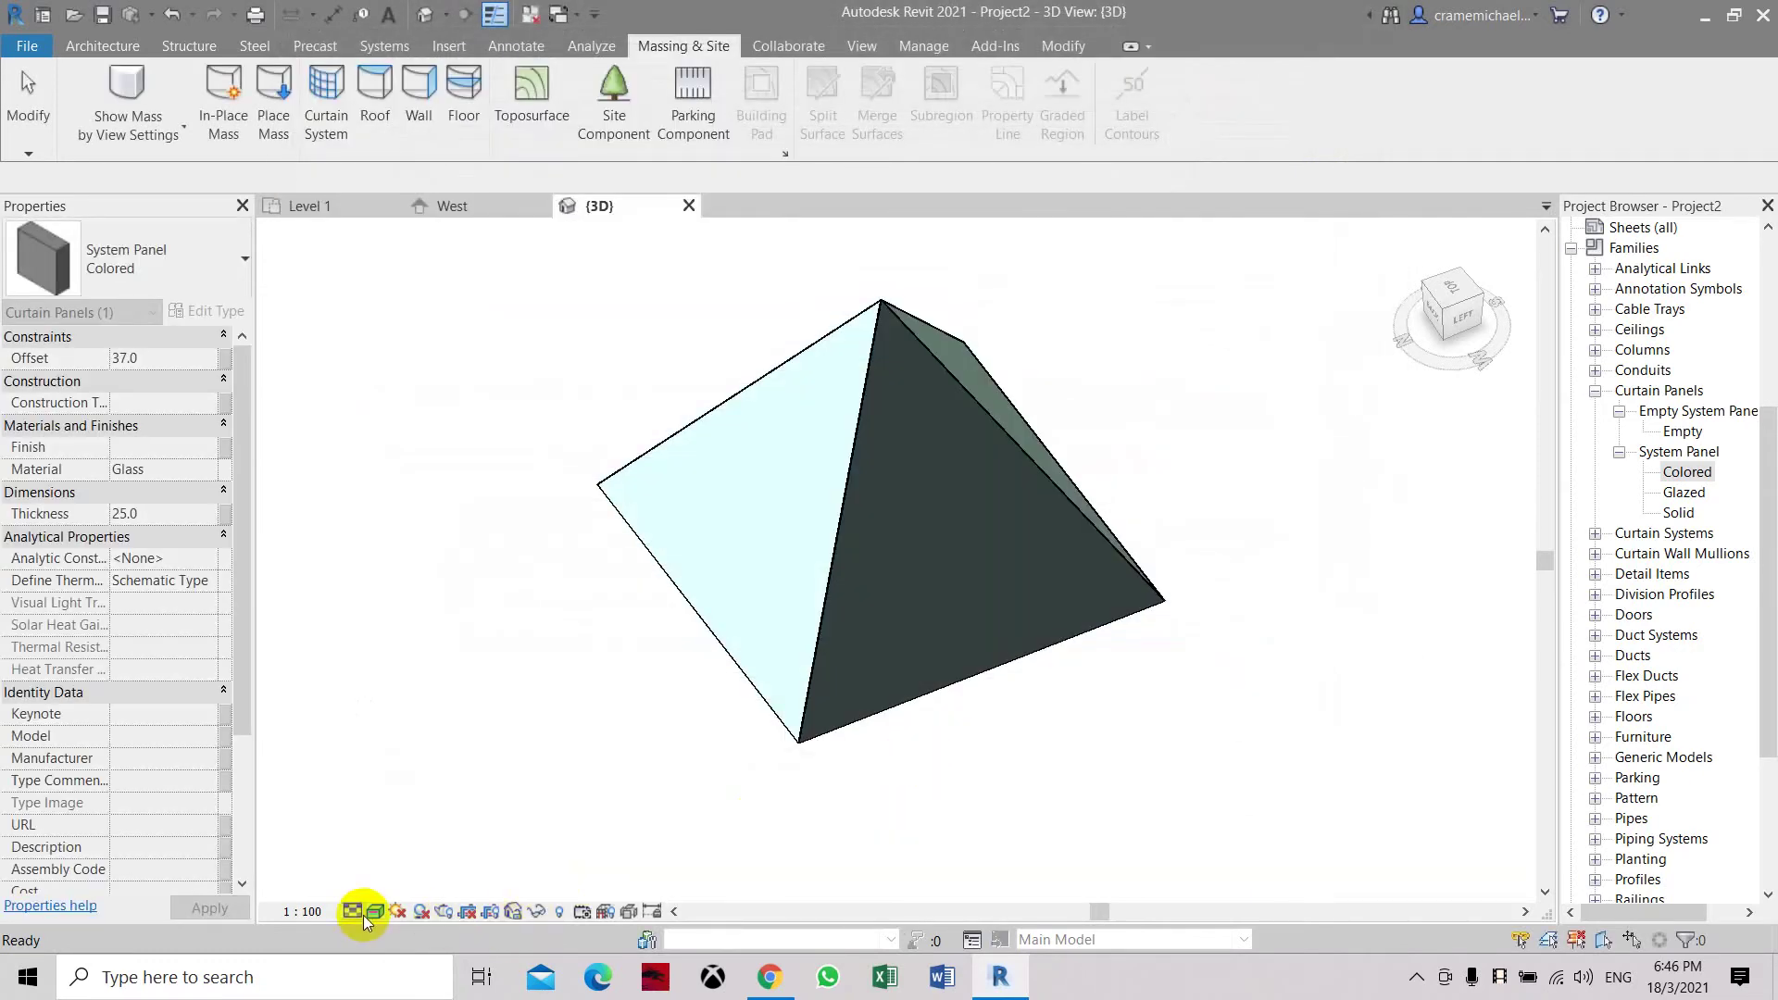
# Step: Compare the pyramid in the Consistent Colors and Shaded visual styles from different sides
pyautogui.press('Escape')
pyautogui.click(391, 909)
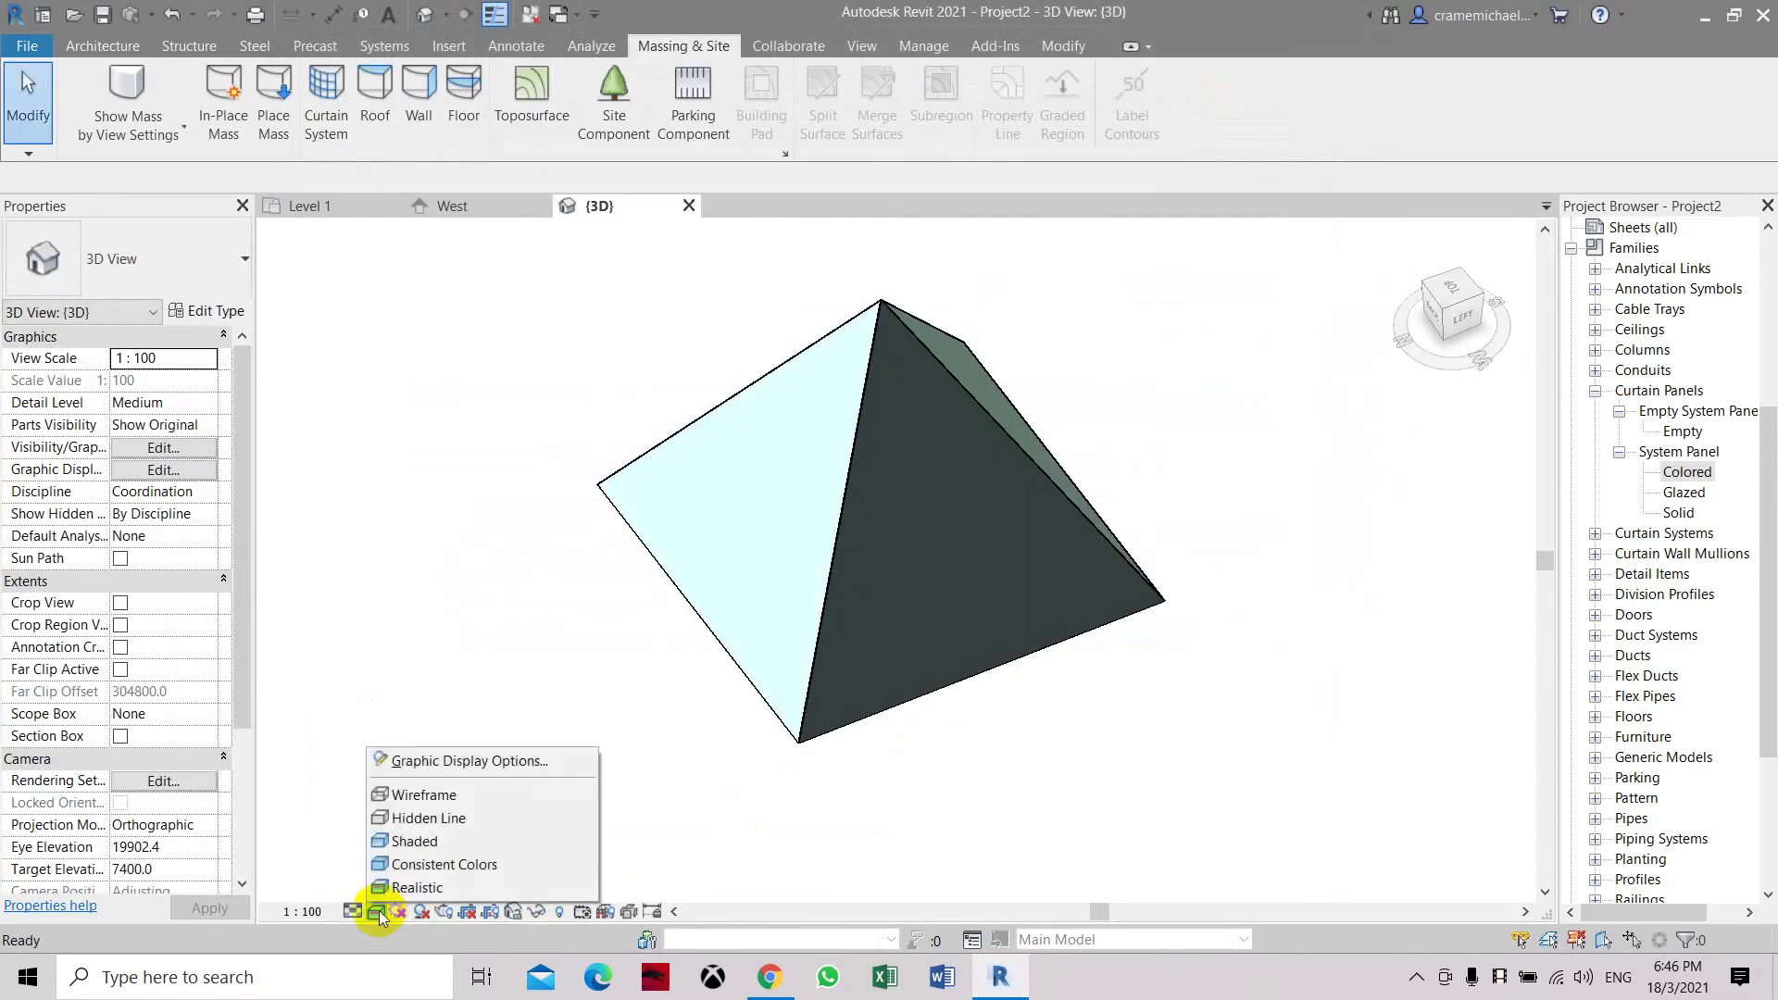
pyautogui.click(410, 842)
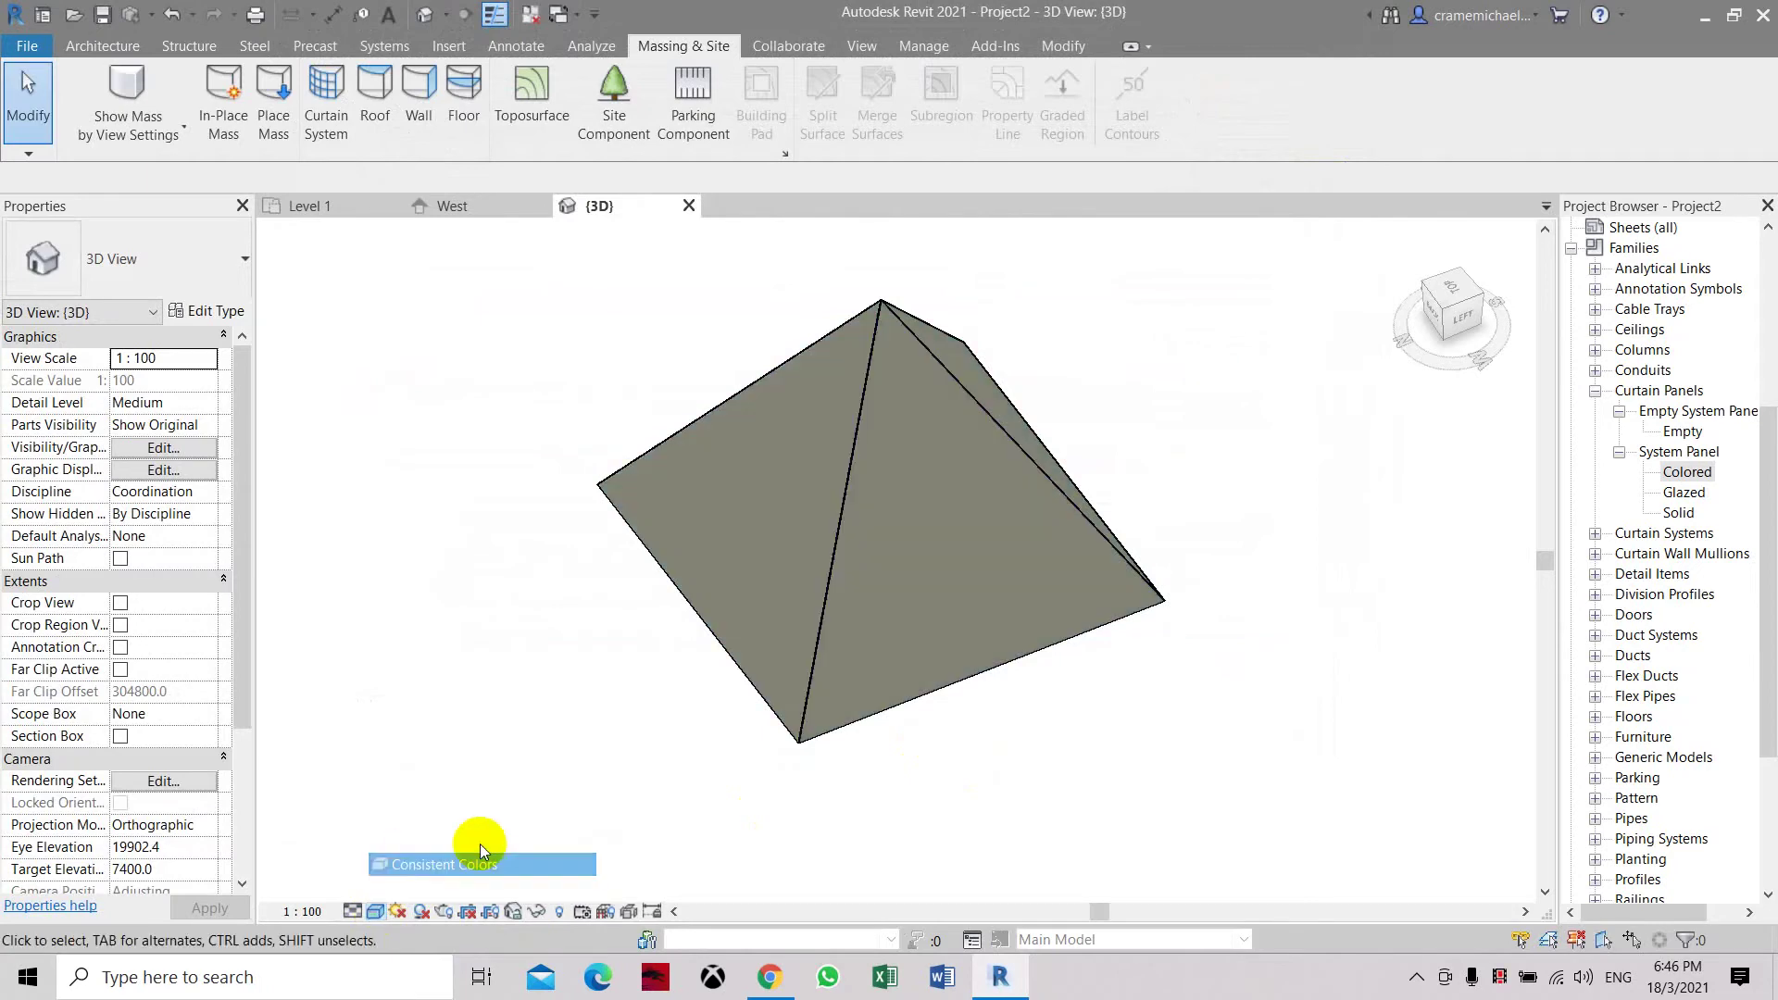
pyautogui.click(1466, 301)
pyautogui.keyDown('shift'); pyautogui.moveTo(1148, 898); pyautogui.dragTo(923, 771, button='middle'); pyautogui.keyUp('shift')
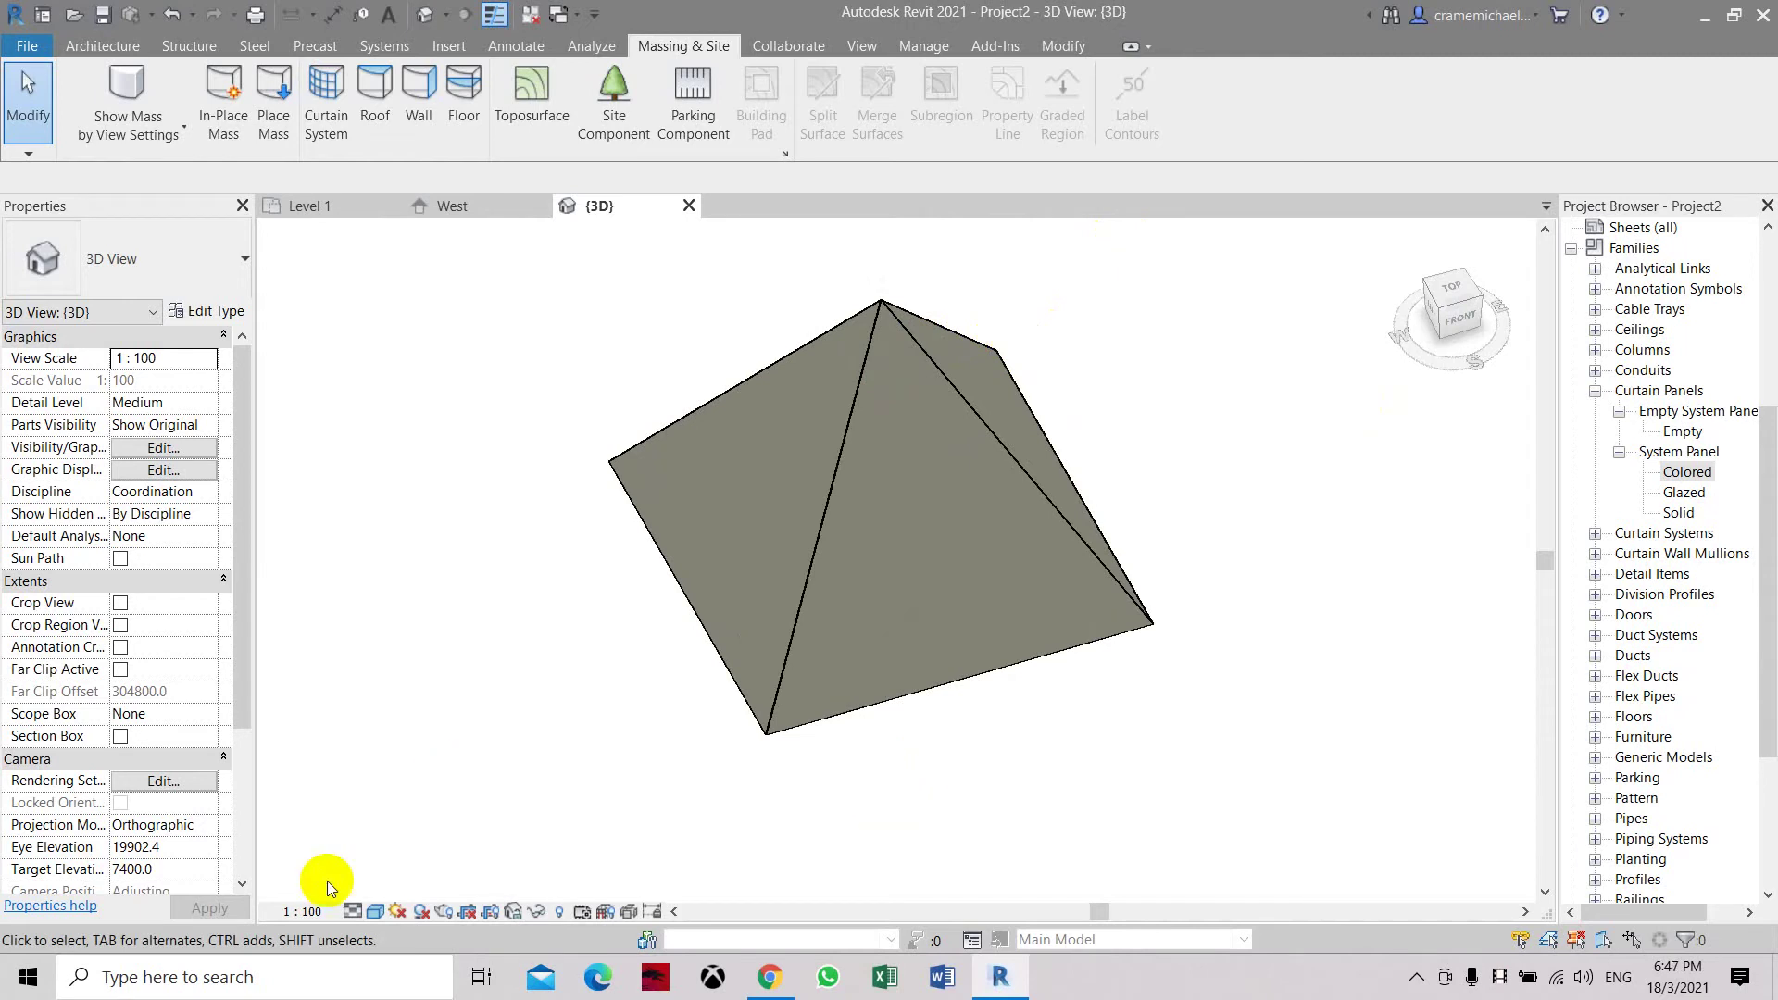
pyautogui.click(376, 911)
pyautogui.click(410, 841)
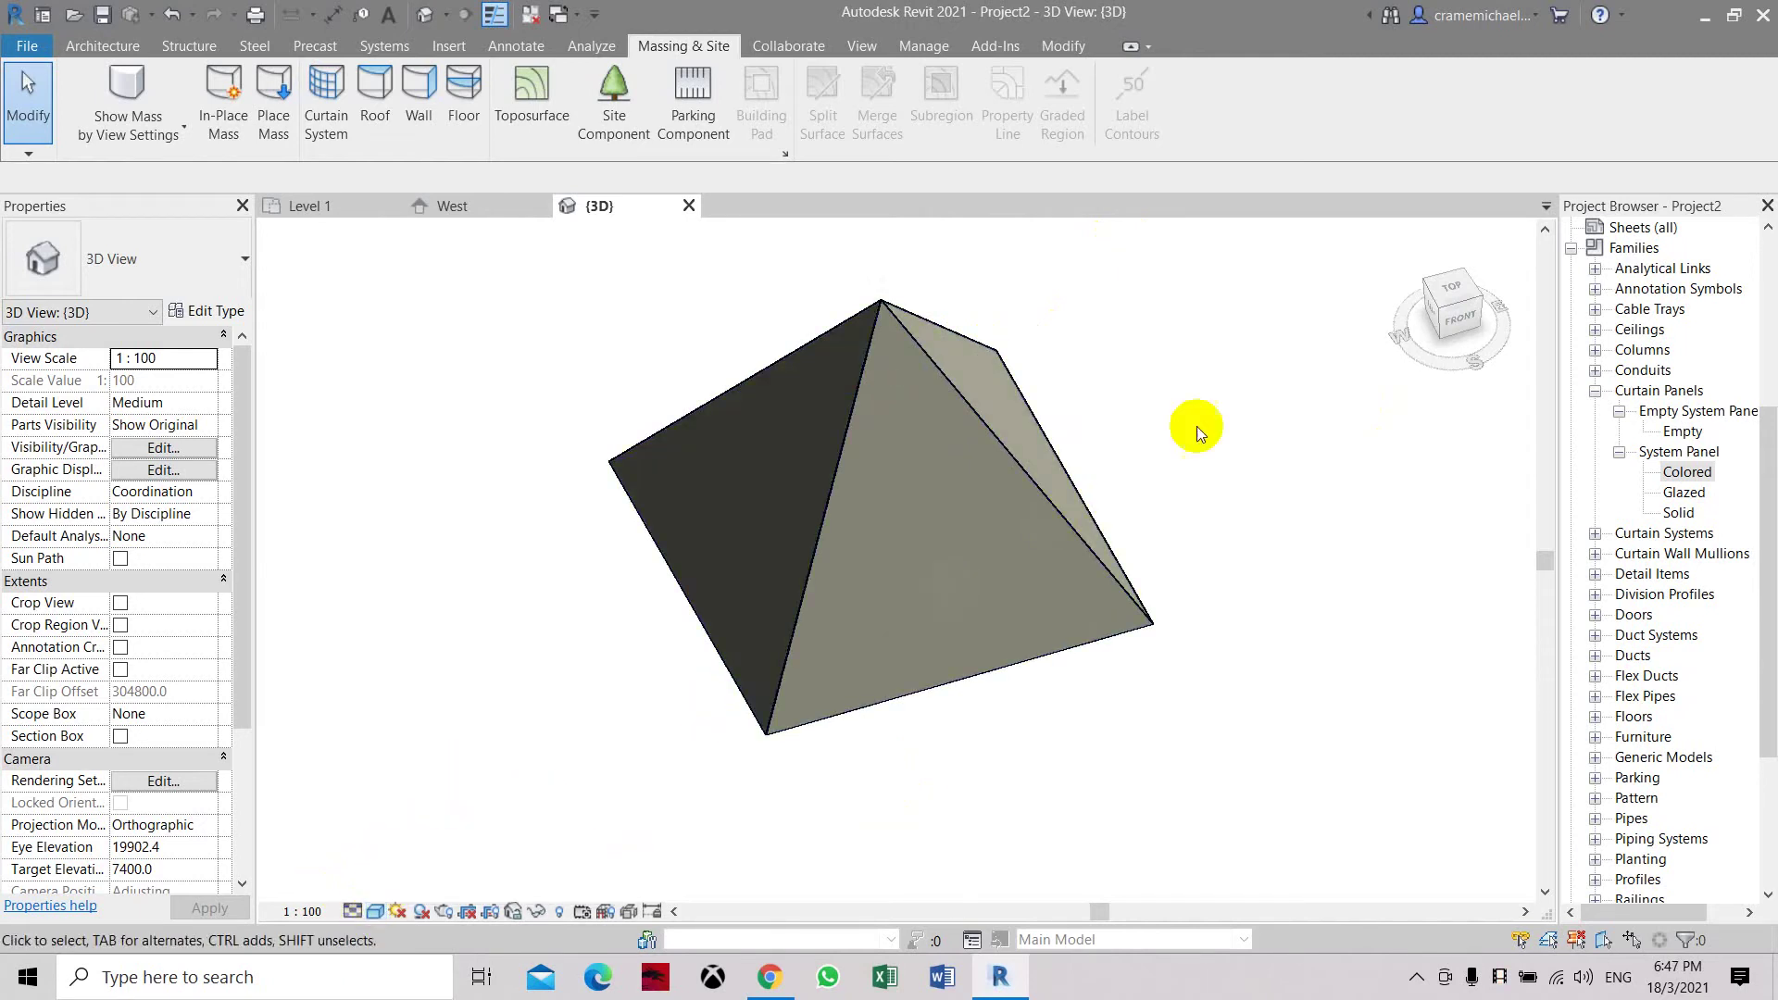
pyautogui.click(1449, 312)
pyautogui.moveTo(290, 298)
pyautogui.keyDown('shift'); pyautogui.mouseDown(button='middle')
pyautogui.moveTo(425, 377)
pyautogui.moveTo(596, 227)
pyautogui.moveTo(574, 803)
pyautogui.moveTo(413, 774)
pyautogui.moveTo(1453, 855)
pyautogui.moveTo(1115, 825)
pyautogui.moveTo(1068, 863)
pyautogui.moveTo(1053, 222)
pyautogui.mouseUp(button='middle'); pyautogui.keyUp('shift')
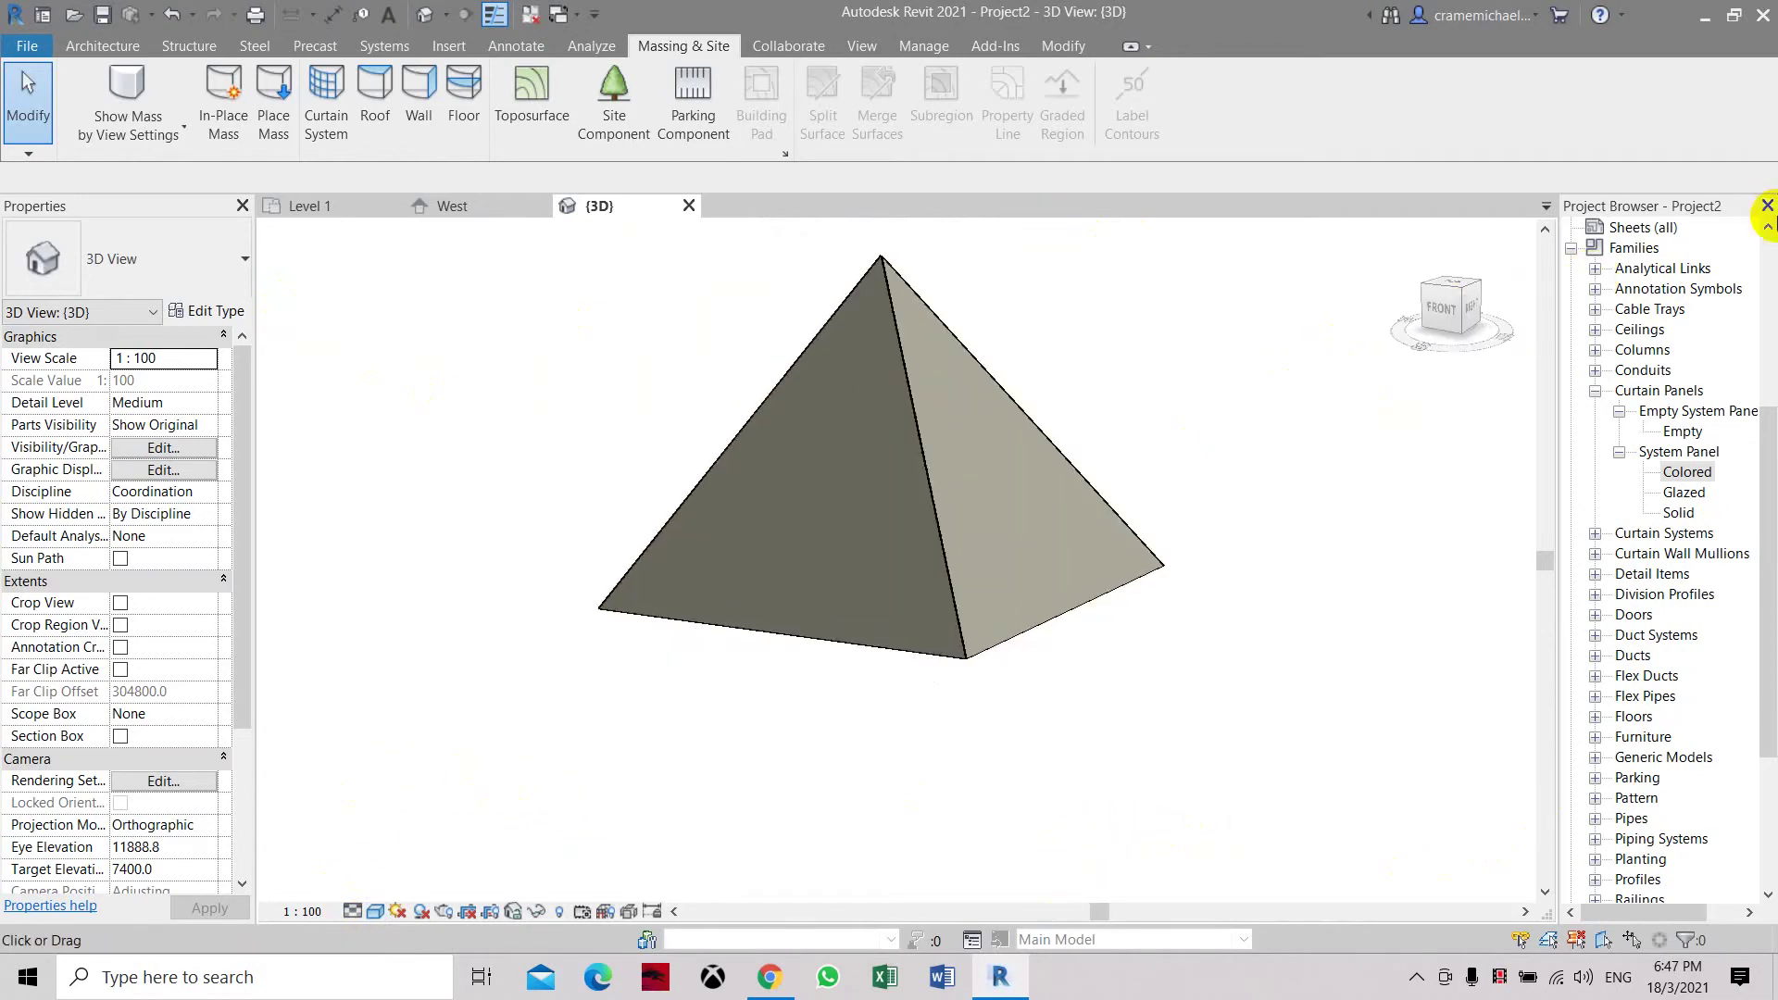
# Step: Open the Glass material of the Colored system panel type and set its appearance glazing color to Custom
pyautogui.doubleClick(1672, 474)
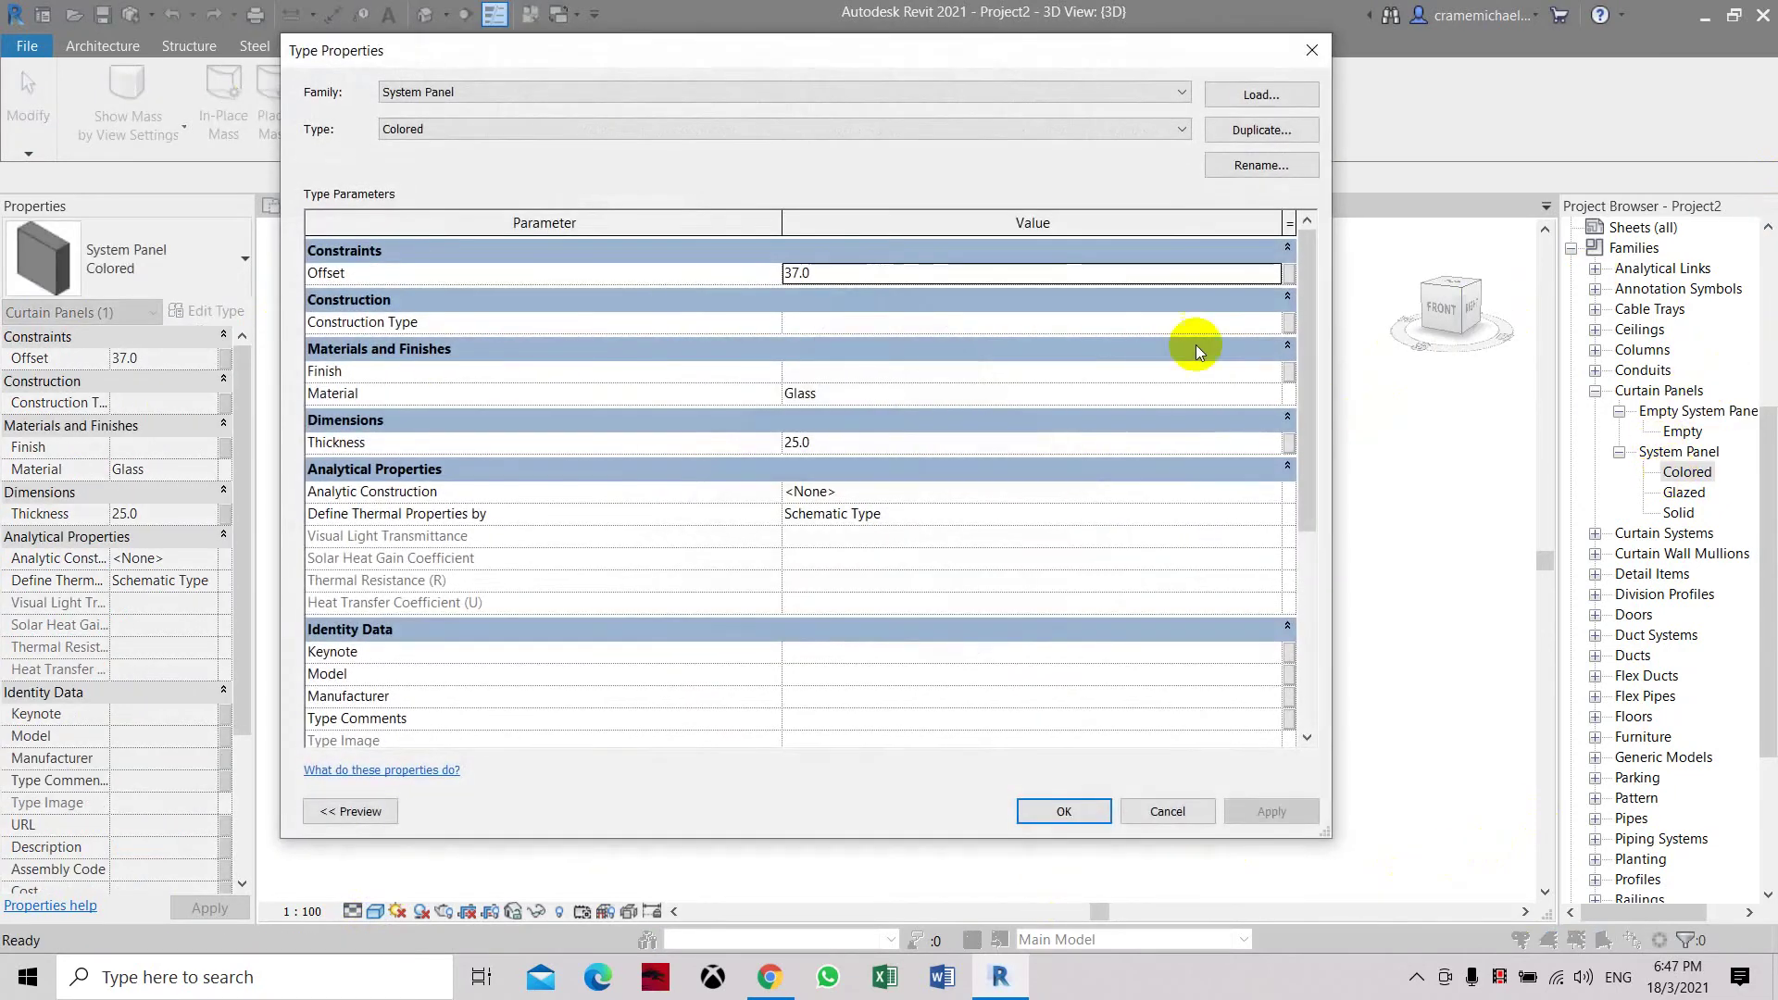
pyautogui.click(1272, 391)
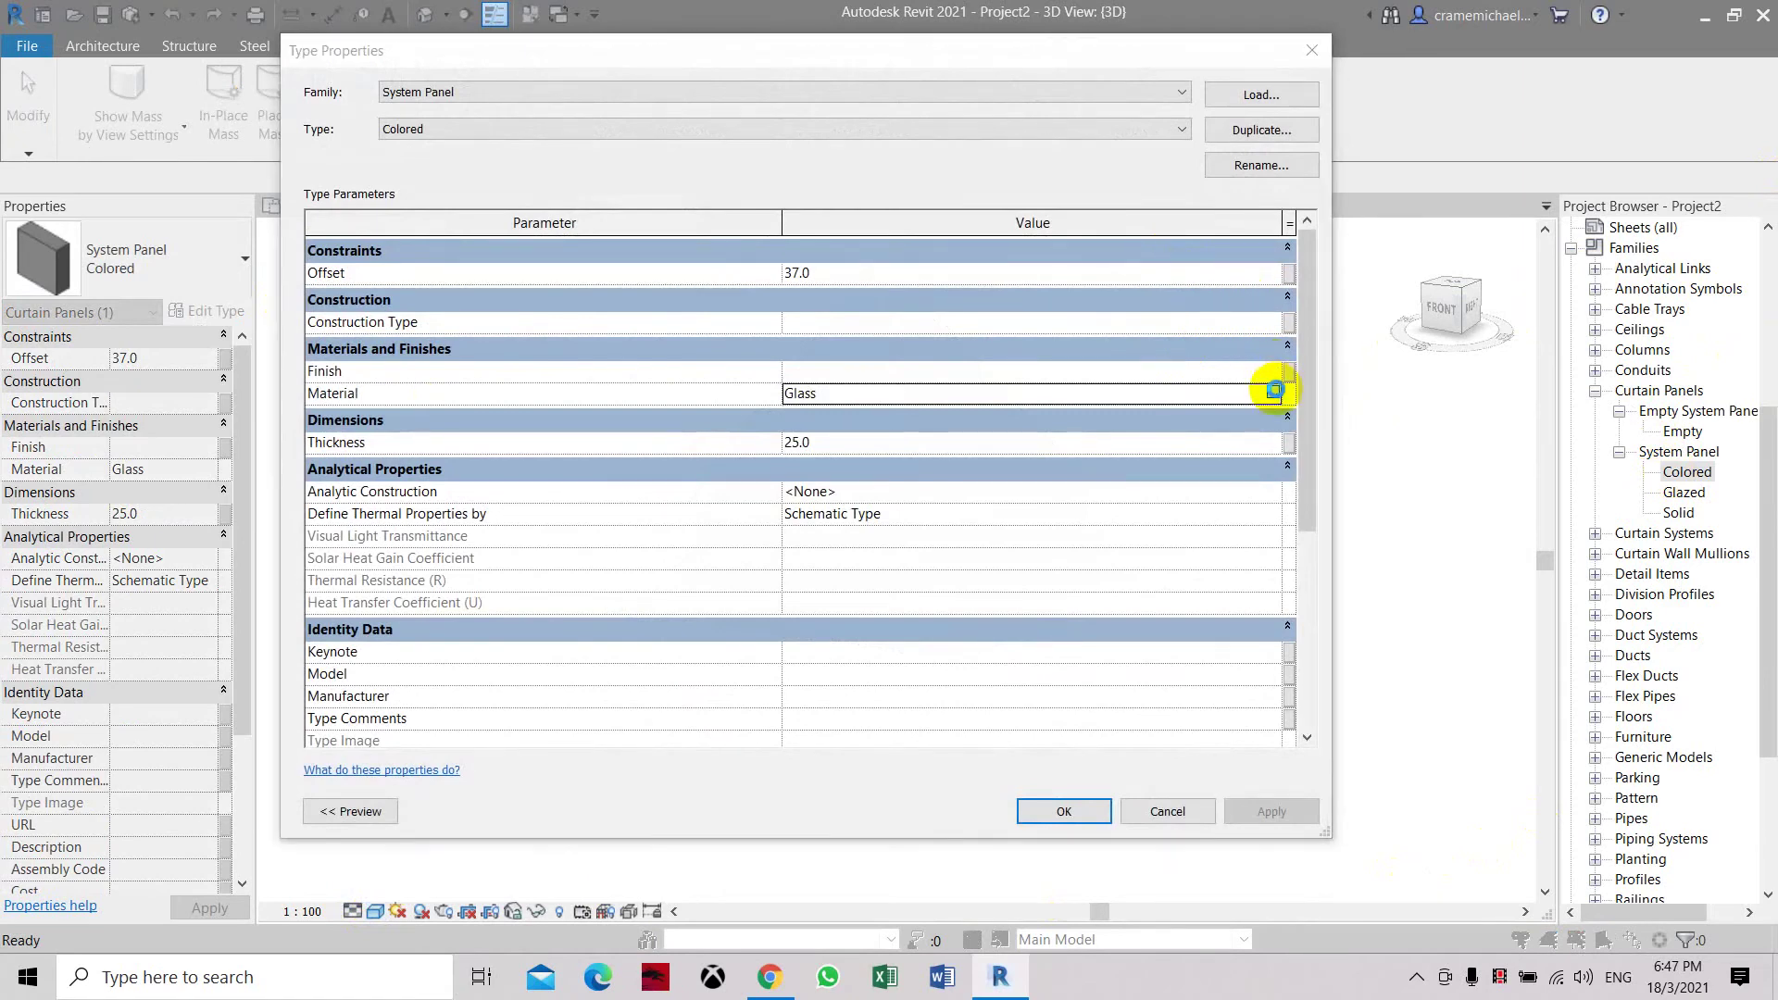
pyautogui.click(1274, 392)
pyautogui.click(1213, 76)
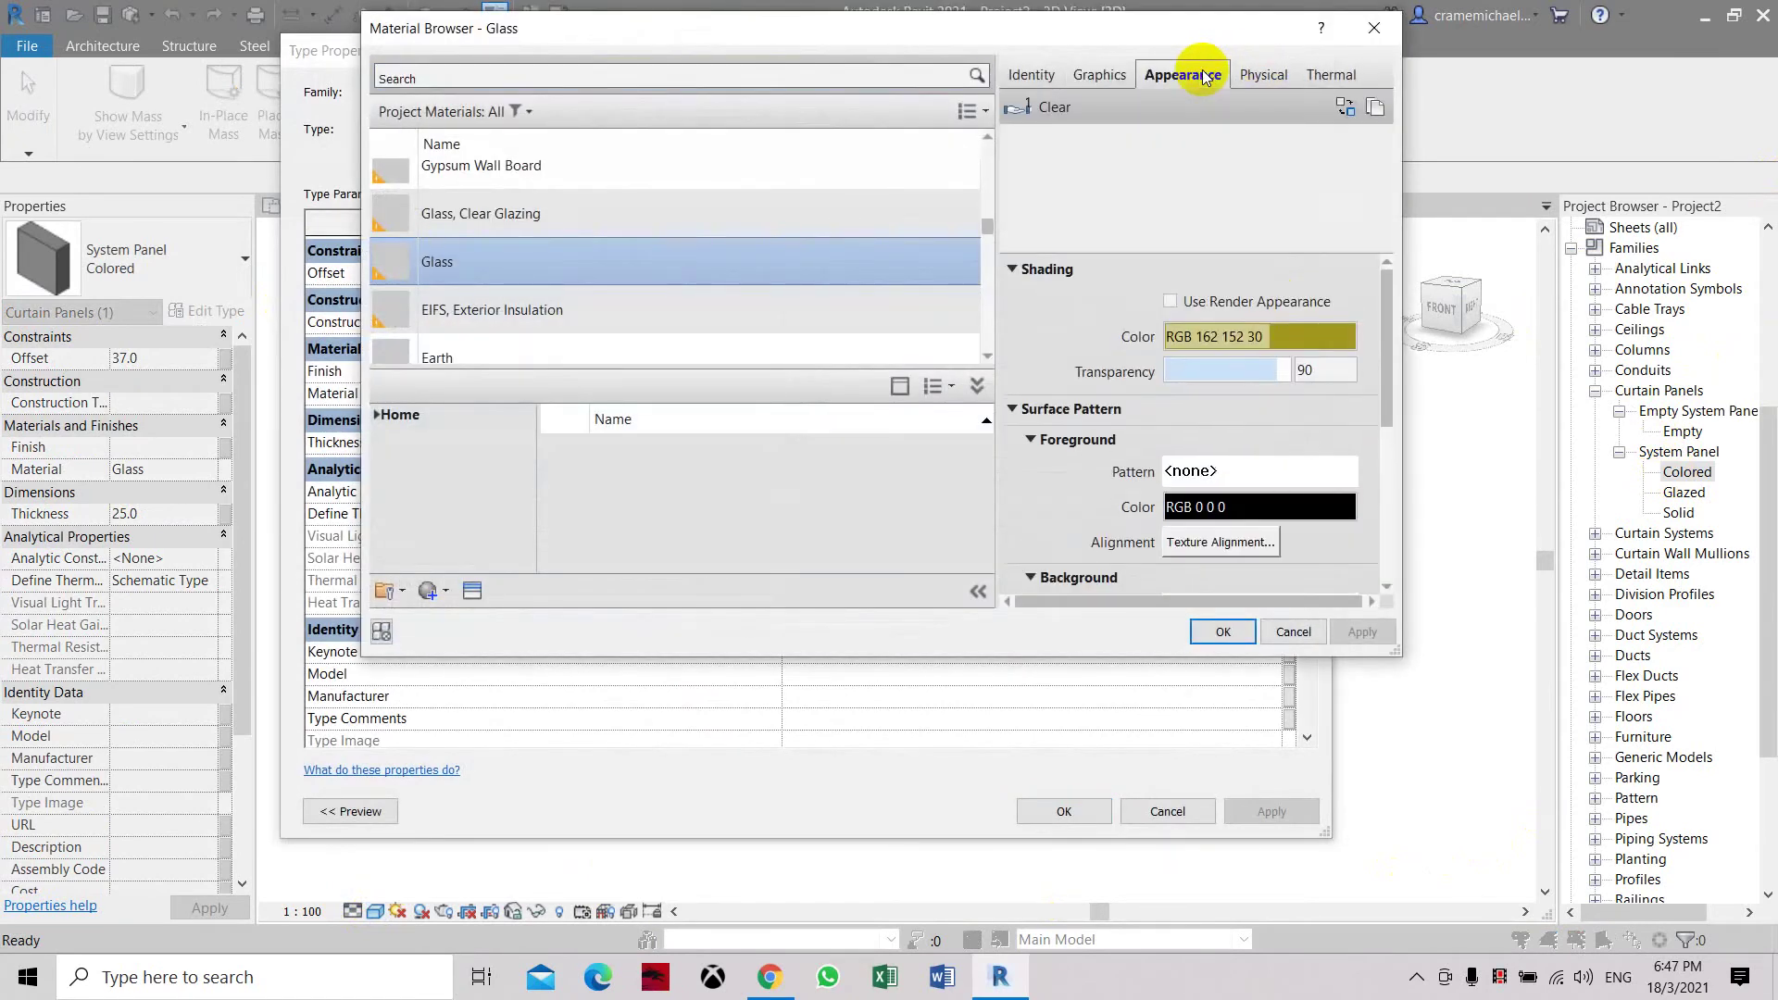
pyautogui.click(1303, 333)
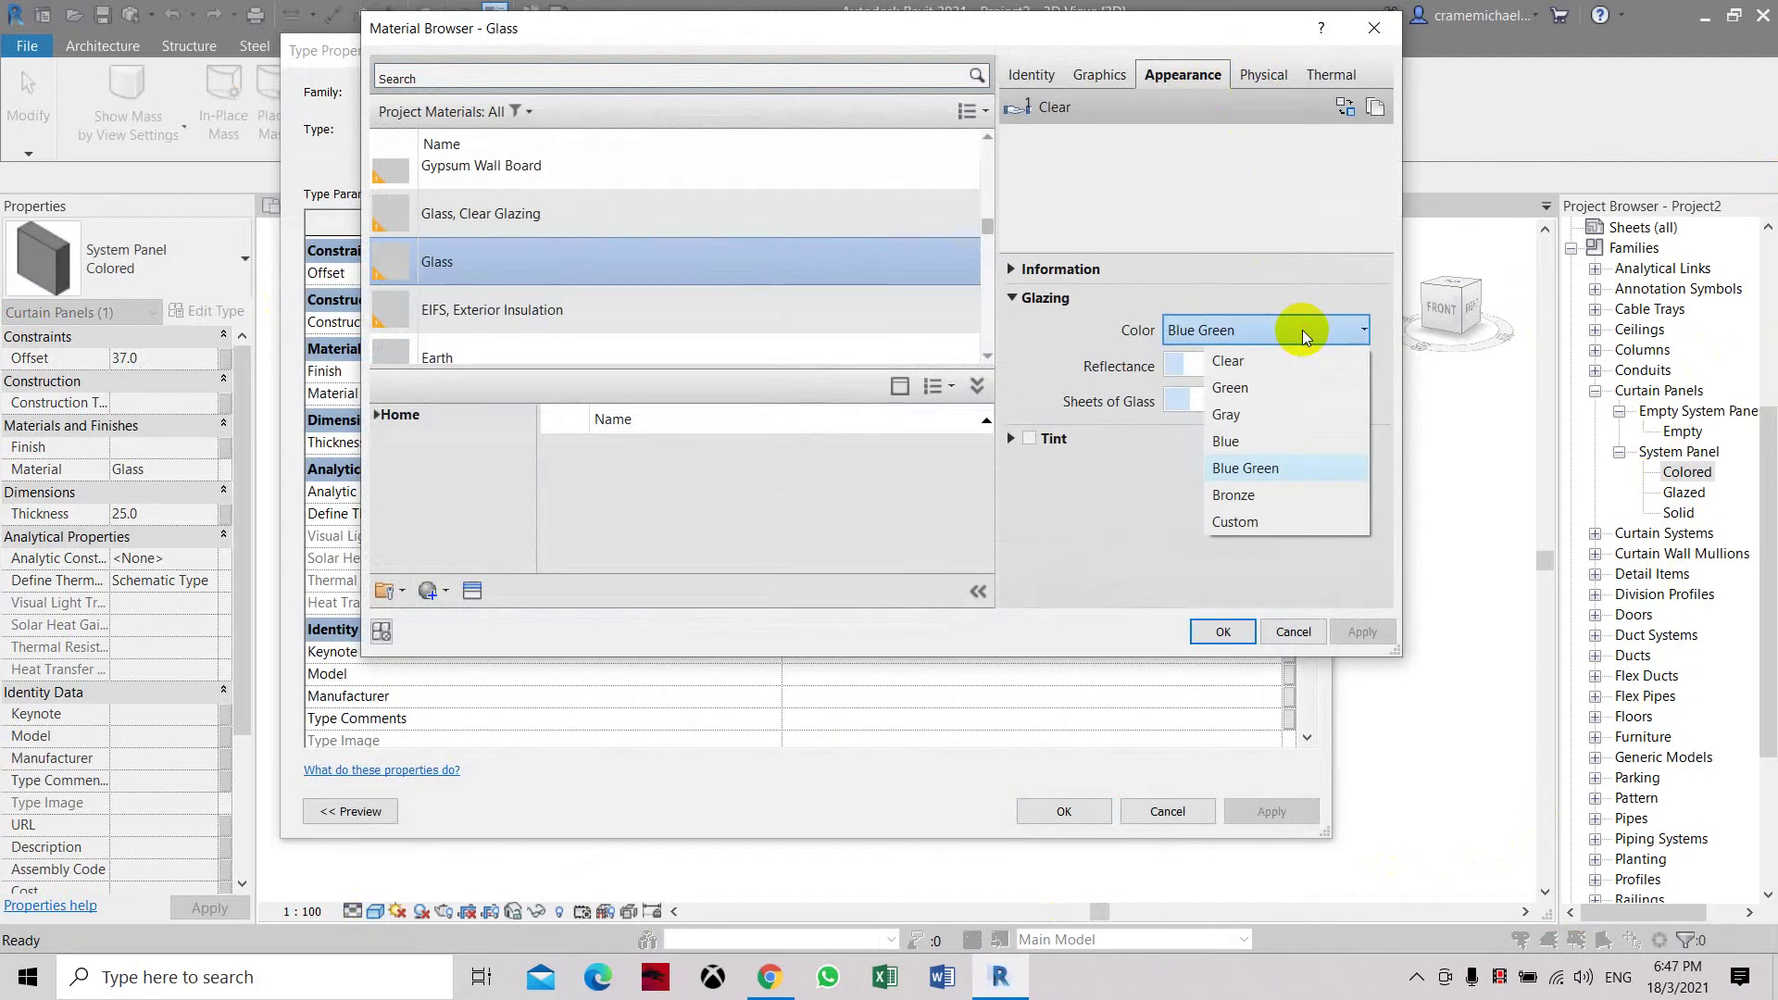
pyautogui.click(1283, 521)
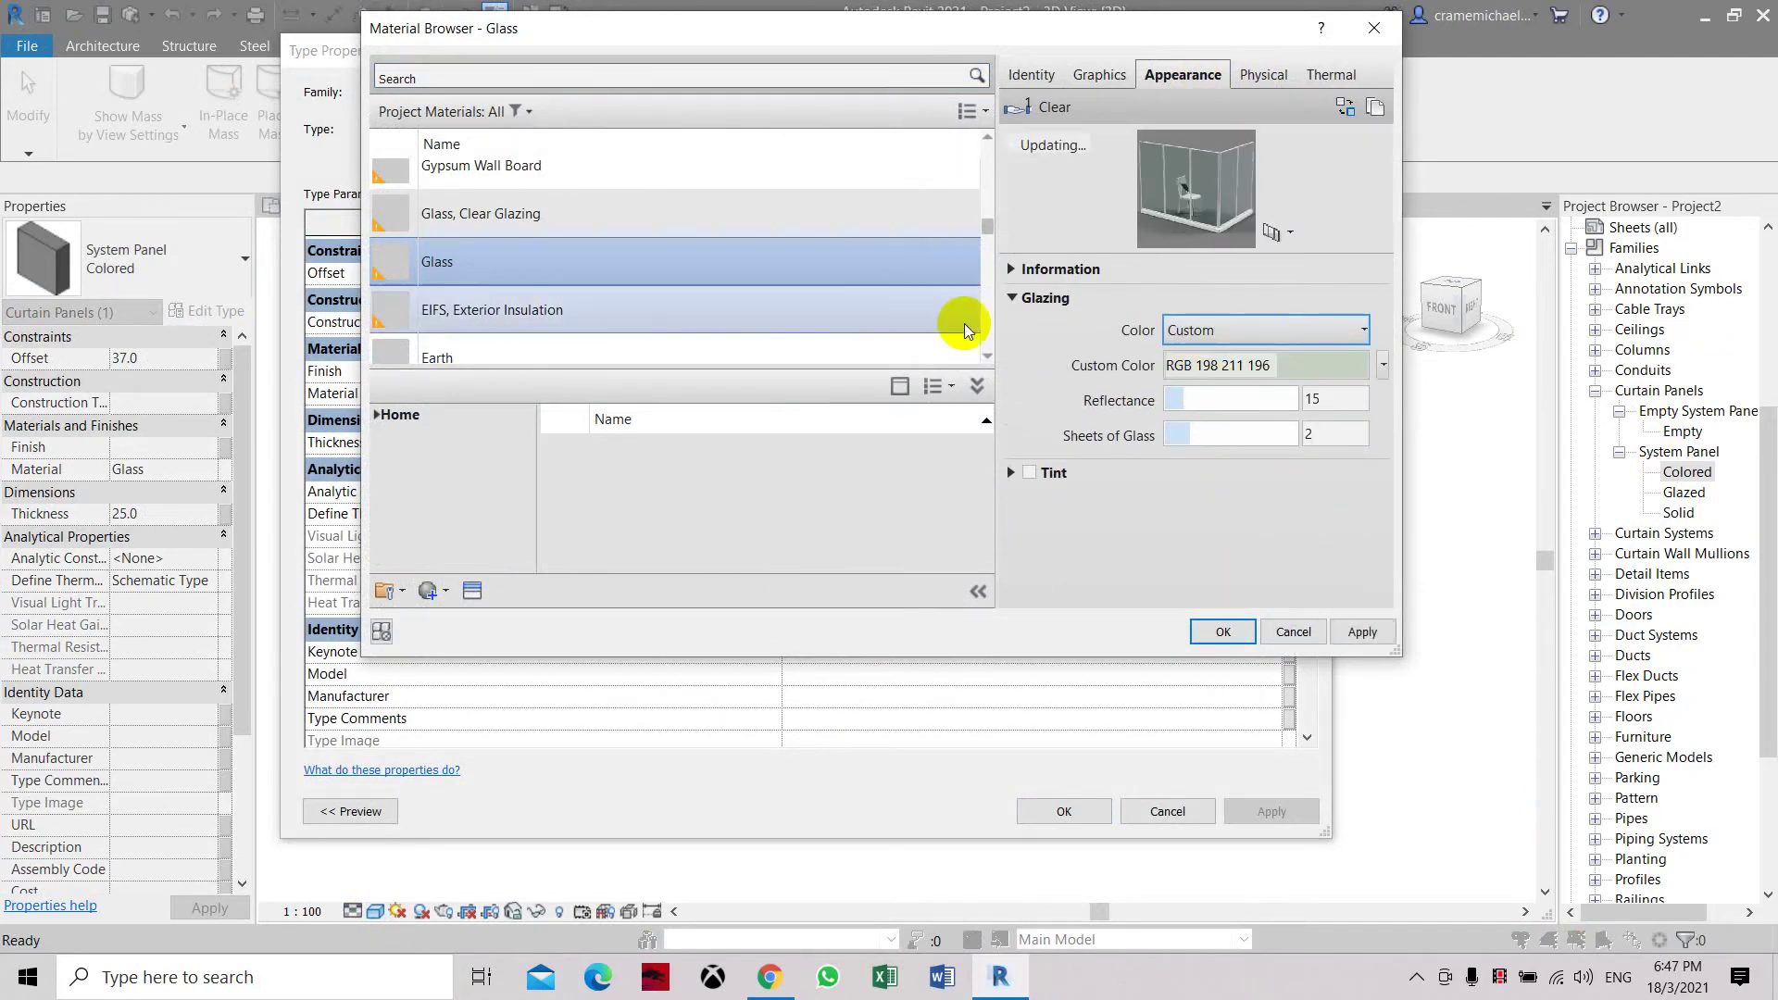
# Step: Set the Glass material's custom glazing color to yellow RGB 213 213 0 and accept the panel type changes
pyautogui.click(1347, 361)
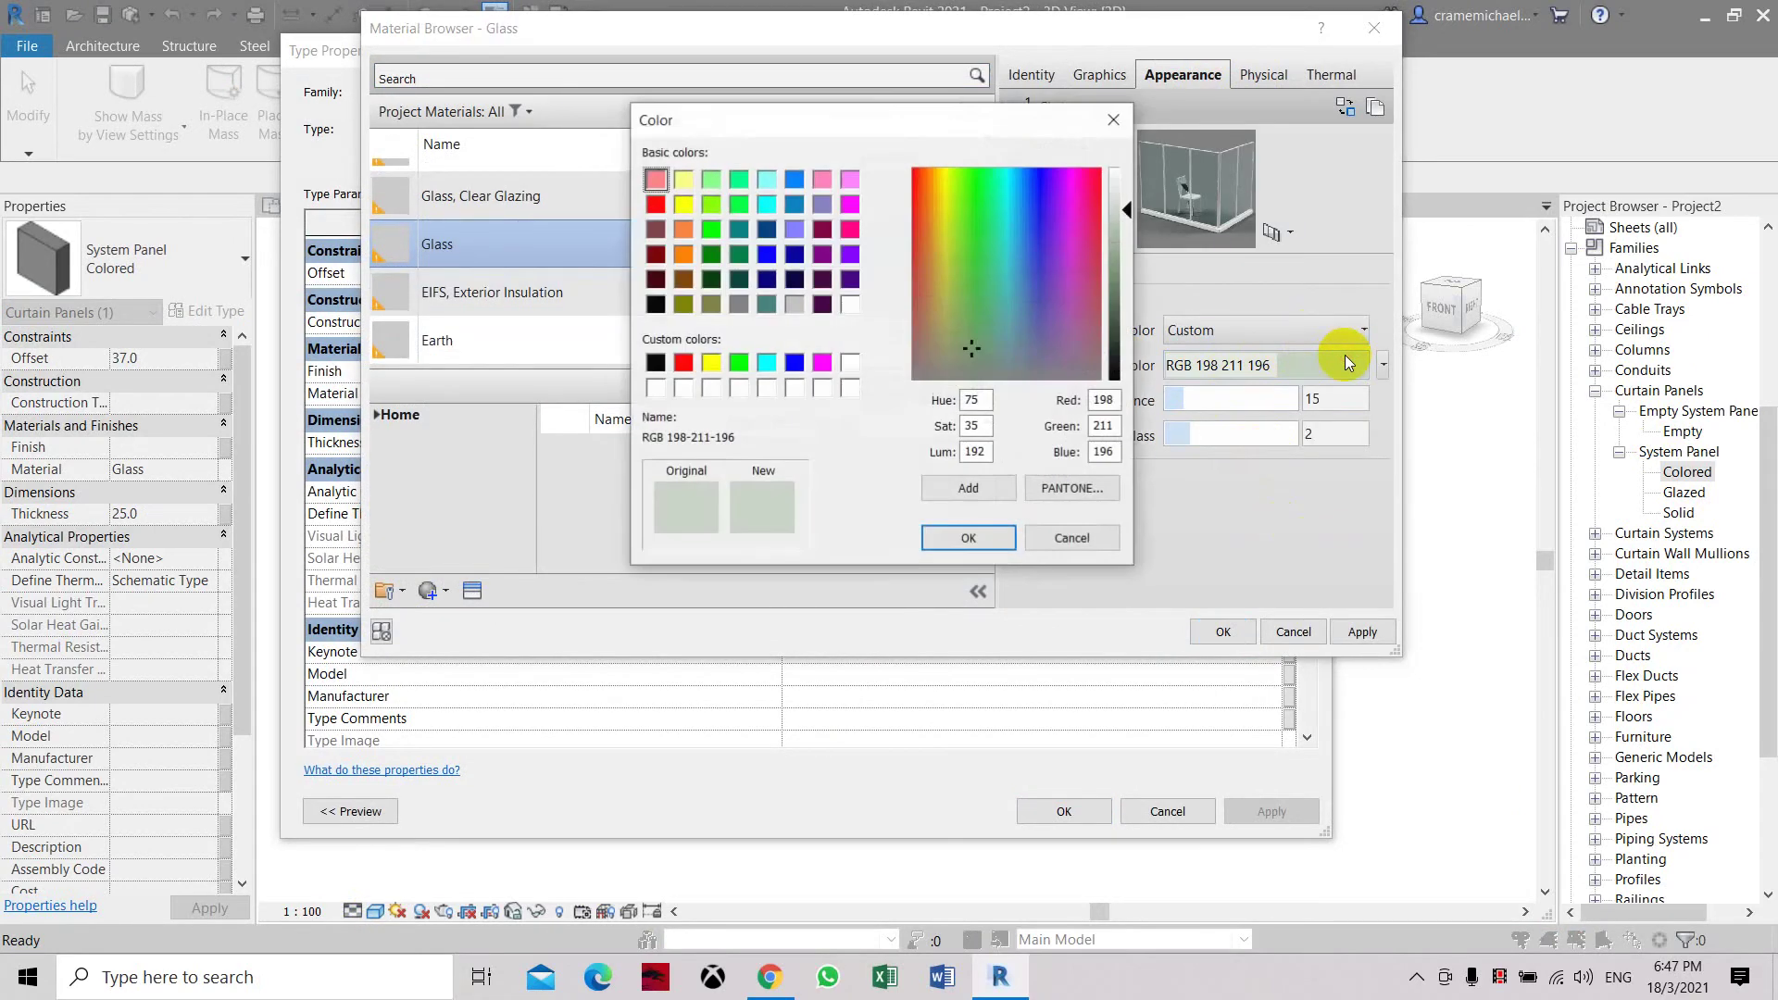
pyautogui.click(945, 249)
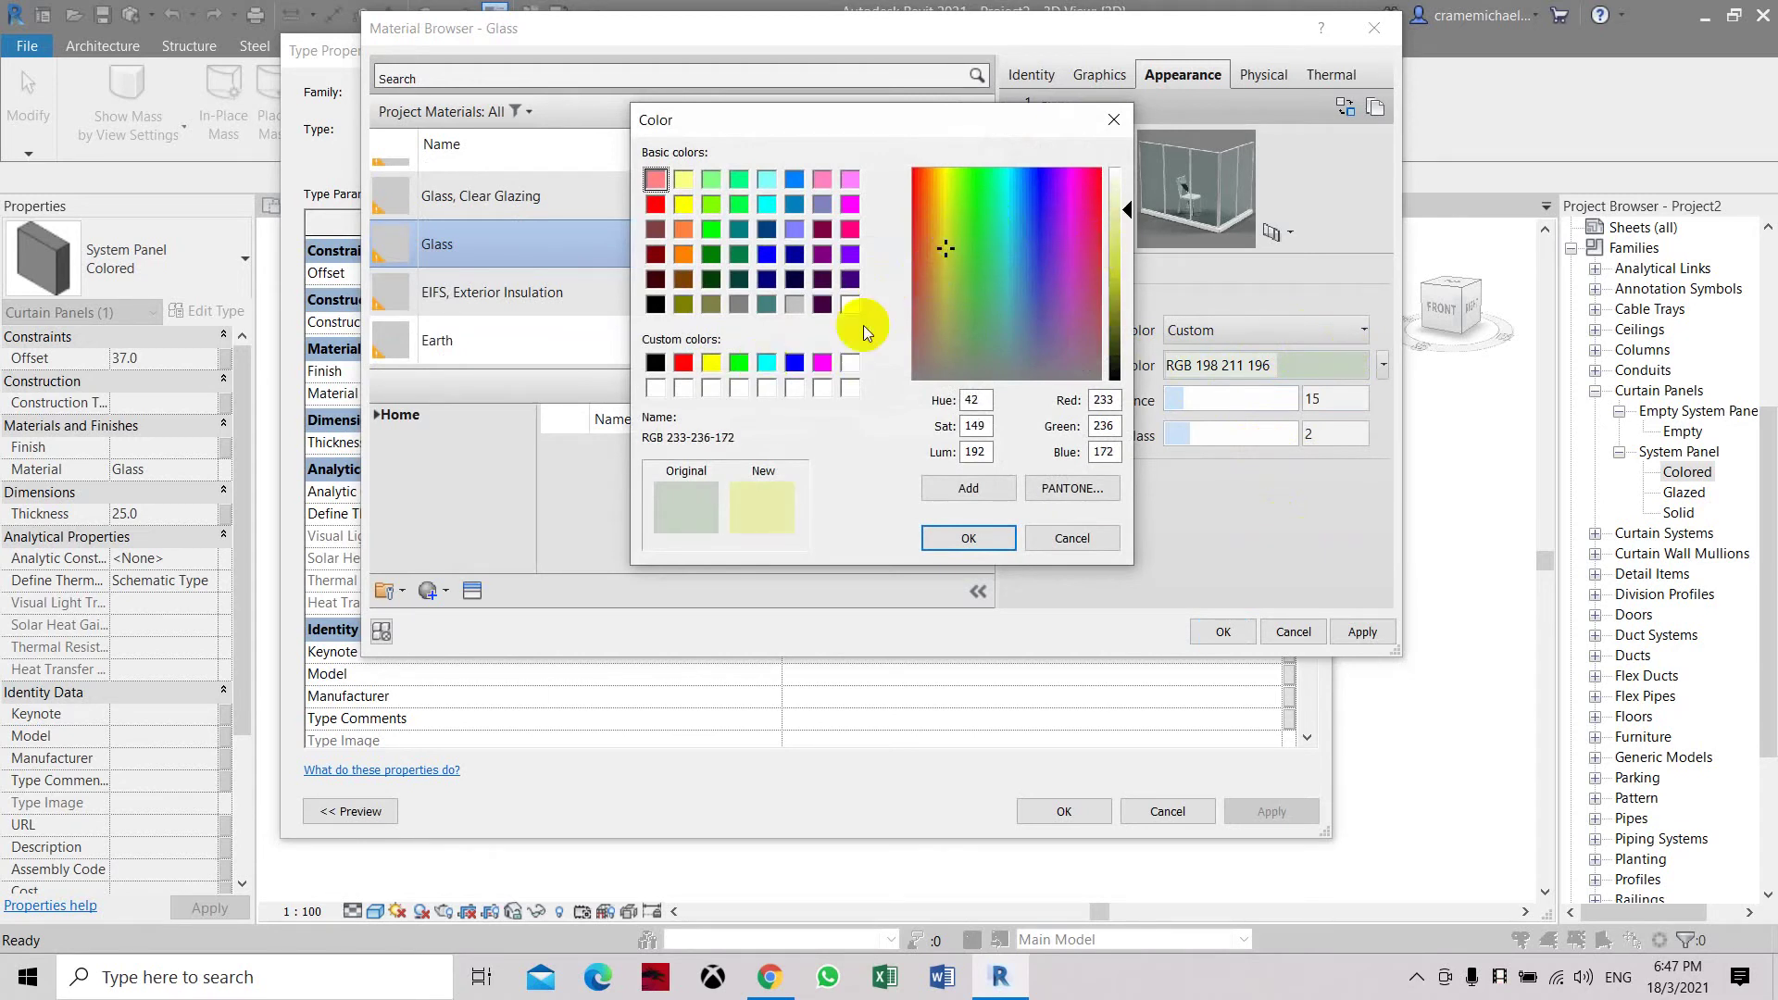
pyautogui.click(690, 304)
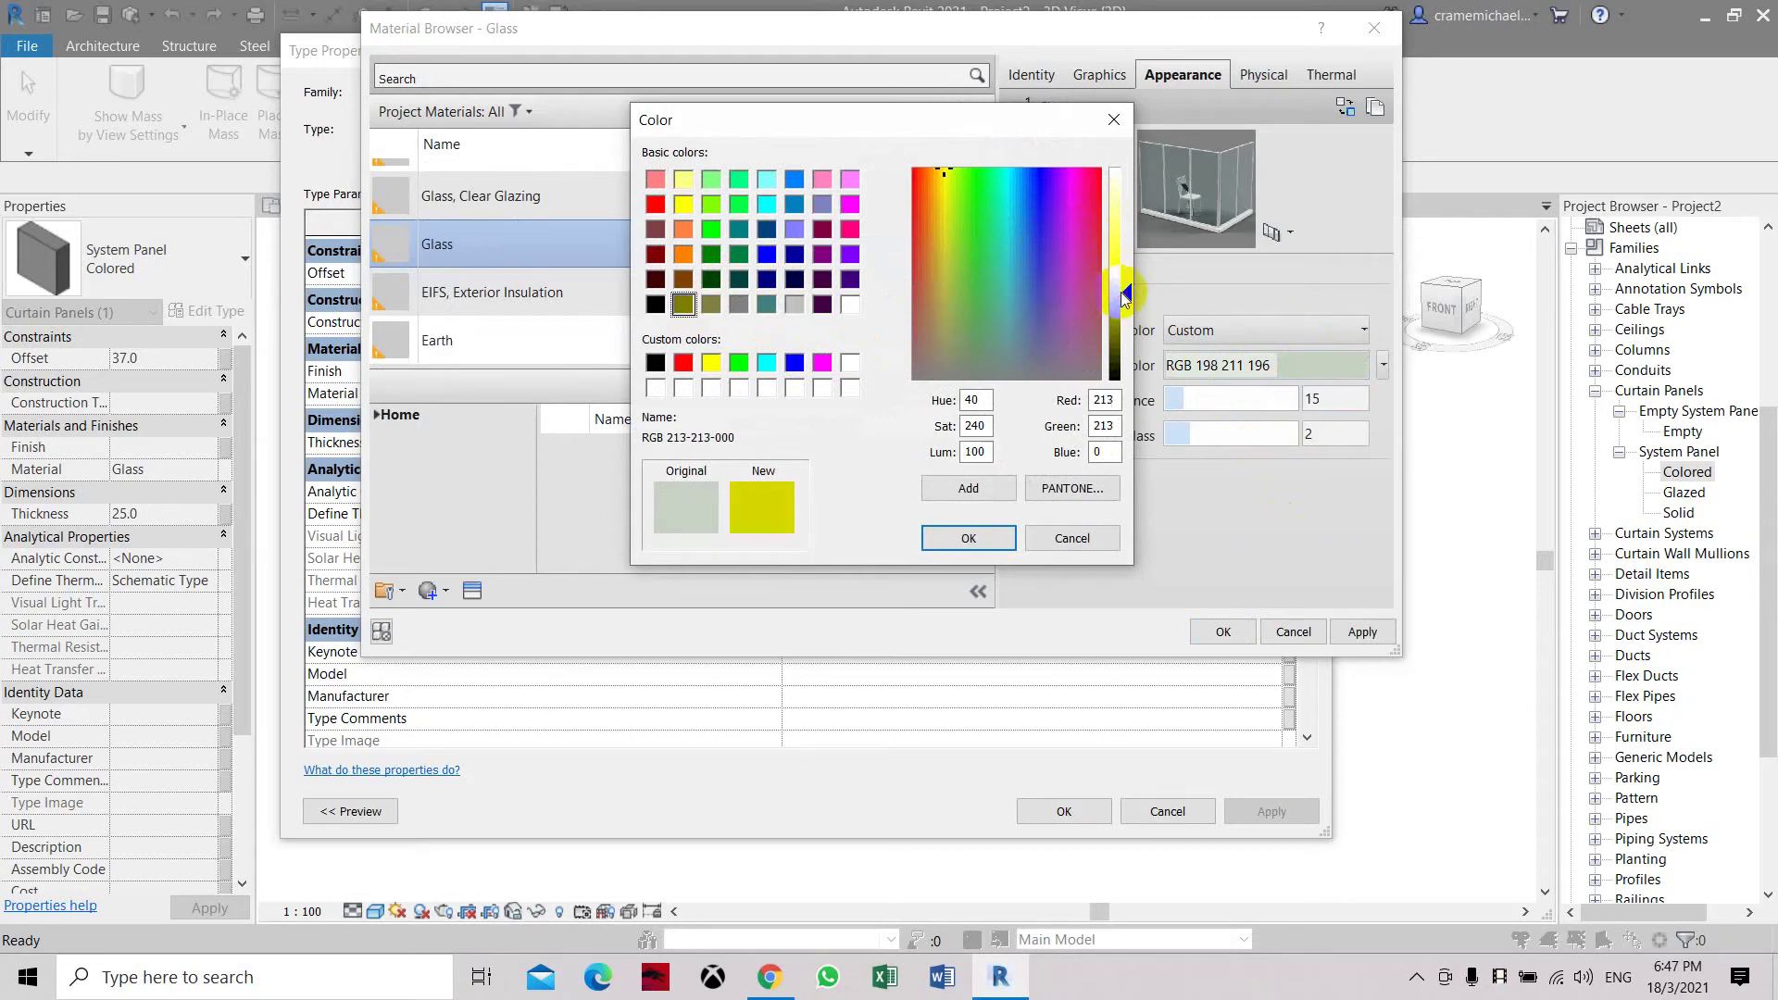
pyautogui.click(997, 538)
pyautogui.click(1360, 631)
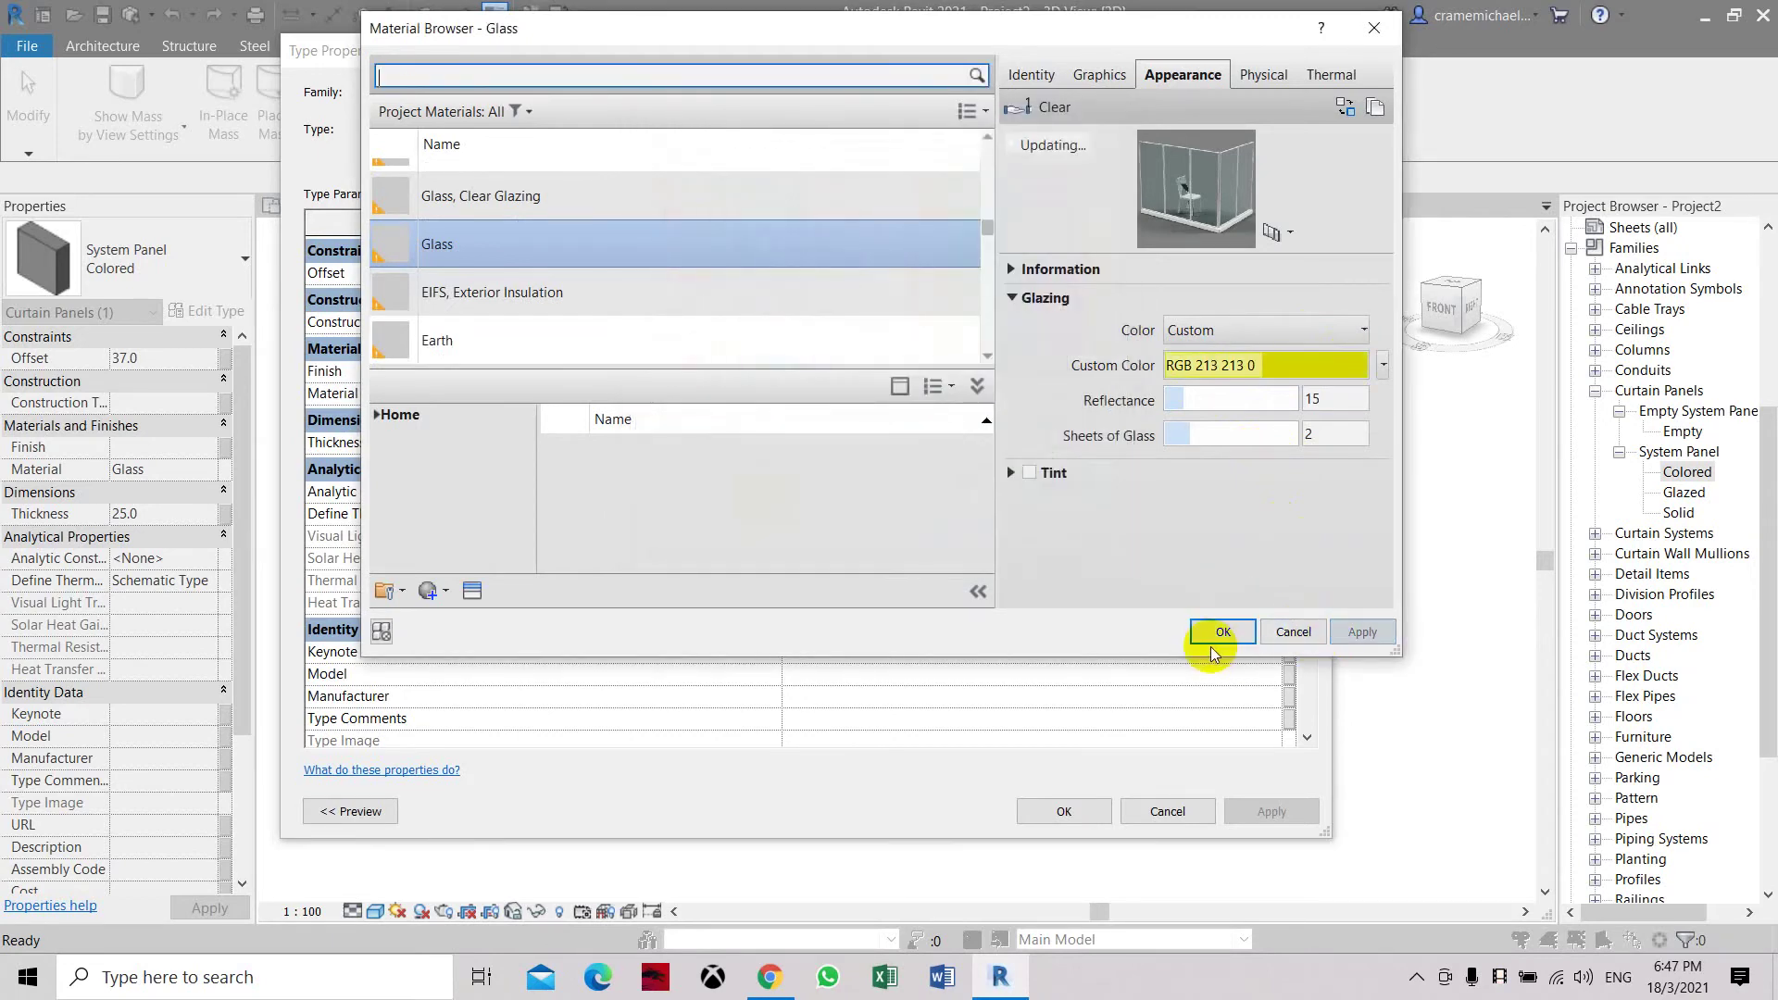
pyautogui.click(1214, 632)
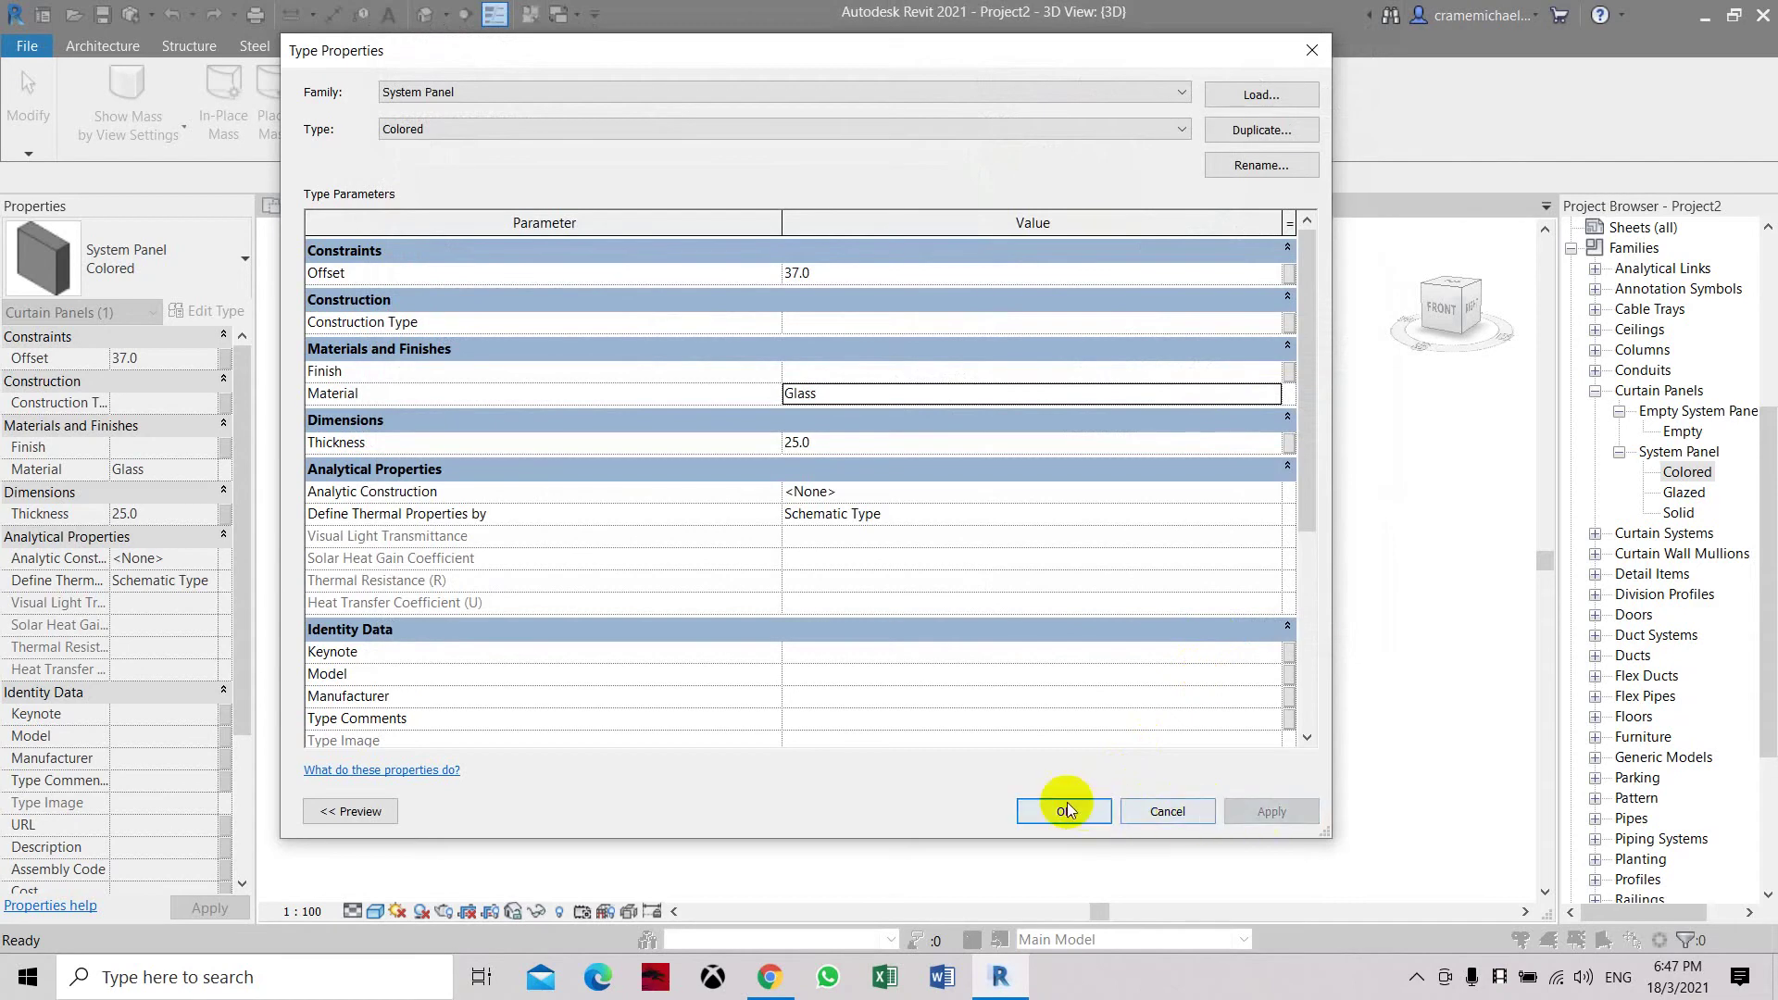
pyautogui.click(1085, 811)
# Step: Try the Consistent Colors visual style, set the 3D view to Realistic, and inspect the pyramid from the back and from below
pyautogui.click(1426, 346)
pyautogui.moveTo(1446, 342); pyautogui.dragTo(713, 691)
pyautogui.click(382, 913)
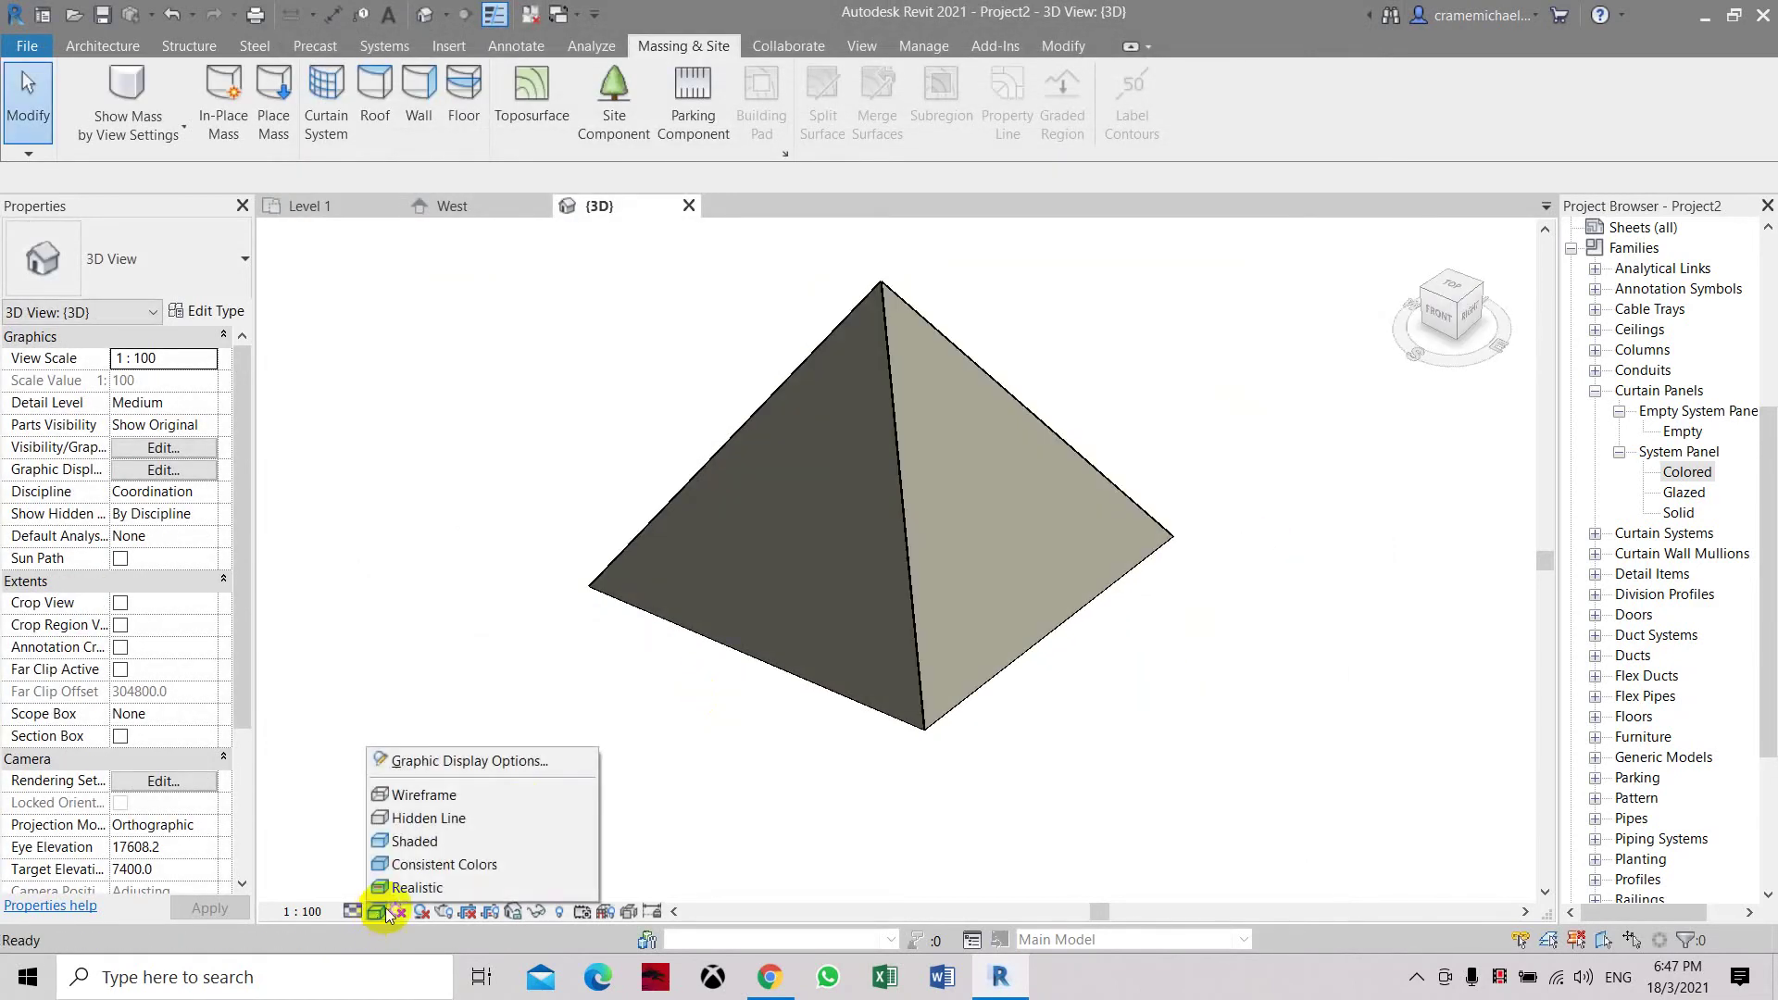
pyautogui.click(443, 868)
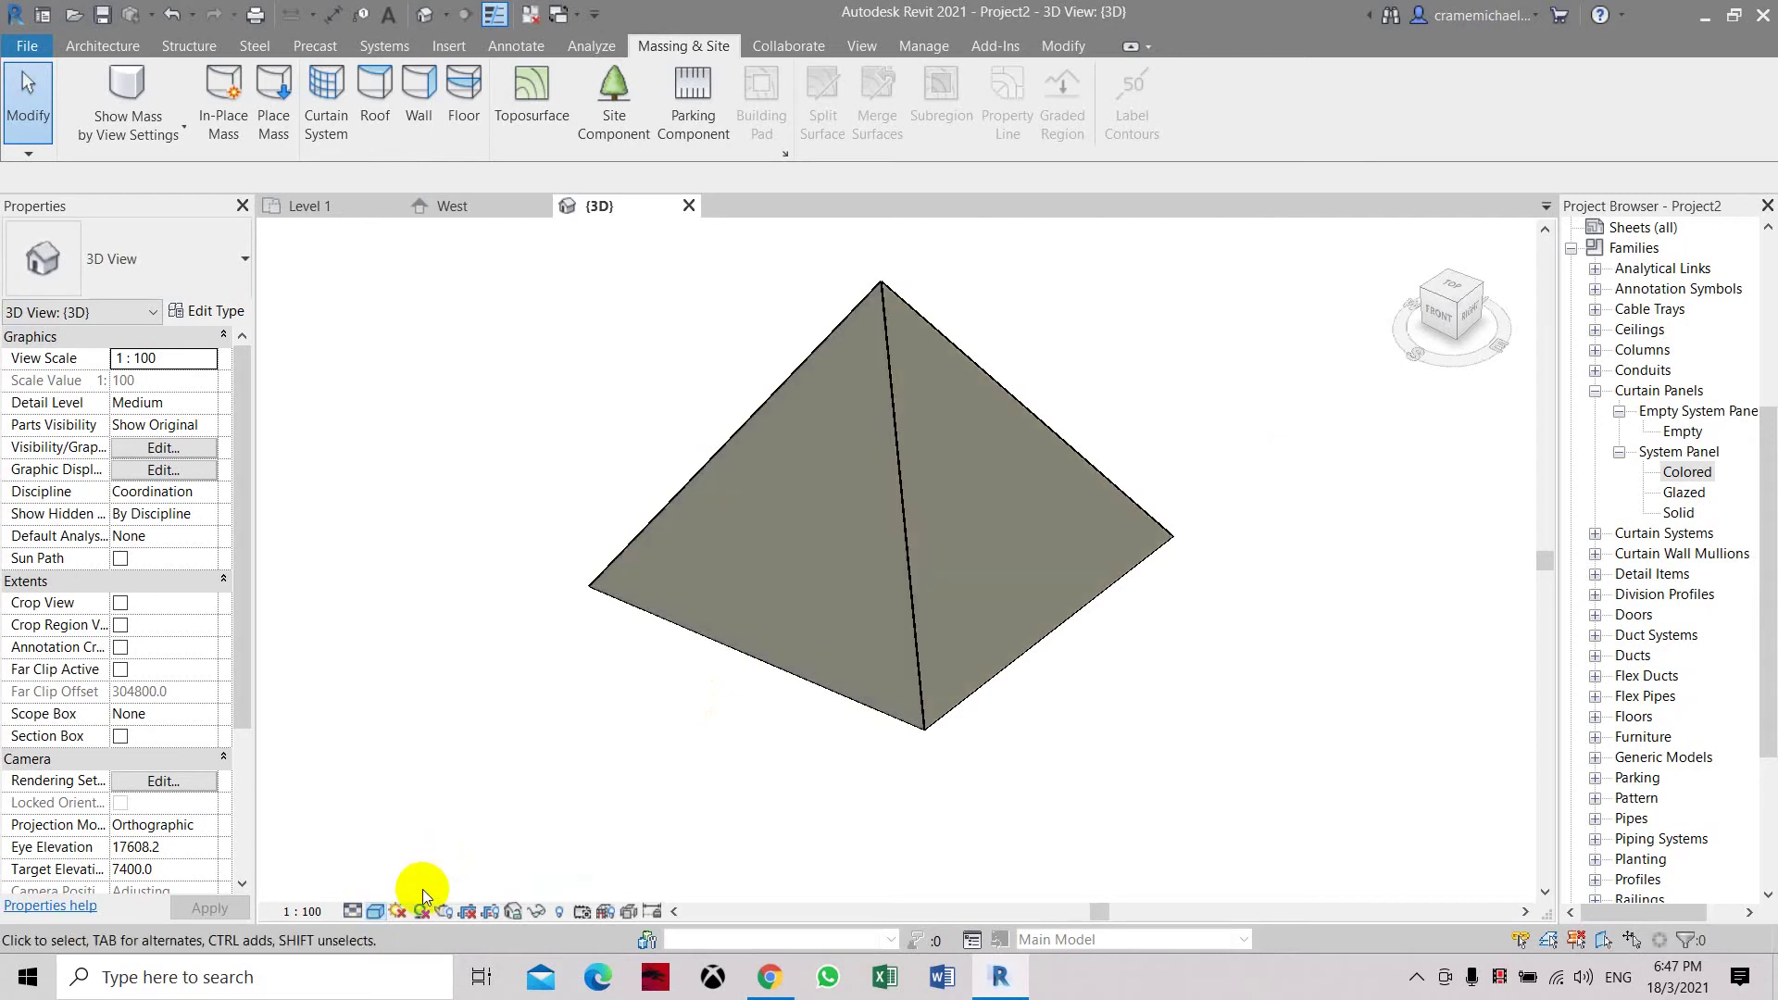
pyautogui.click(377, 913)
pyautogui.click(398, 892)
pyautogui.moveTo(1449, 324); pyautogui.dragTo(1278, 342)
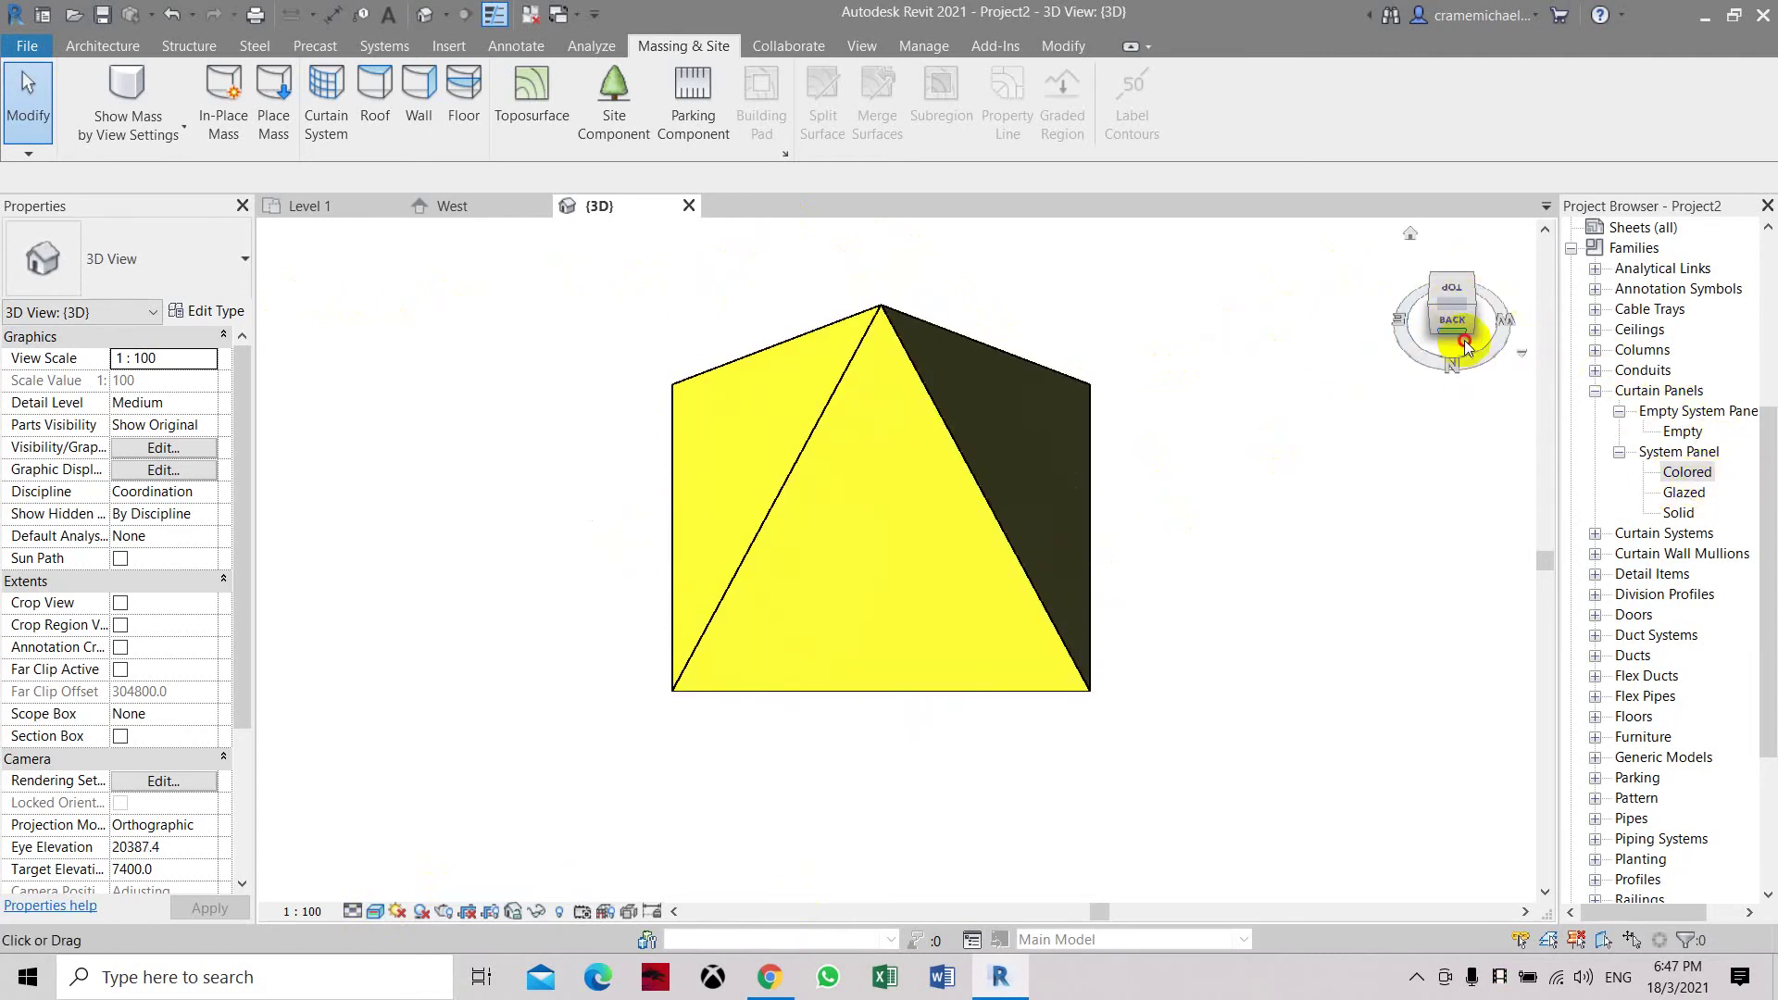
pyautogui.moveTo(1456, 325); pyautogui.dragTo(1092, 667)
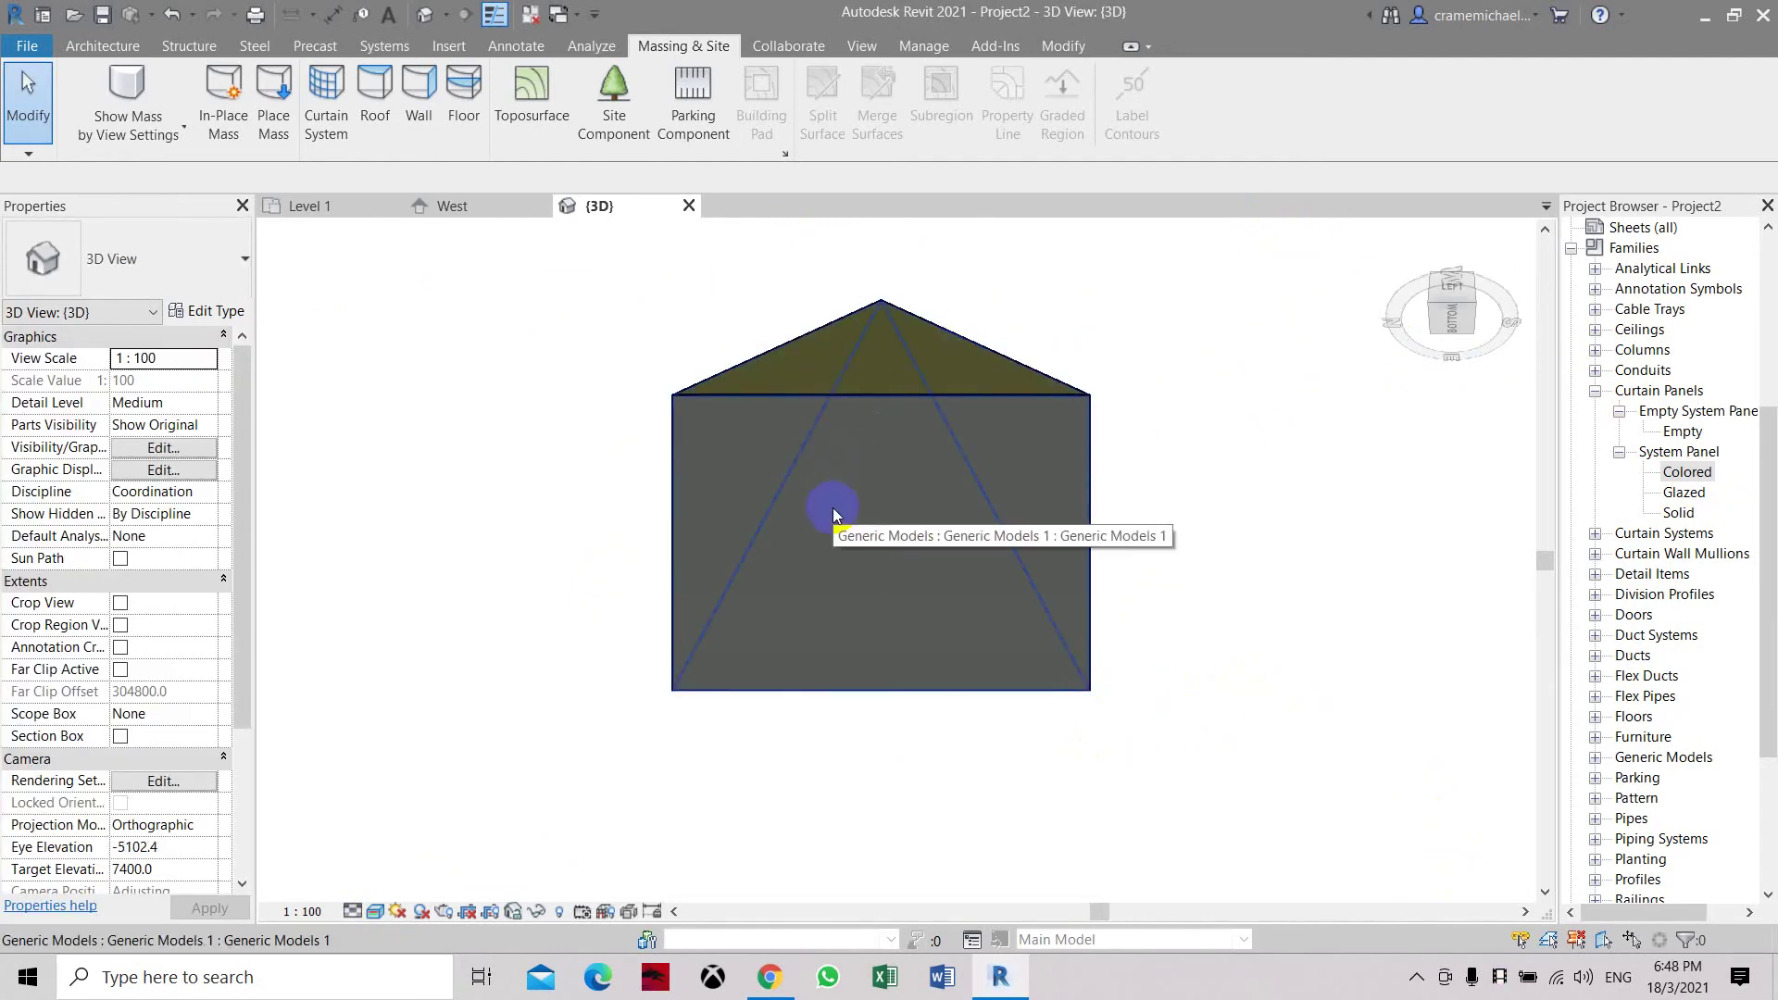
pyautogui.click(1449, 310)
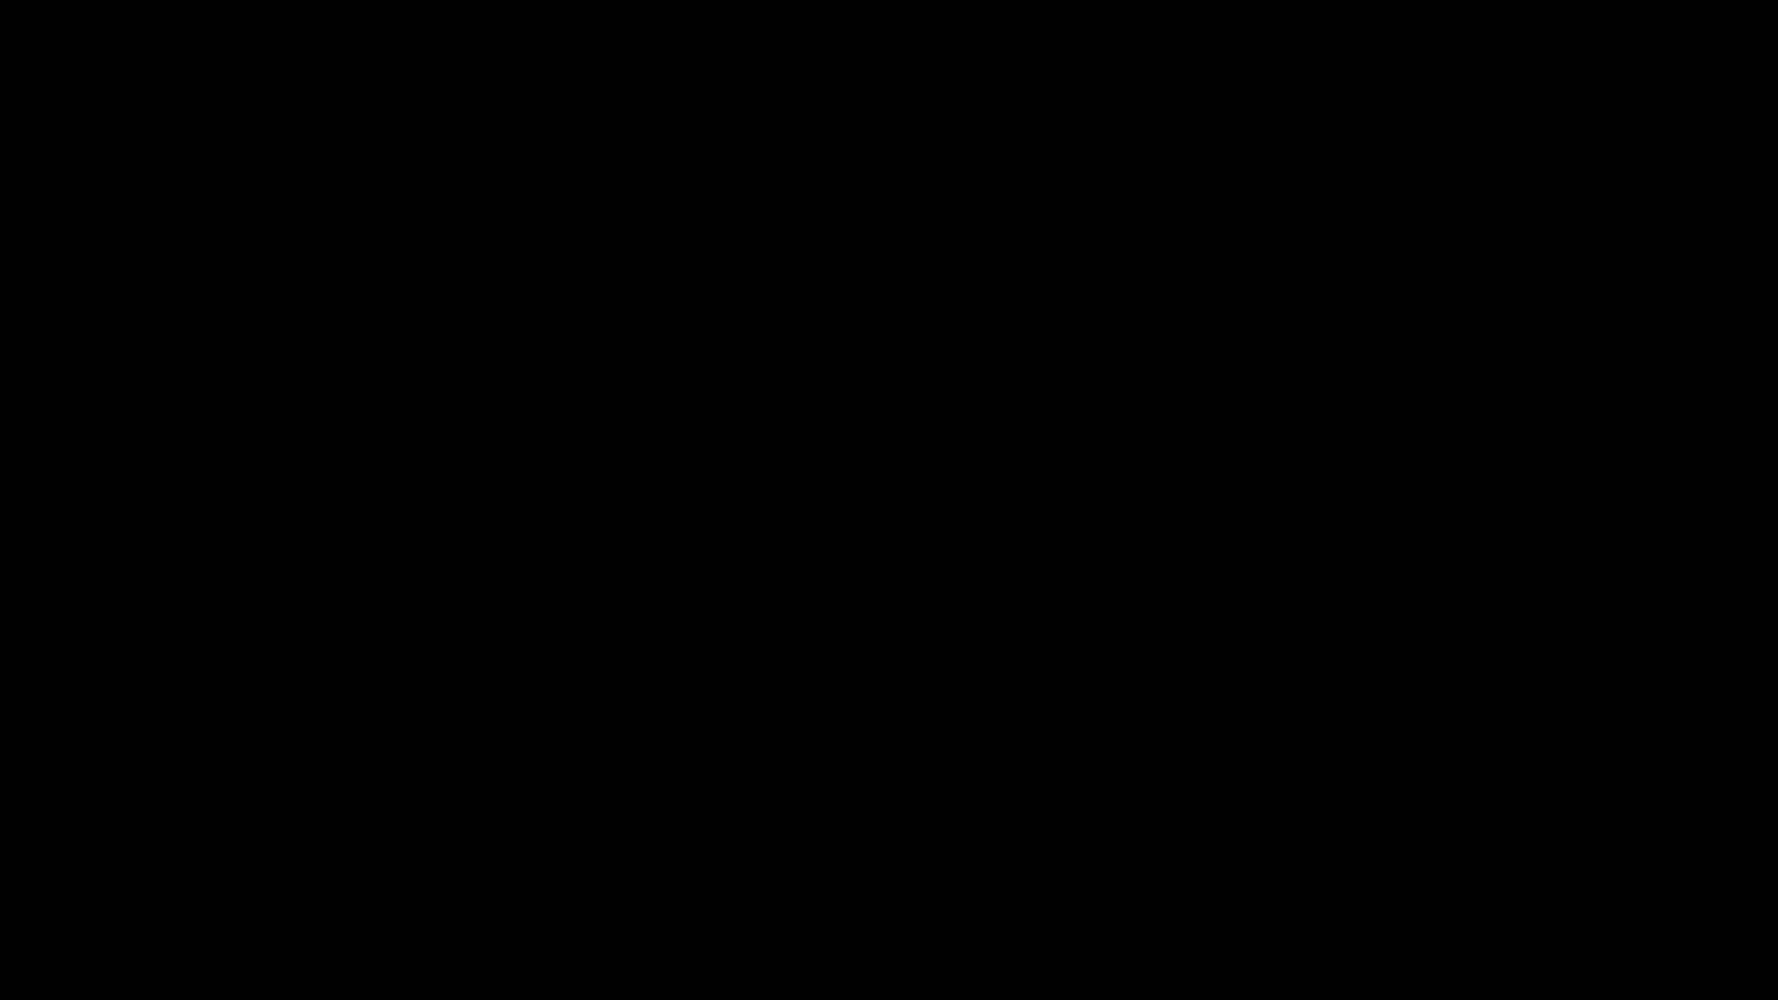